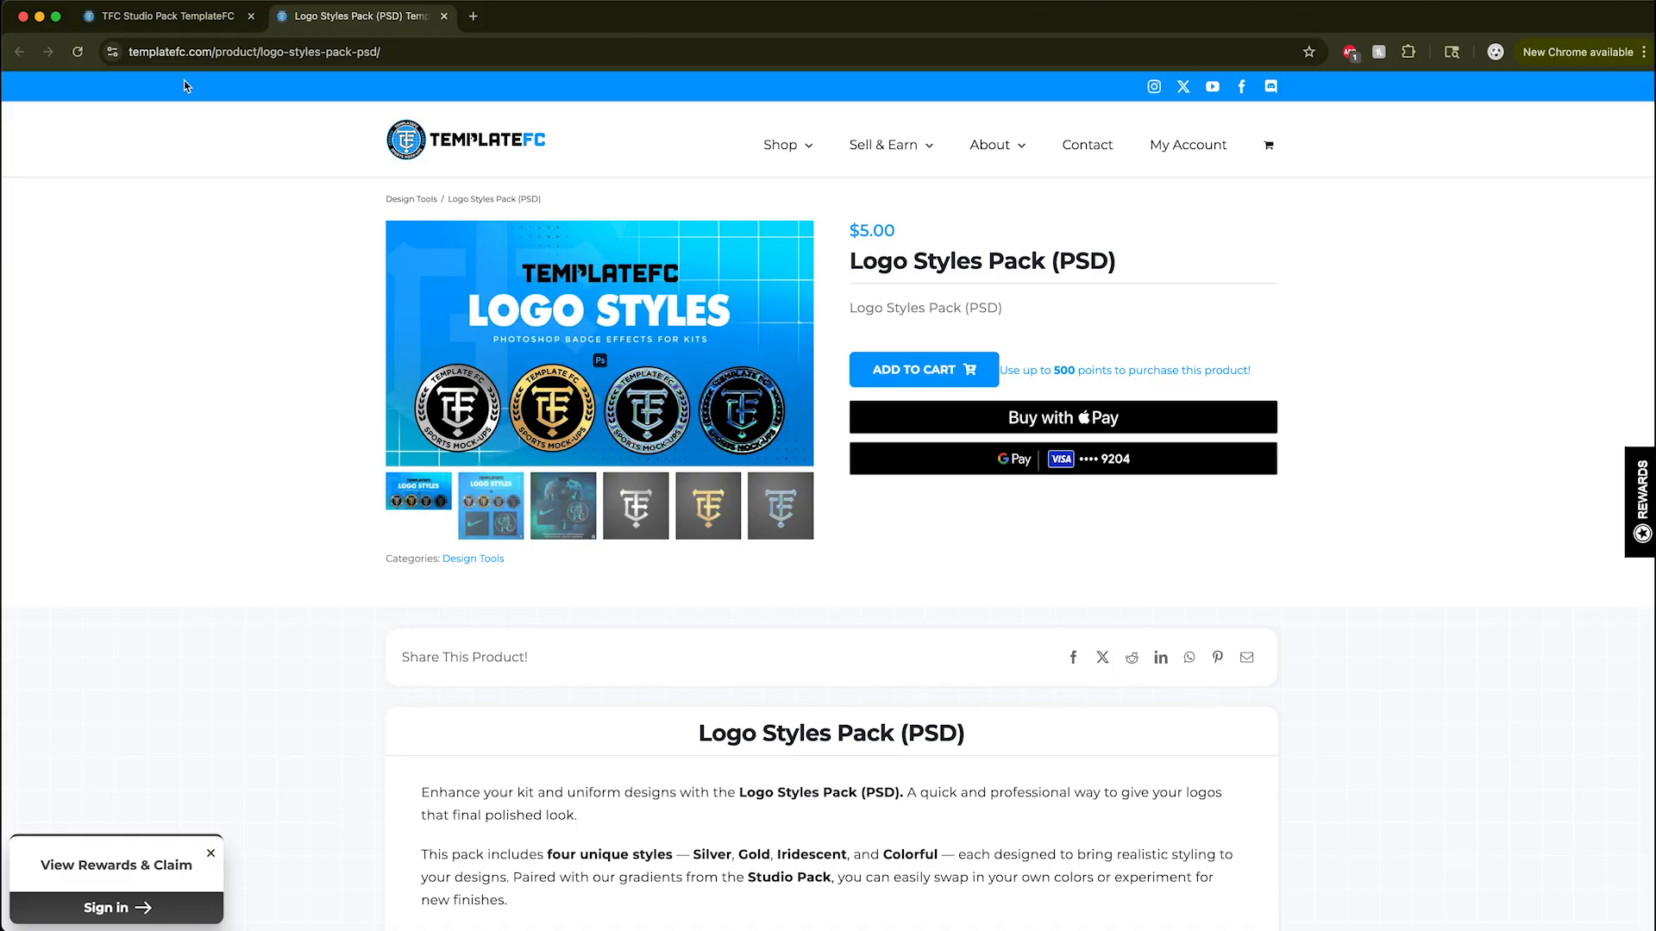
Review the TFC Studio Pack product page and the items included in its bundle
click(141, 22)
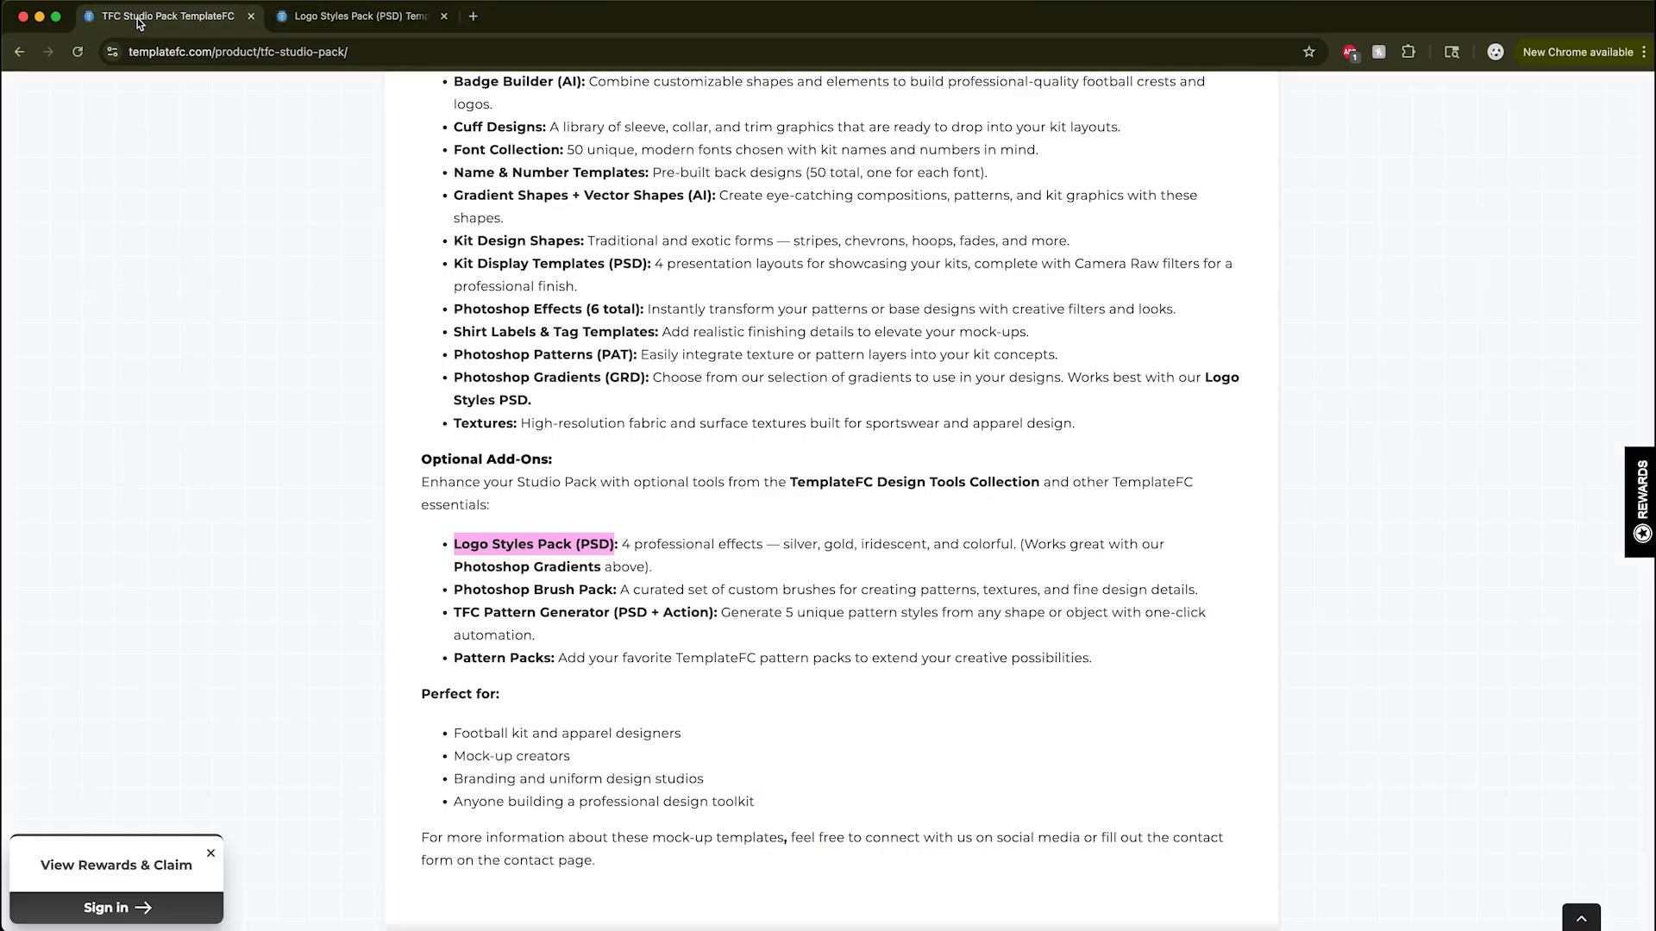
scroll(439, 242, up, 20)
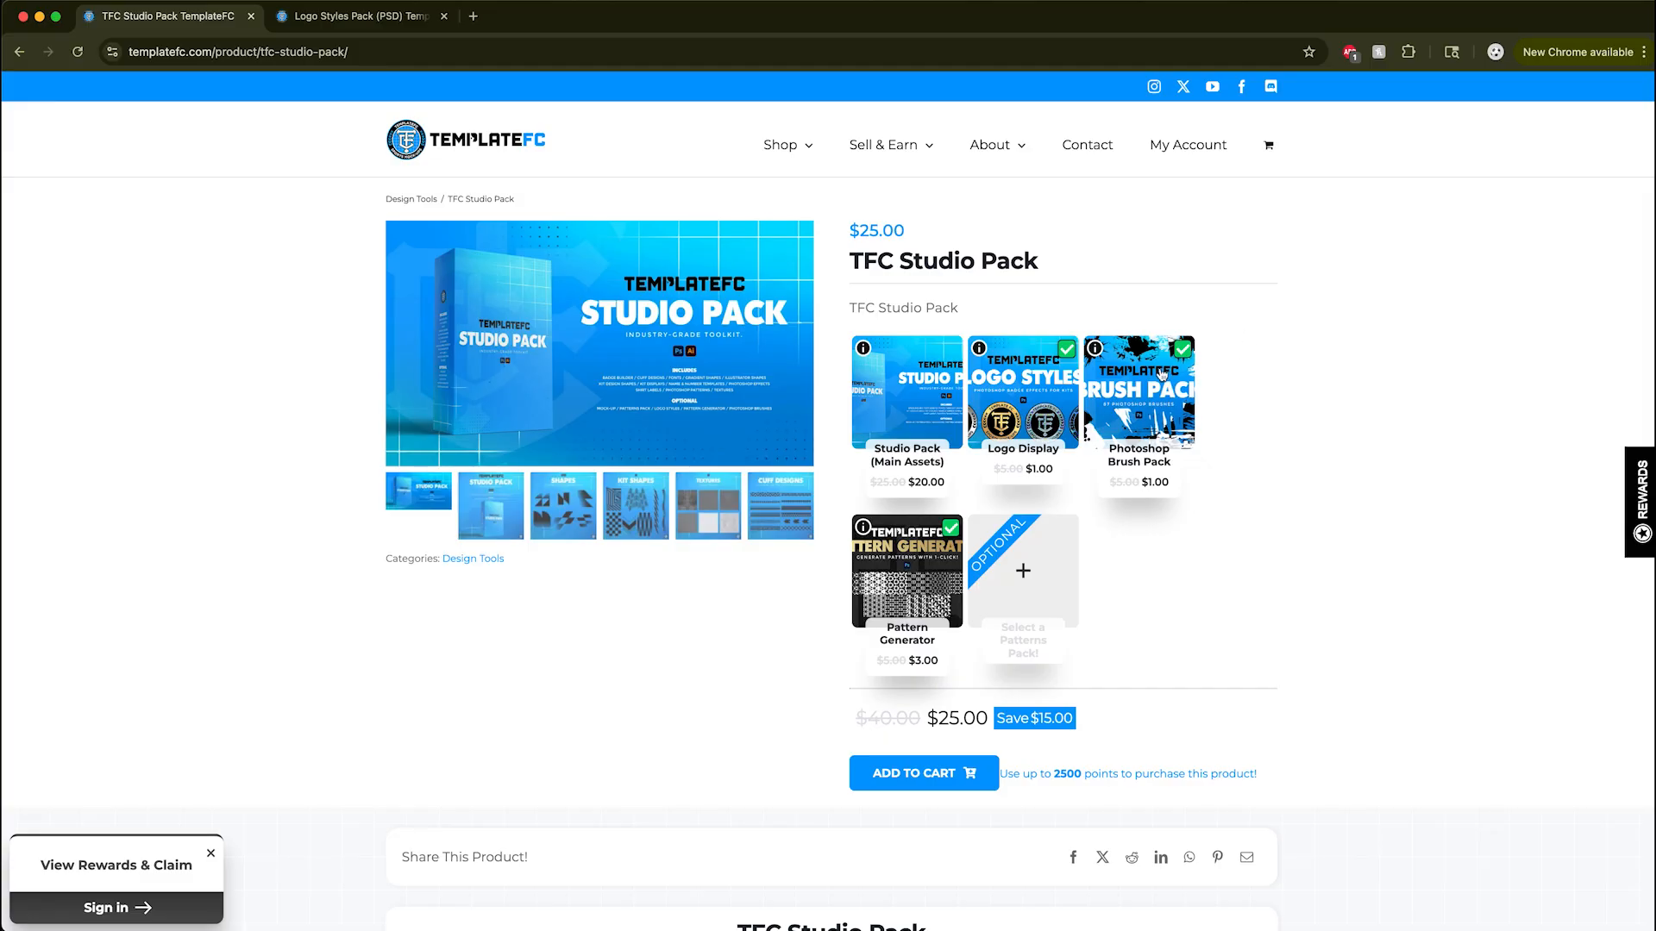
mouse_move(1086, 355)
Switch to Finder and preview the _Example of Use.png image in the Logo Styles folder
key(super+Tab)
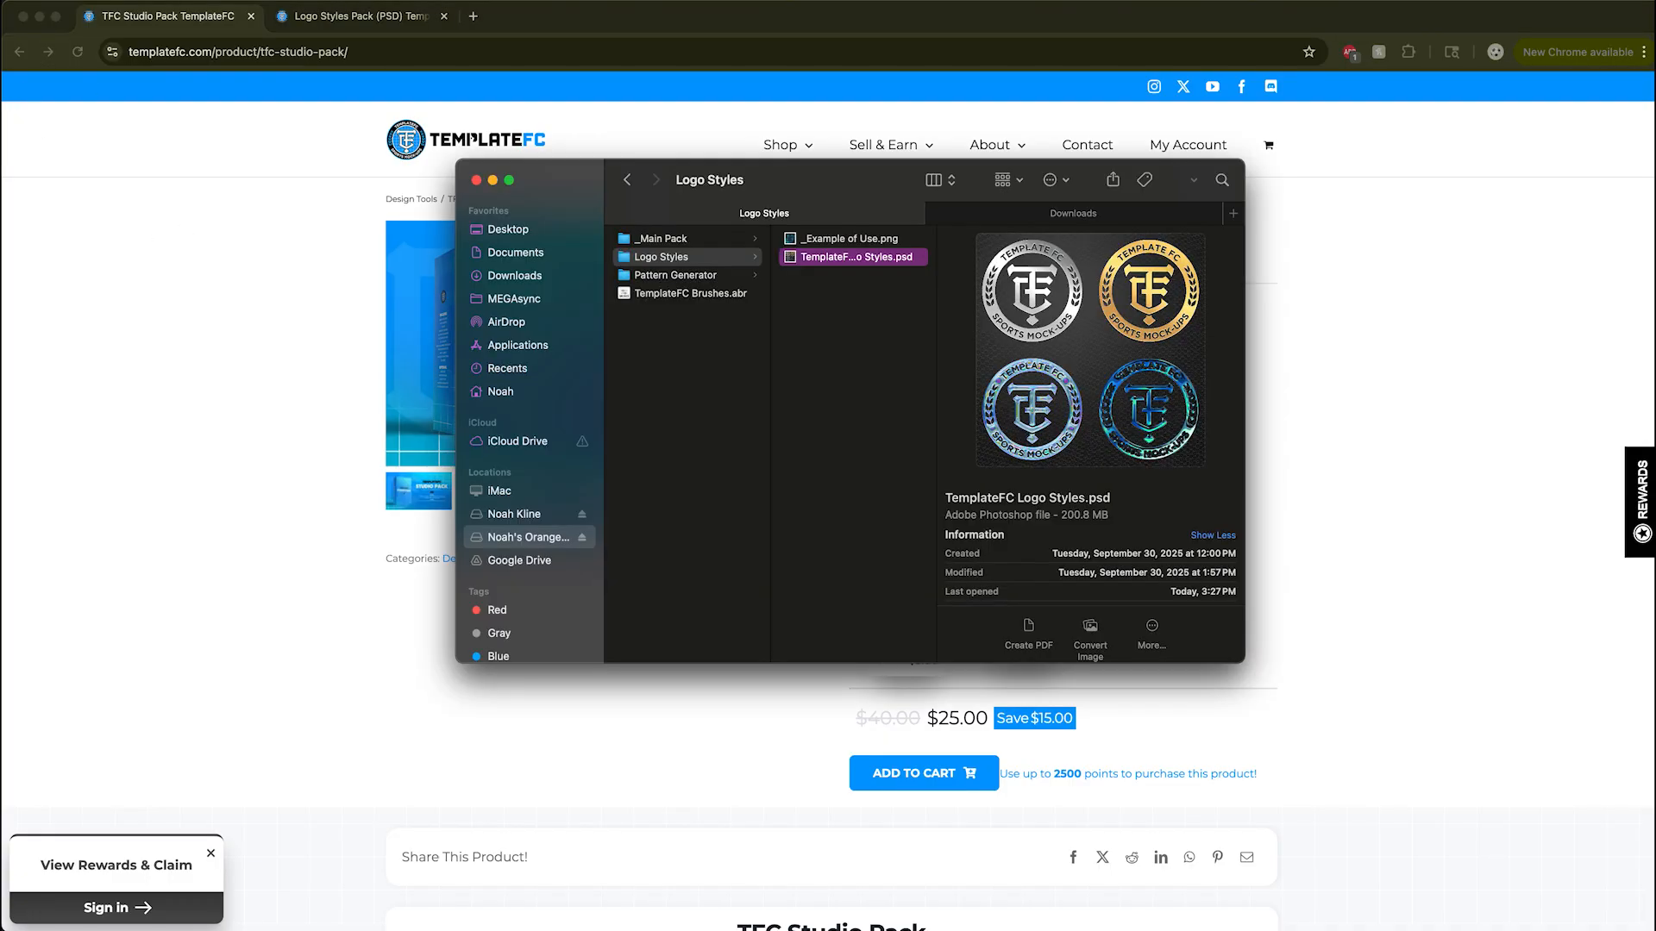
click(838, 245)
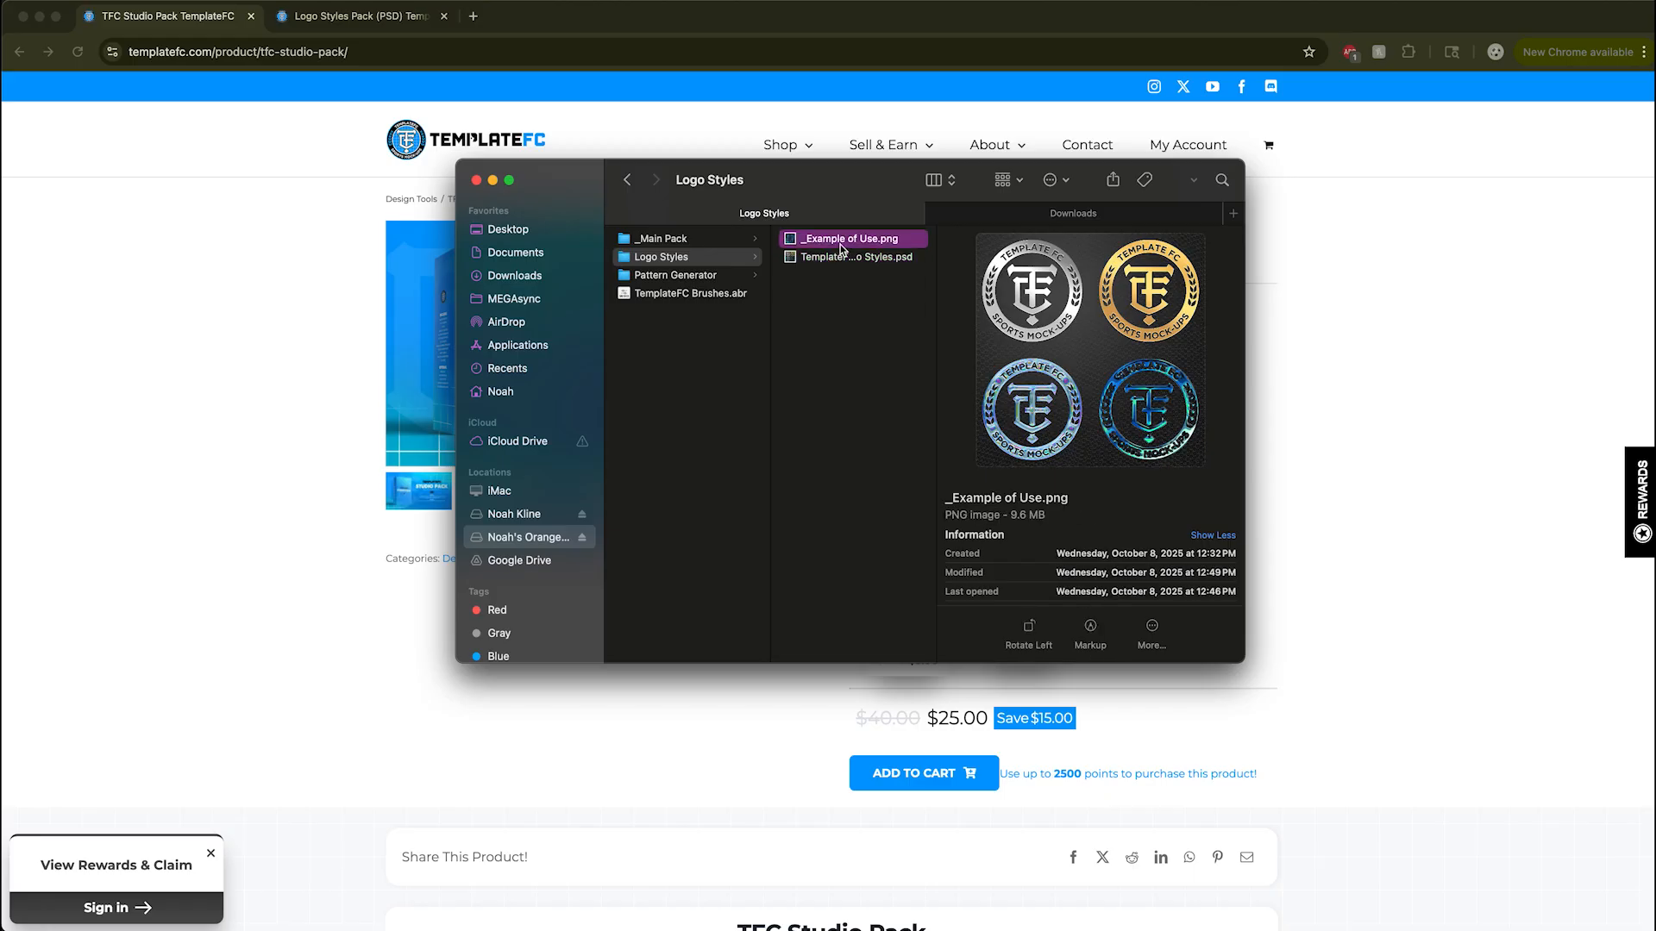
key(space)
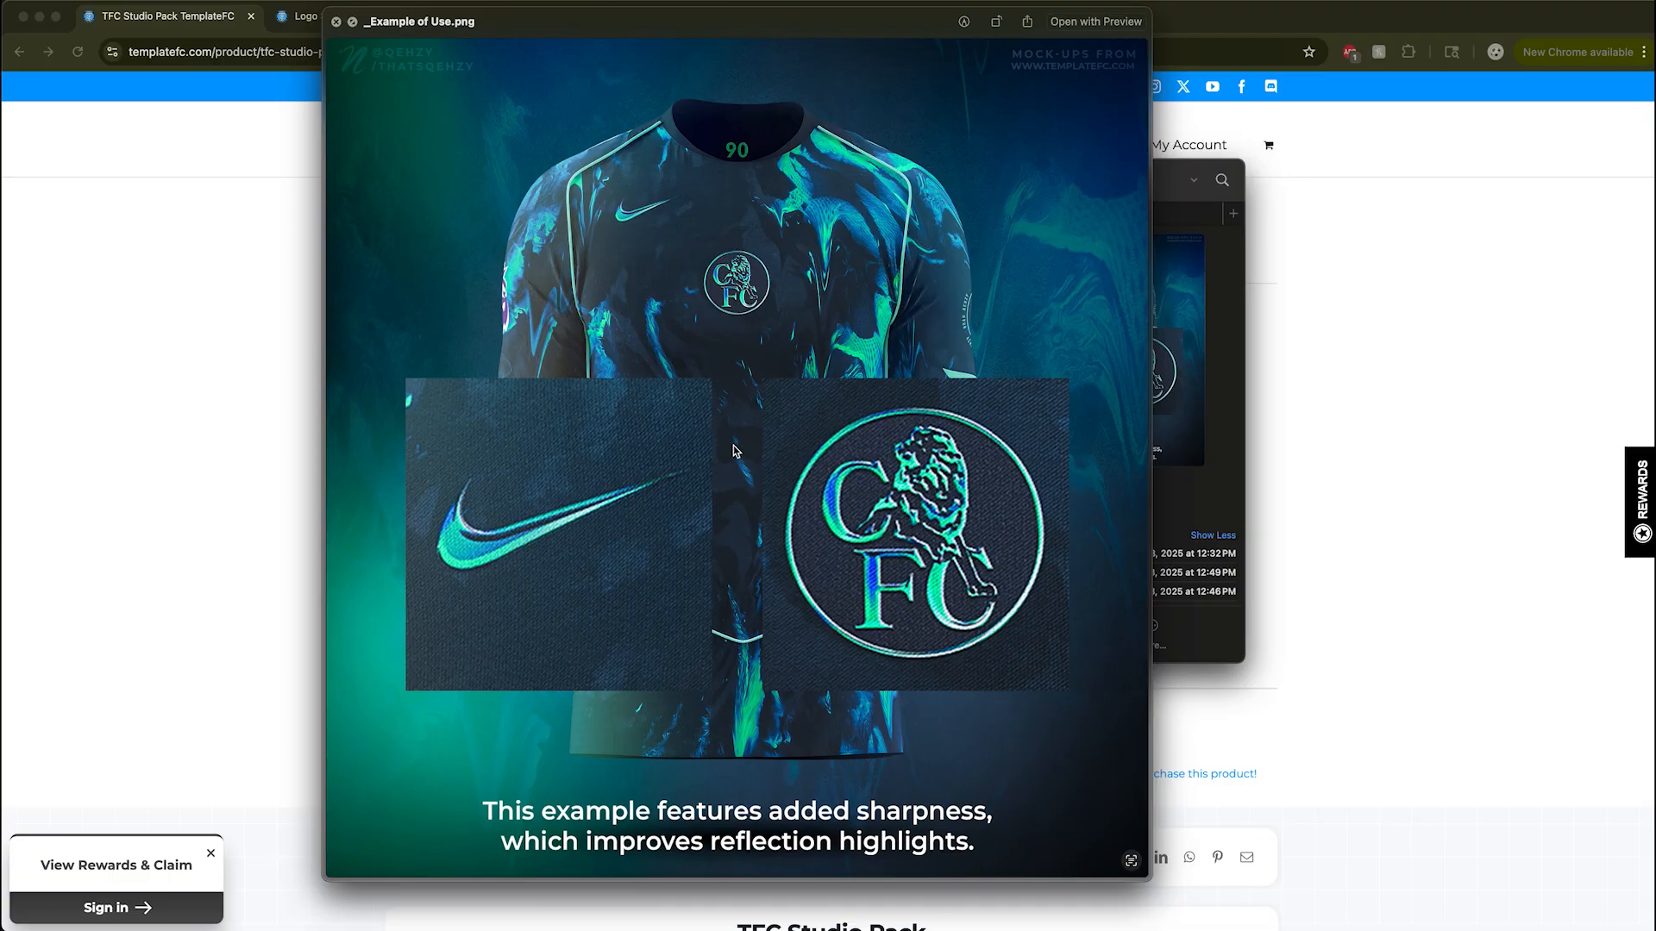
key(space)
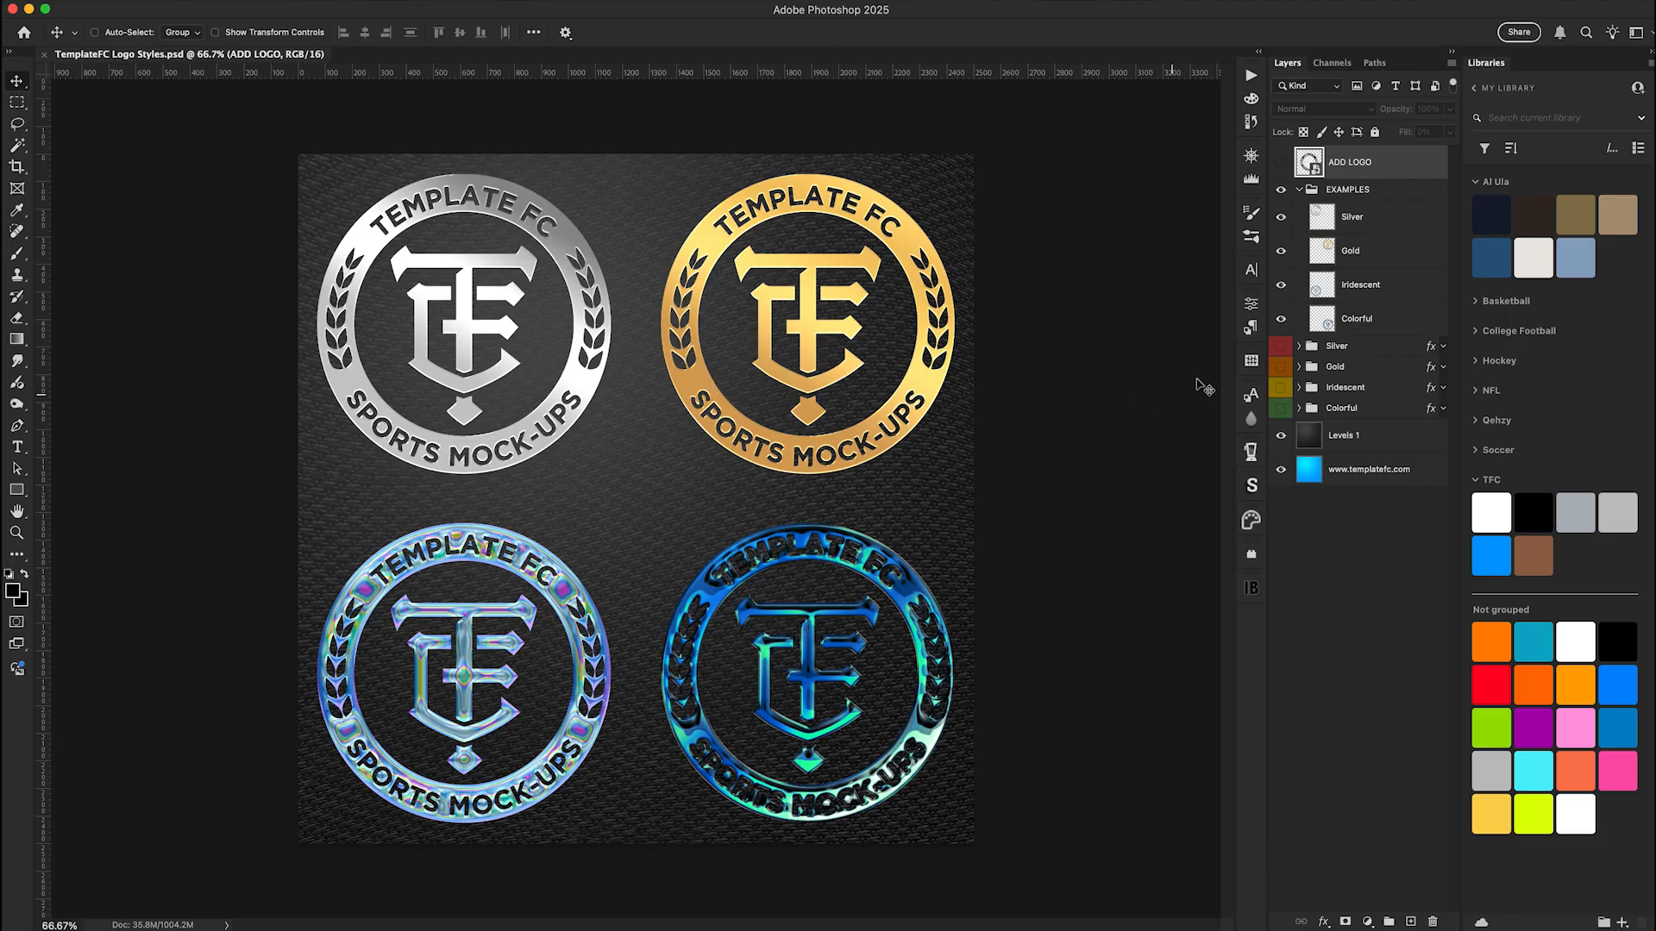
In Photoshop, delete the EXAMPLES group from TemplateFC Logo Styles.psd and open the contents of the ADD LOGO smart object
click(1375, 191)
key(Delete)
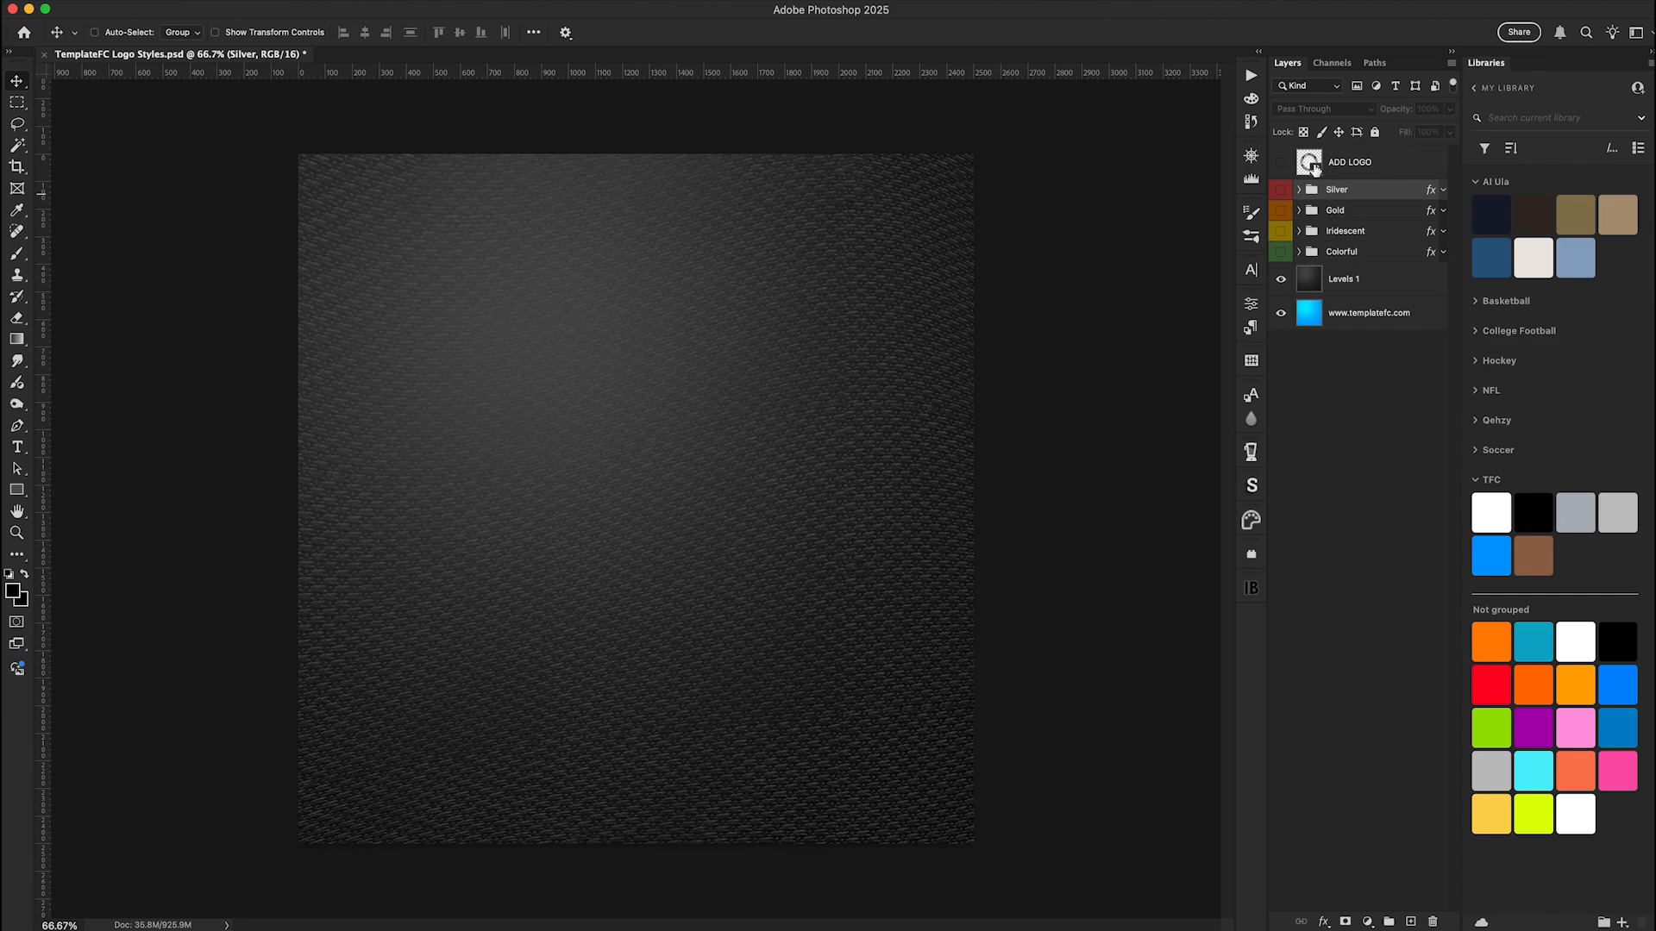
double_click(1310, 165)
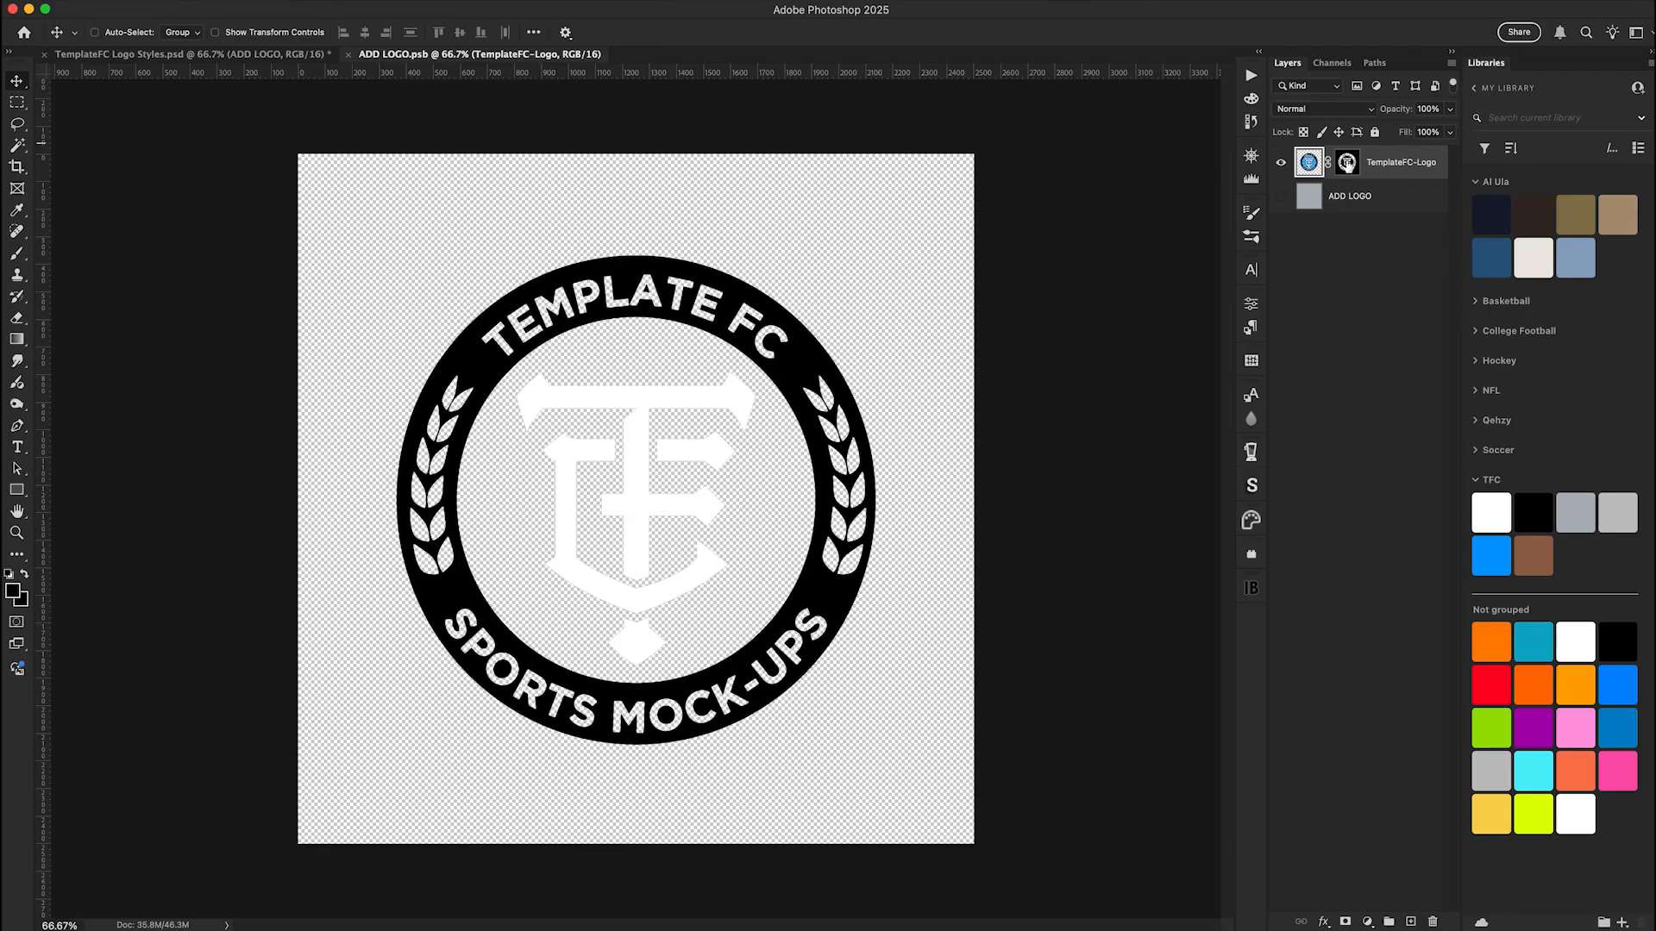
Disable the TemplateFC-Logo layer mask to view the full-colour badge, and re-enable it
right_click(1347, 163)
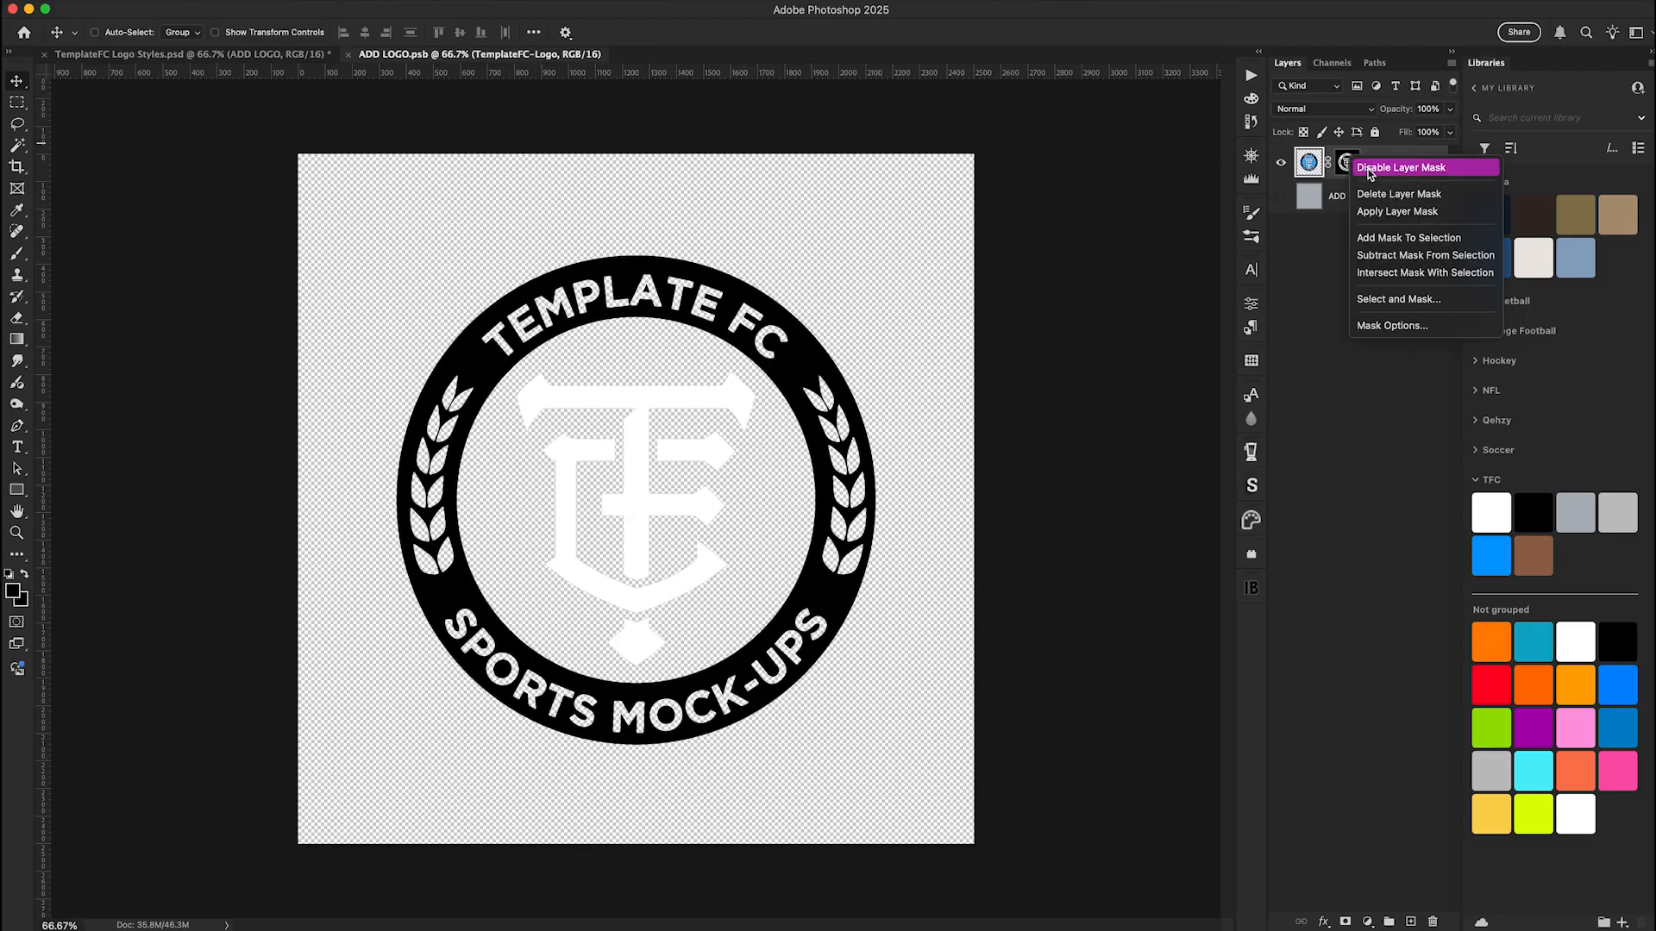
click(1371, 169)
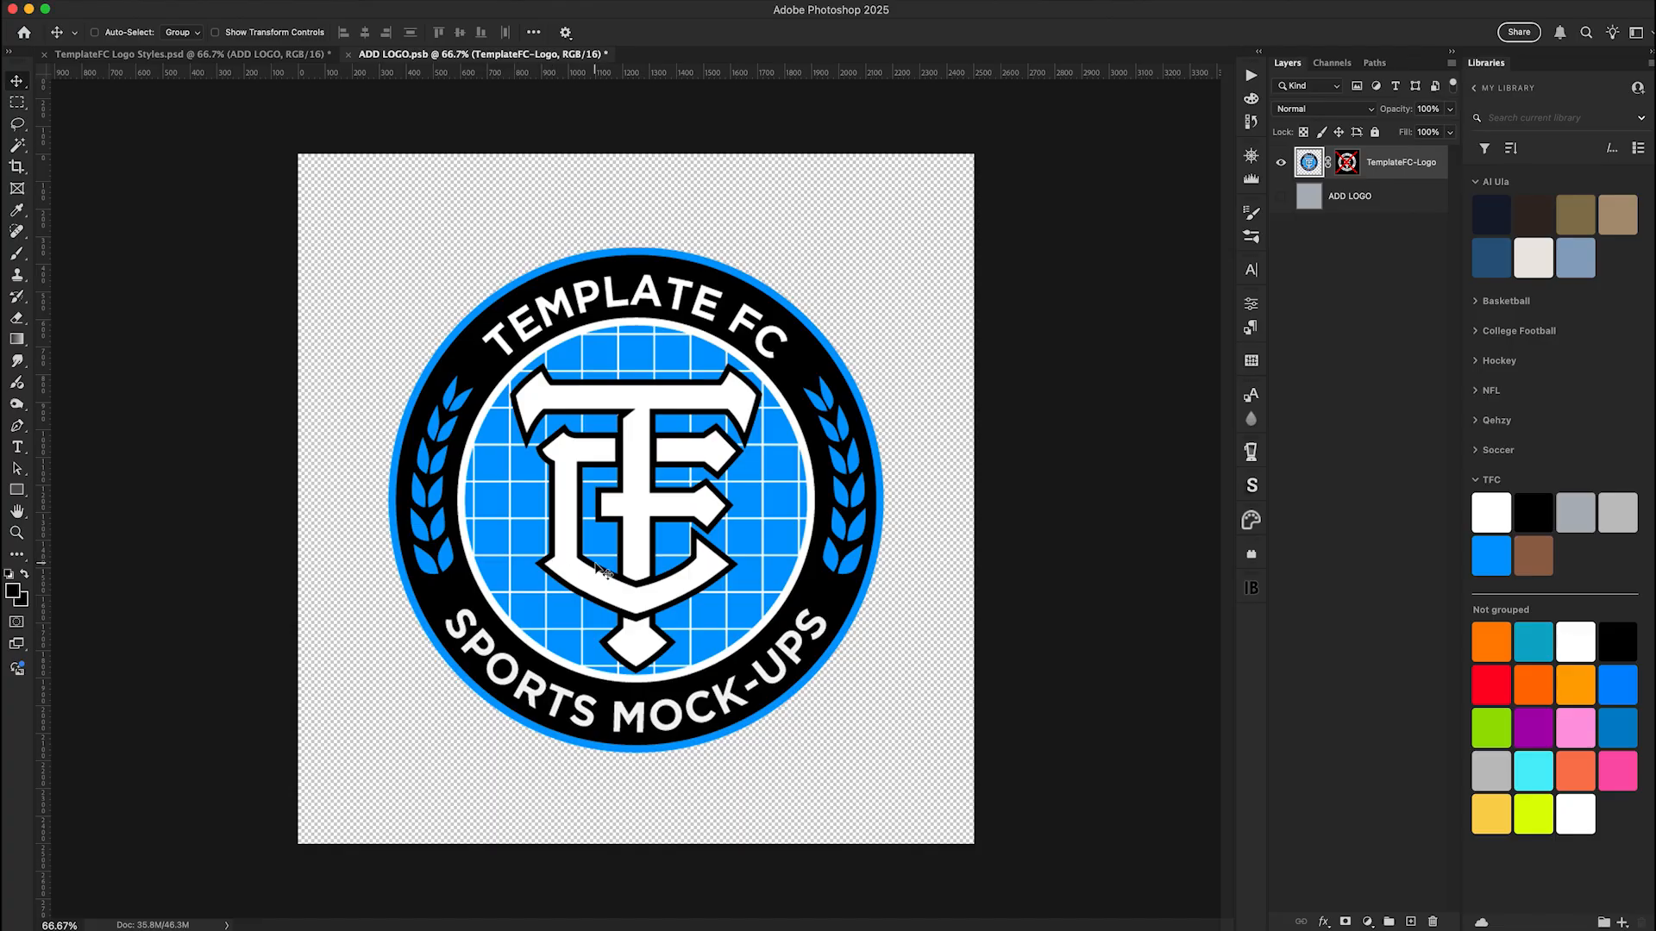
click(1346, 162)
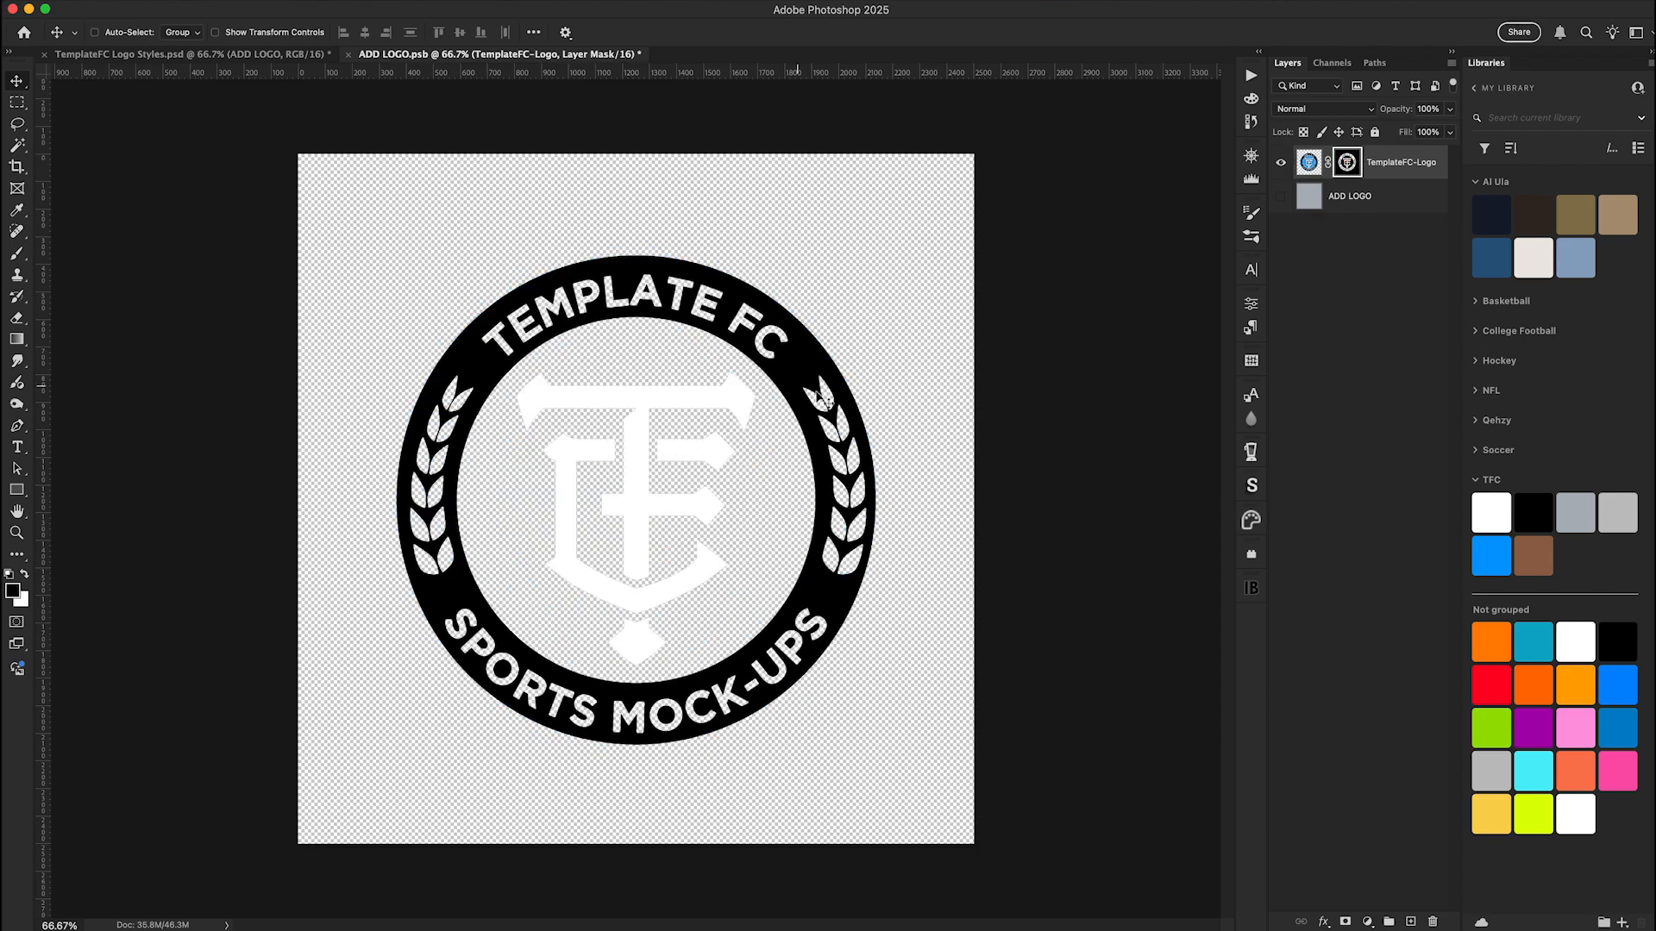
Lasso the central monogram on the layer mask, invert the selection, mask out the surrounding ring and lettering, and deselect
click(18, 124)
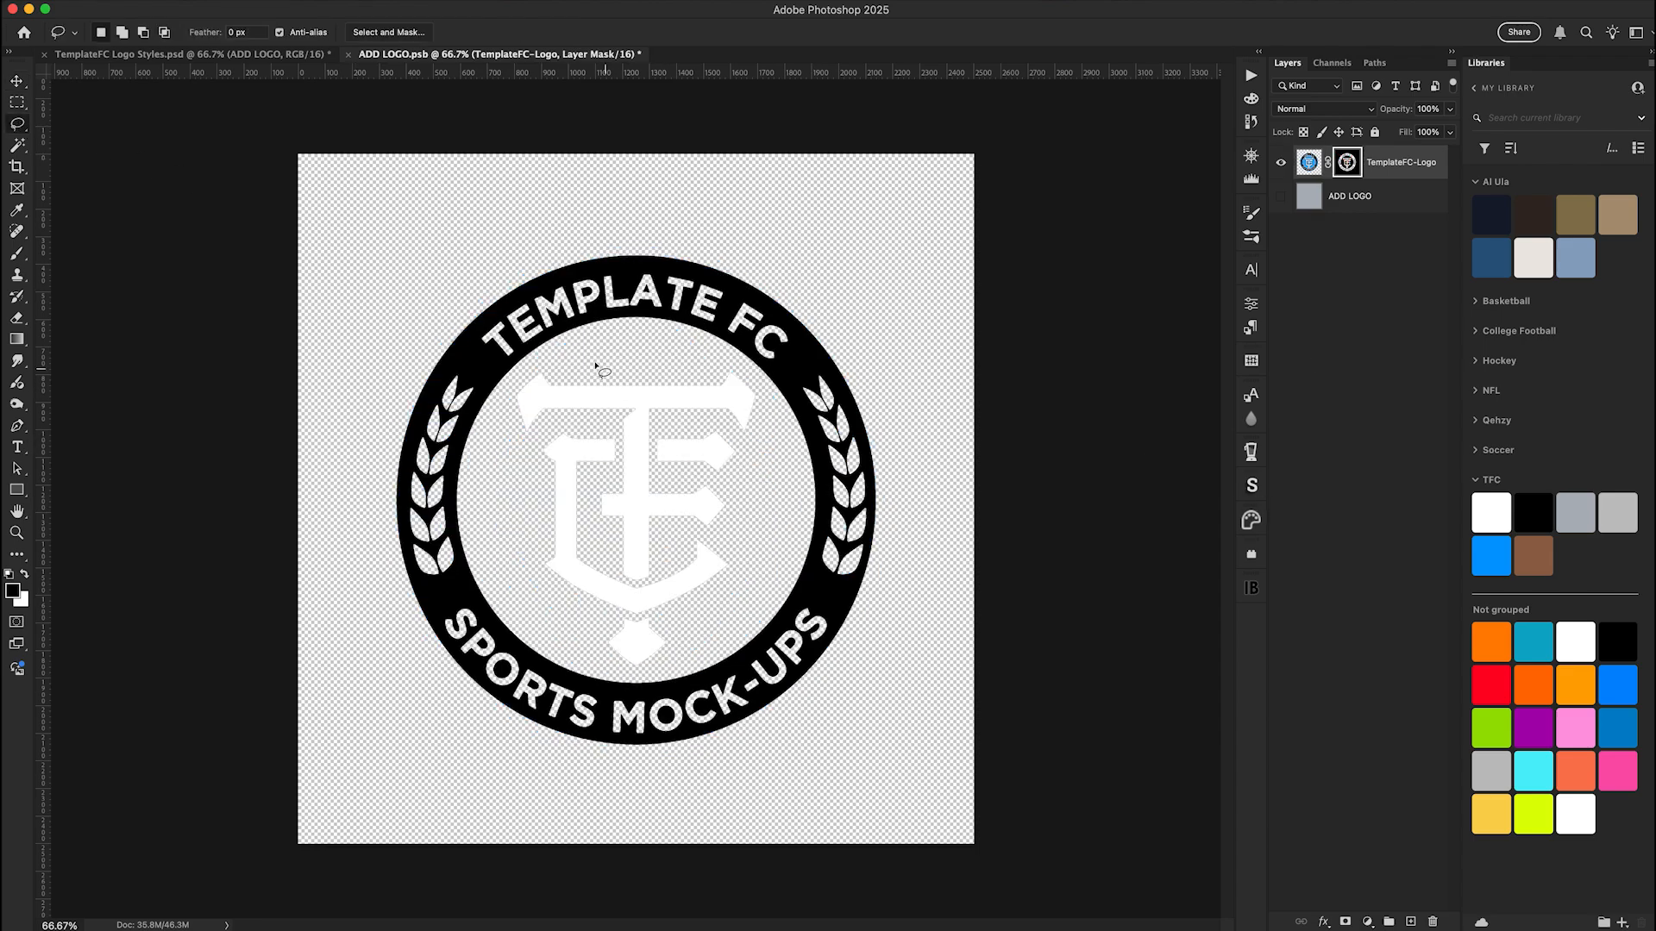
mouse_move(583, 352)
mouse_down()
mouse_move(517, 376)
mouse_move(494, 472)
mouse_move(539, 619)
mouse_move(615, 676)
mouse_move(673, 665)
mouse_move(753, 559)
mouse_move(774, 467)
mouse_move(765, 388)
mouse_move(626, 363)
mouse_up()
click(360, 9)
click(378, 55)
click(25, 573)
key(Delete)
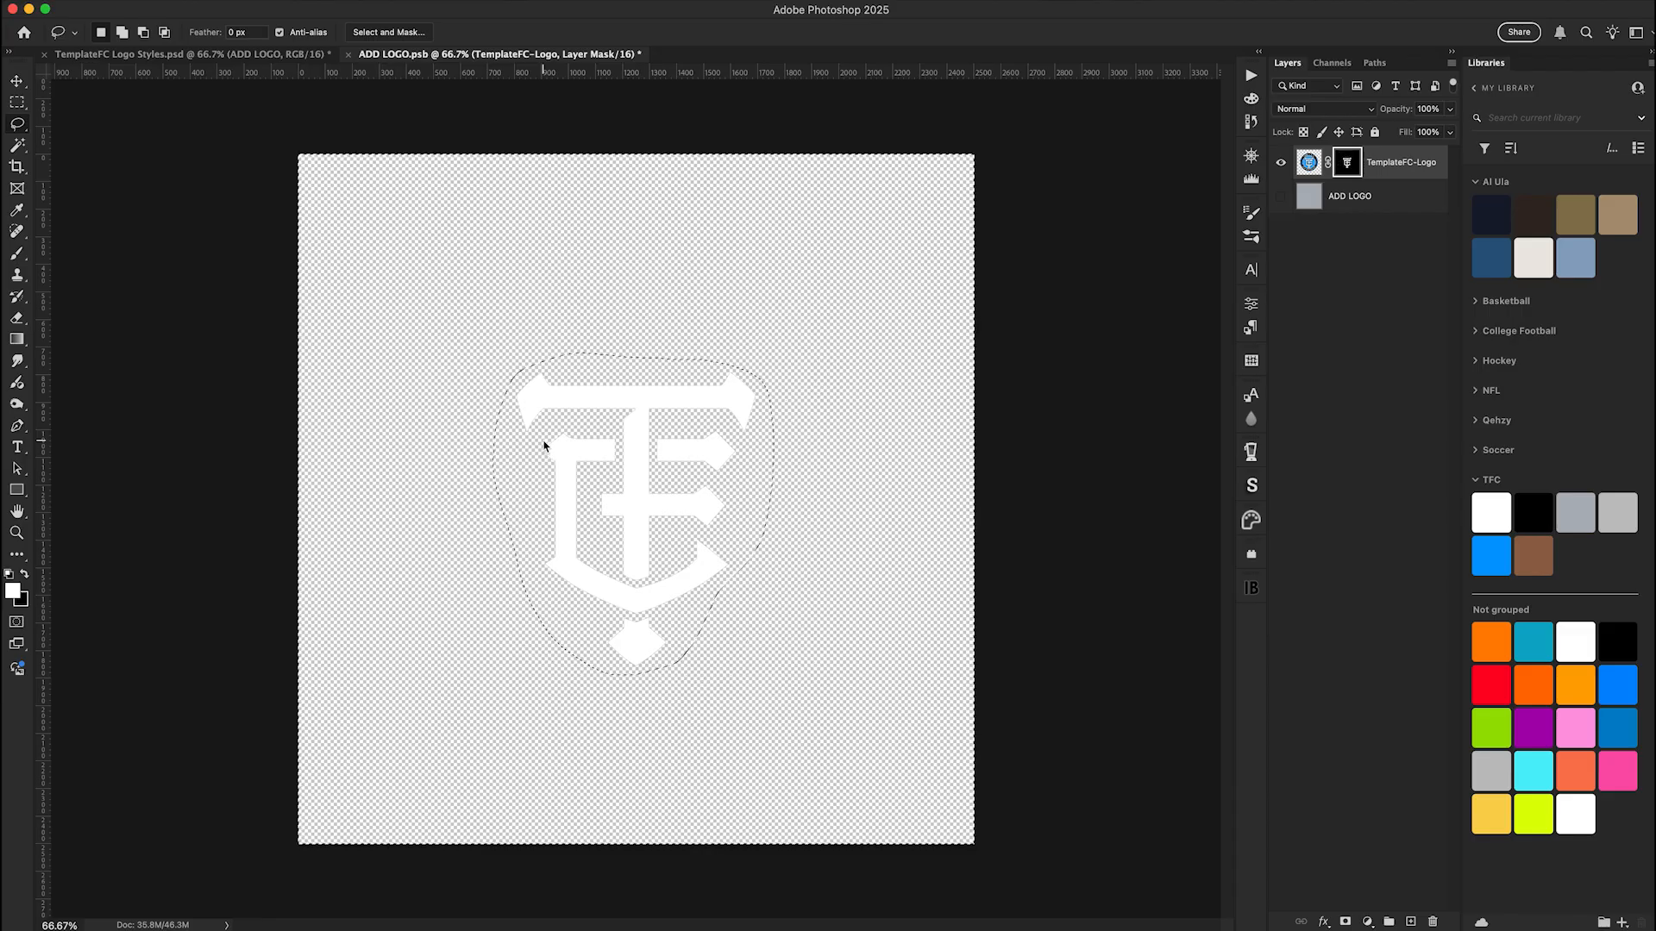
key(super+d)
Apply the layer mask to the TemplateFC-Logo layer and scale the monogram up about its centre to fill more of the canvas
right_click(1346, 169)
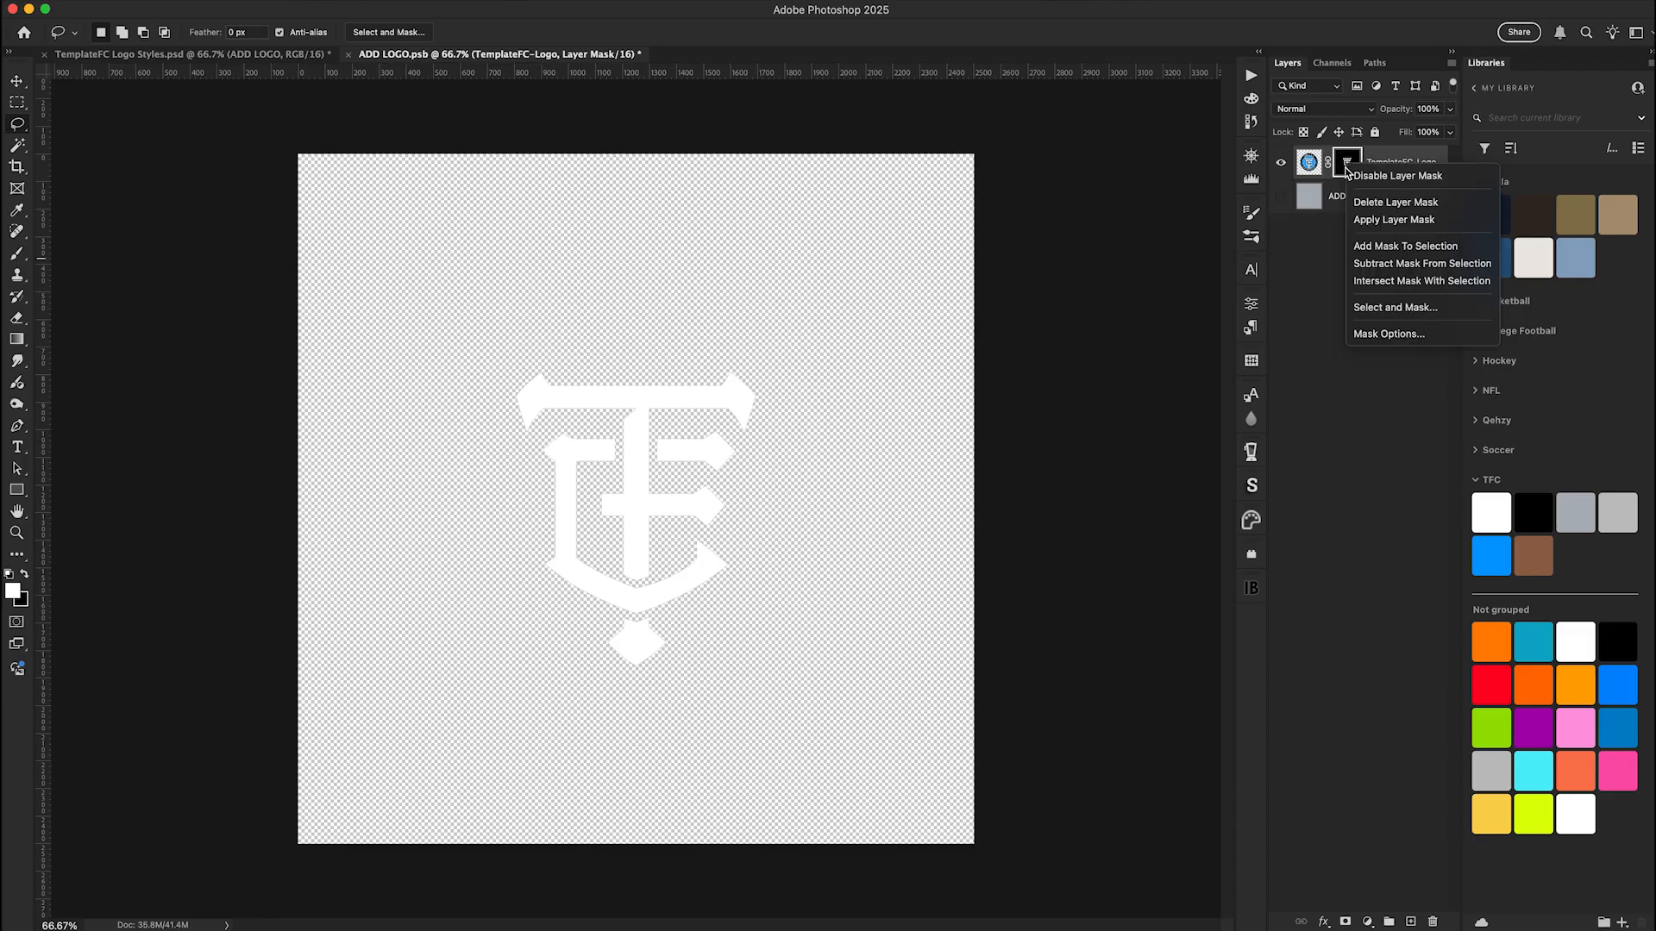
click(1393, 219)
key(super+t)
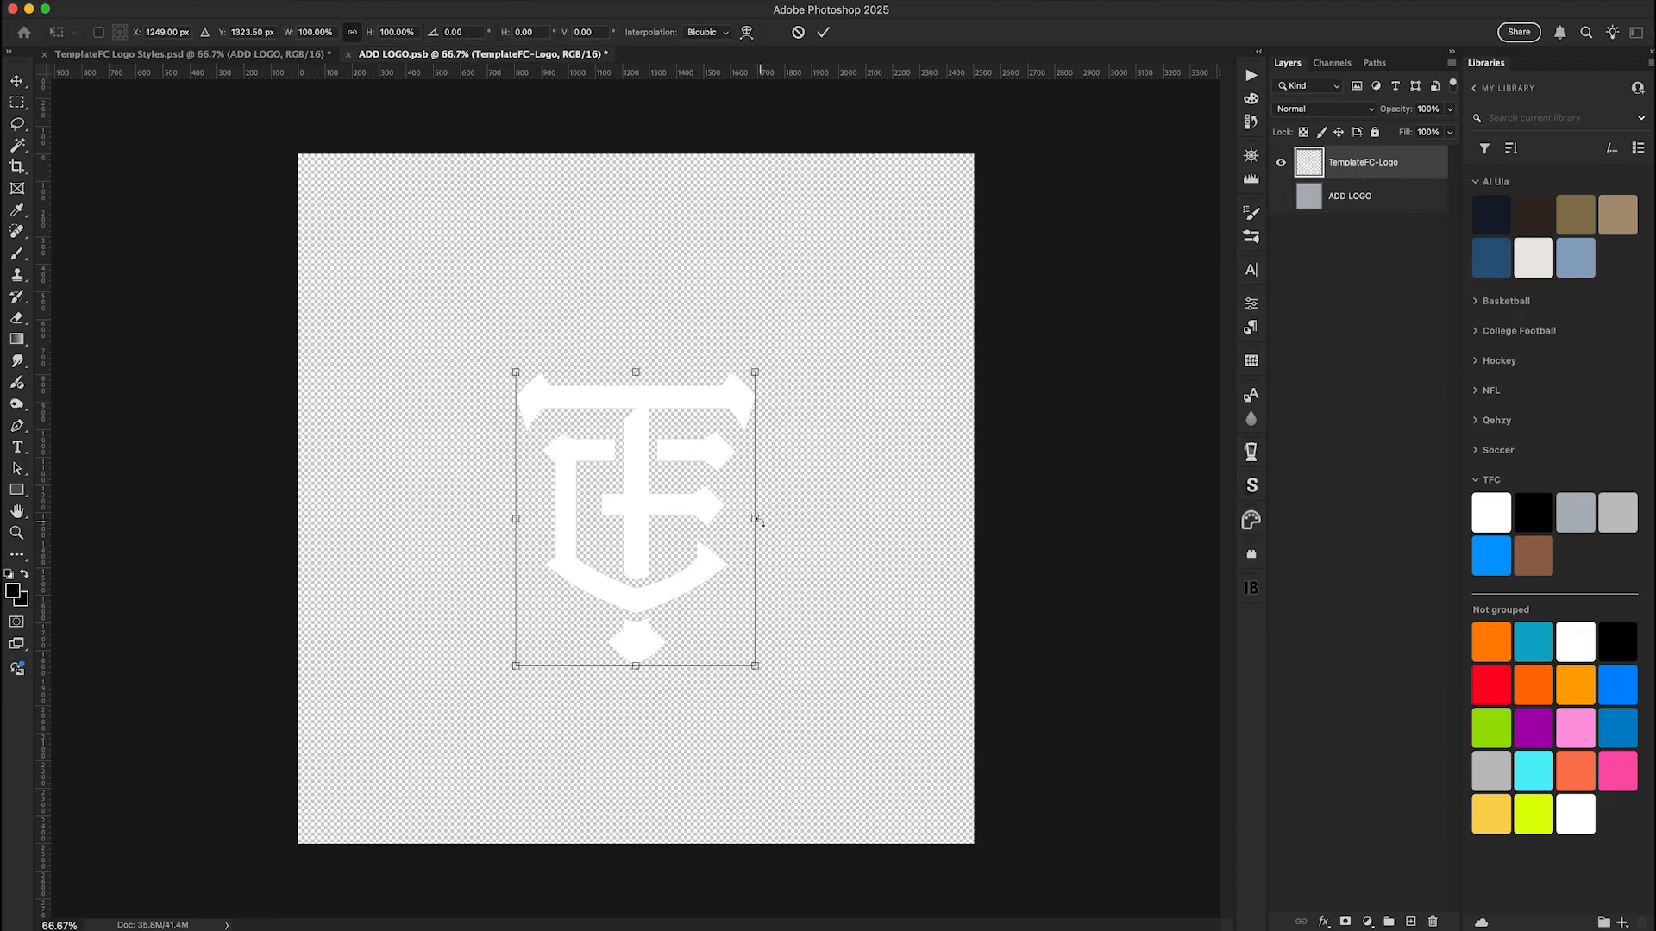
drag(756, 520, 822, 511)
key(Return)
key(l)
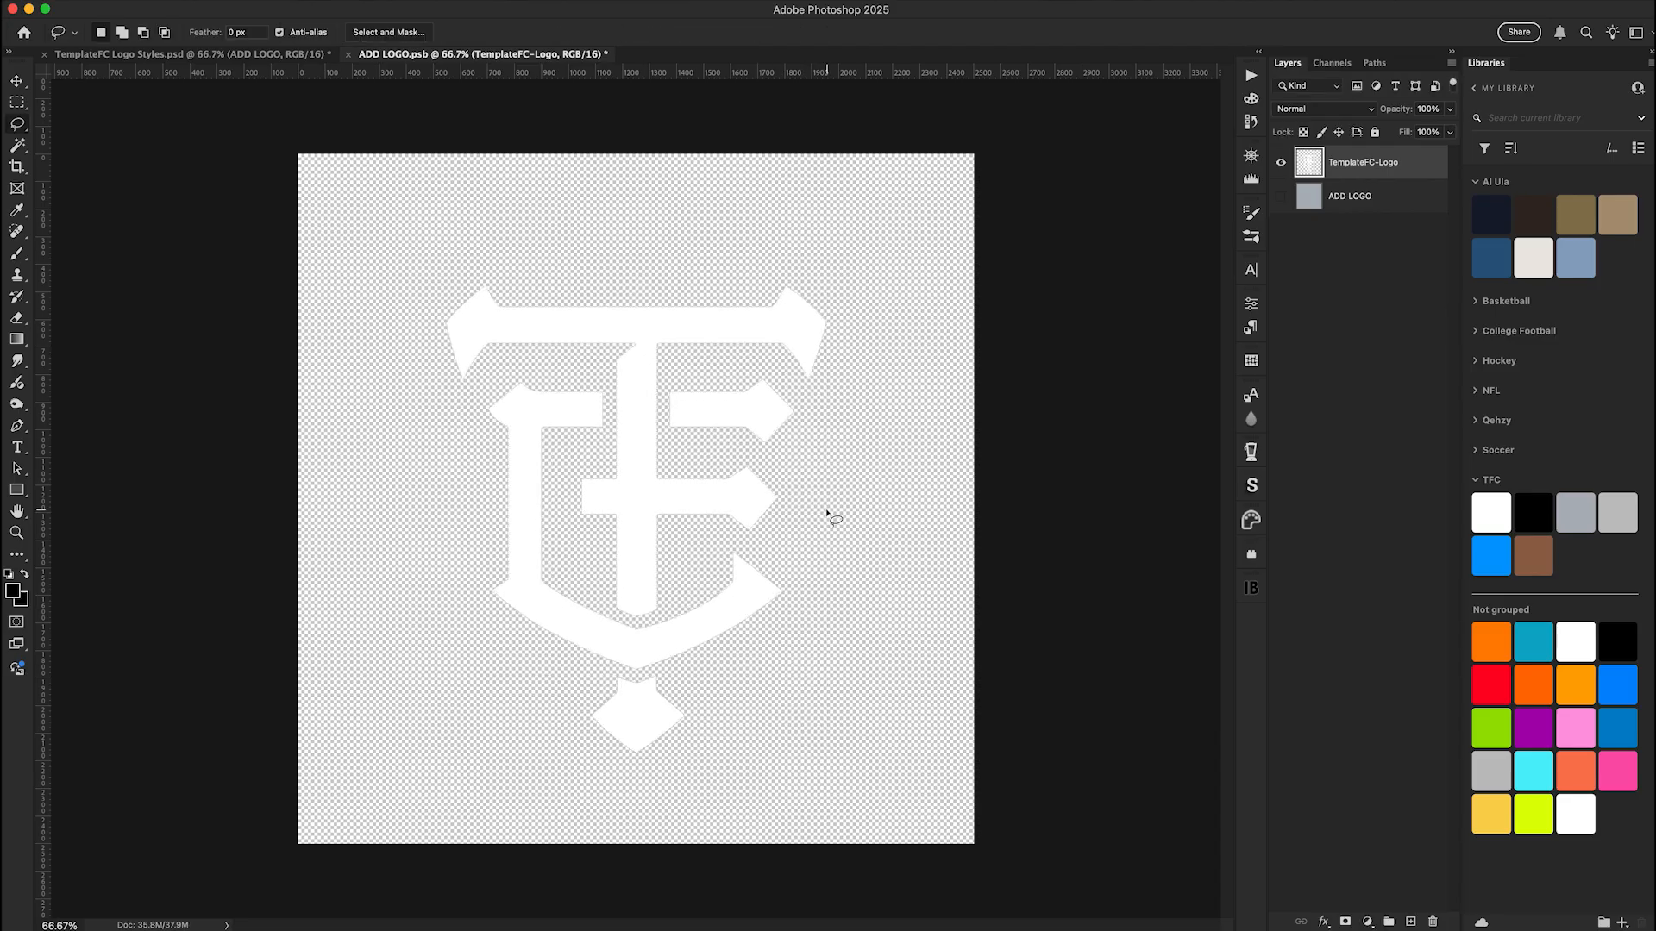
Save the edited ADD LOGO smart object and return to TemplateFC Logo Styles.psd with the Move tool active
key(super+s)
click(153, 57)
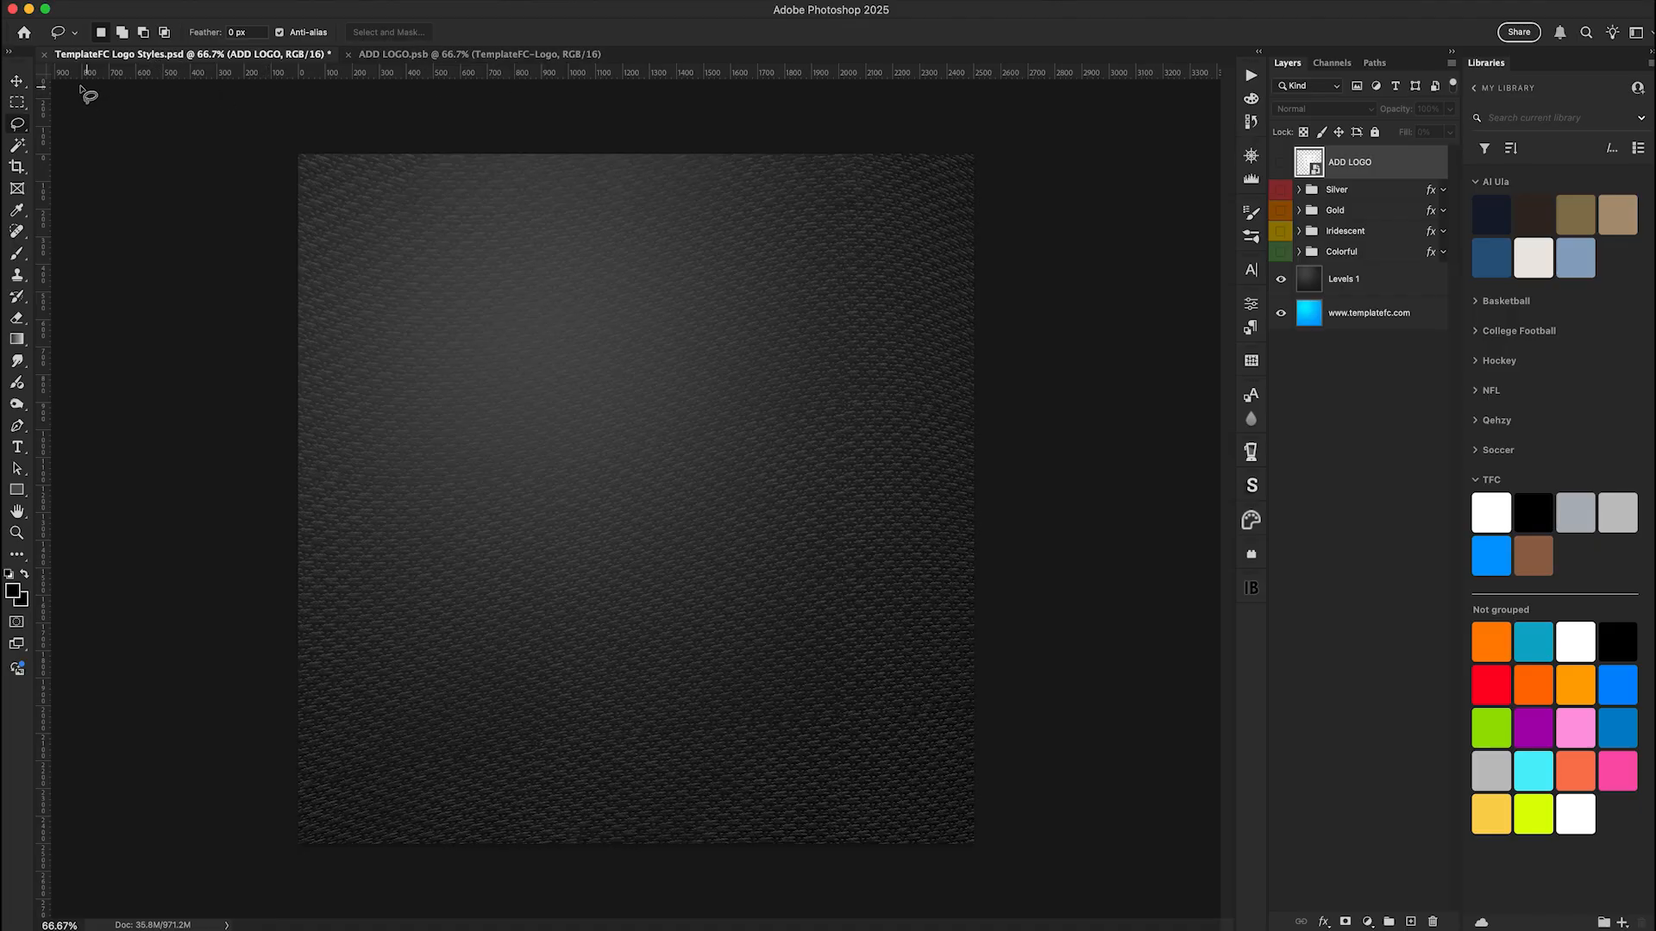
click(17, 81)
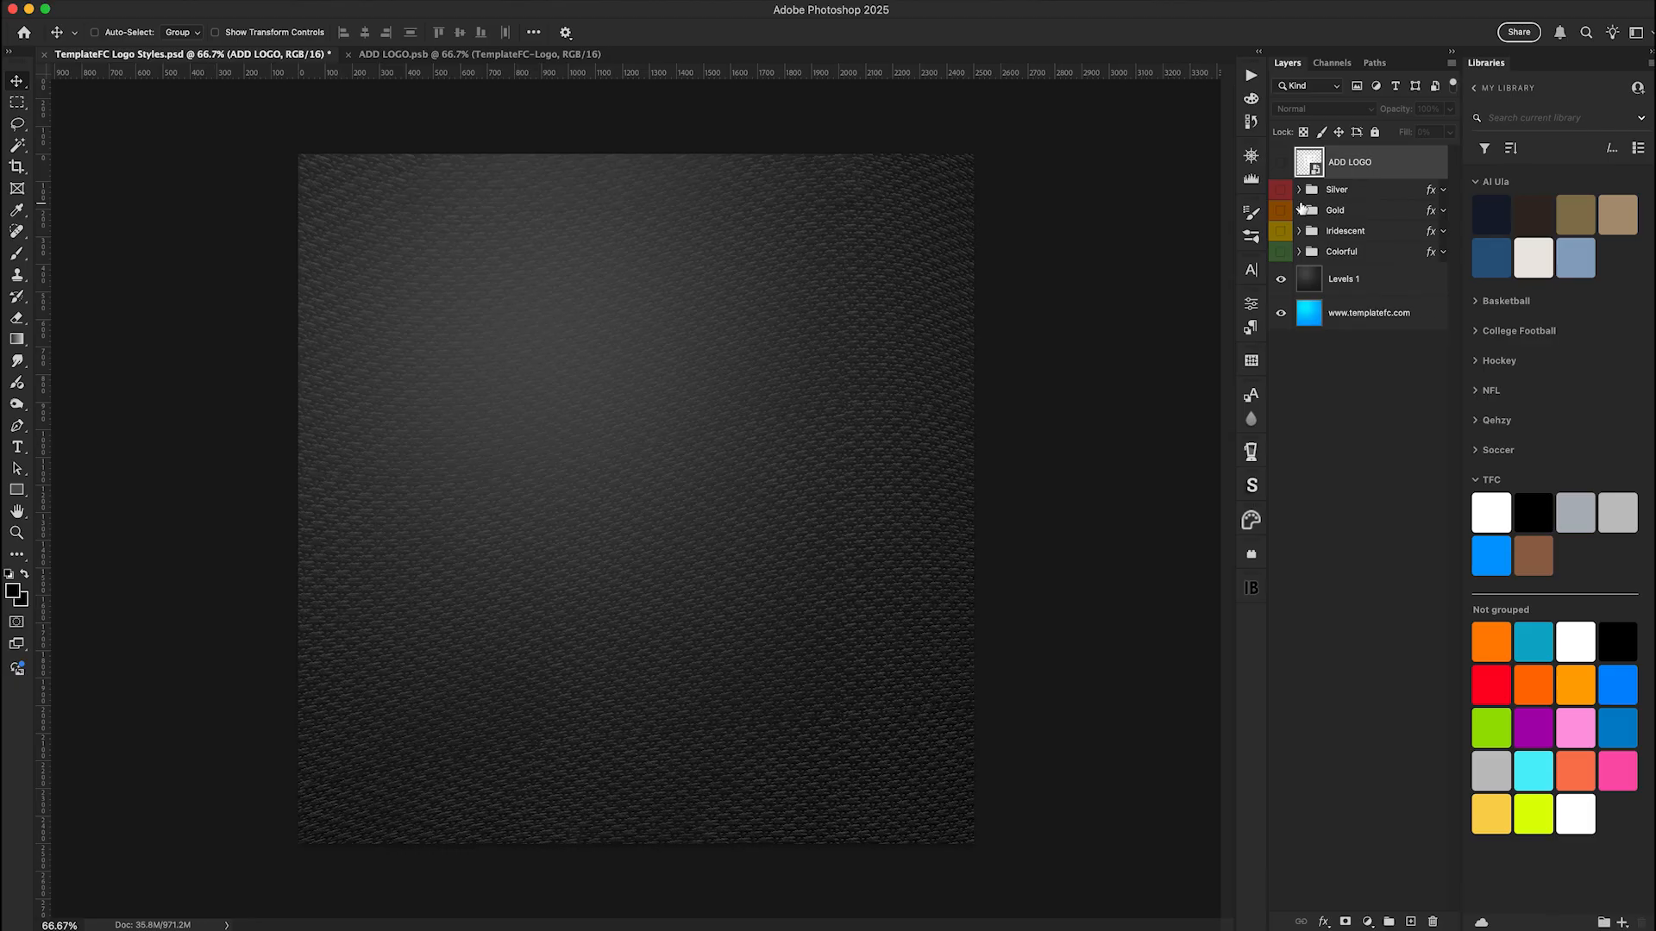
Preview the Silver, Gold, Iridescent and Colorful style groups on the monogram one at a time, hiding each after viewing
click(1280, 189)
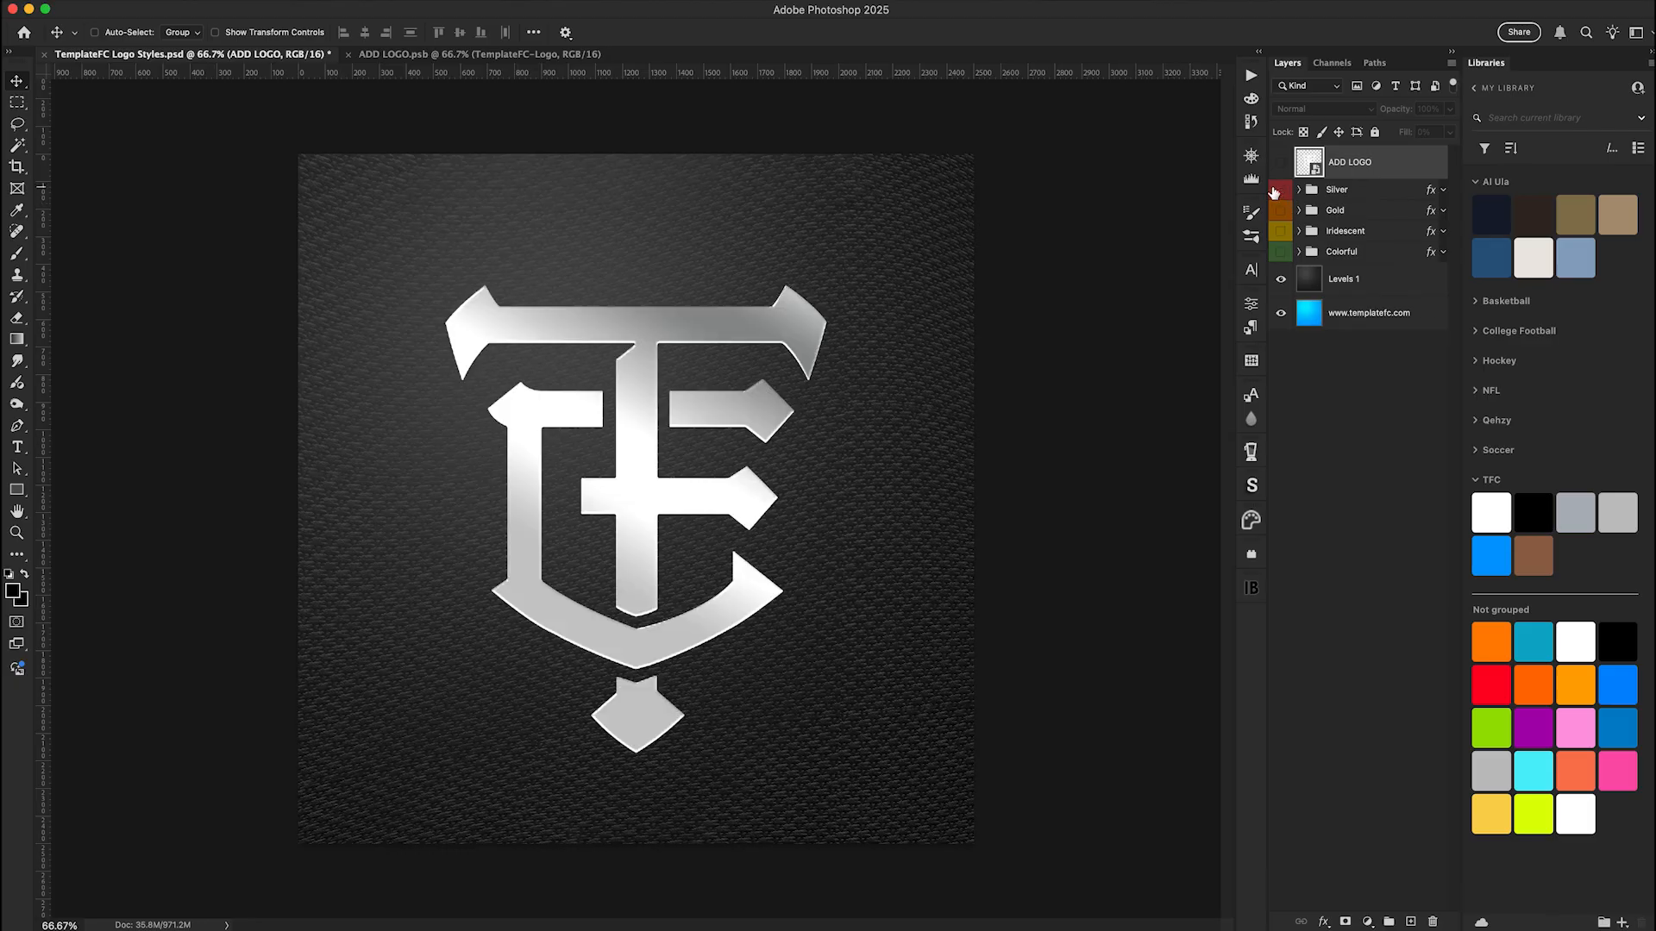
click(1276, 190)
click(1282, 210)
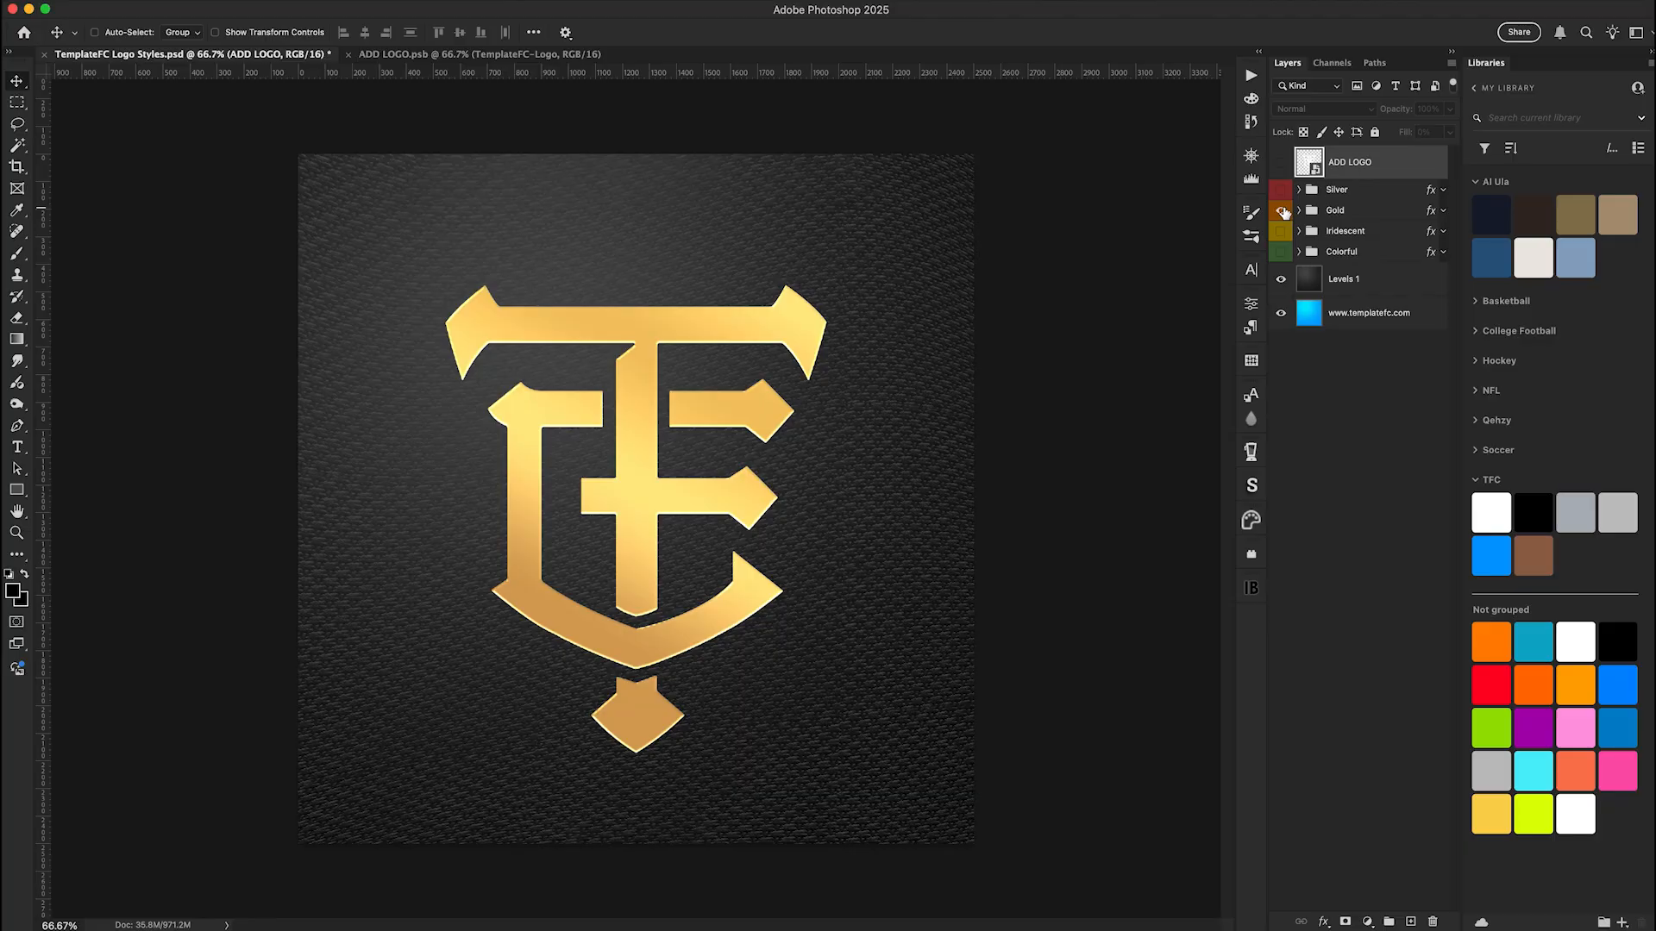
click(1282, 211)
click(1282, 233)
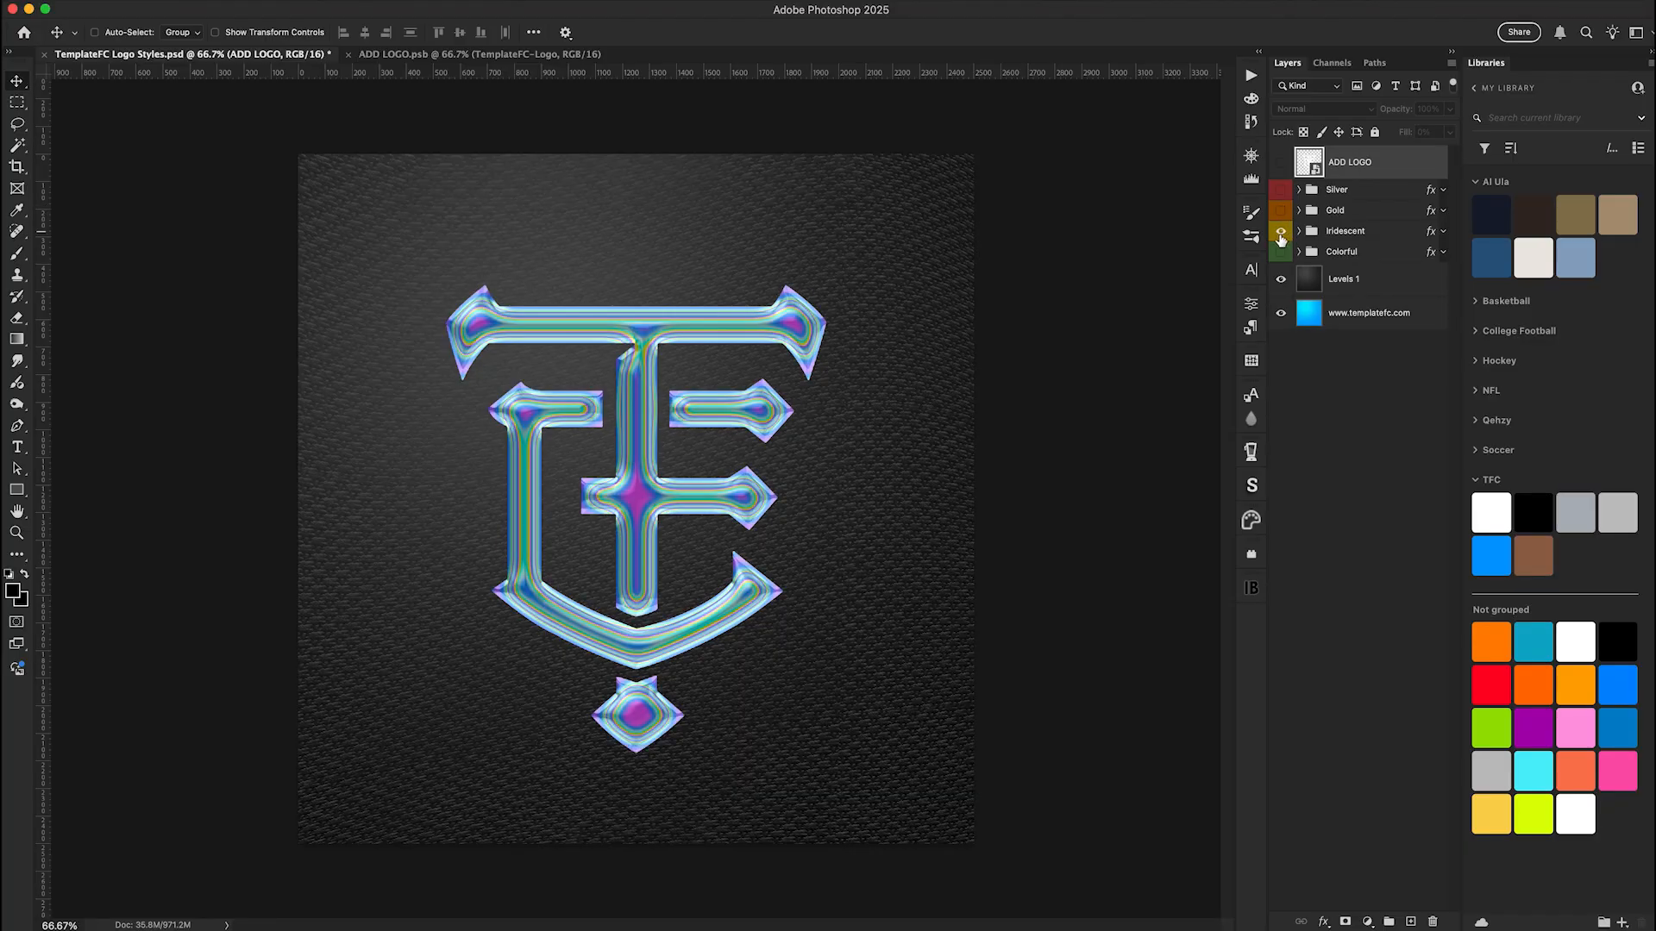
click(1281, 231)
click(1281, 252)
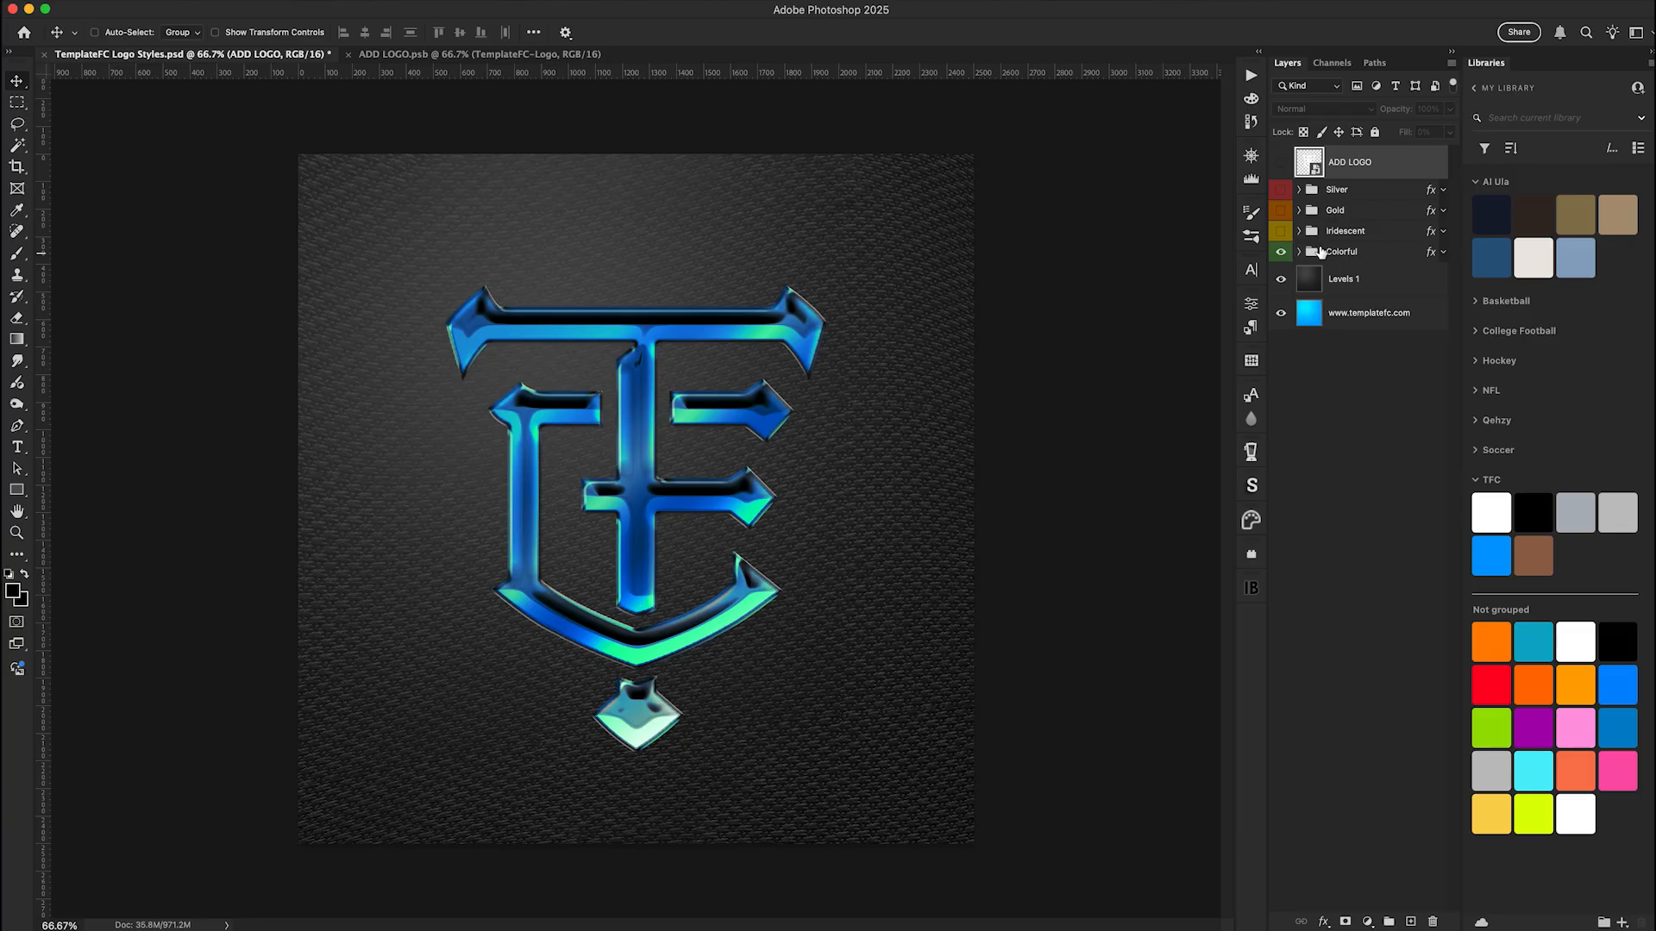
click(1282, 253)
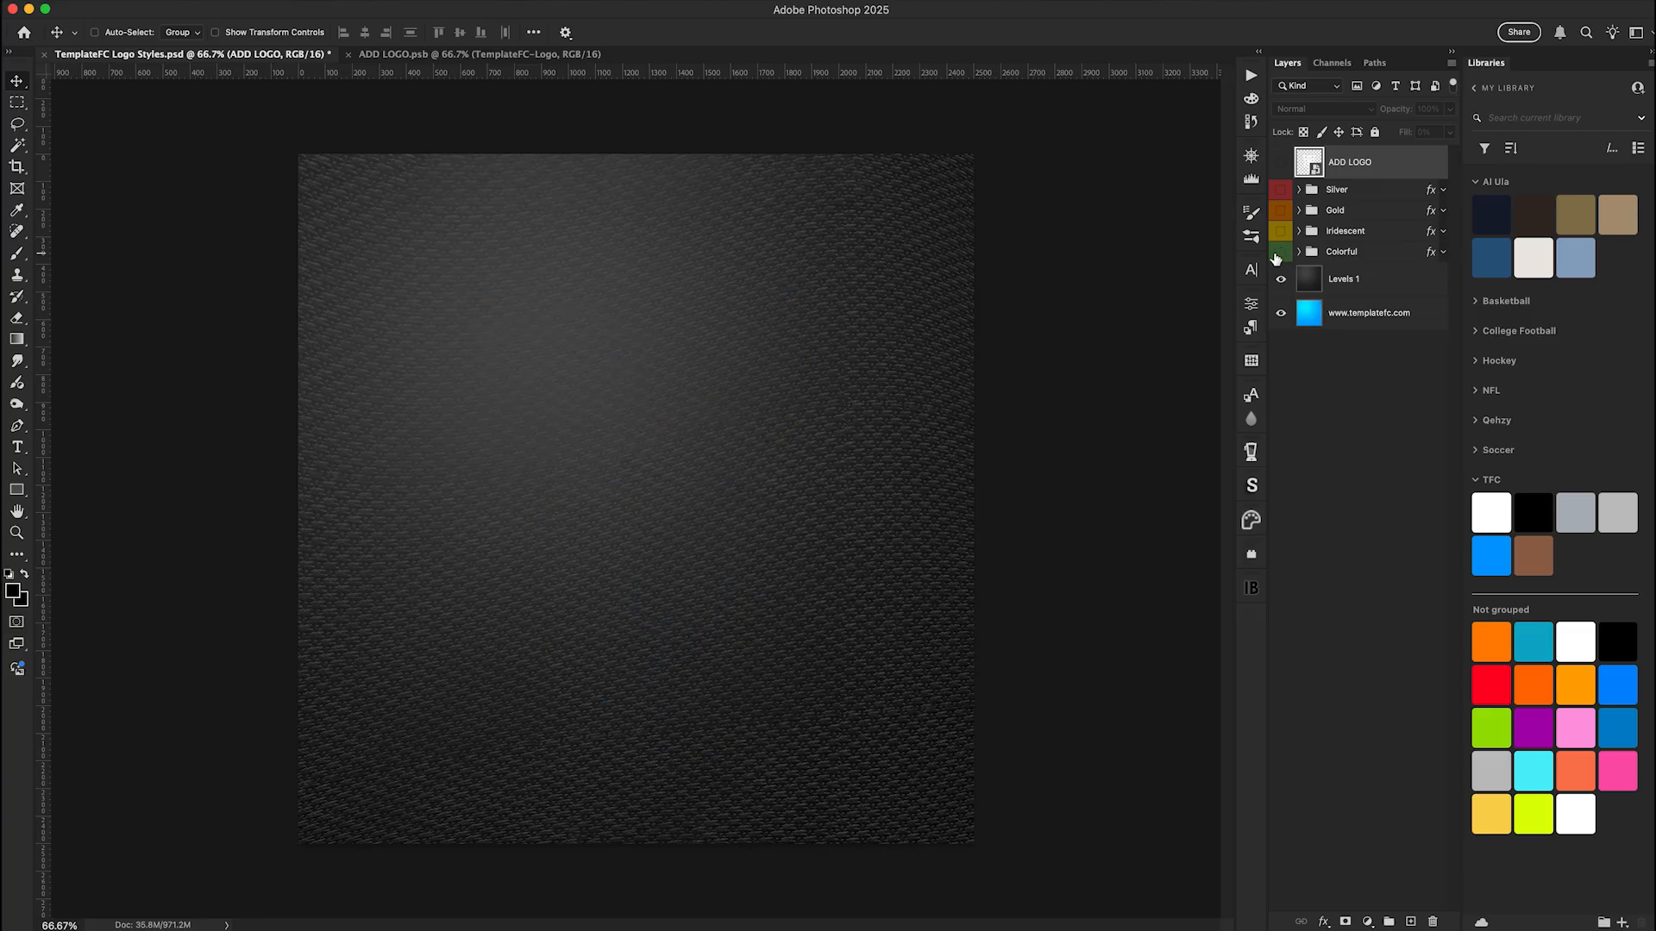
Make the Silver style group visible, and check its layer effects list and available group commands
click(1280, 192)
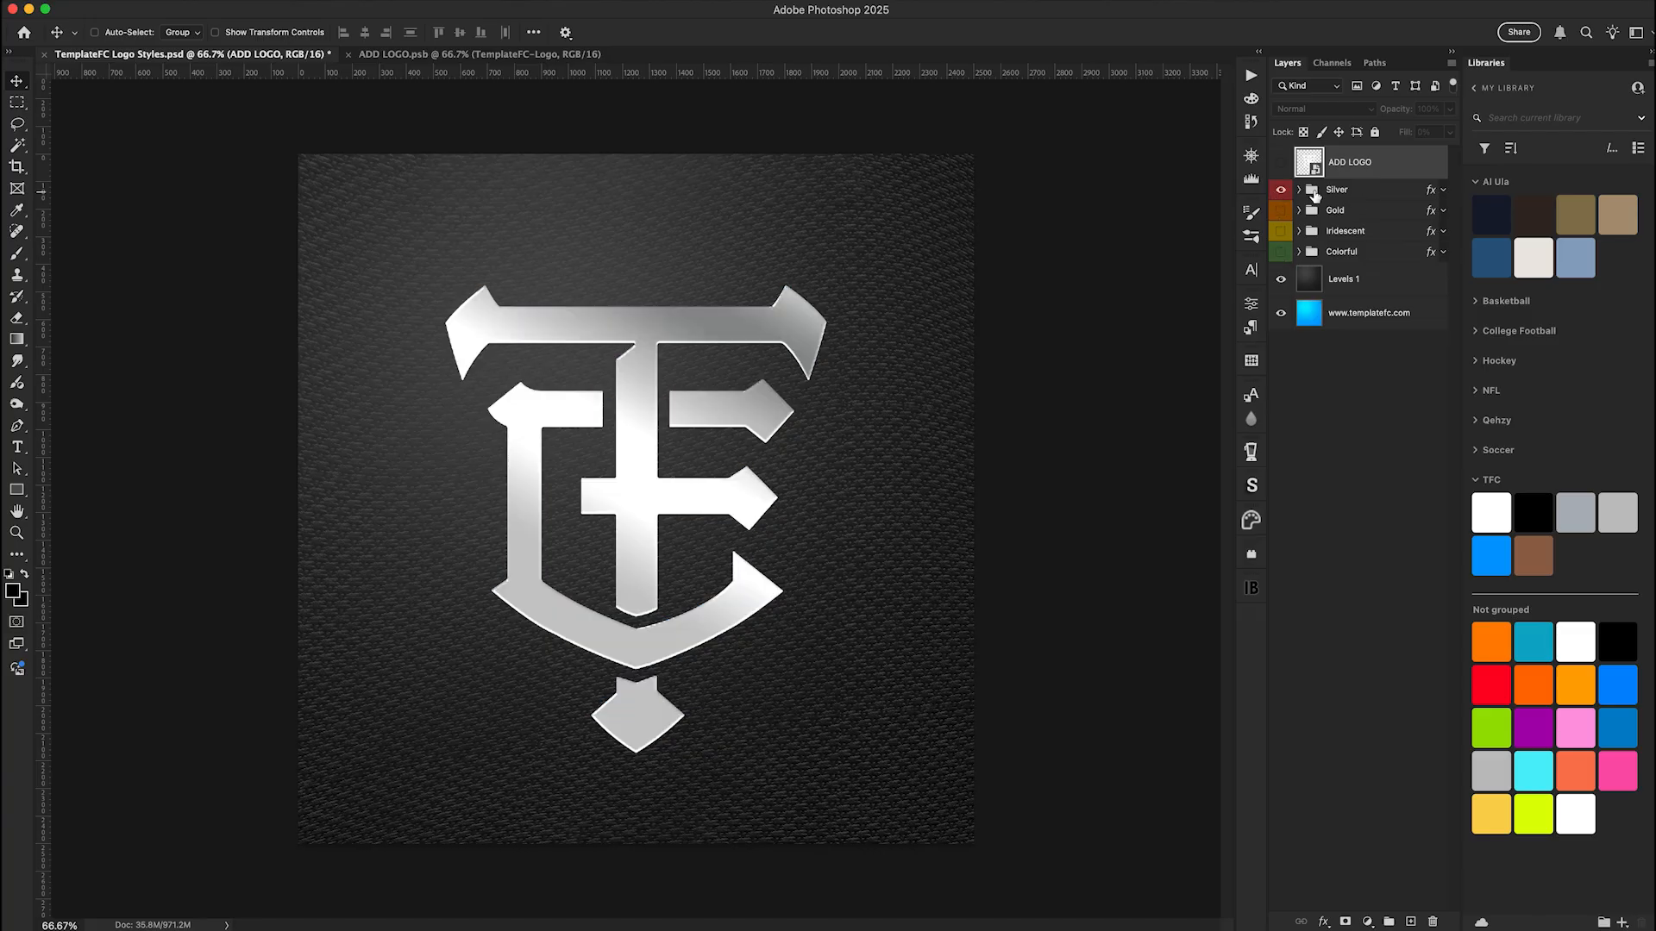
click(1442, 194)
click(1443, 195)
click(1443, 195)
click(1442, 195)
right_click(1374, 196)
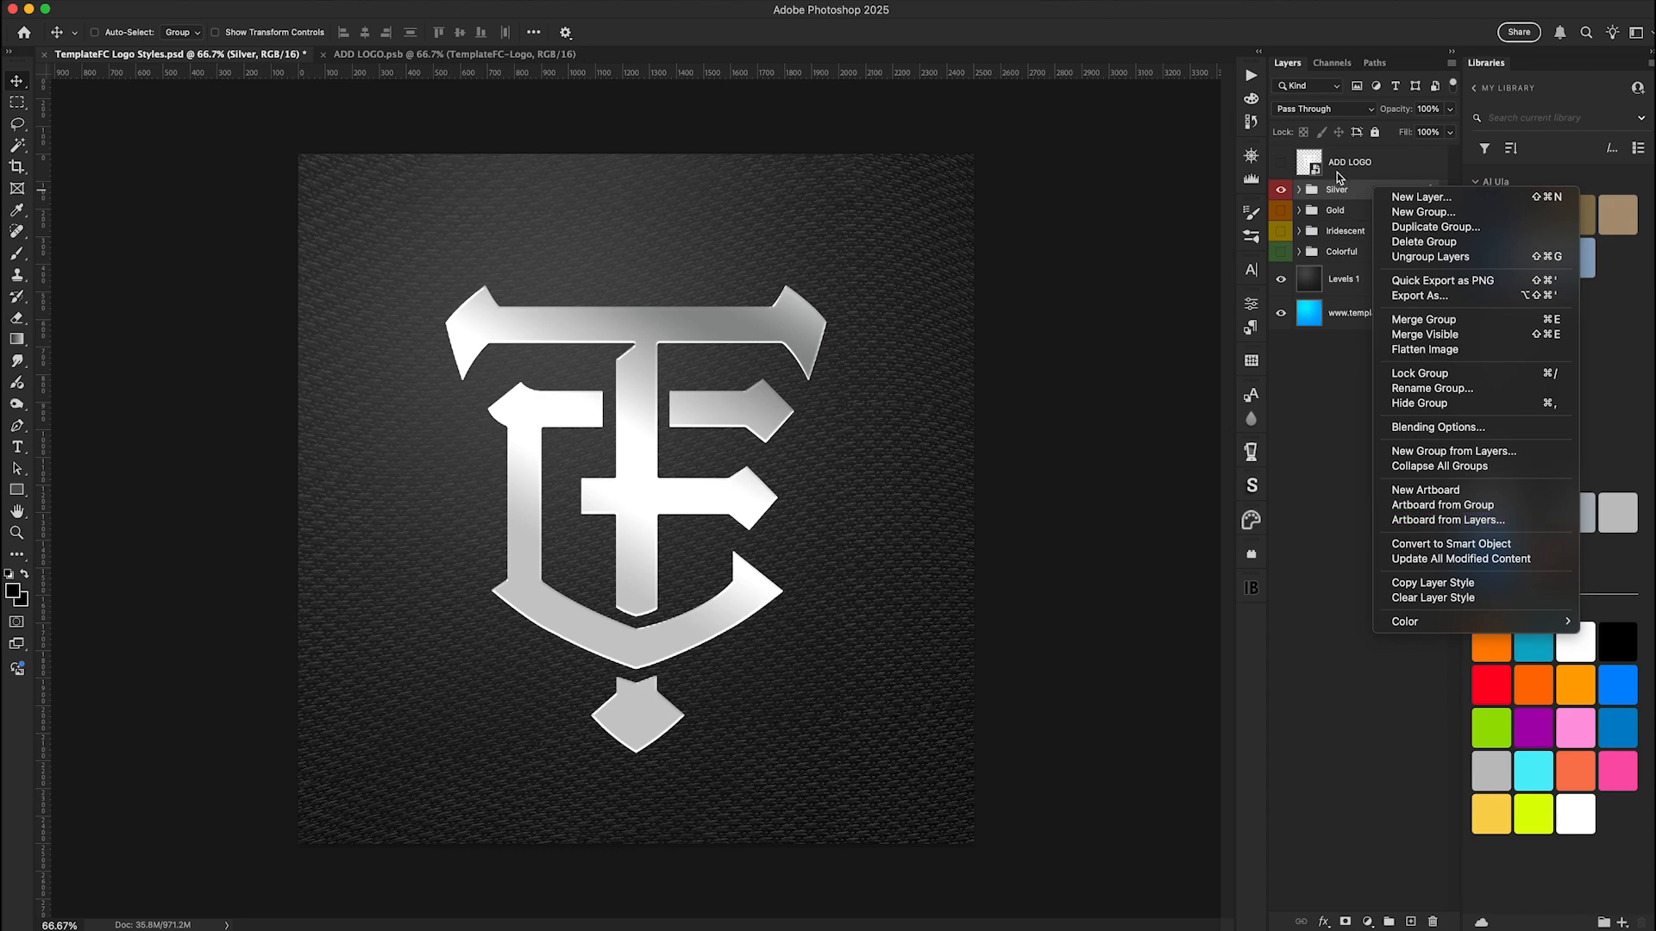
click(1338, 462)
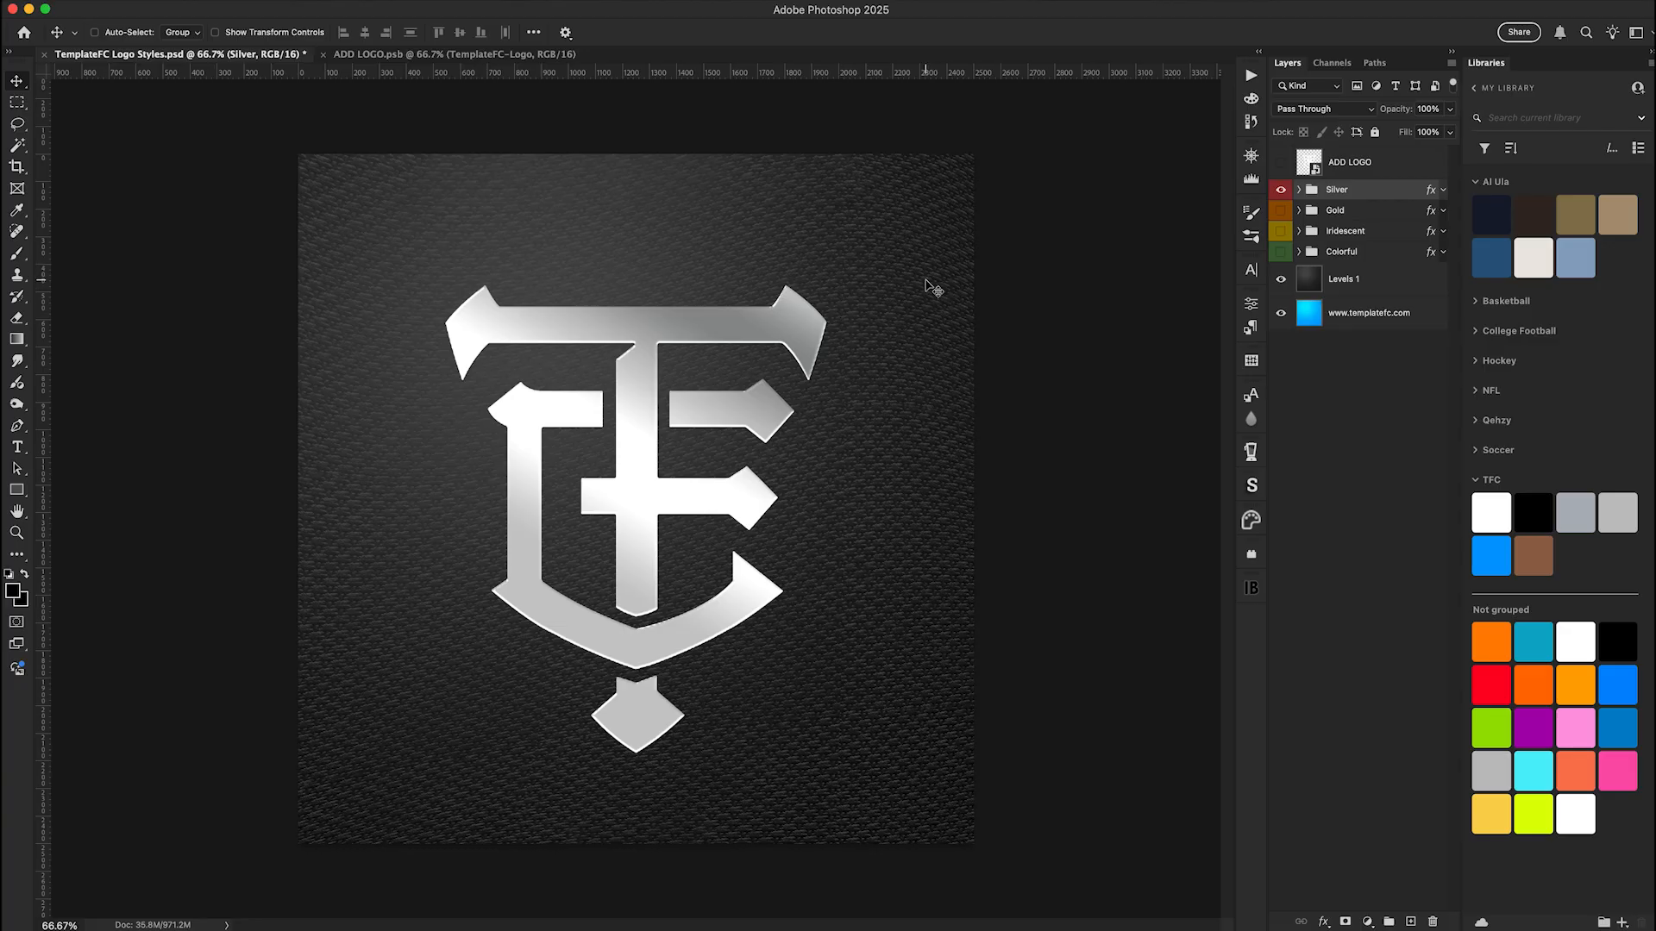
Open the Gradient Overlay settings of the GRADIENT layer inside the Silver group, keeping the logo in view beside the dialog
click(1299, 190)
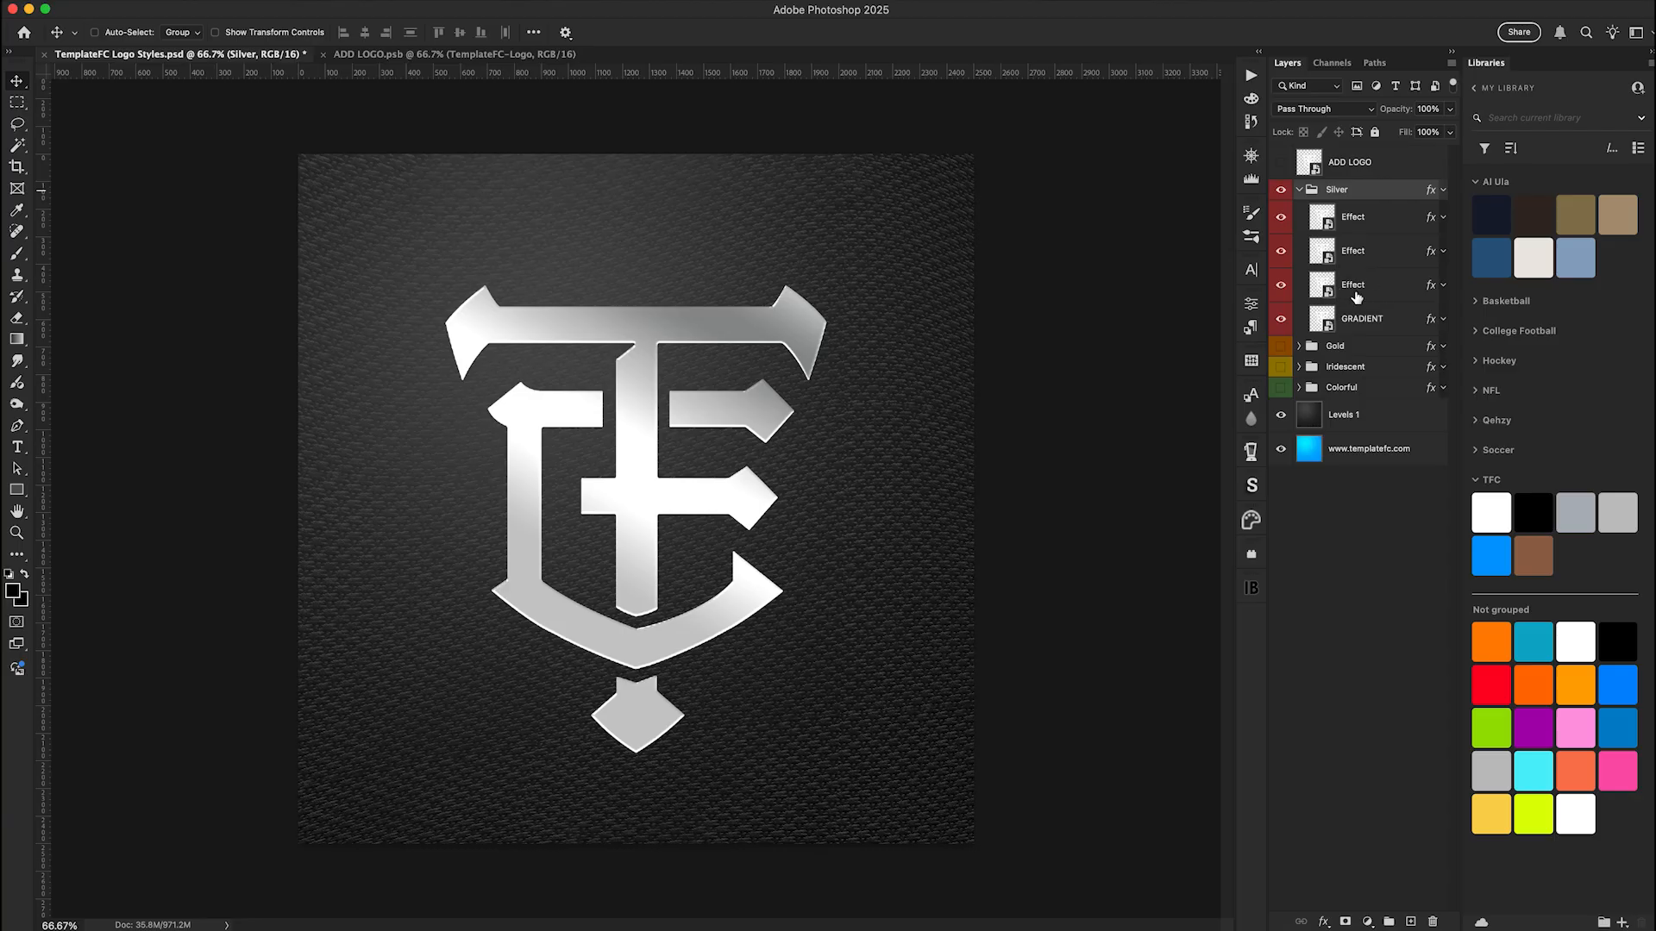
click(1399, 324)
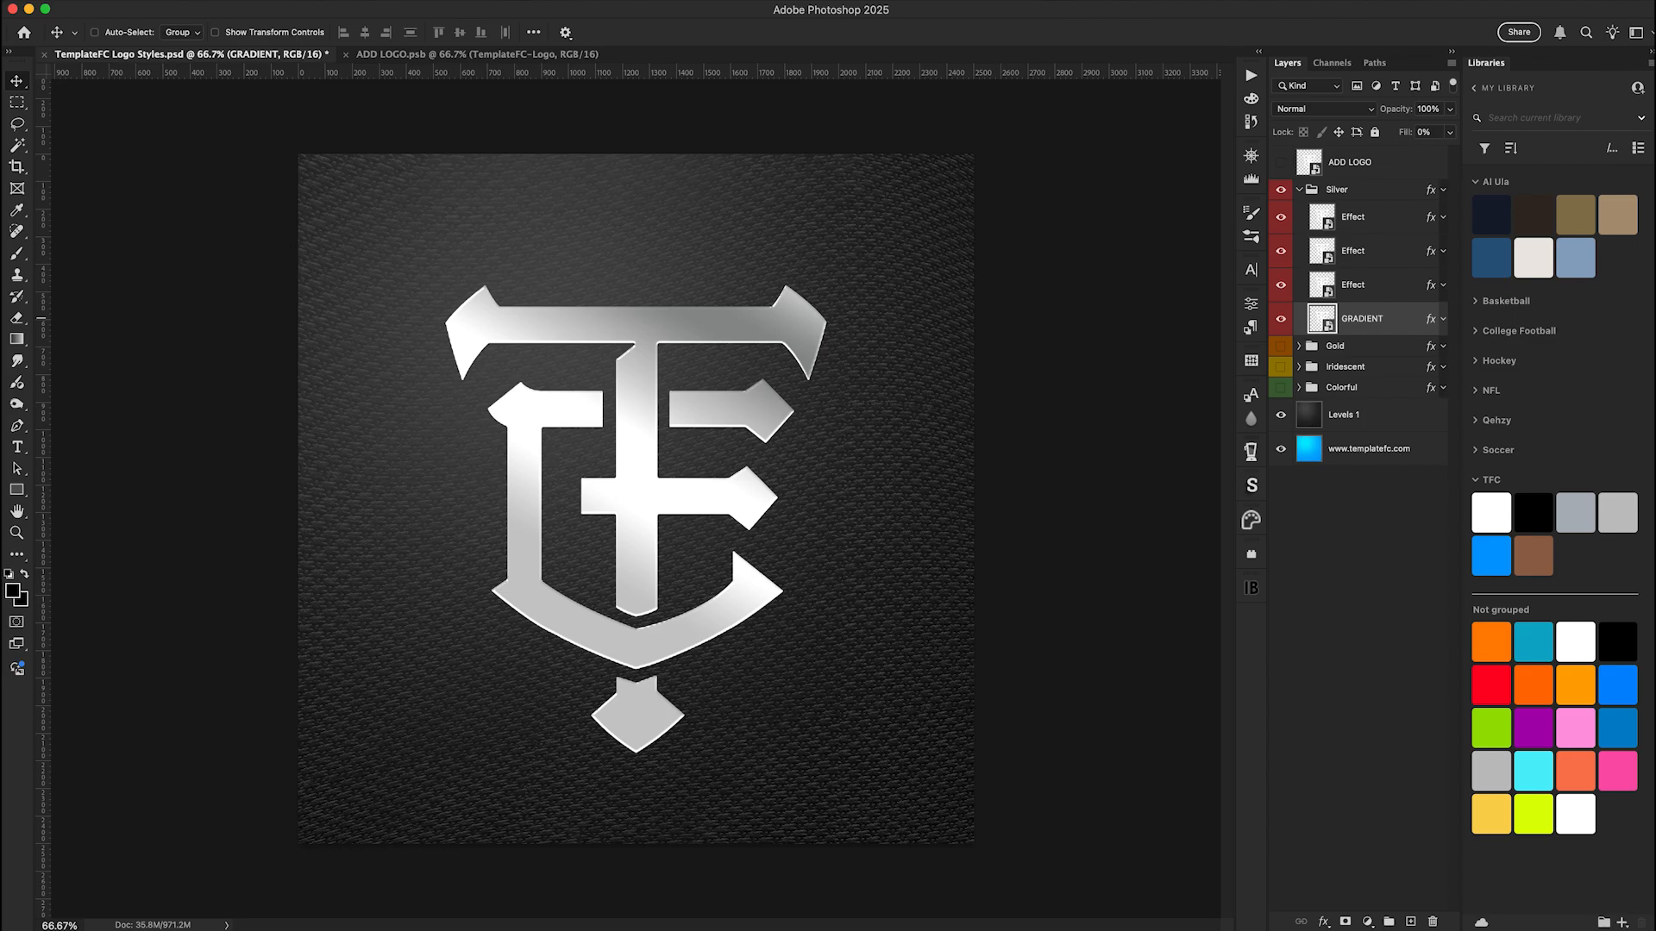
double_click(1399, 319)
drag(552, 277, 872, 295)
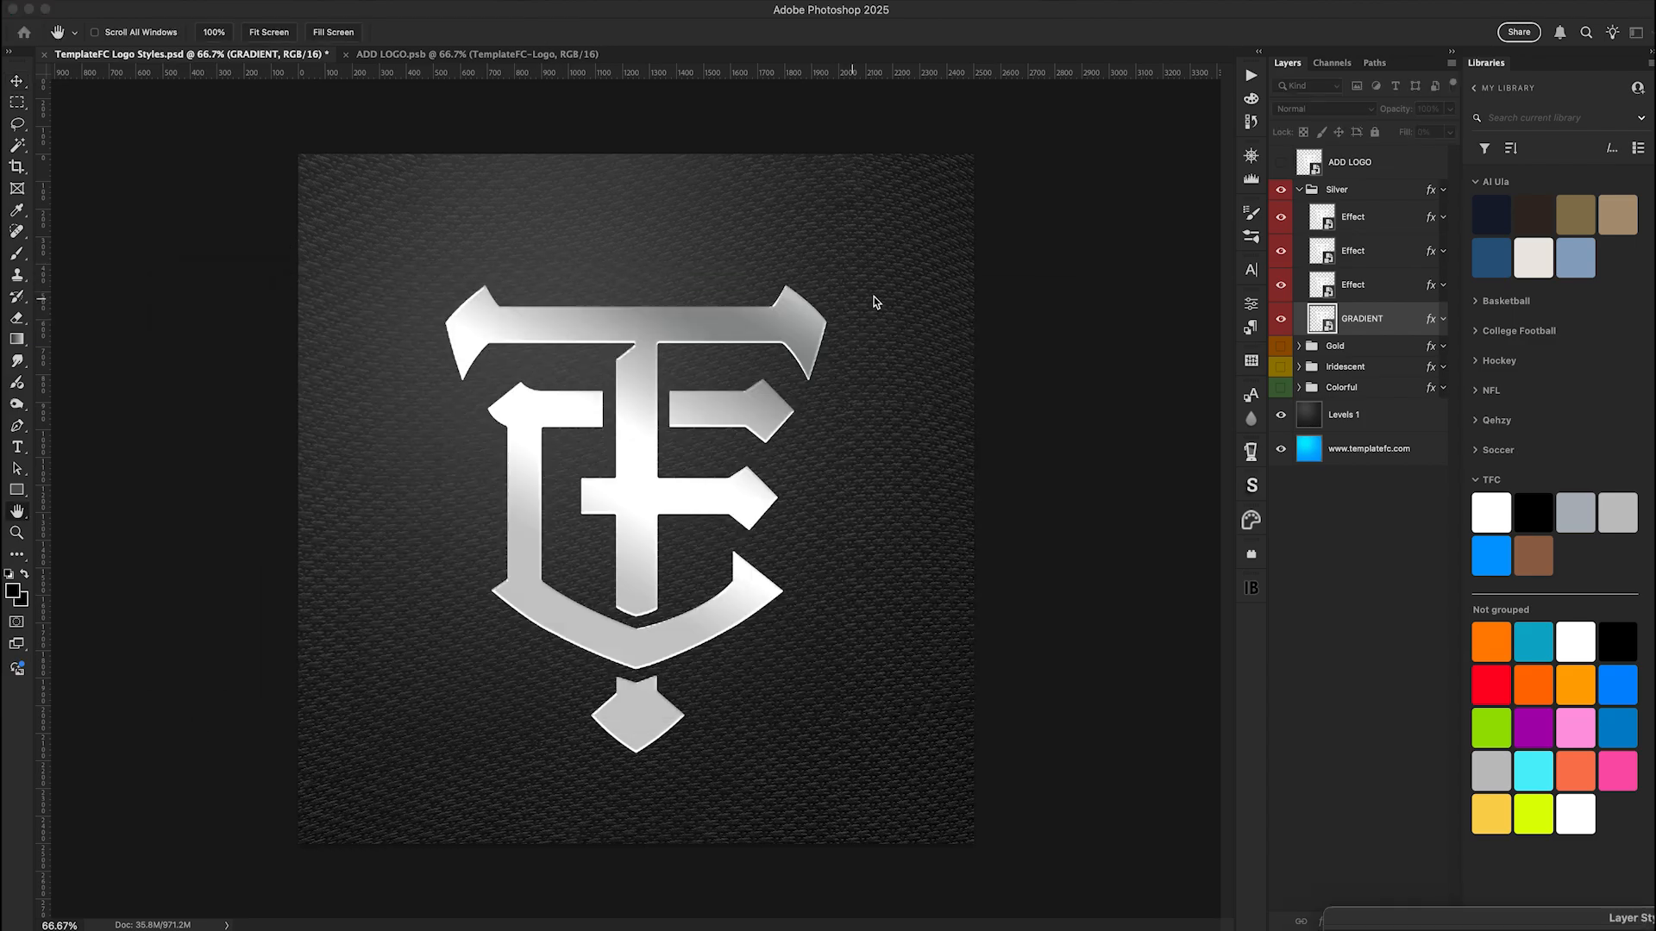
drag(1411, 912, 766, 272)
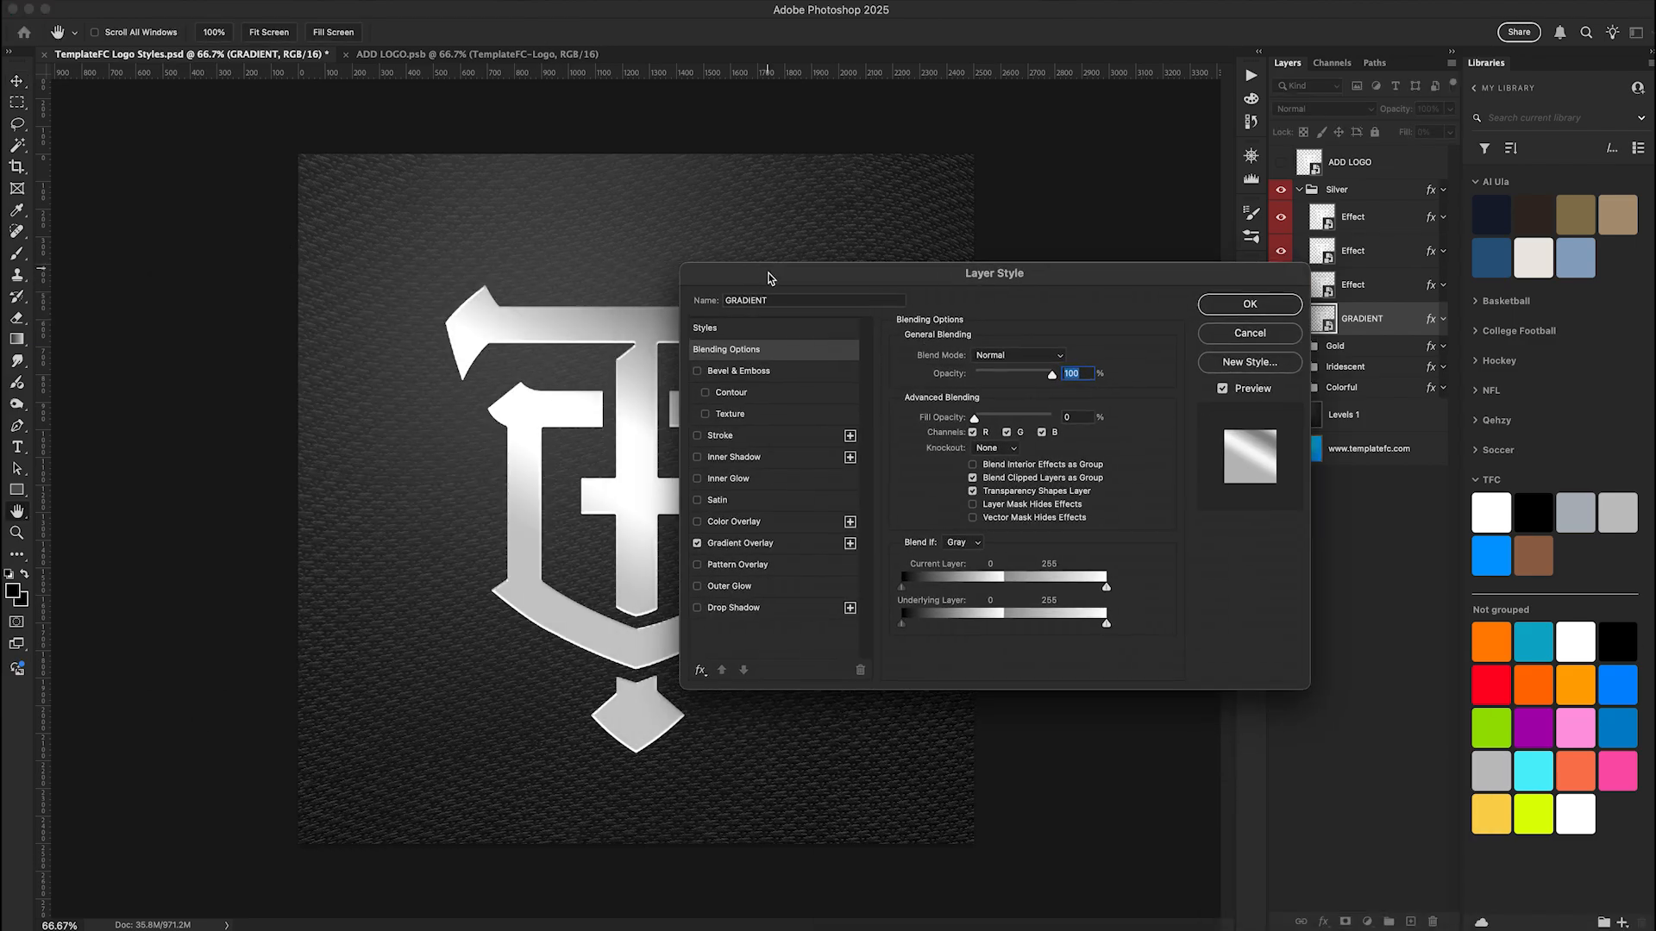
click(761, 545)
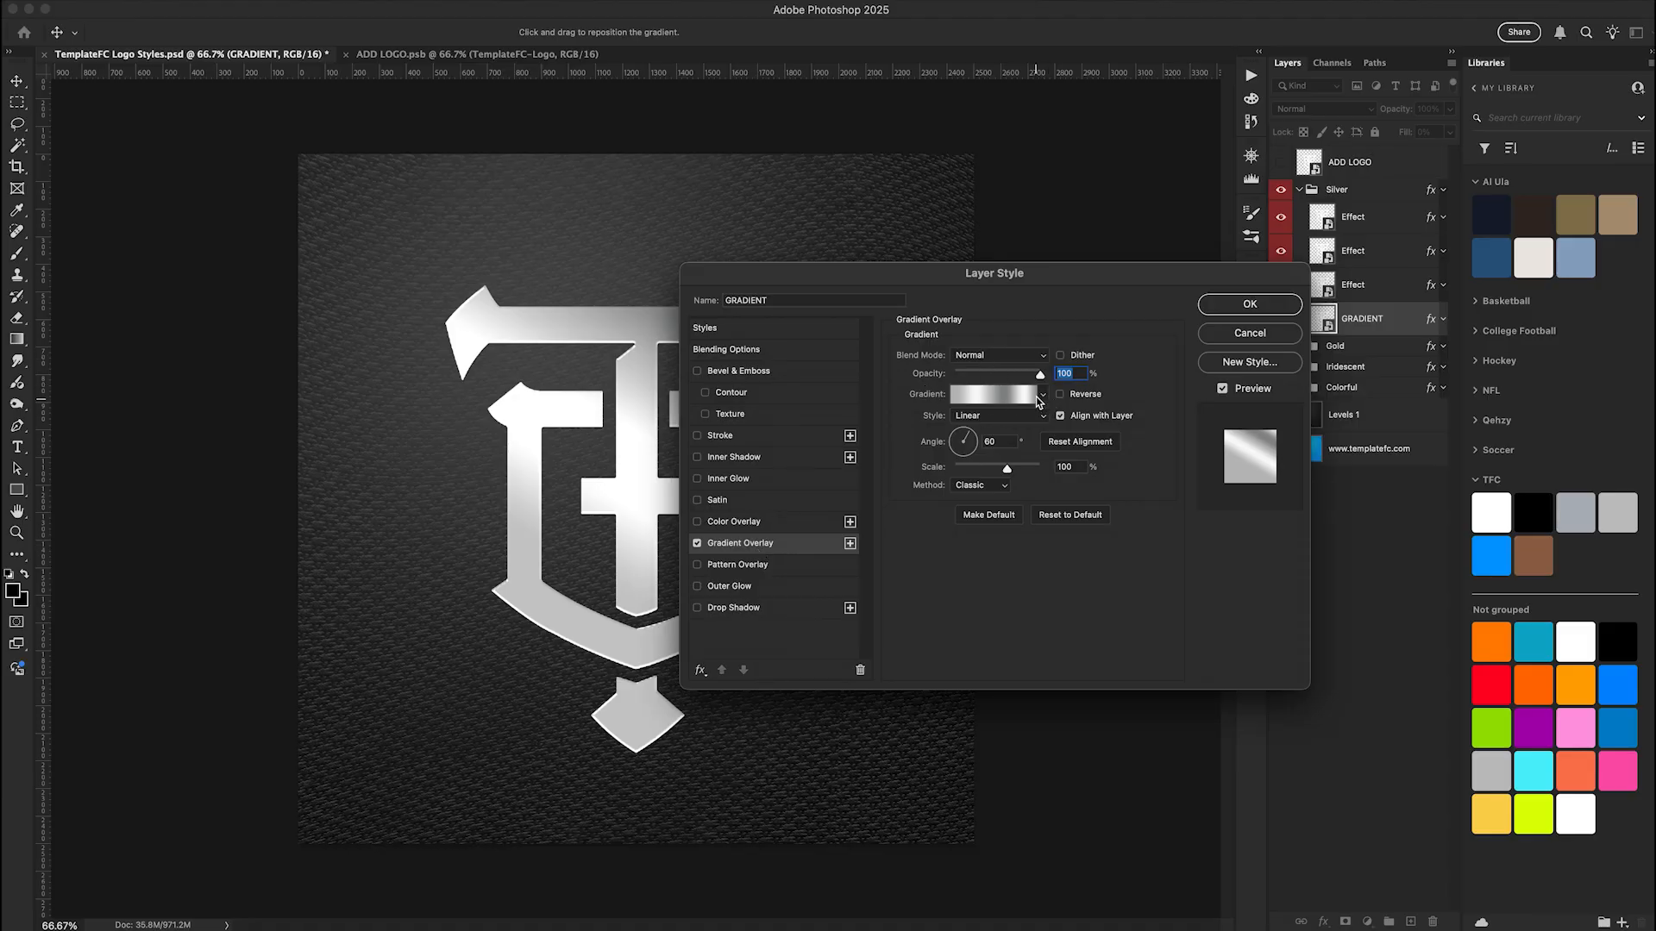
drag(986, 277, 1200, 220)
Try the silver gradient presets in the TemplateFC folder one after another on the Silver group's GRADIENT layer
click(1261, 338)
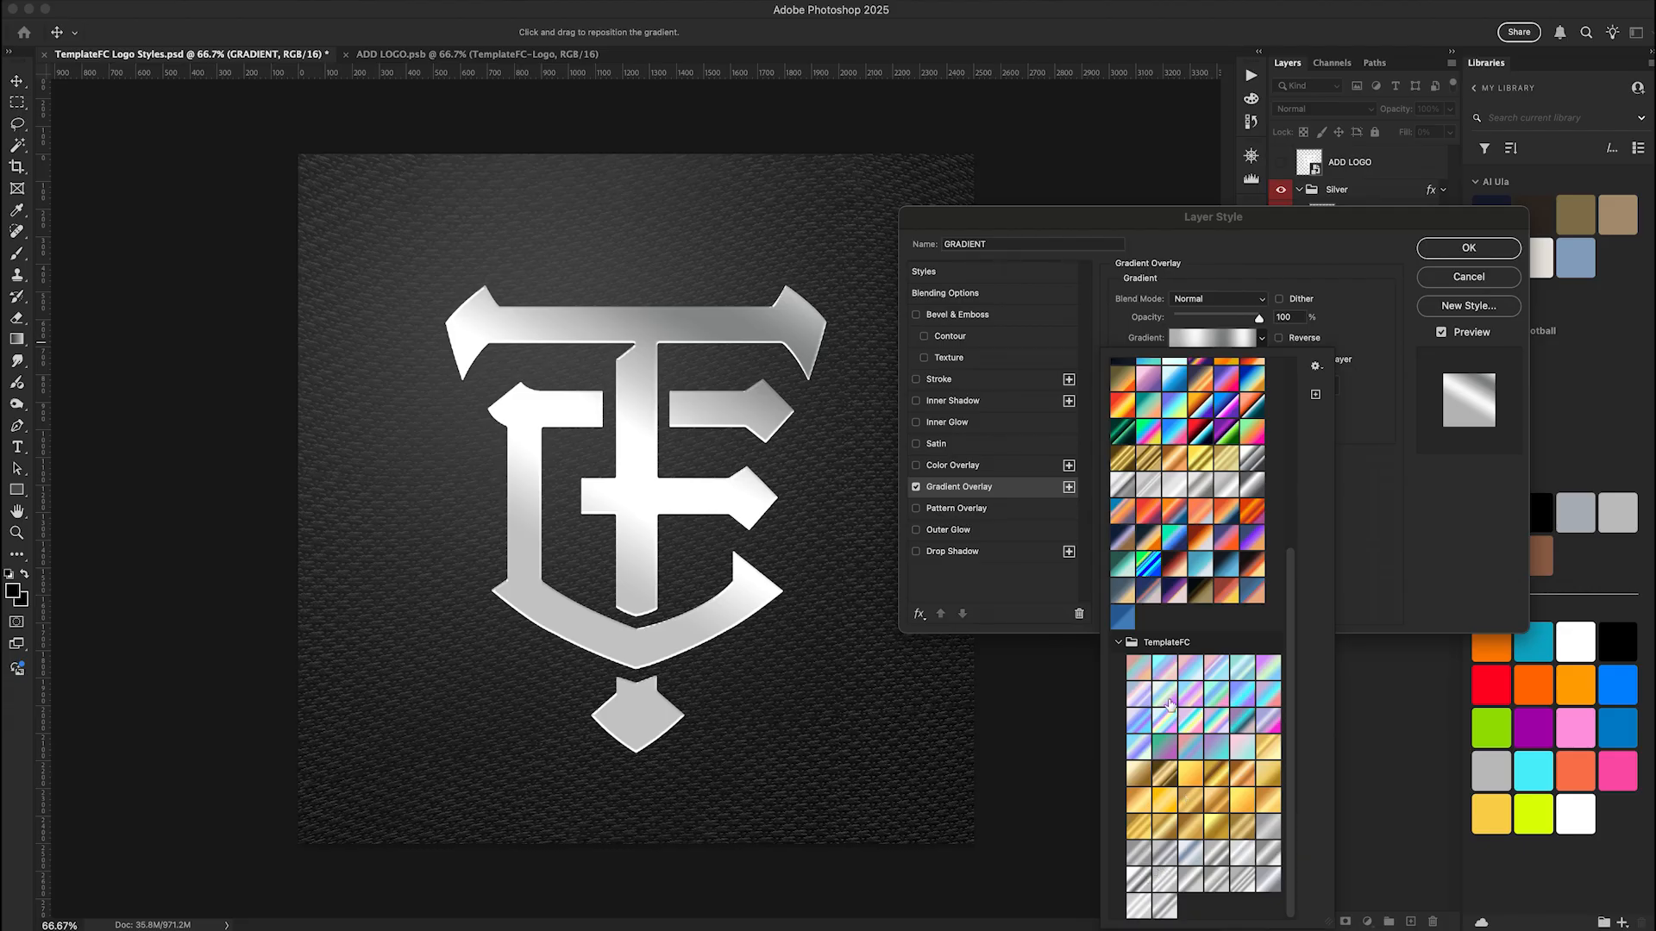
click(1166, 902)
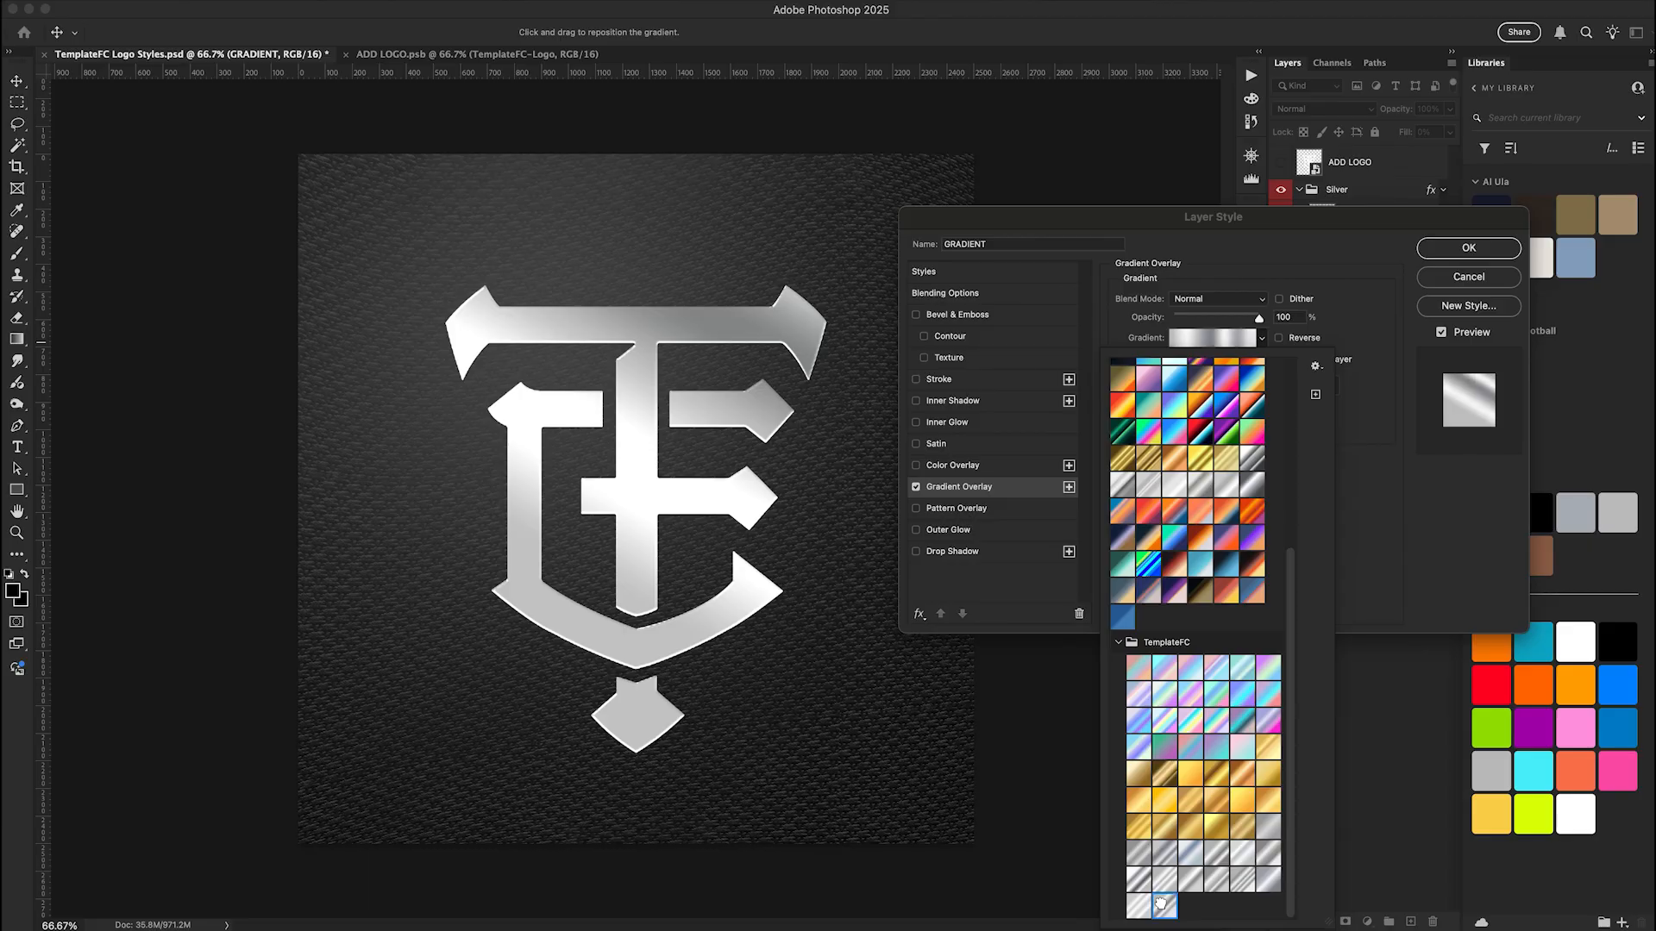
key(Left)
key(Left)
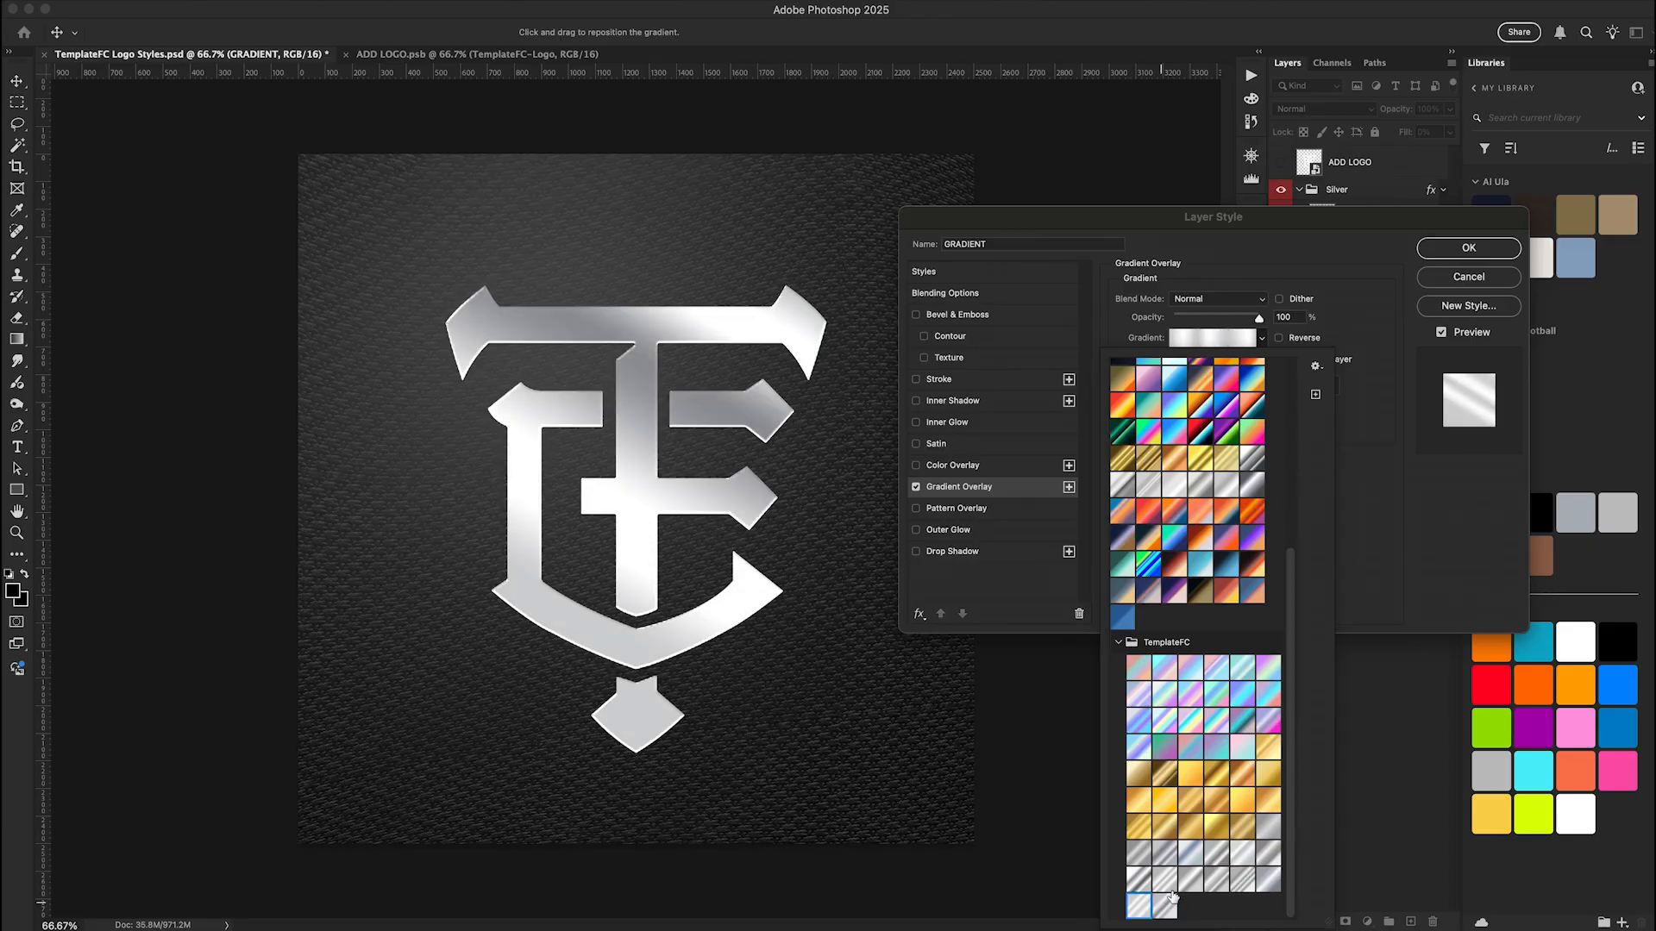
key(Left)
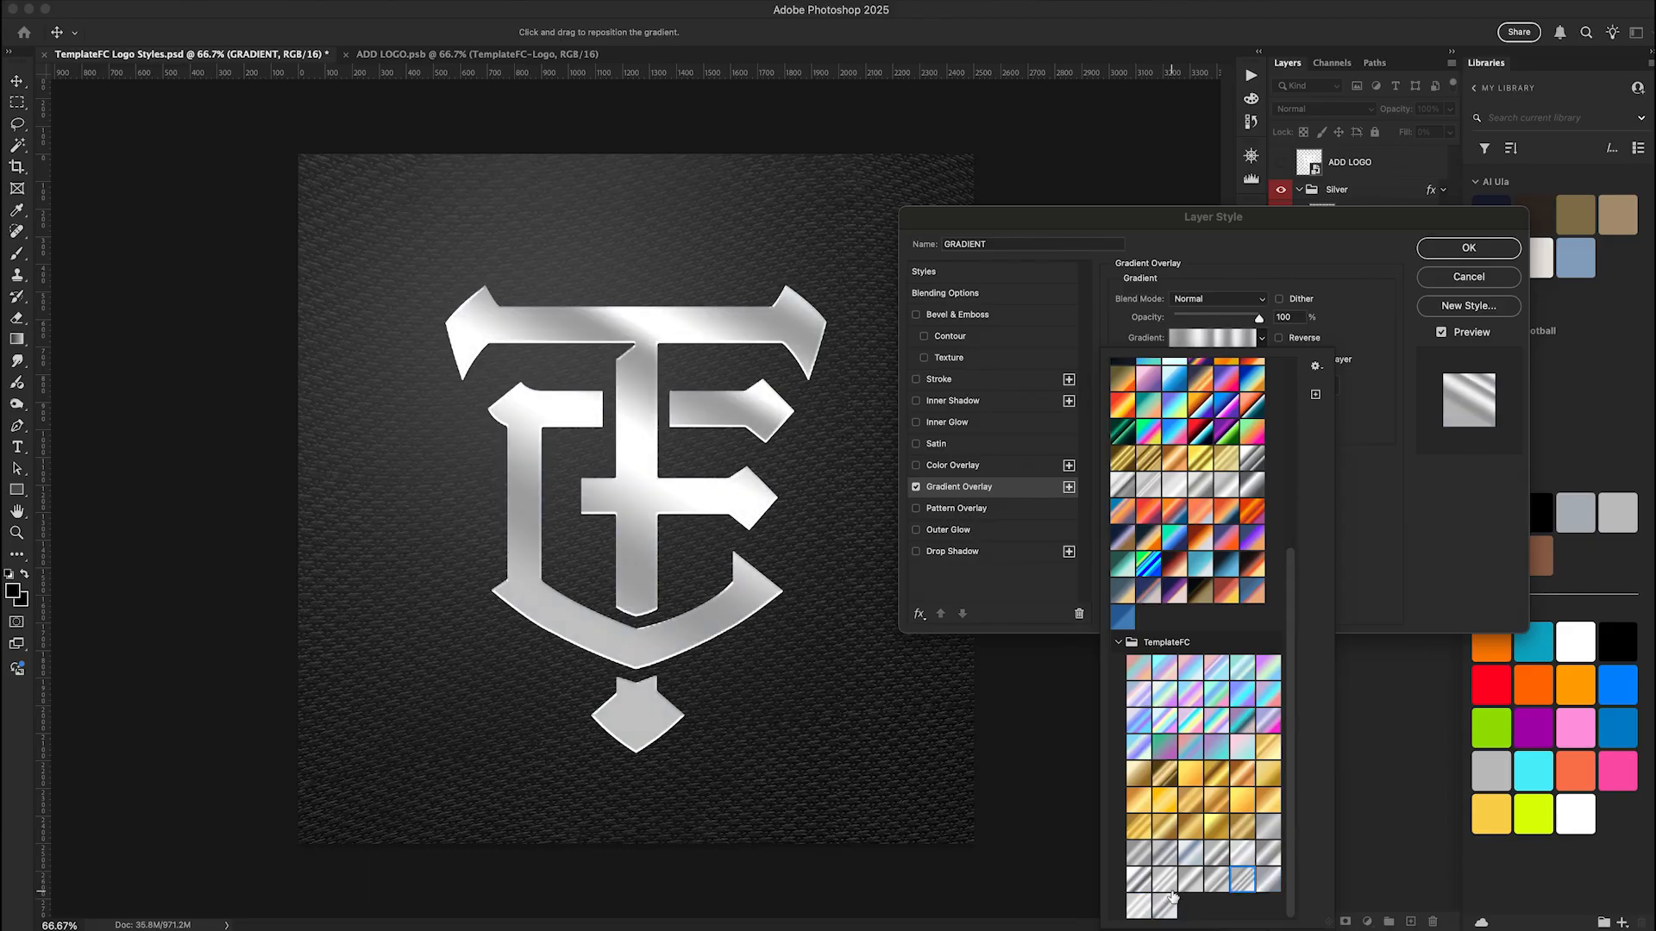
key(Left)
key(Right)
key(Left)
key(Left)
key(Left)
key(Left)
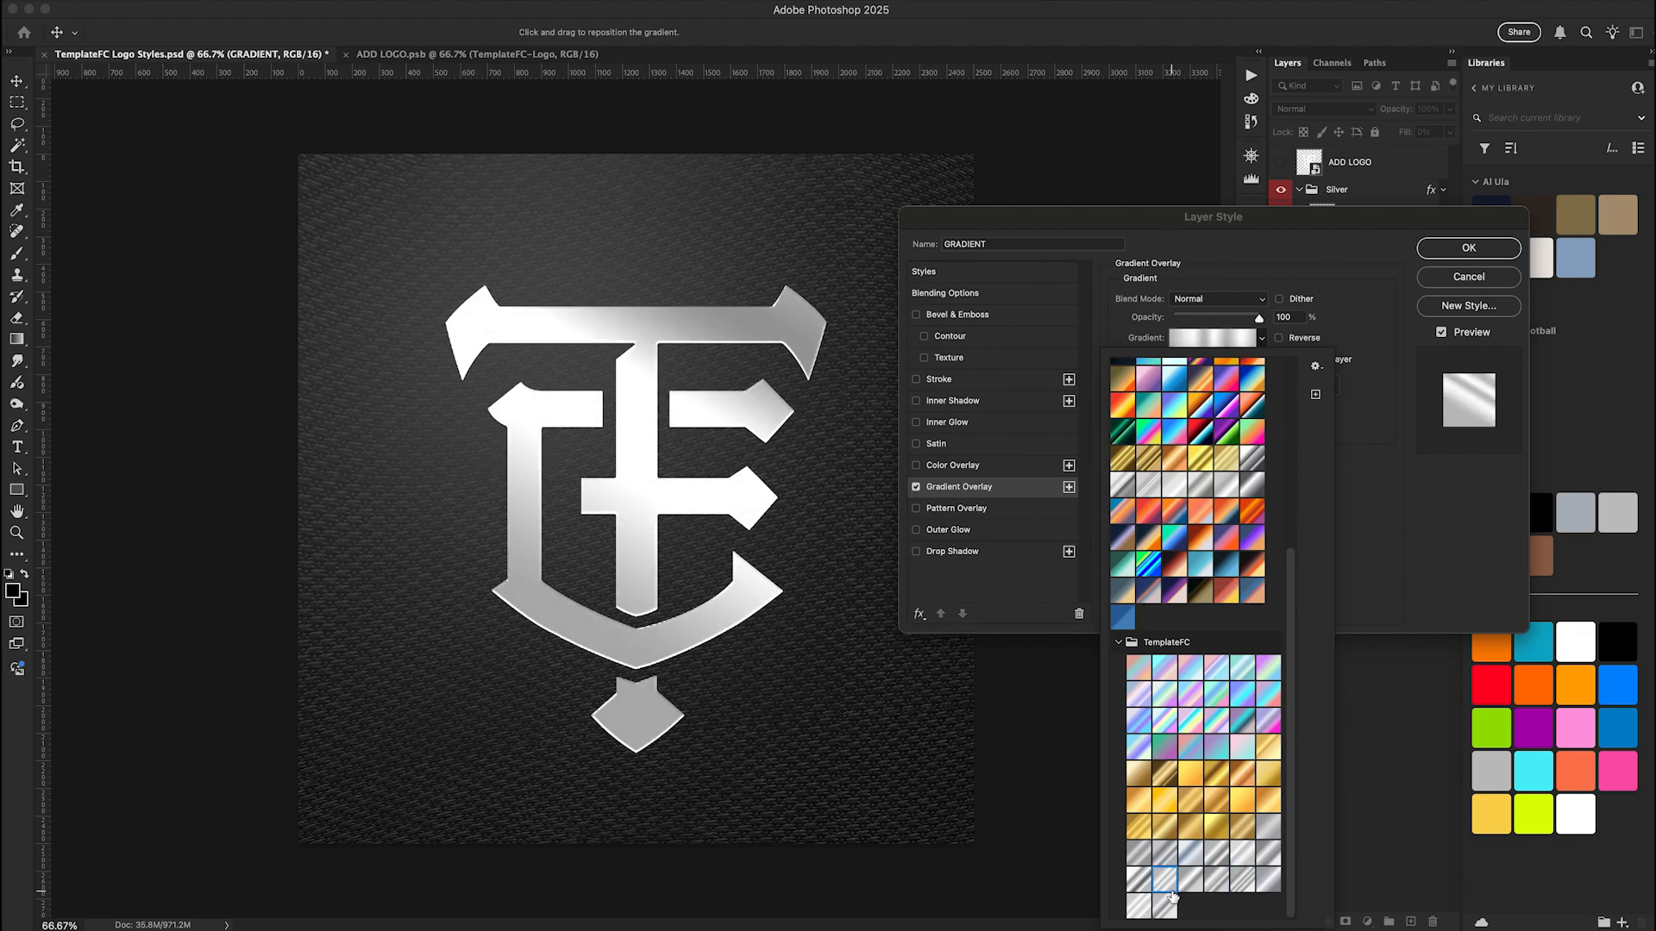
key(Left)
key(Left)
key(Left)
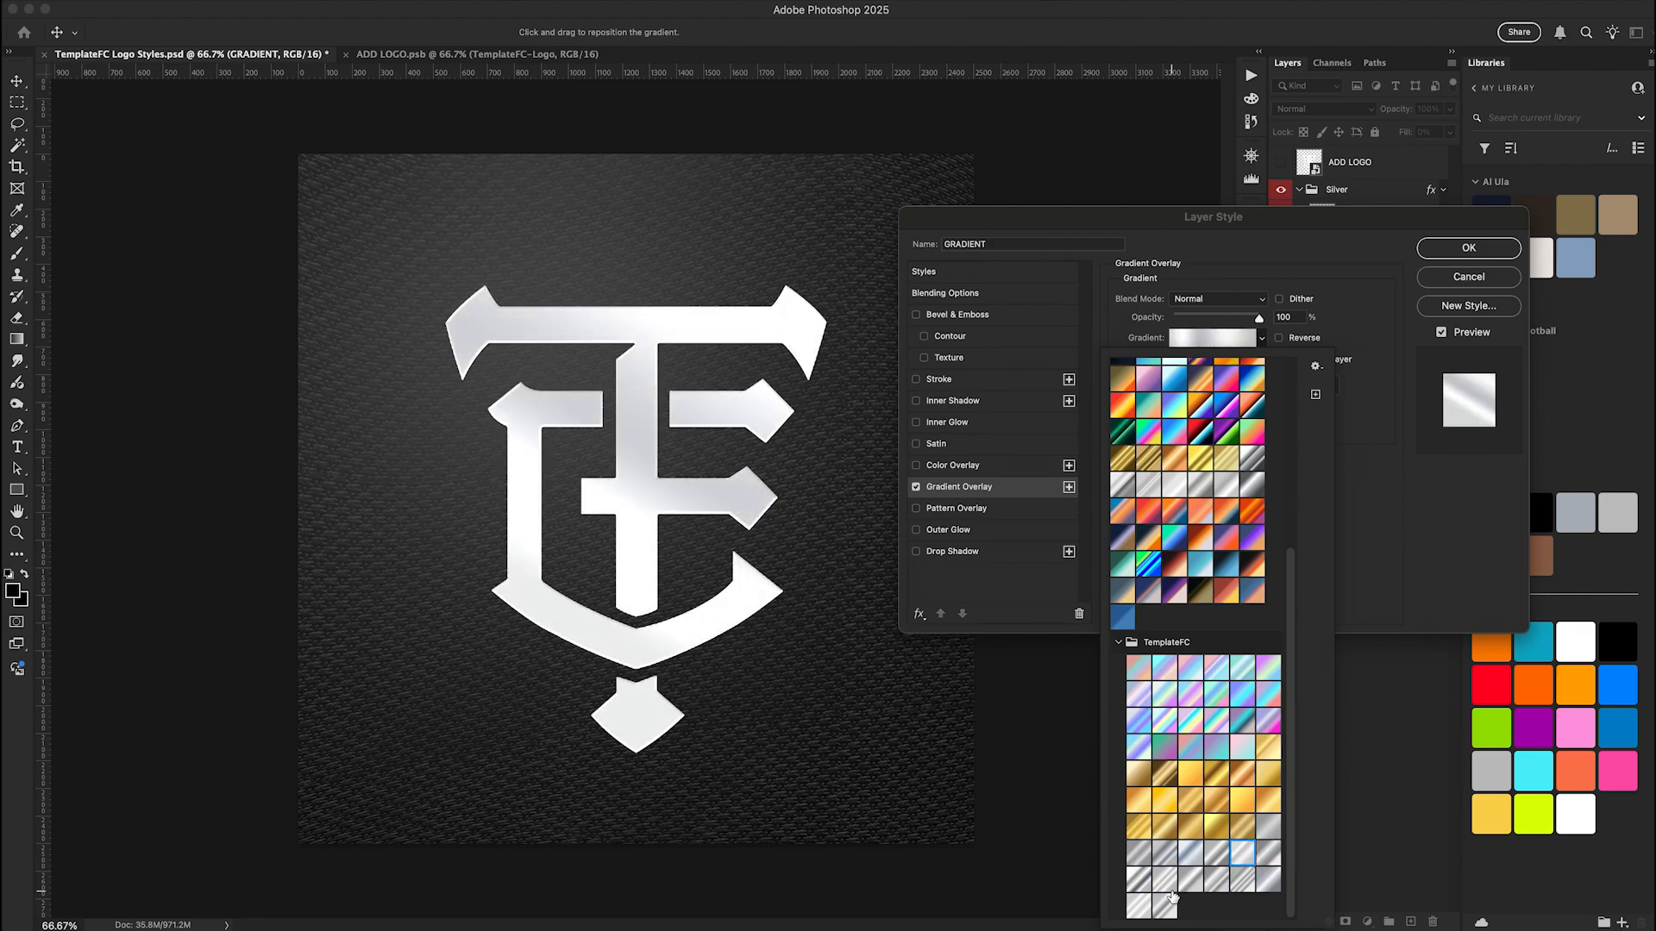
key(Left)
key(Left)
key(Left)
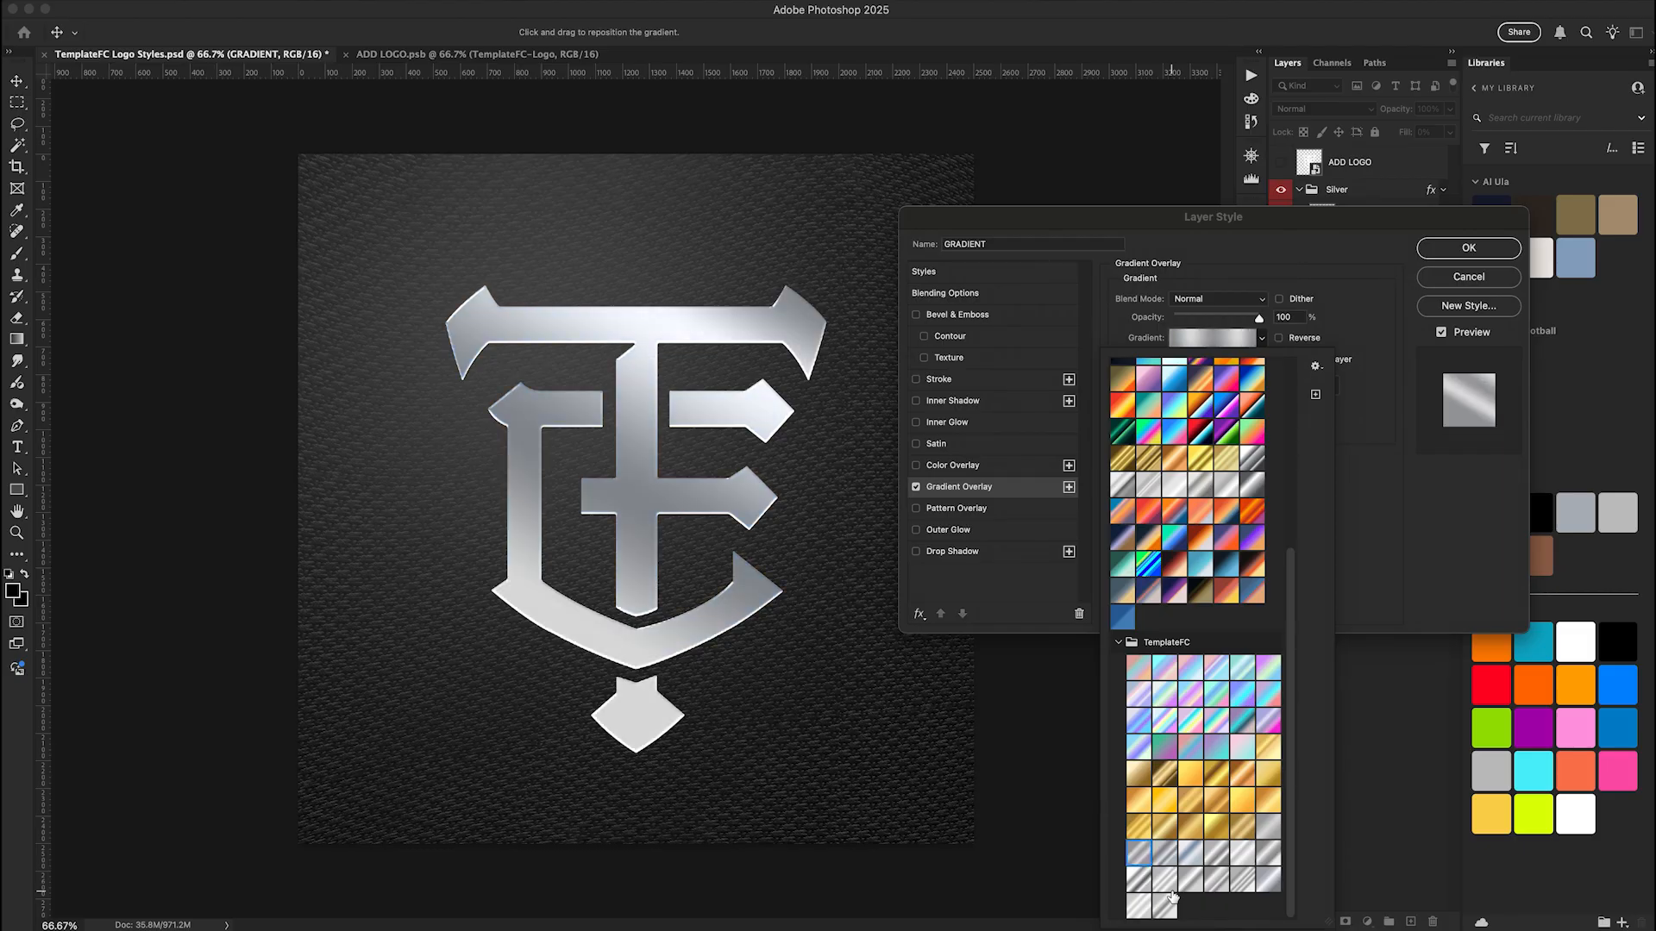
Choose the striped silver TemplateFC preset, fifth in the ninth row, and close the preset picker
click(1216, 879)
key(Right)
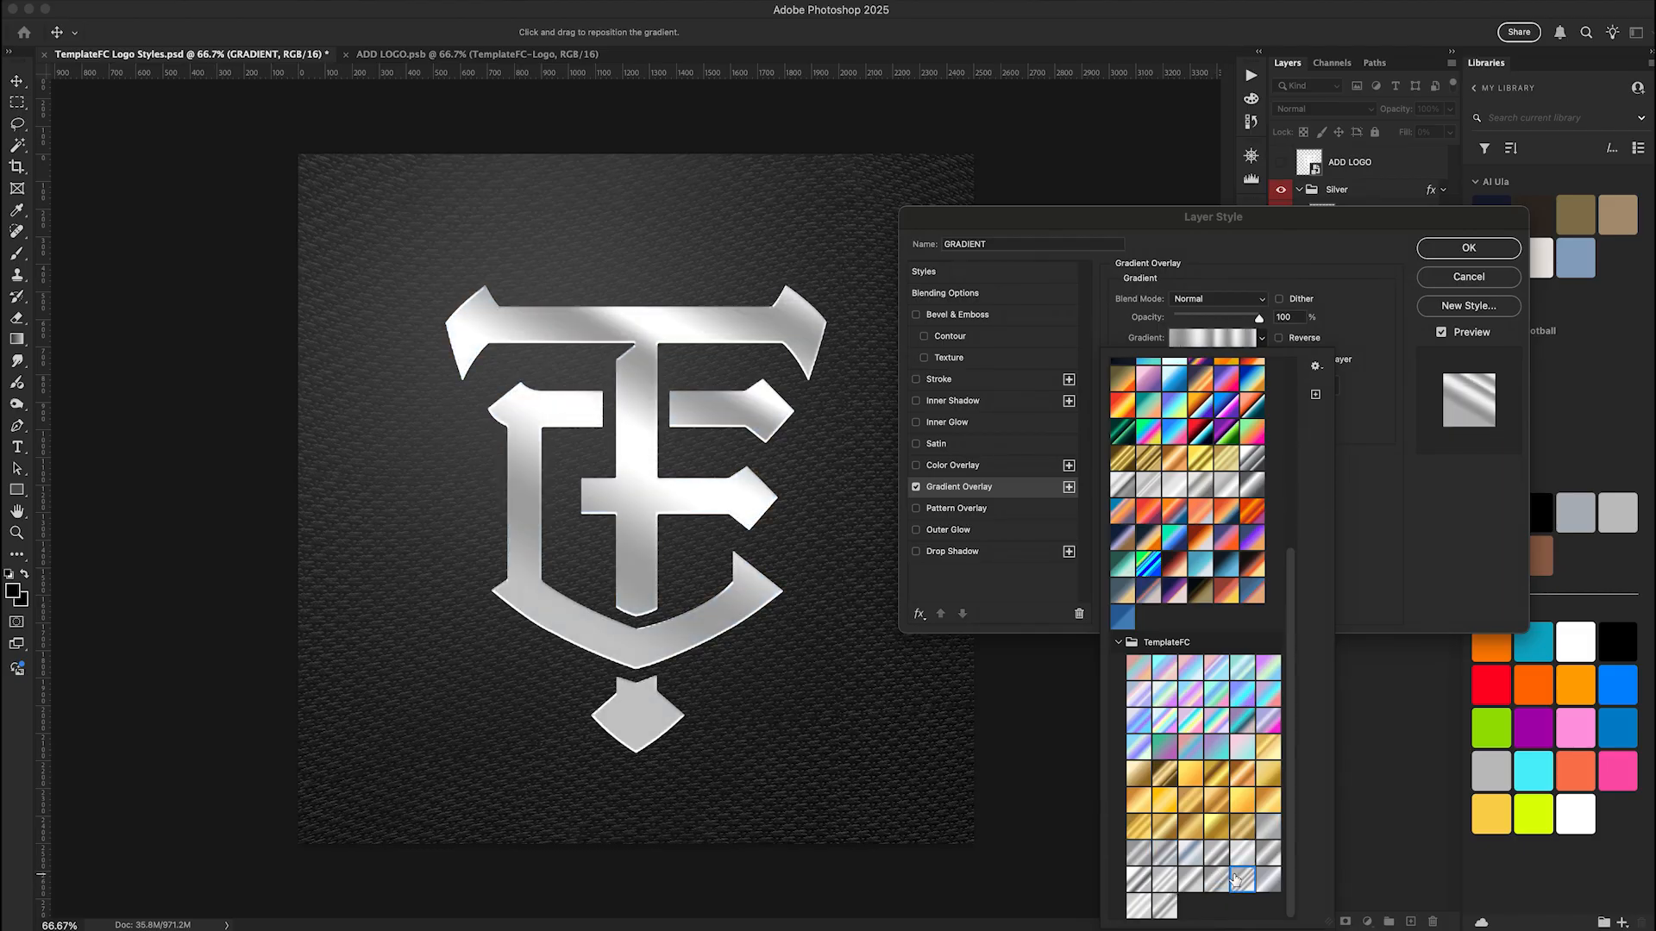
click(1388, 572)
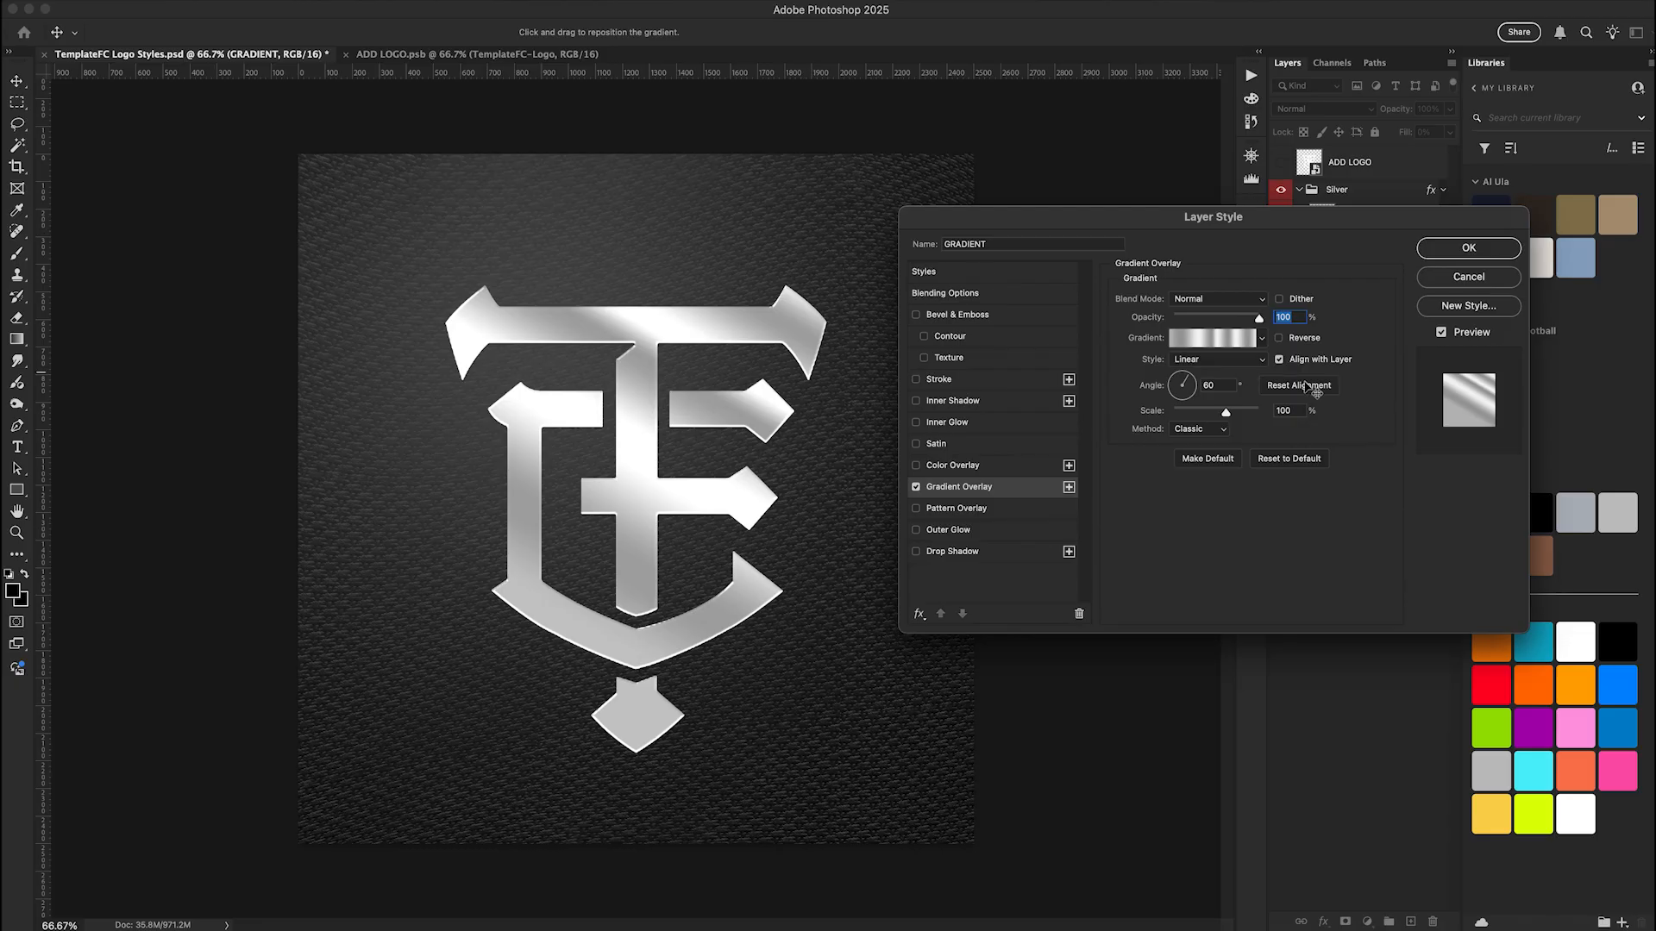
Try gradient overlay angles of 90°, 0° and -50° with a scale of 78%, then discard the layer style changes
click(1189, 369)
drag(1183, 359, 1181, 348)
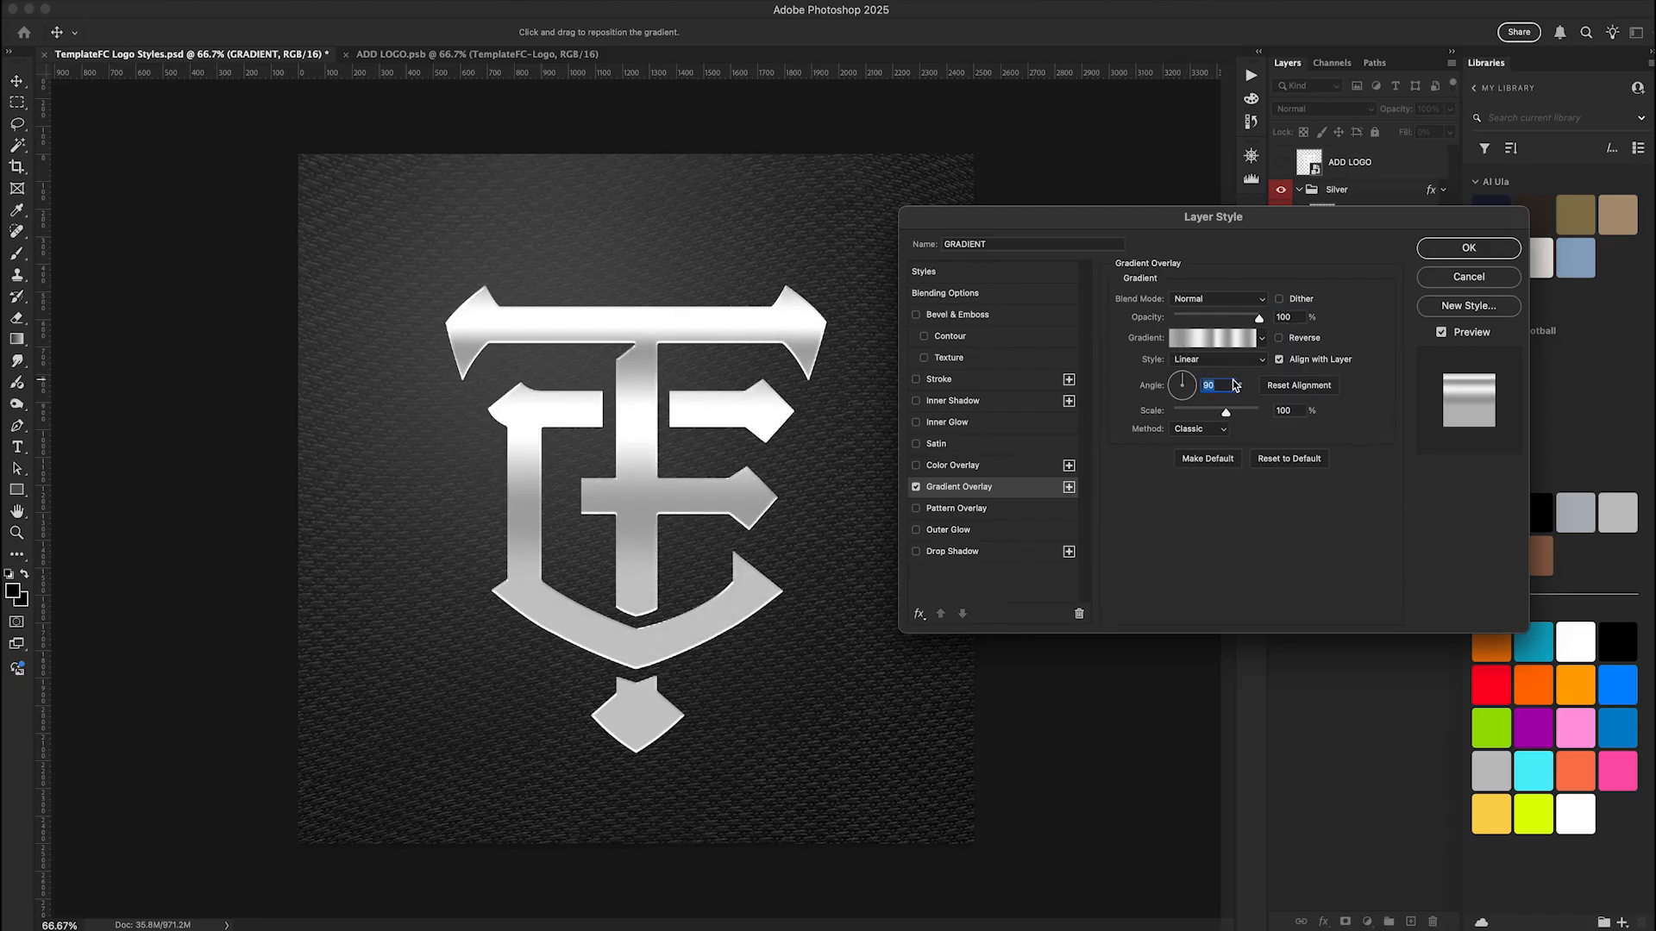
text(0)
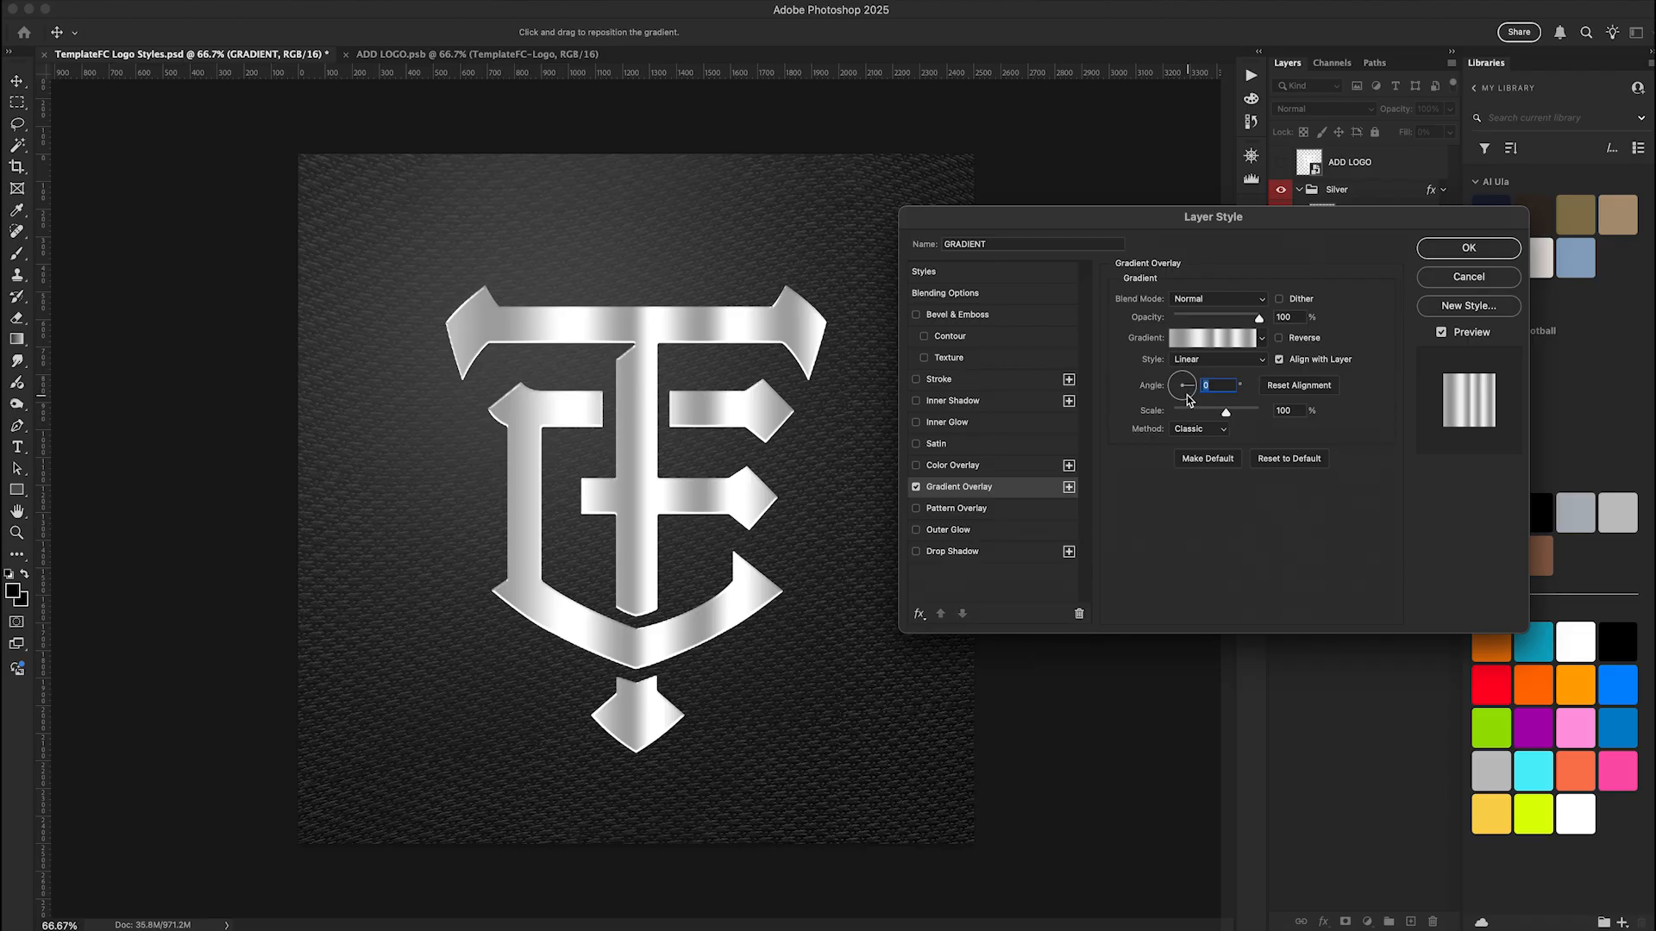
click(1167, 368)
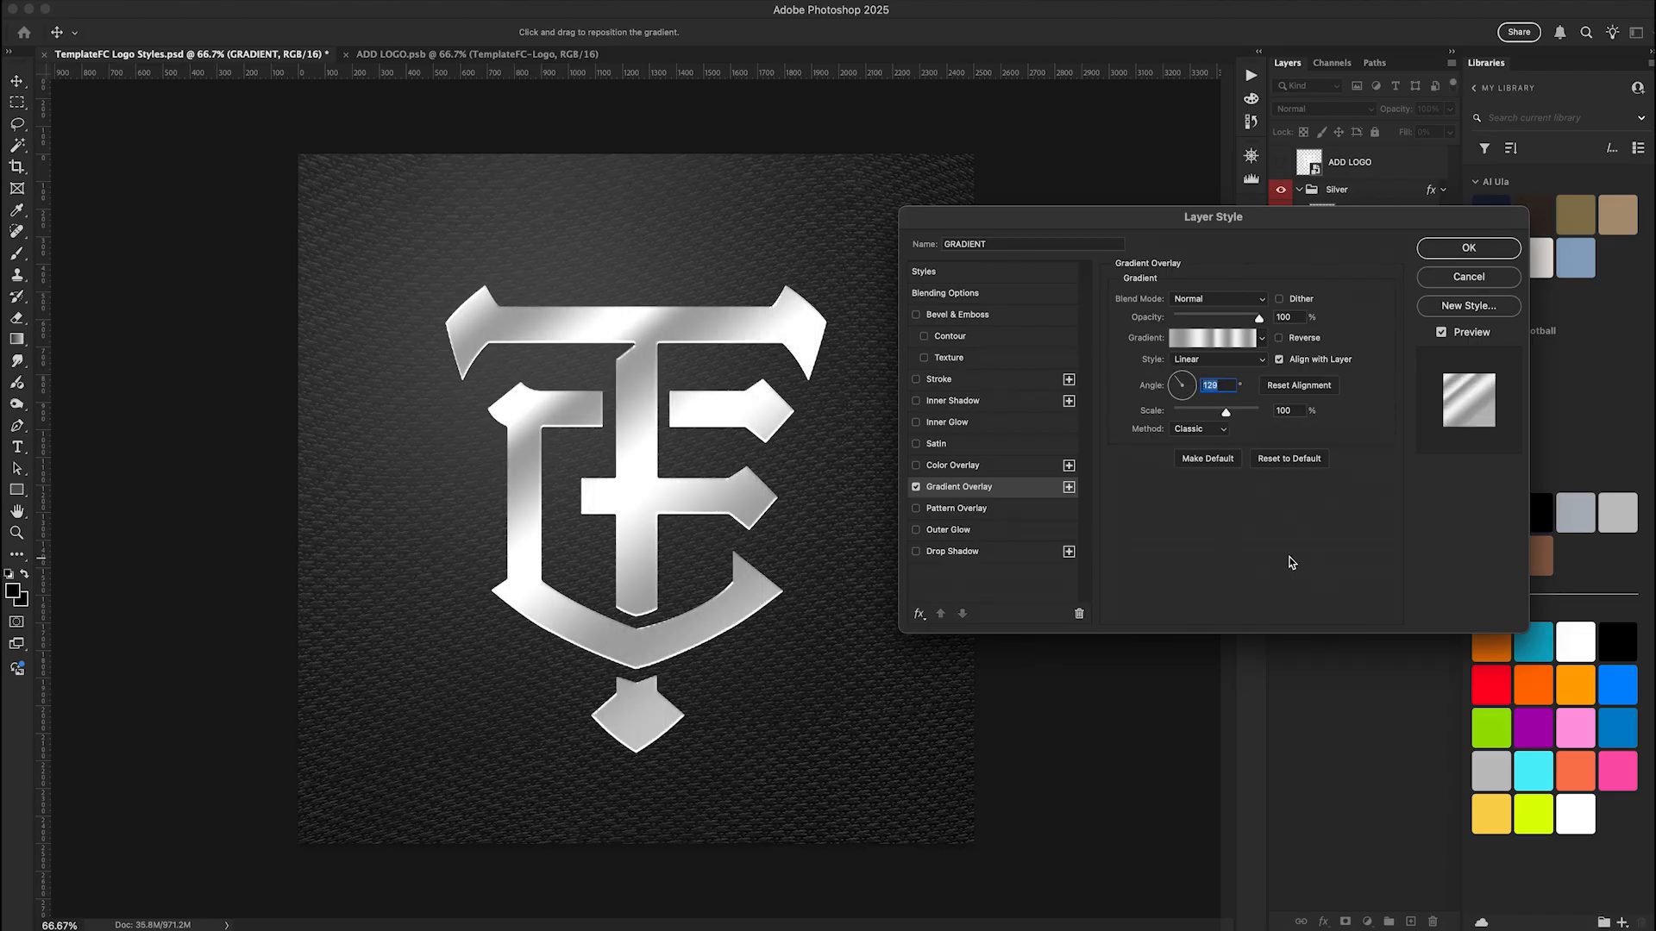
click(1200, 407)
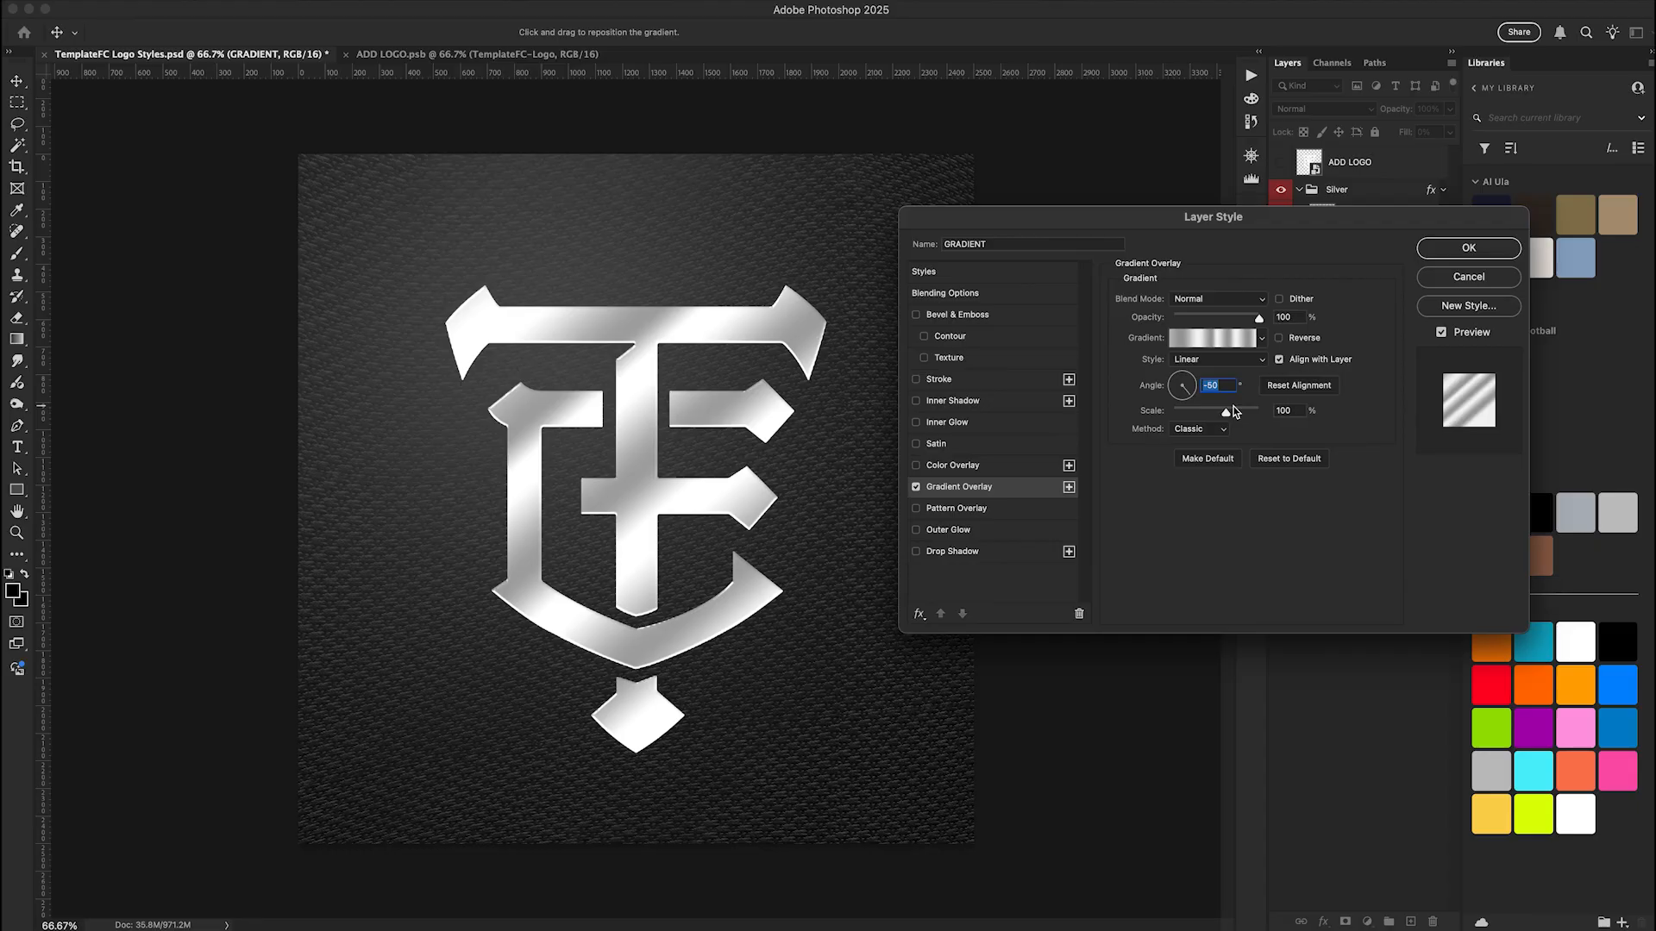
mouse_move(1233, 411)
mouse_down()
mouse_move(1179, 411)
mouse_move(1258, 415)
mouse_move(1211, 411)
mouse_up()
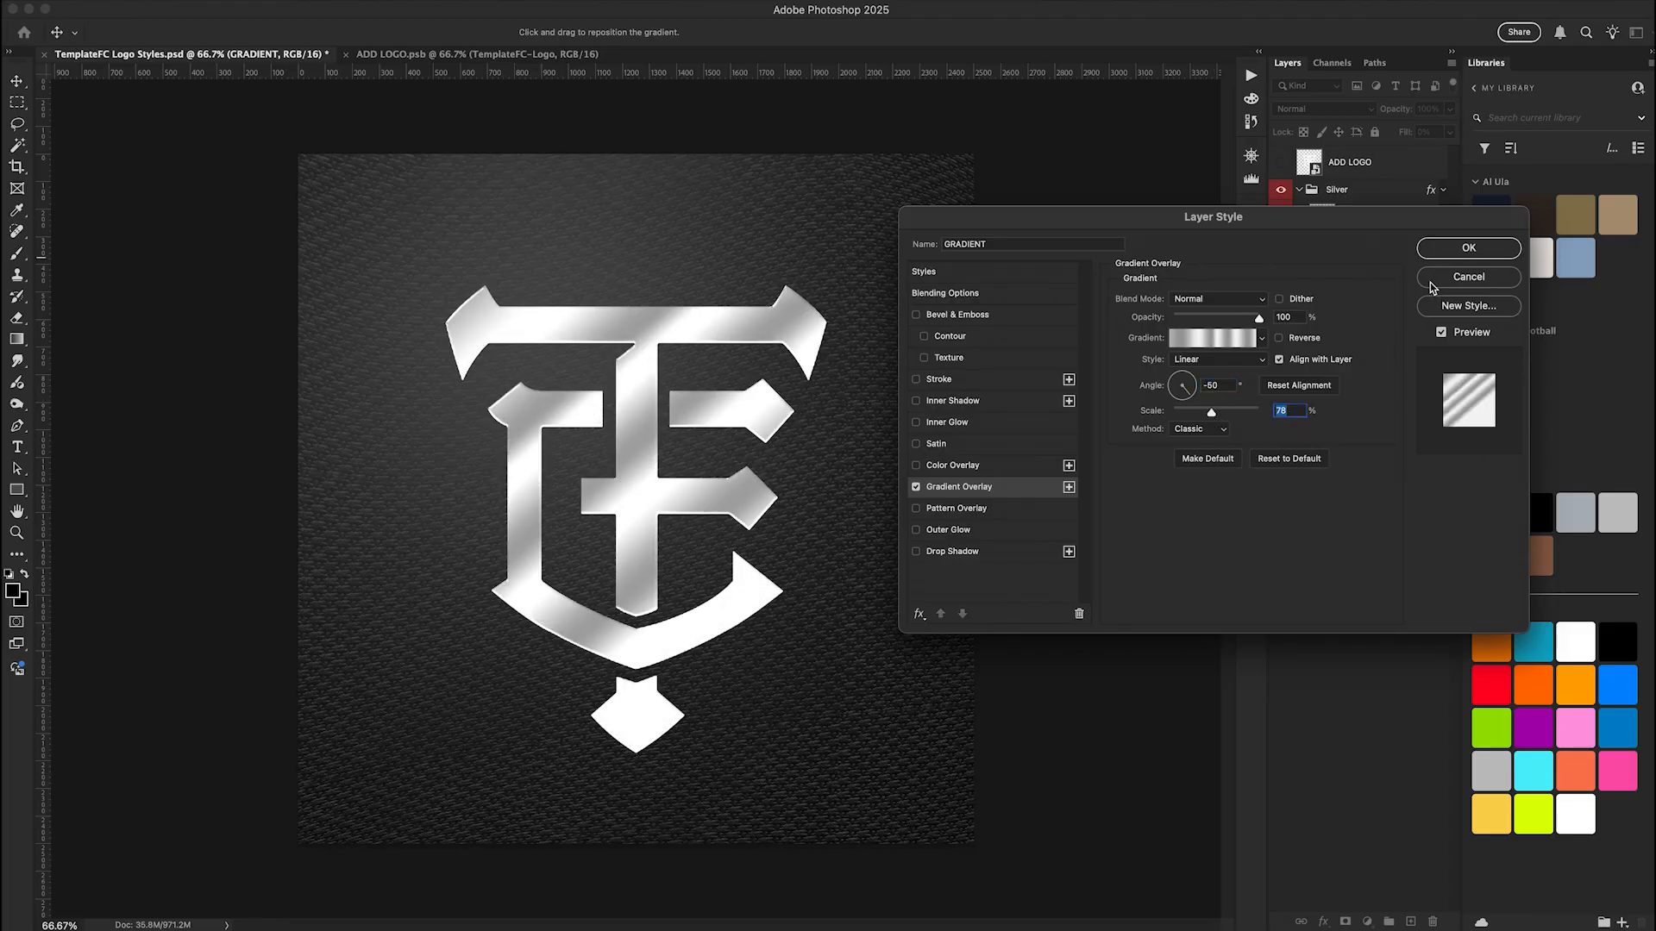
click(1457, 279)
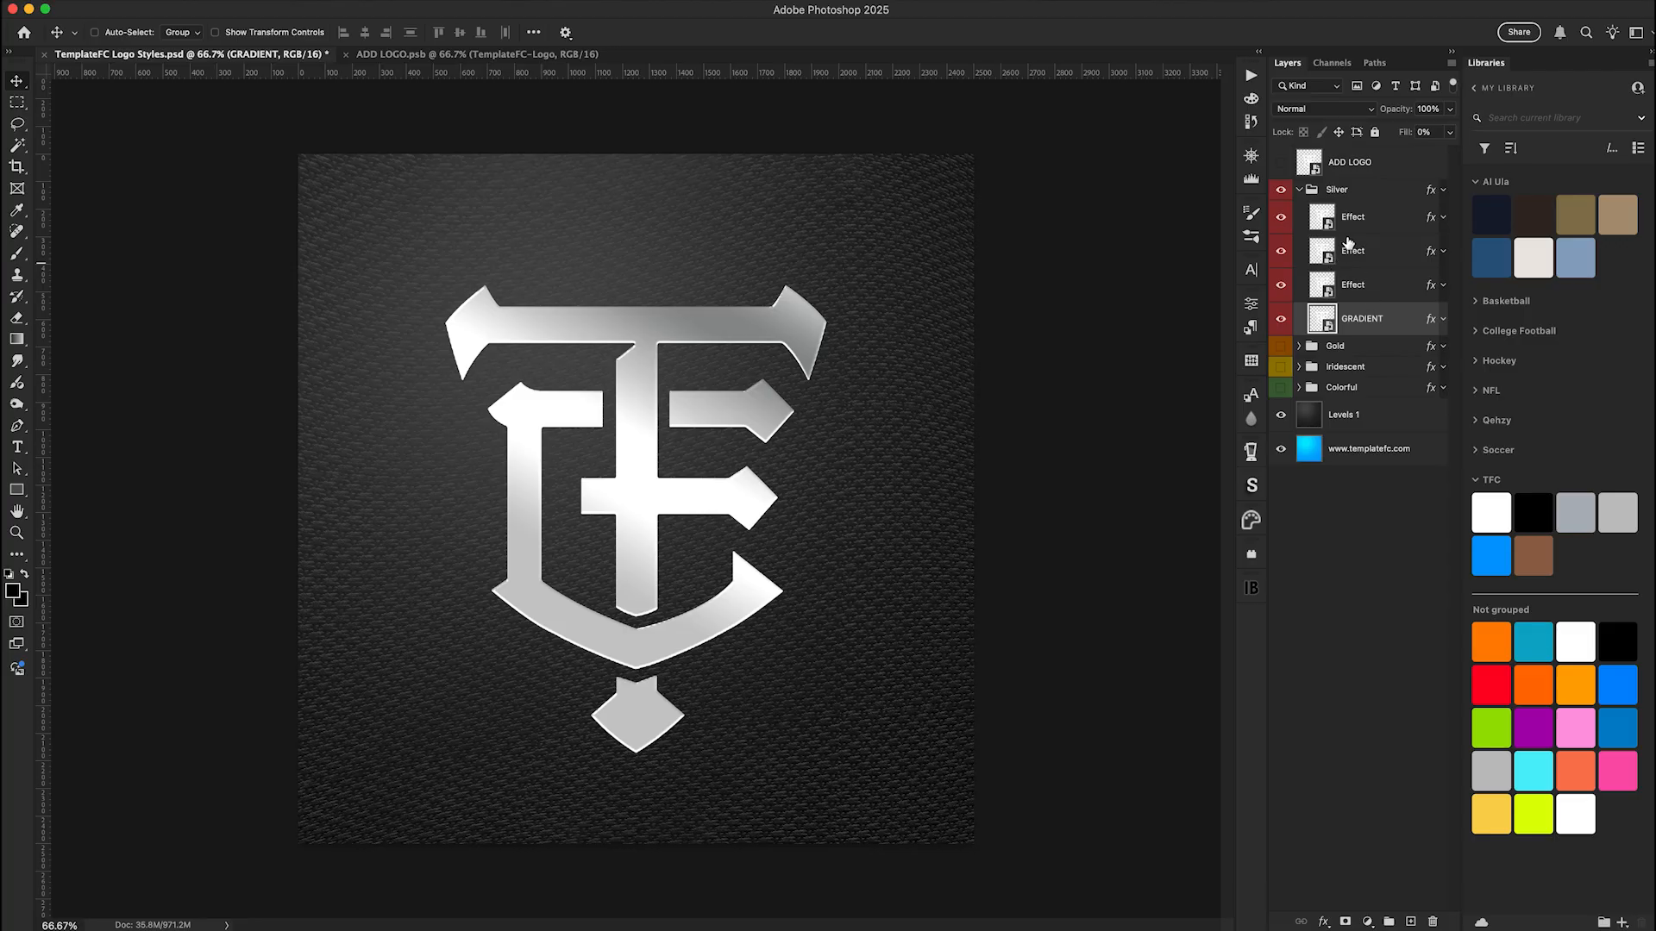
Collapse and hide the Silver group, then show the Gold group and expand its layers
click(1300, 190)
click(1280, 211)
click(1280, 189)
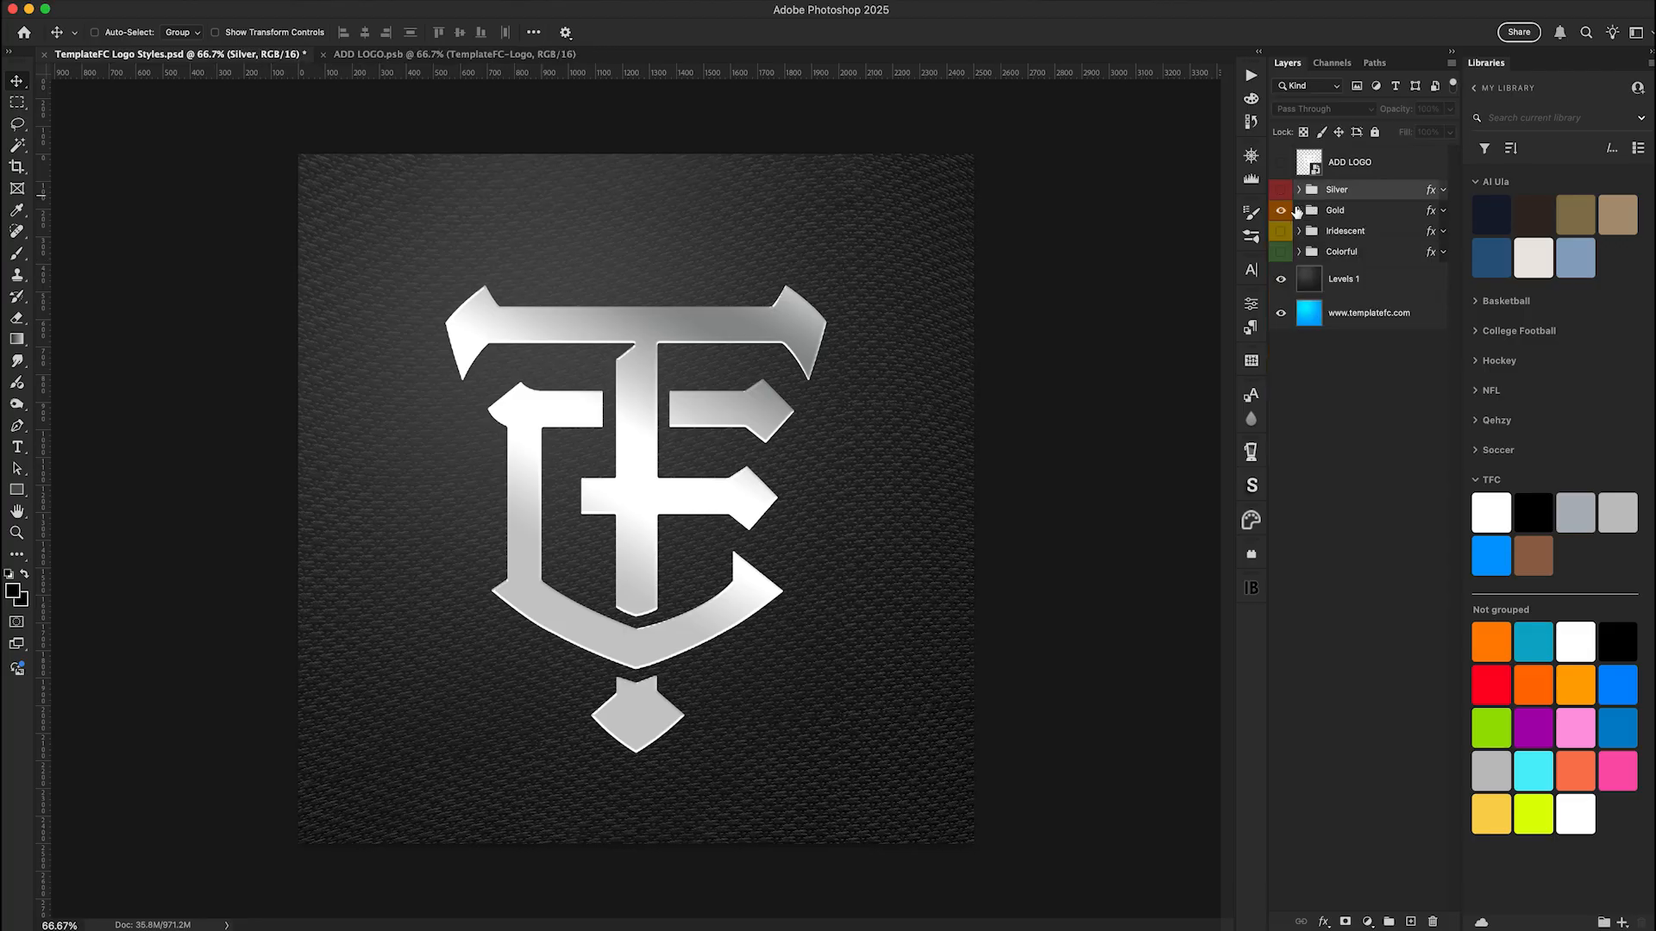
click(1300, 210)
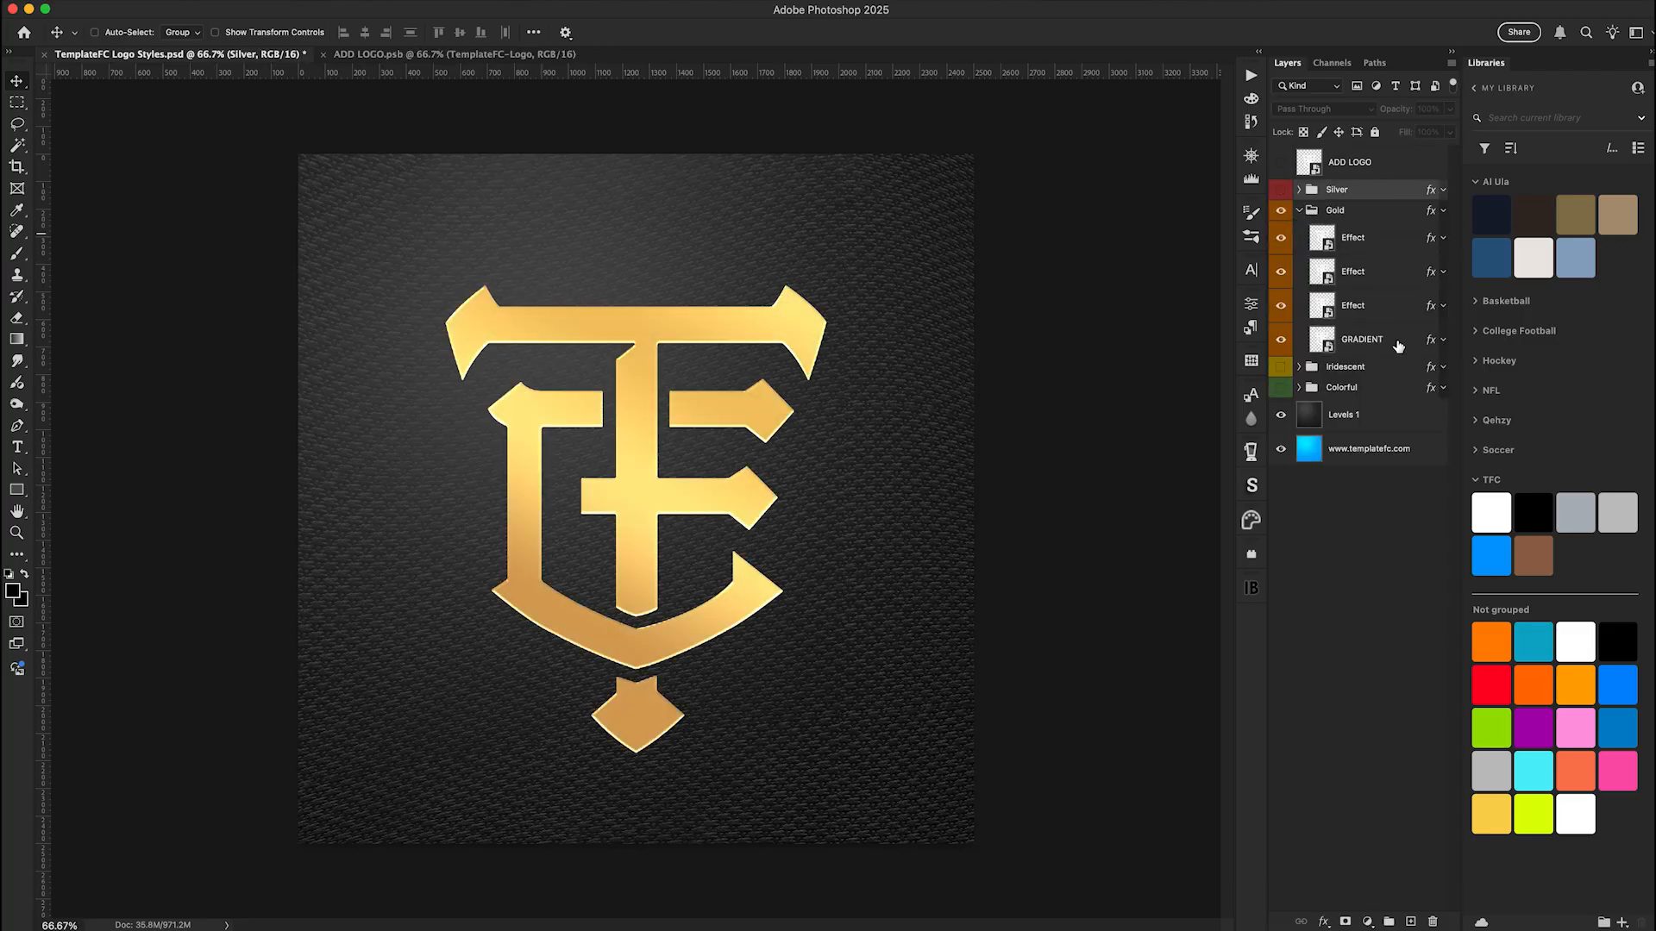
Open the Gradient Overlay settings of the Gold group's GRADIENT layer, with the dialog moved aside from the logo
click(1398, 344)
key(space)
double_click(1397, 339)
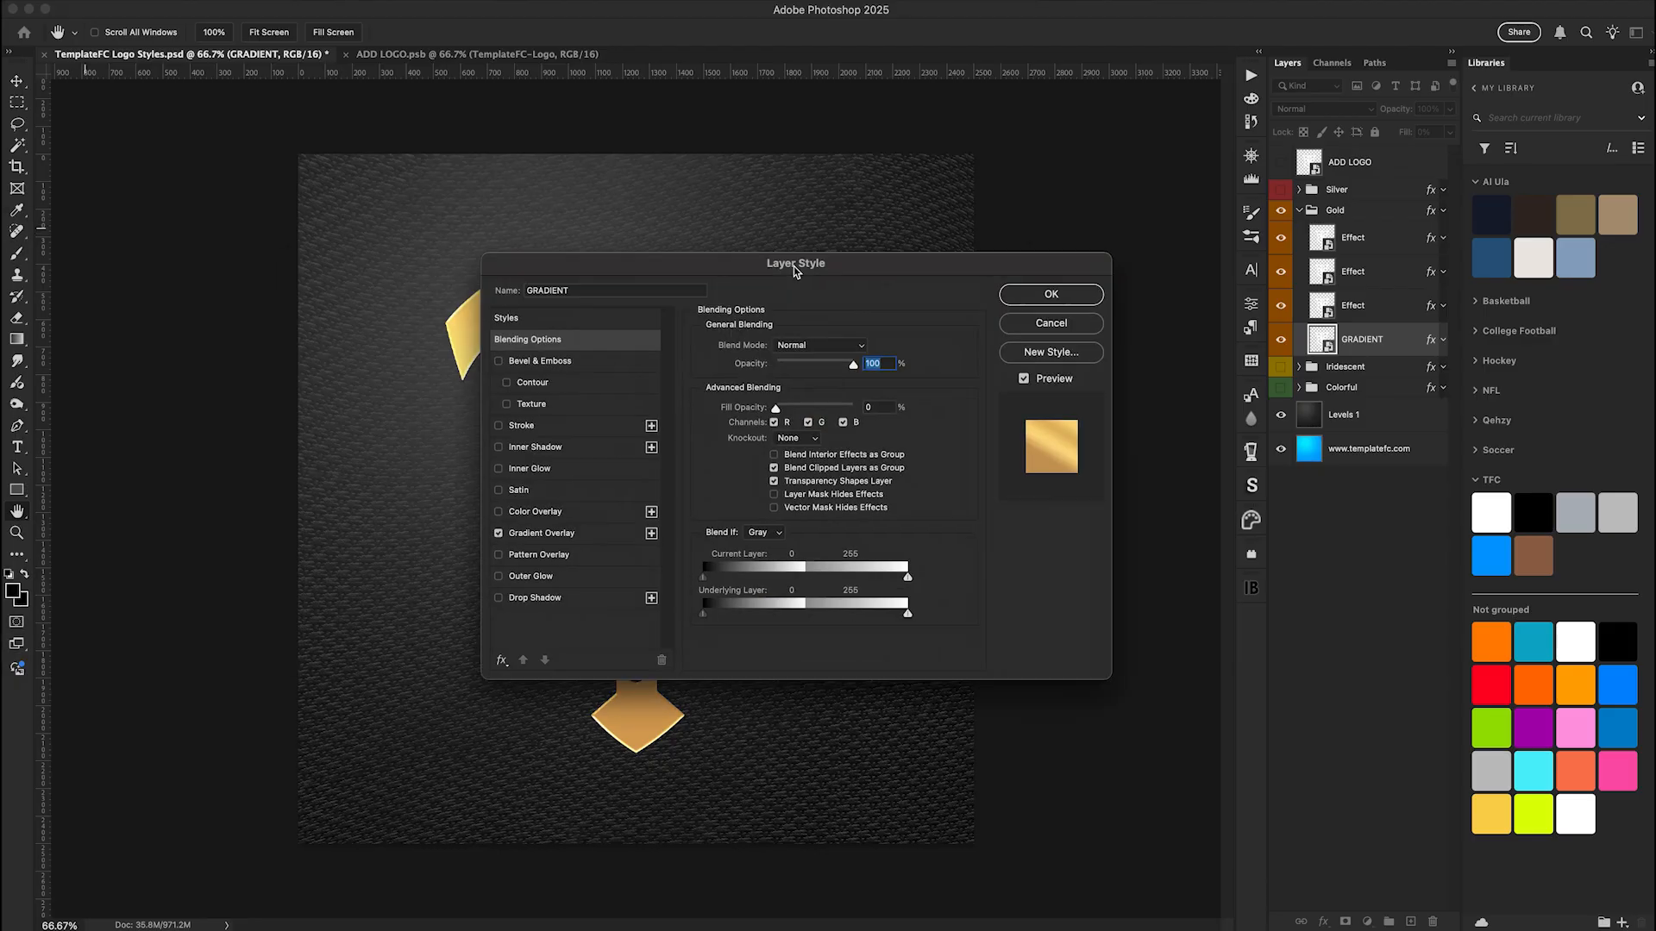
drag(794, 272, 1149, 276)
click(956, 545)
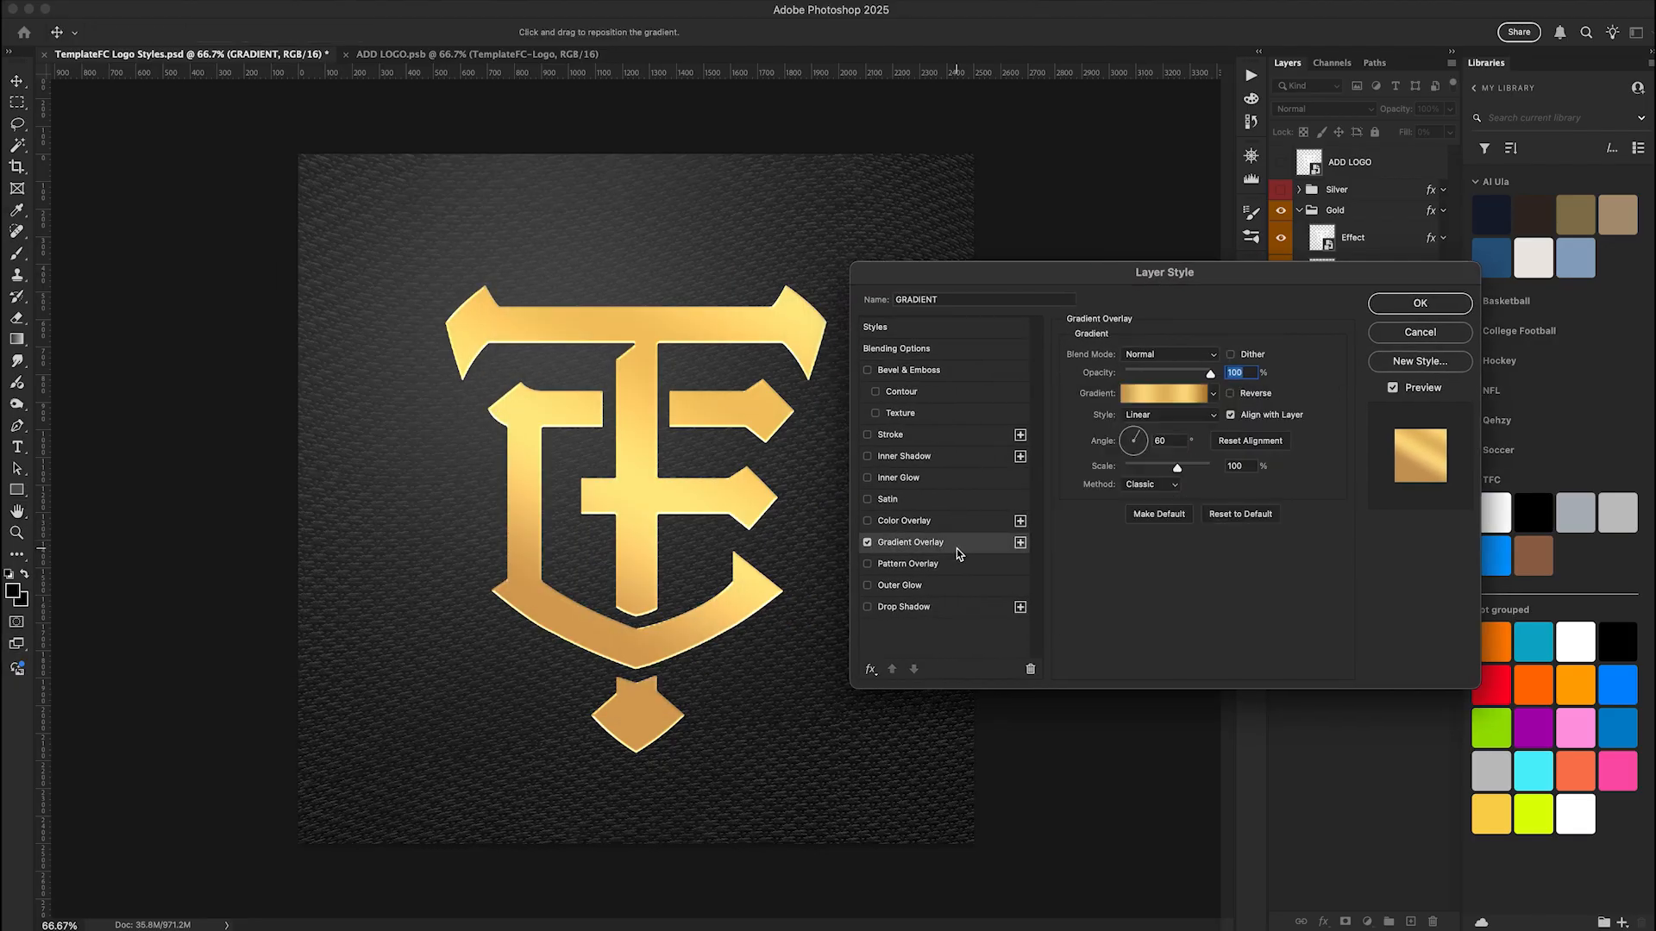
Step through the gold TemplateFC gradient presets and apply the muted gold one, fifth in the seventh row
click(1213, 394)
key(Right)
key(Right)
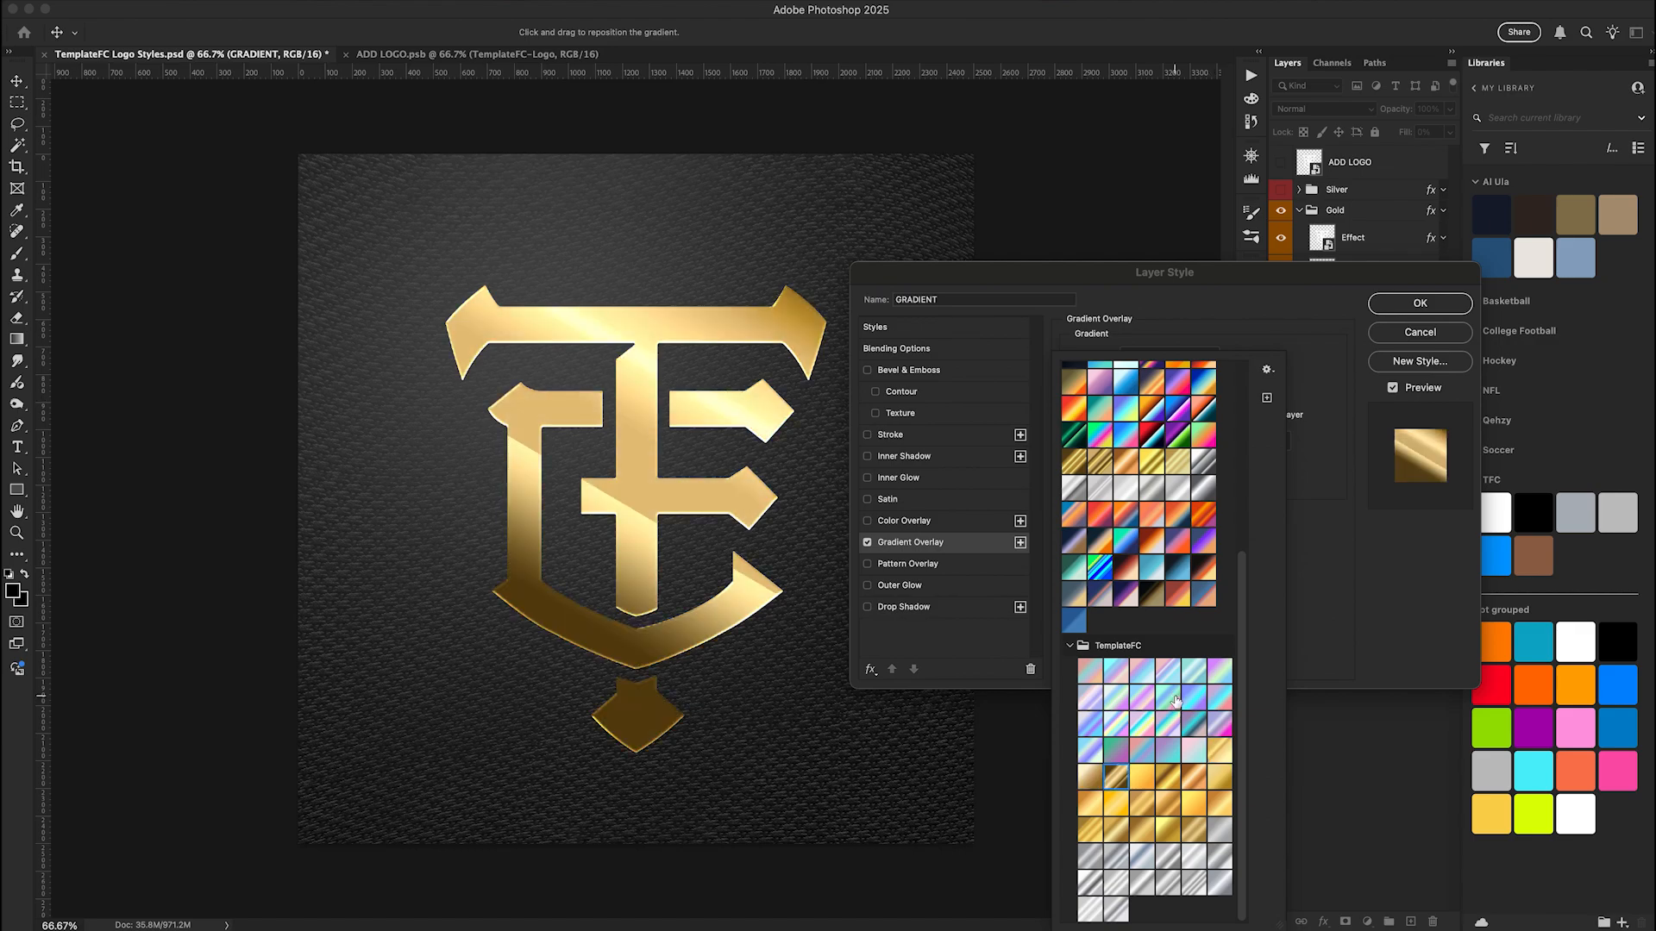
key(Right)
key(Right)
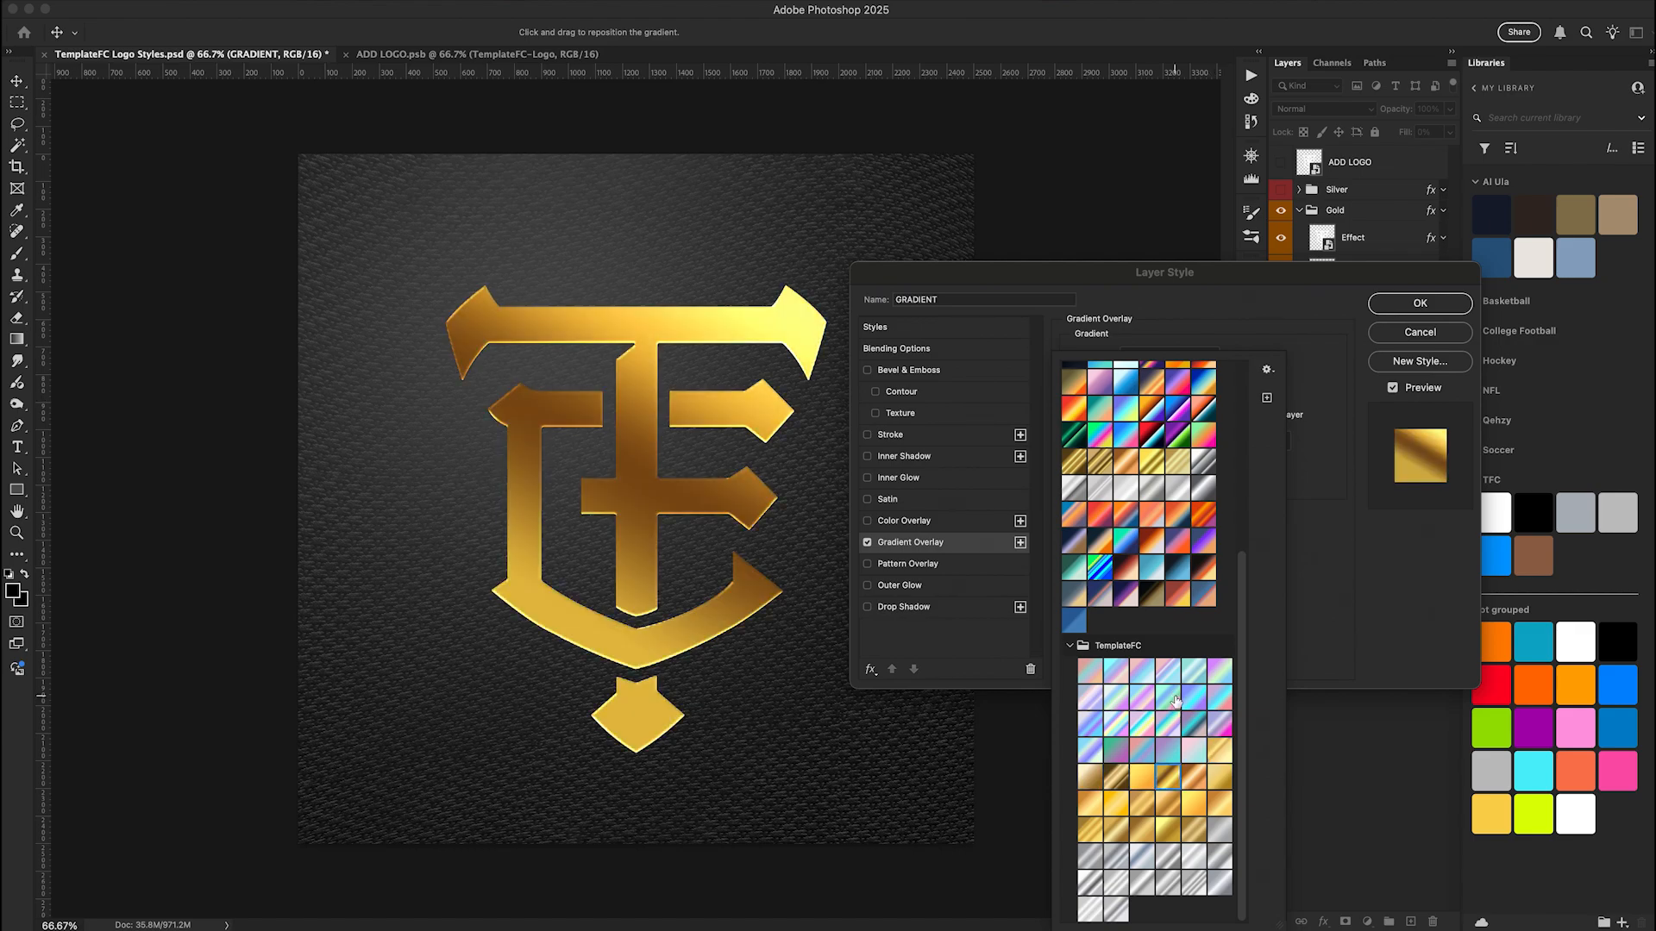
key(Right)
key(Right)
key(Right)
key(Right)
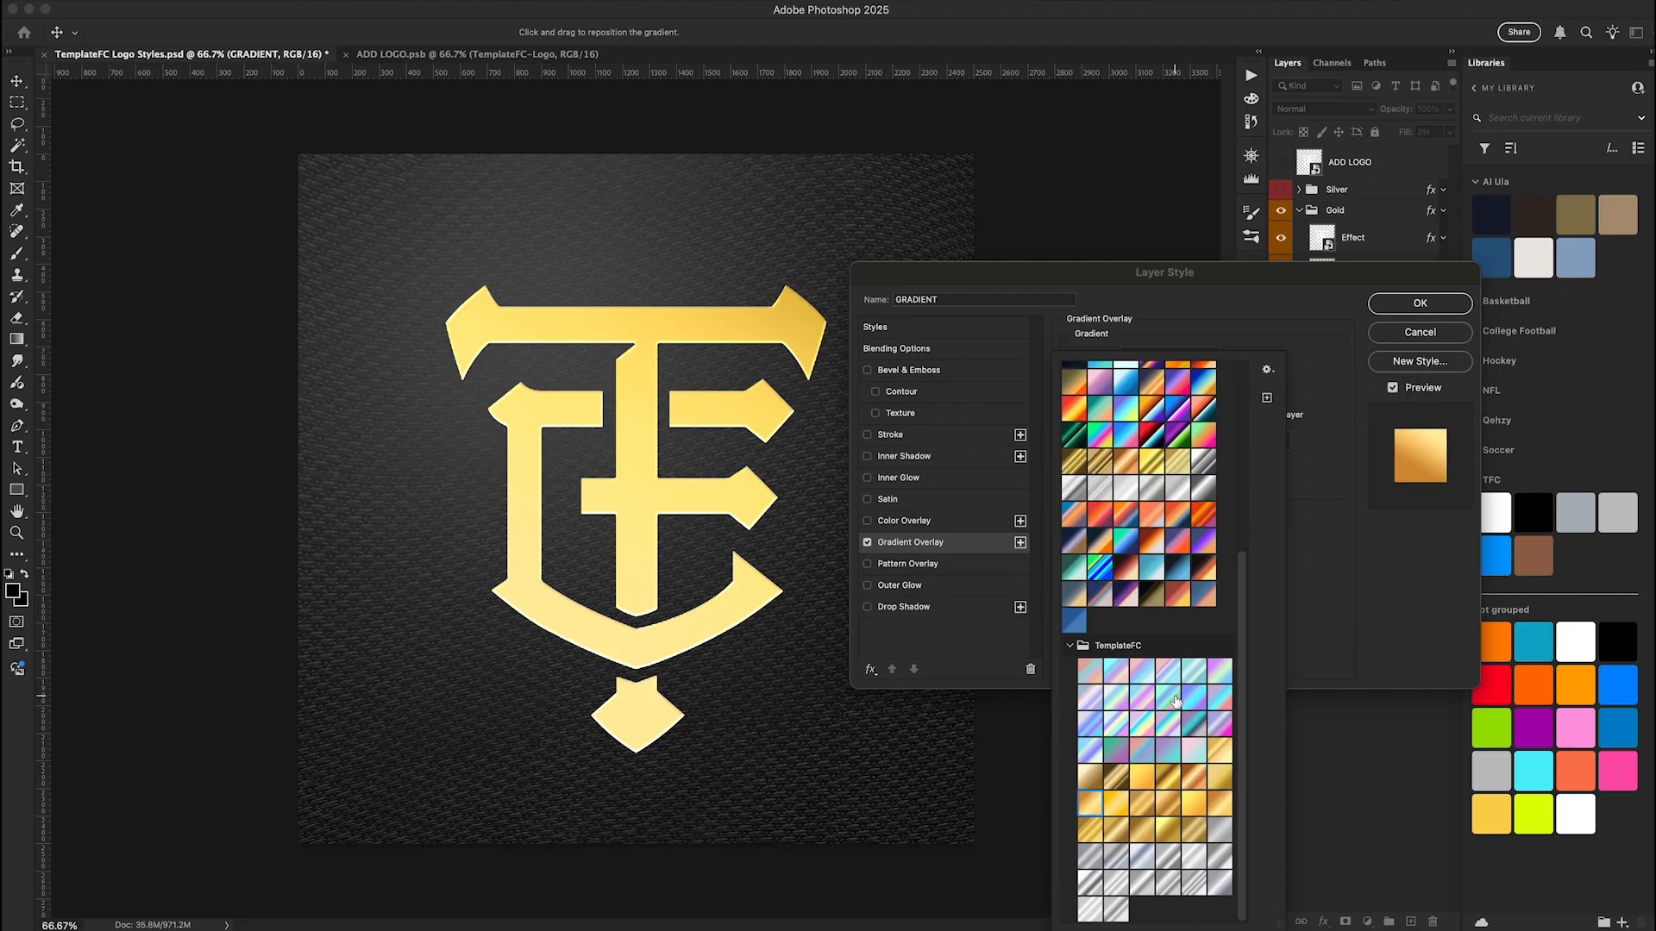
key(Right)
key(Right)
key(Right)
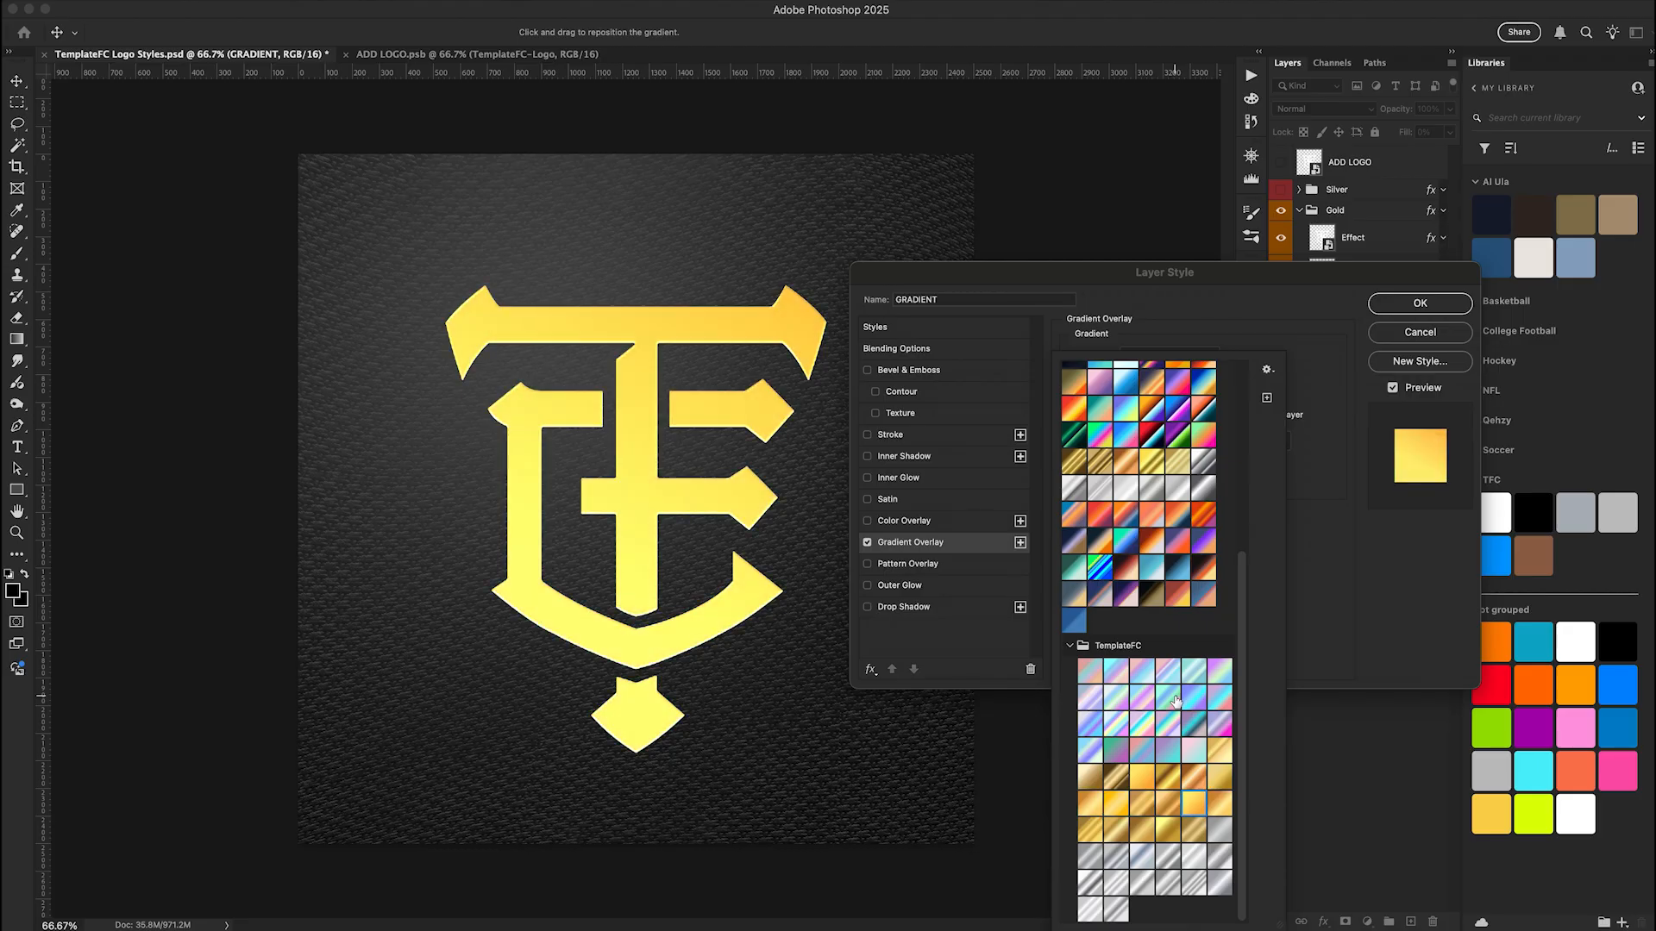
key(Right)
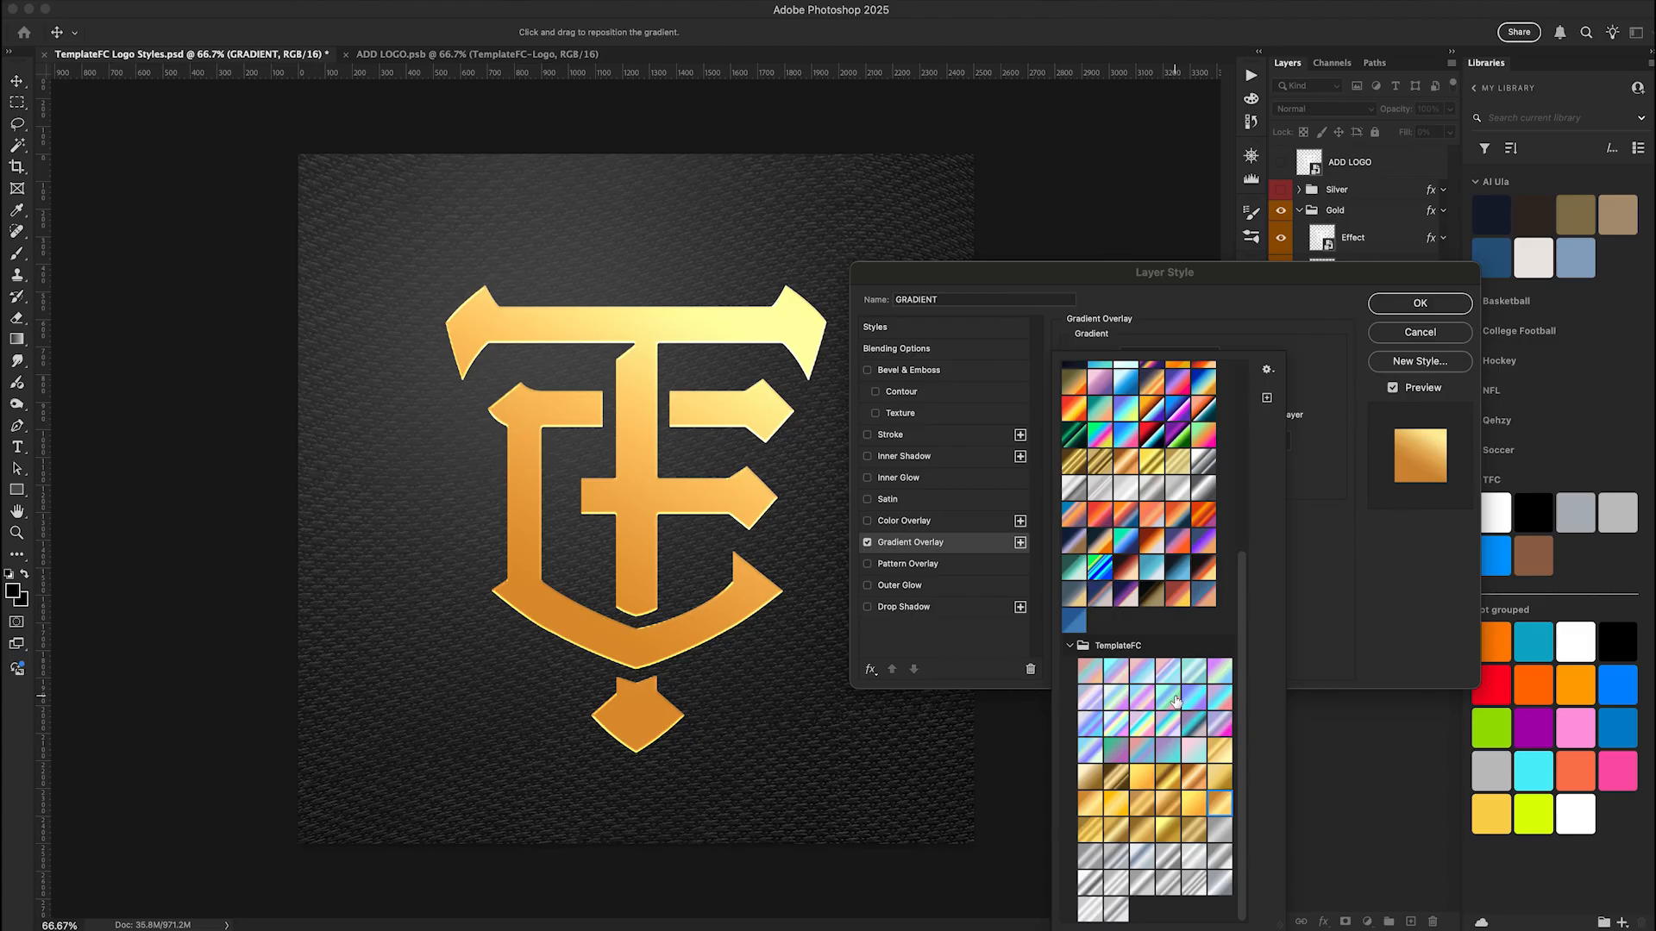
key(Right)
key(Right)
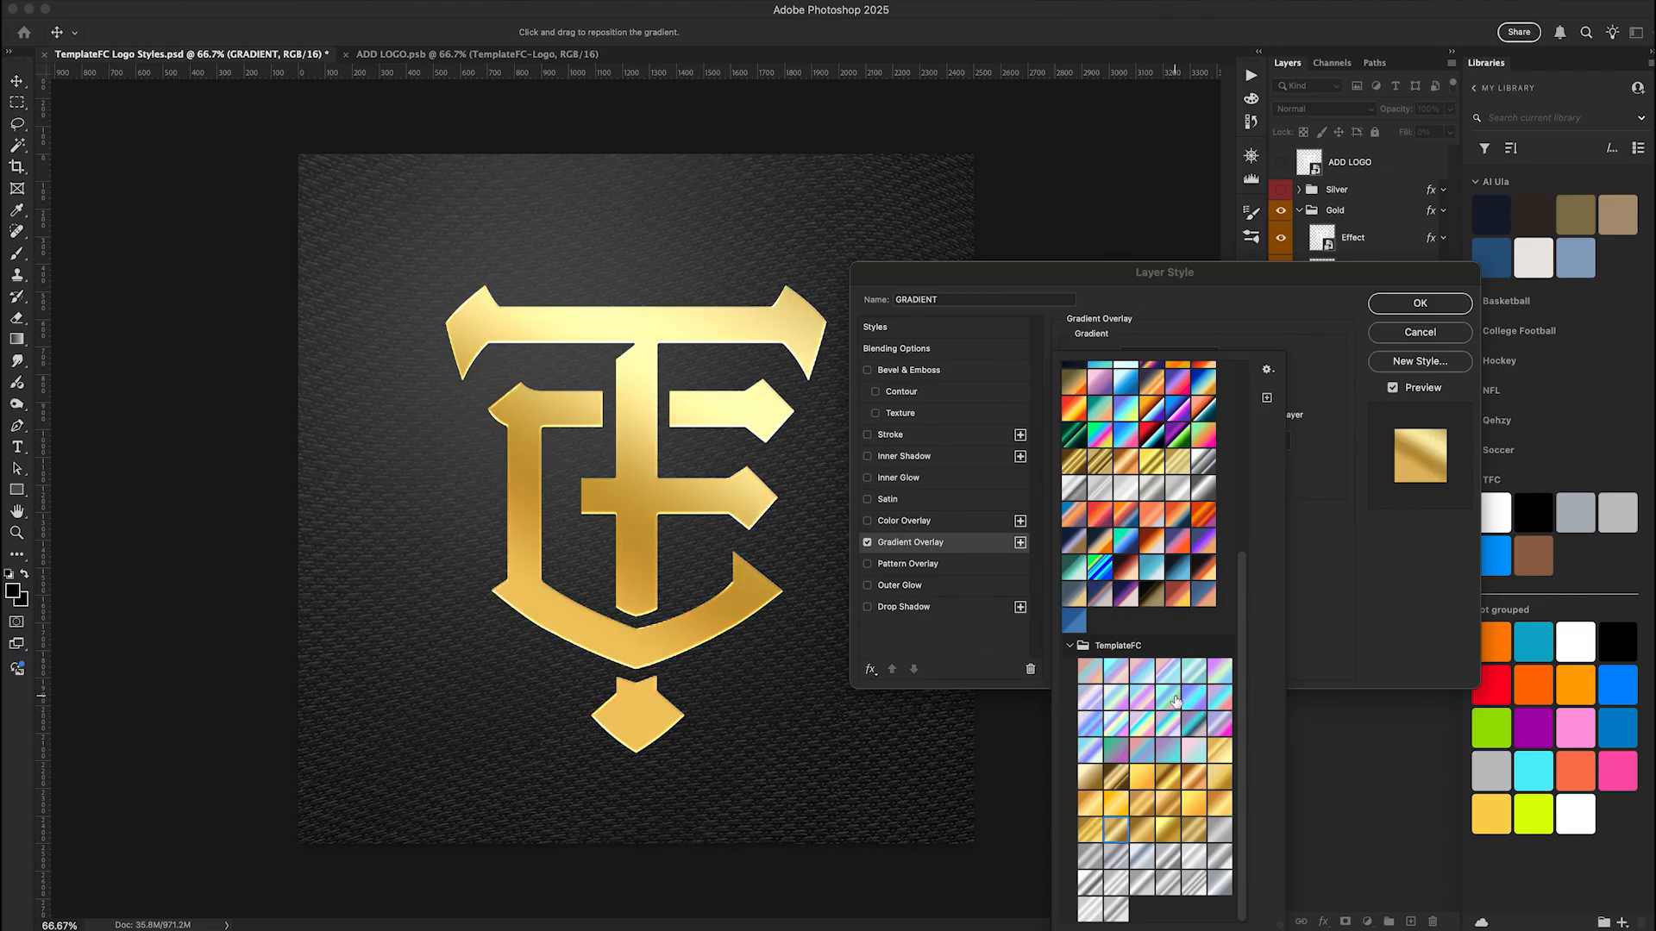
key(Right)
key(Right)
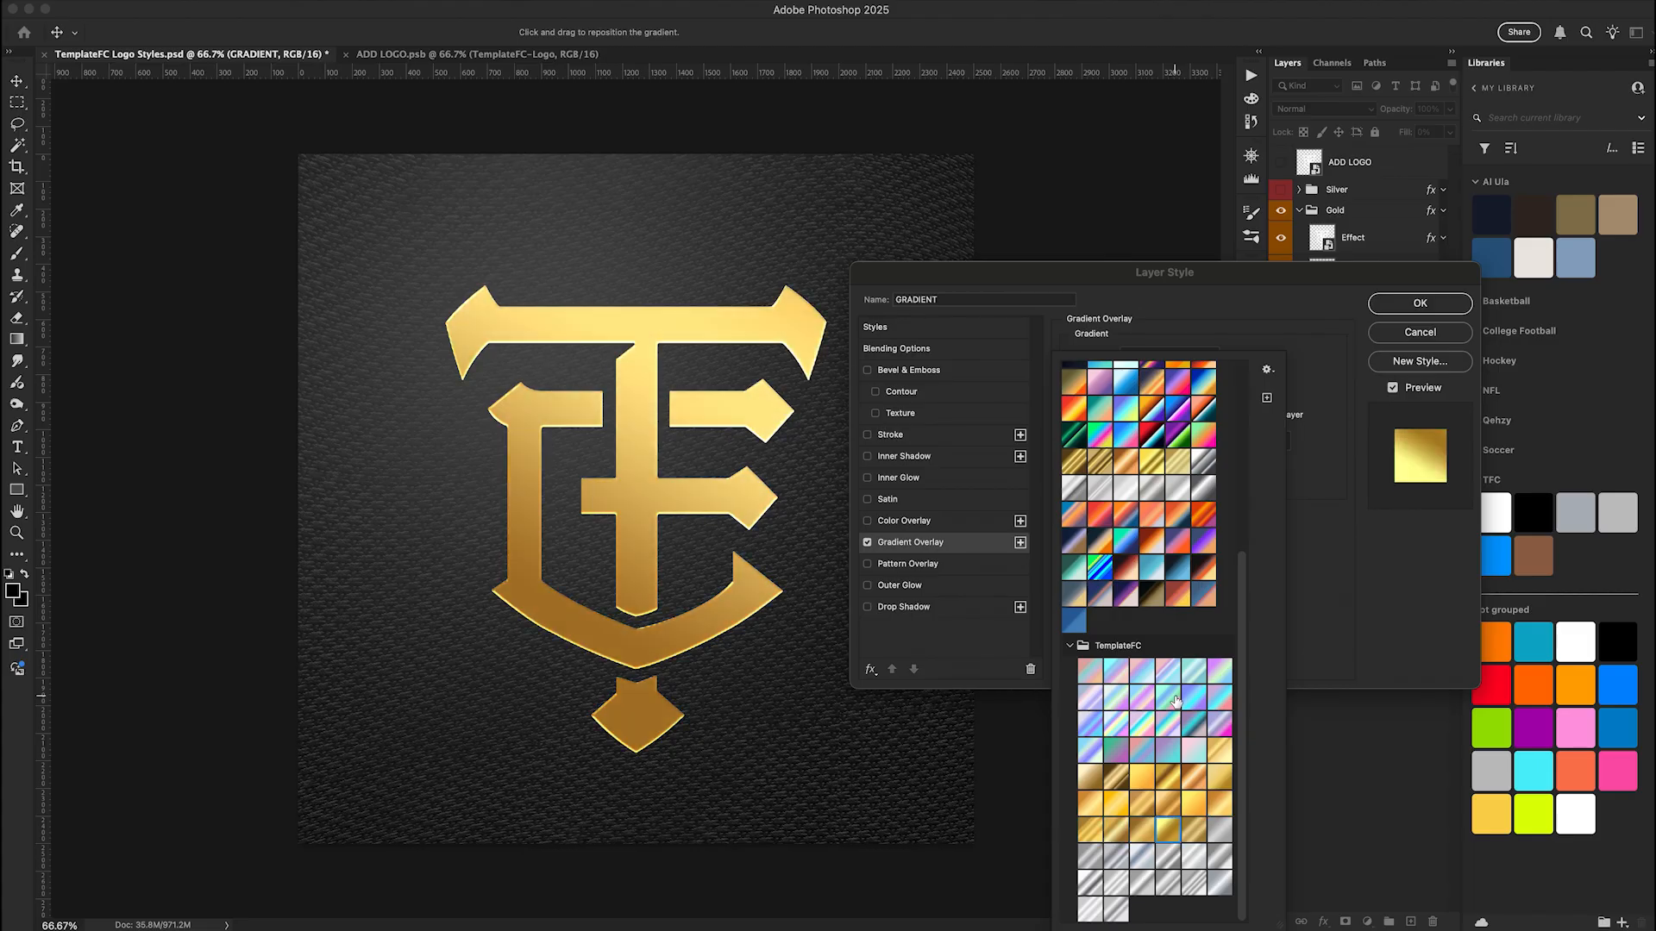
key(Right)
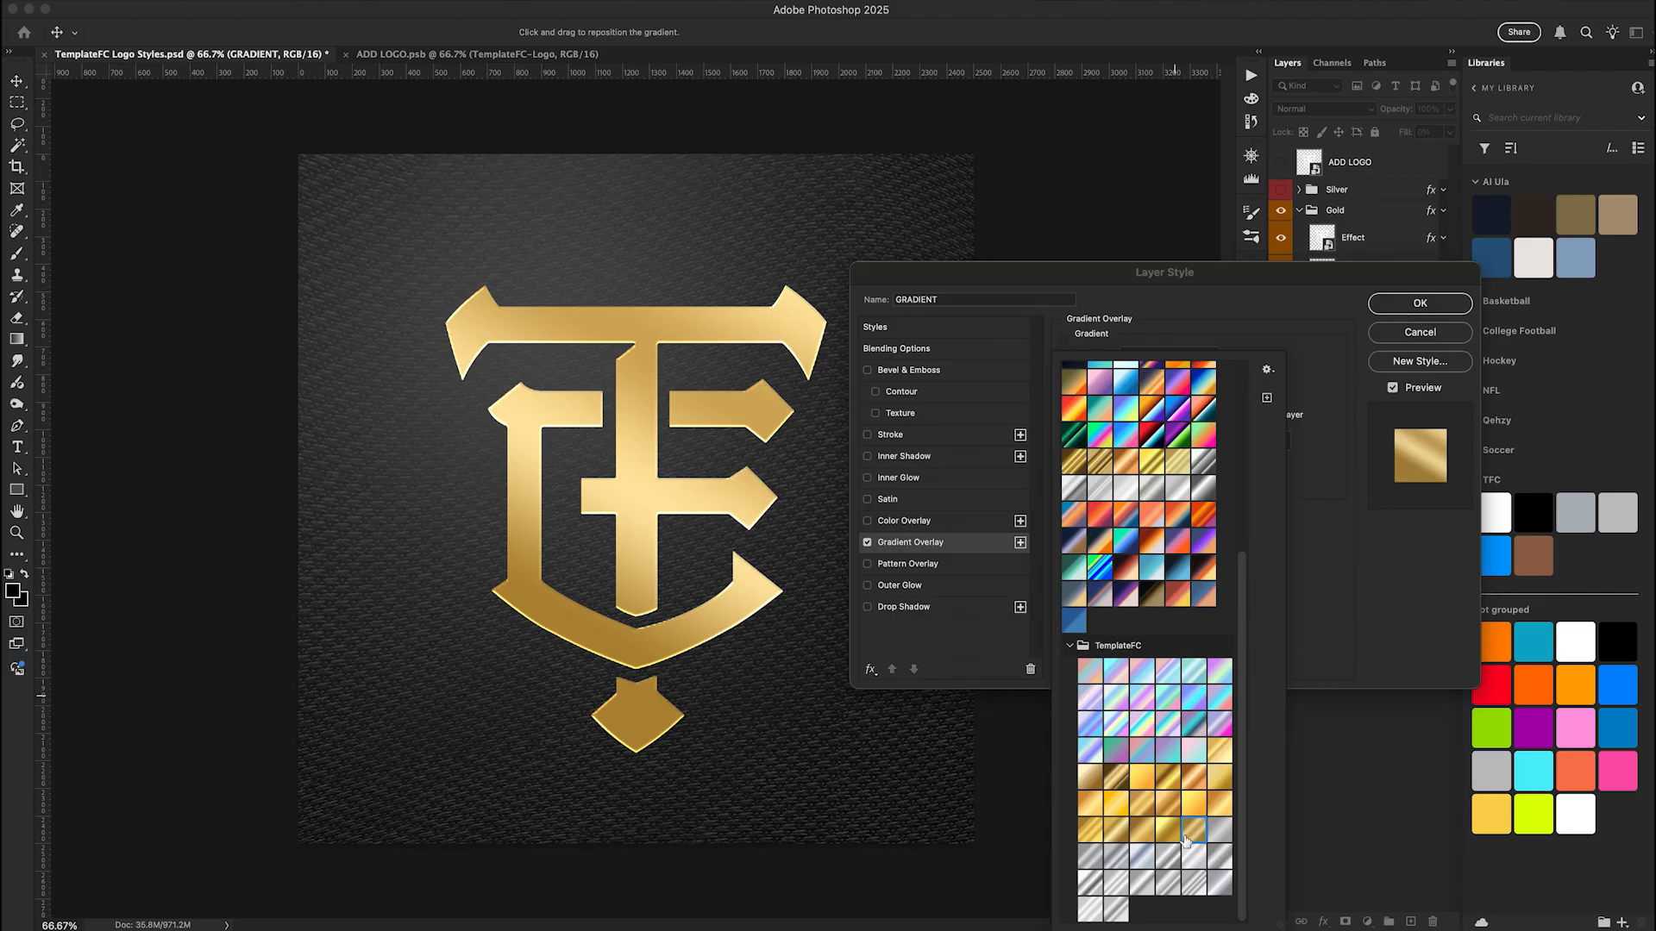
click(1420, 303)
click(1419, 303)
Collapse the Gold group and add a Hue/Saturation adjustment layer above it, clipped to the group
click(1299, 210)
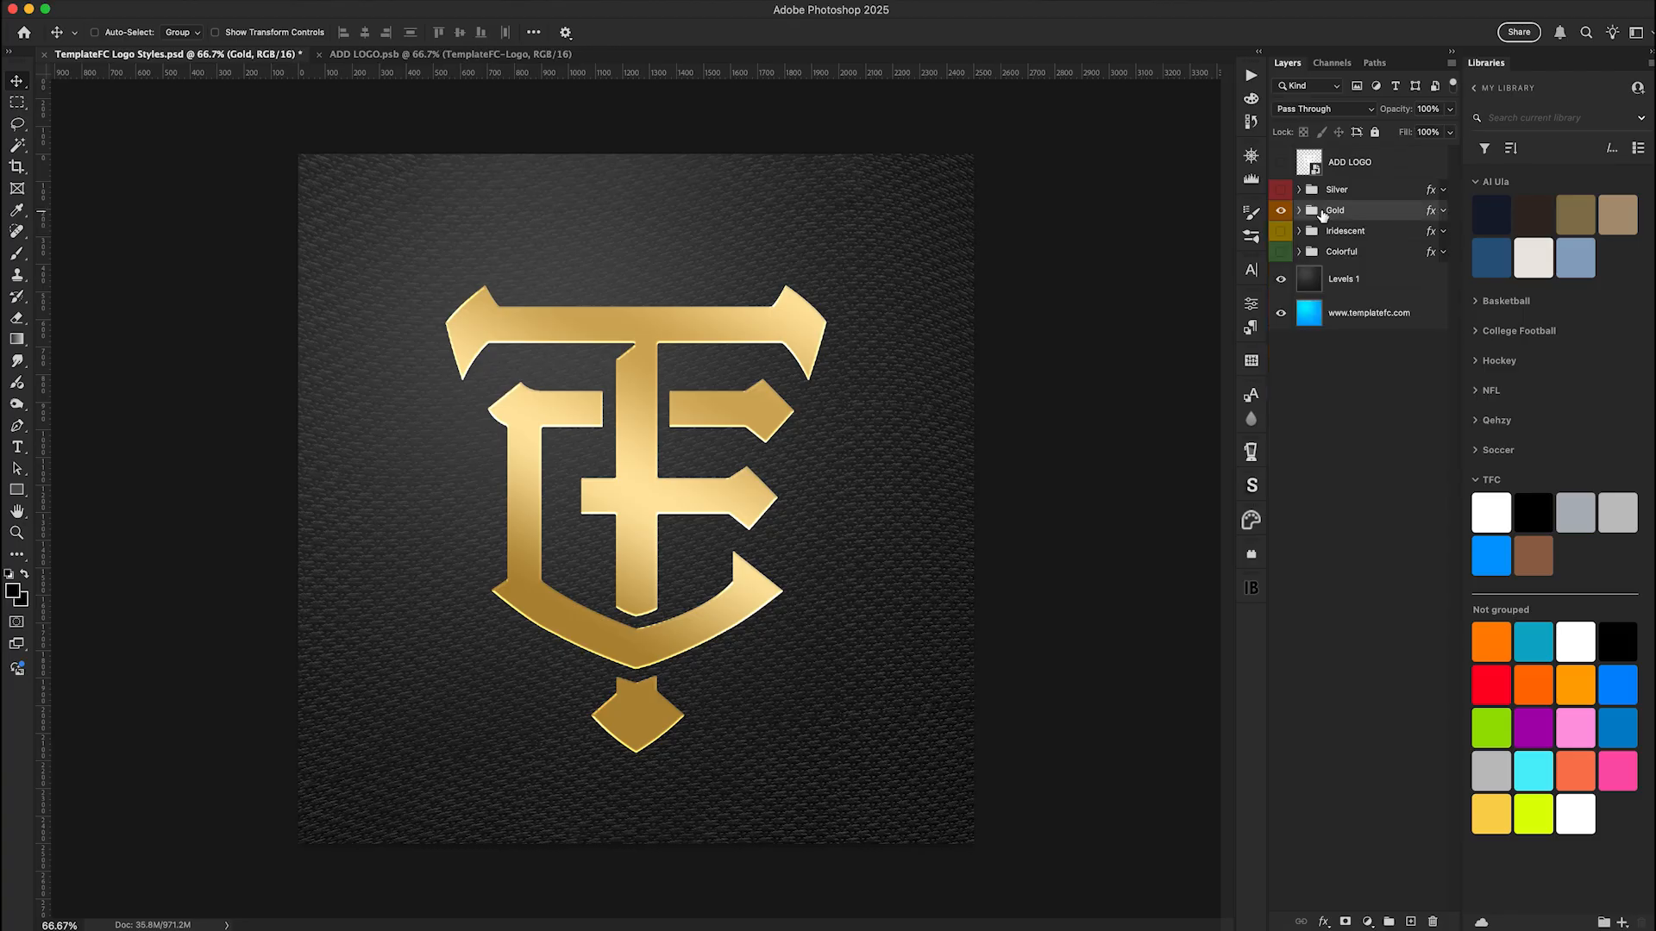
click(1369, 922)
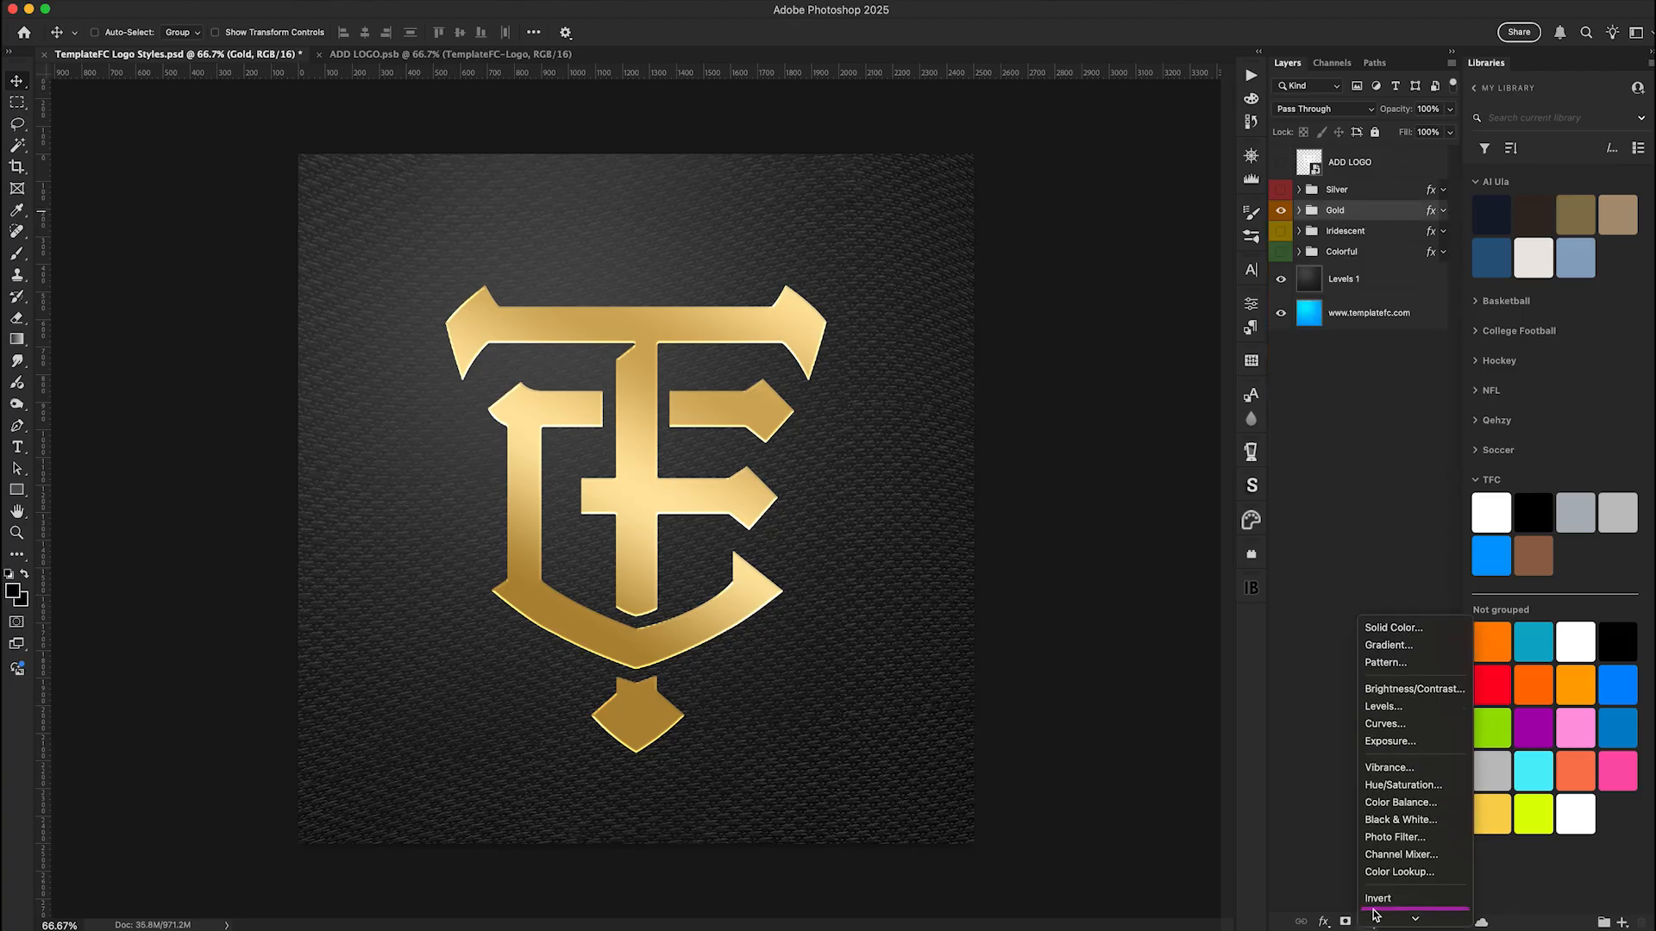
click(1401, 769)
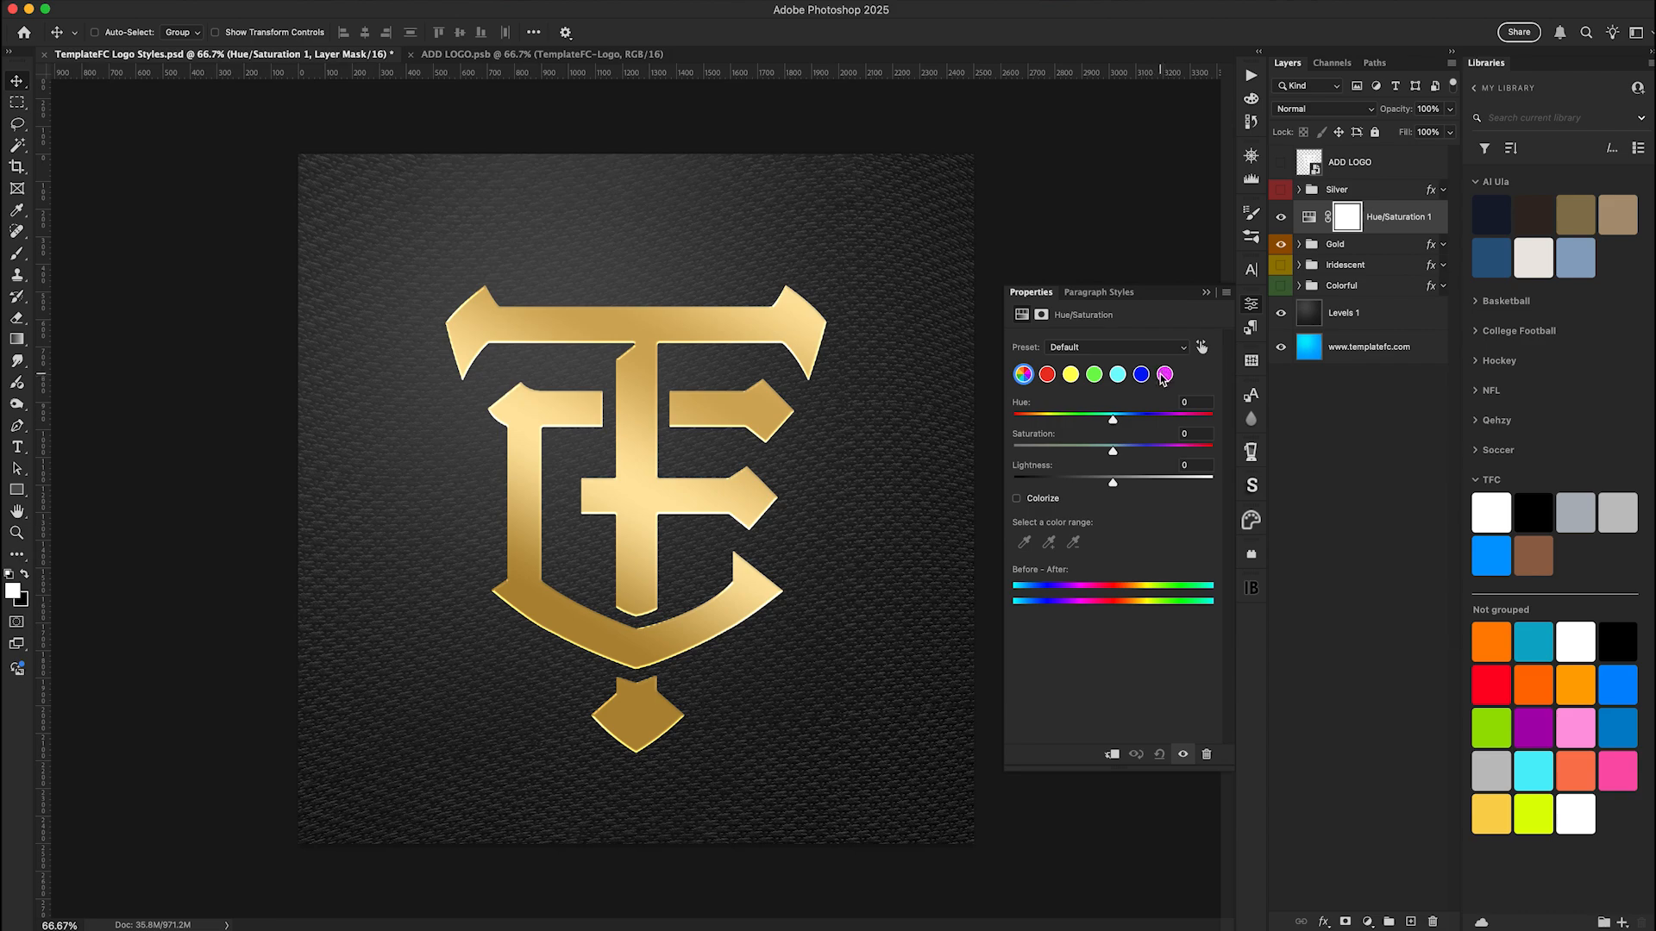
alt+click(1379, 231)
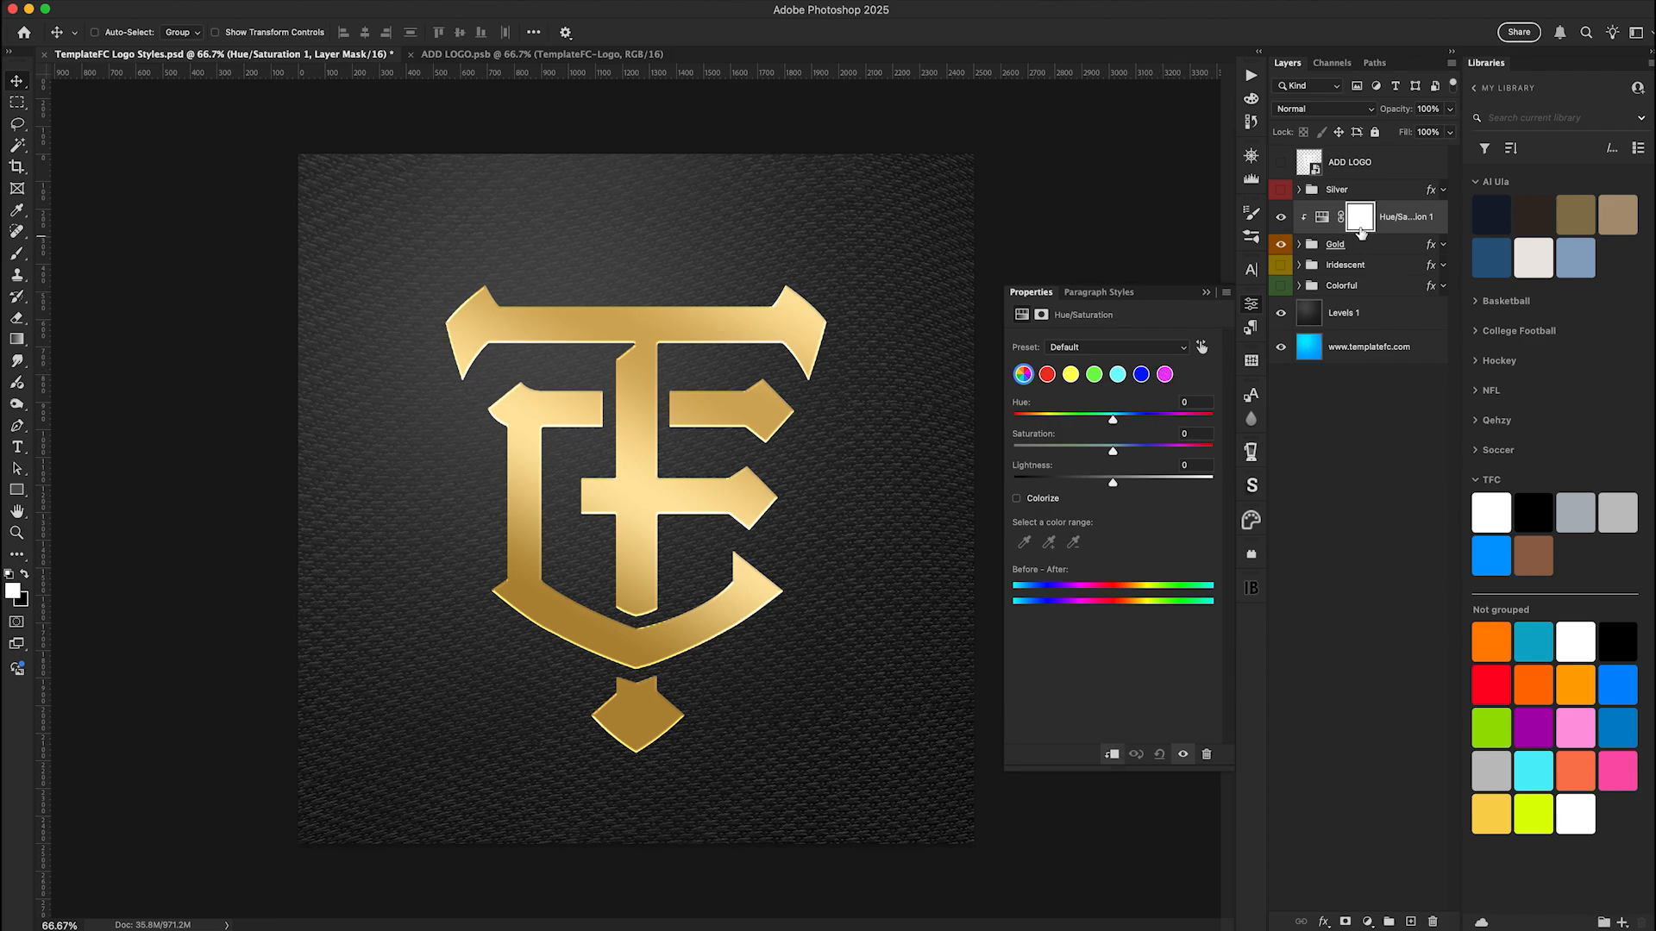
Shift the Yellows hue toward orange for a copper tone, and end with the Hue/Saturation layer selected
click(1070, 375)
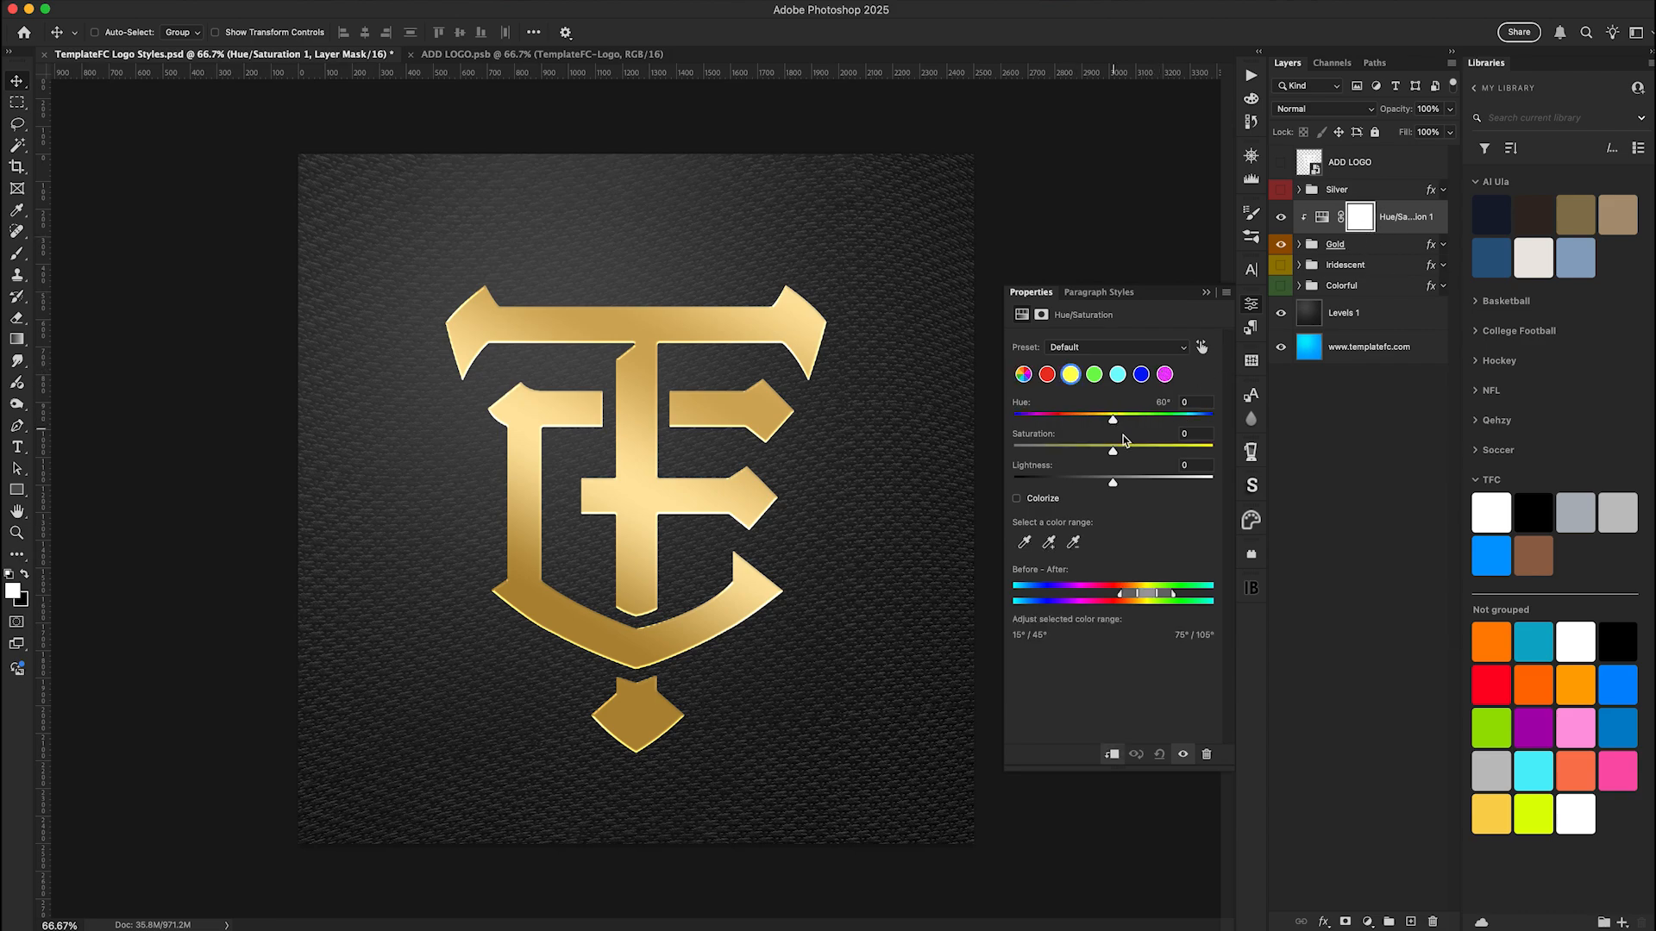
drag(1113, 422, 1097, 422)
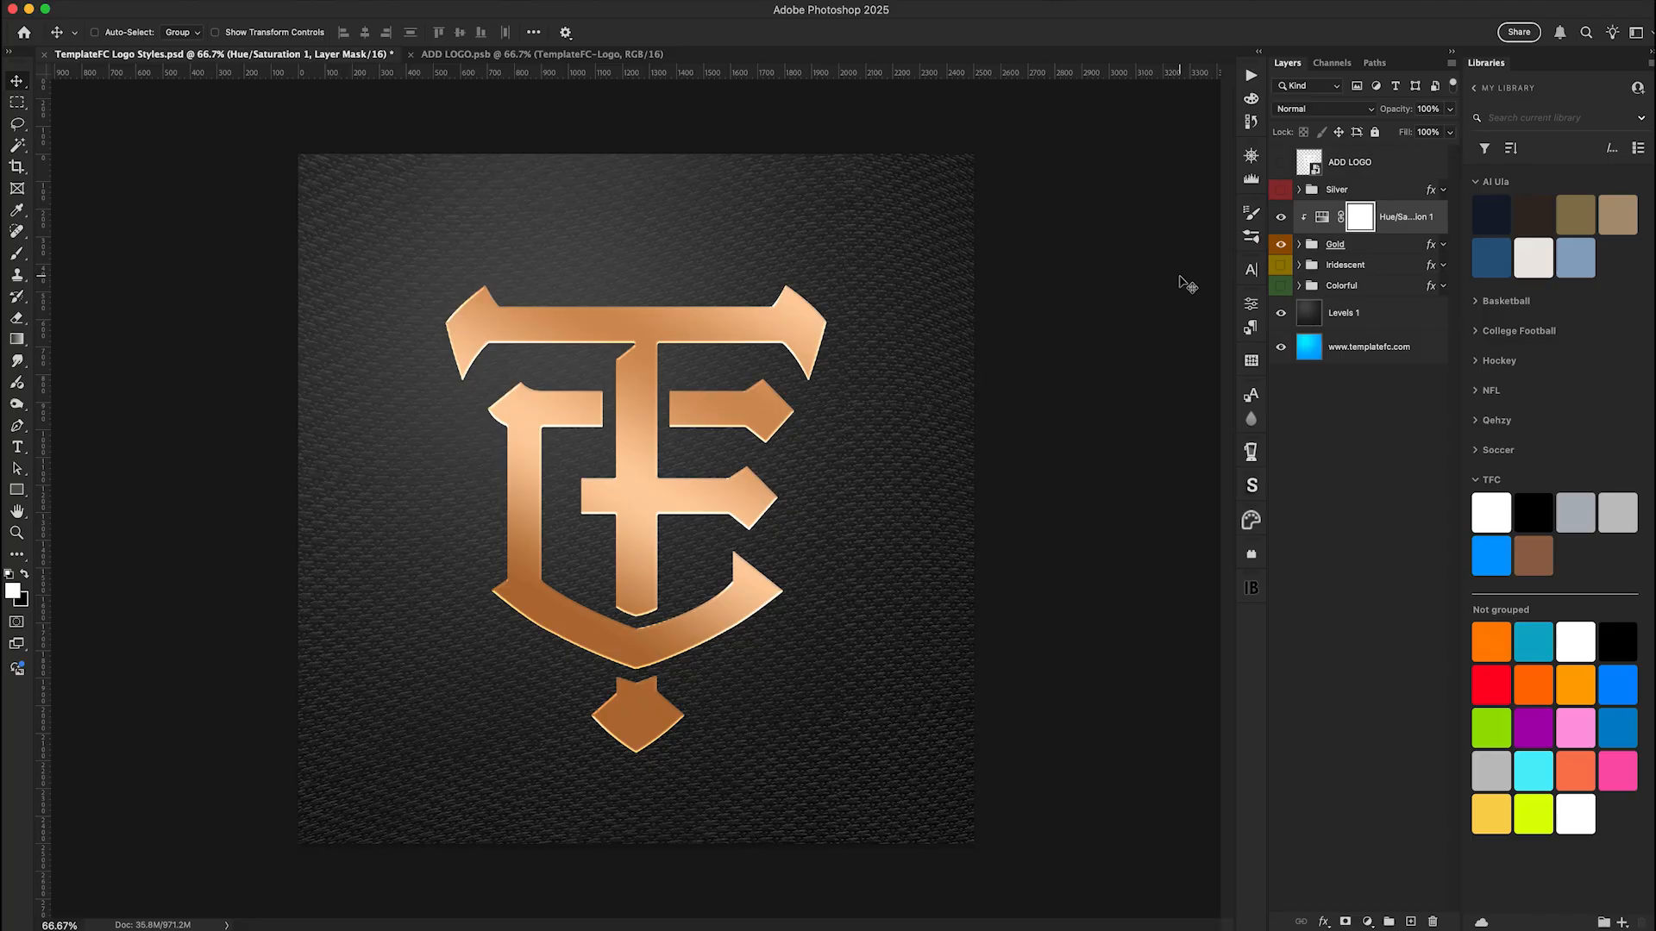
click(1352, 246)
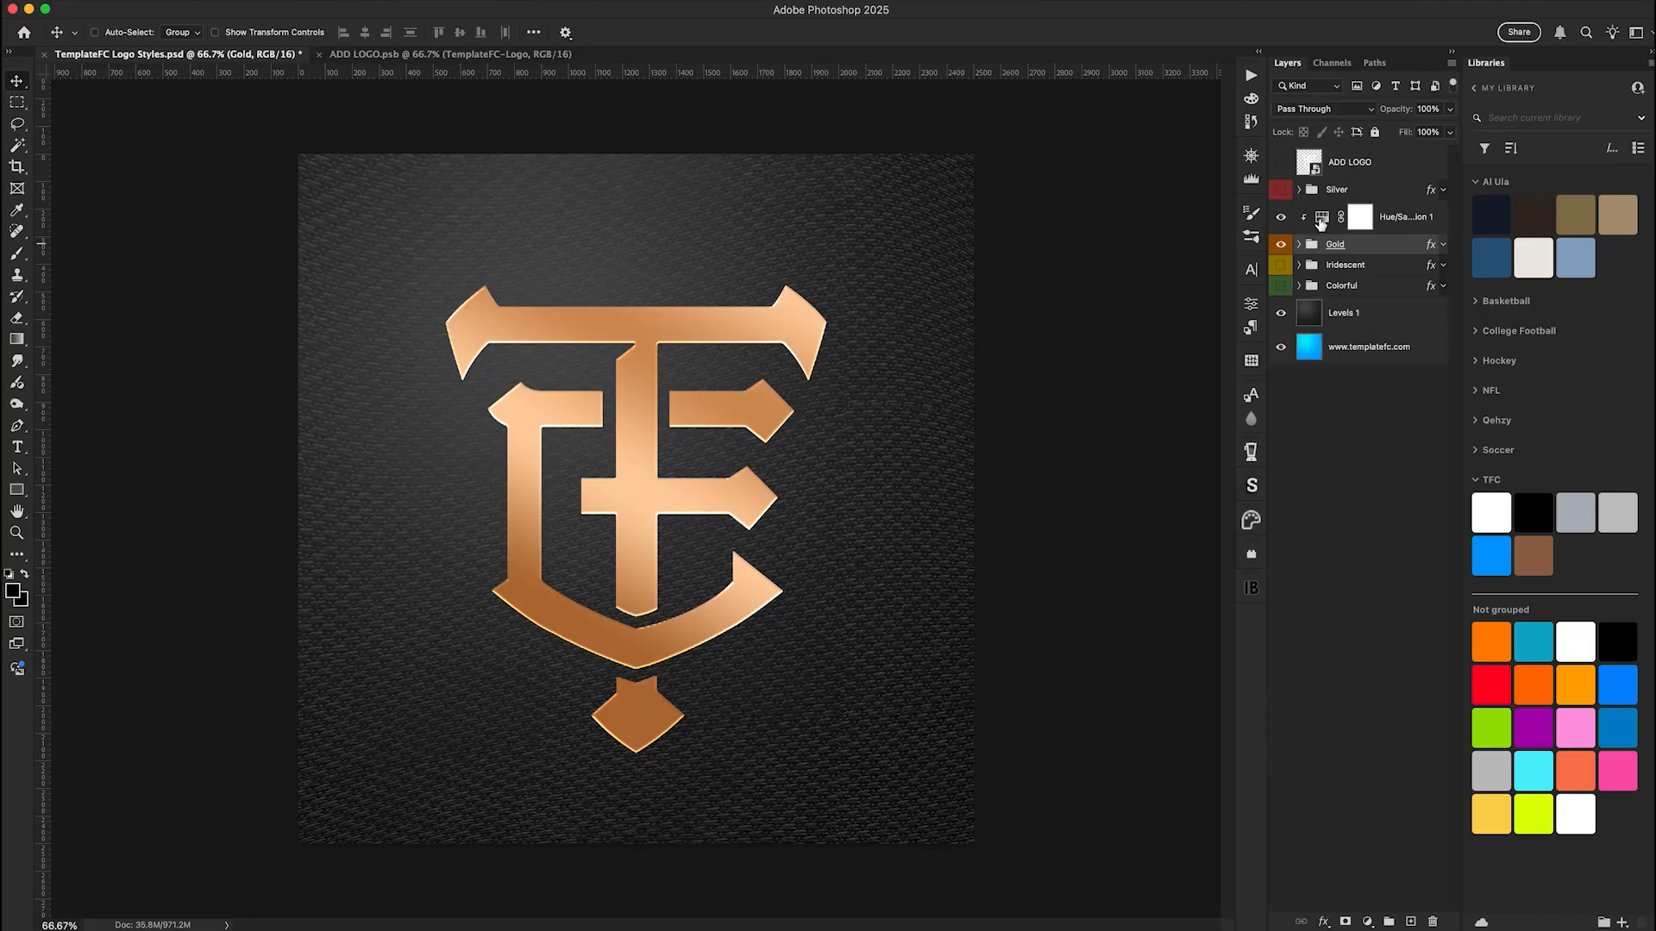
click(1321, 219)
click(1321, 219)
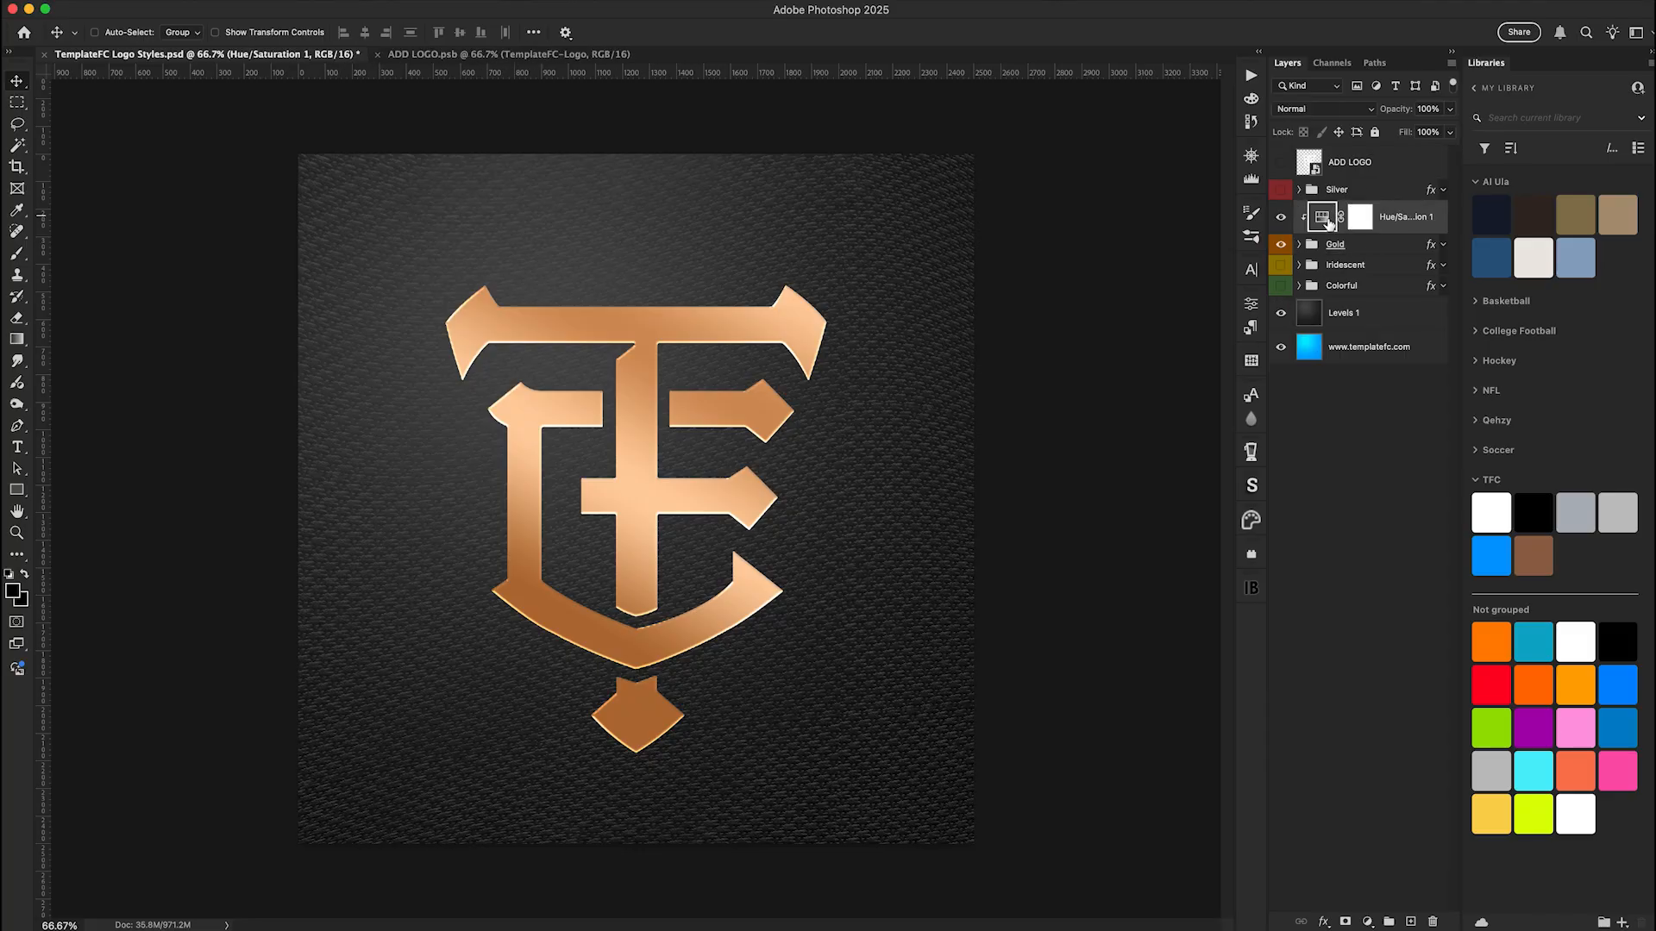
click(1300, 245)
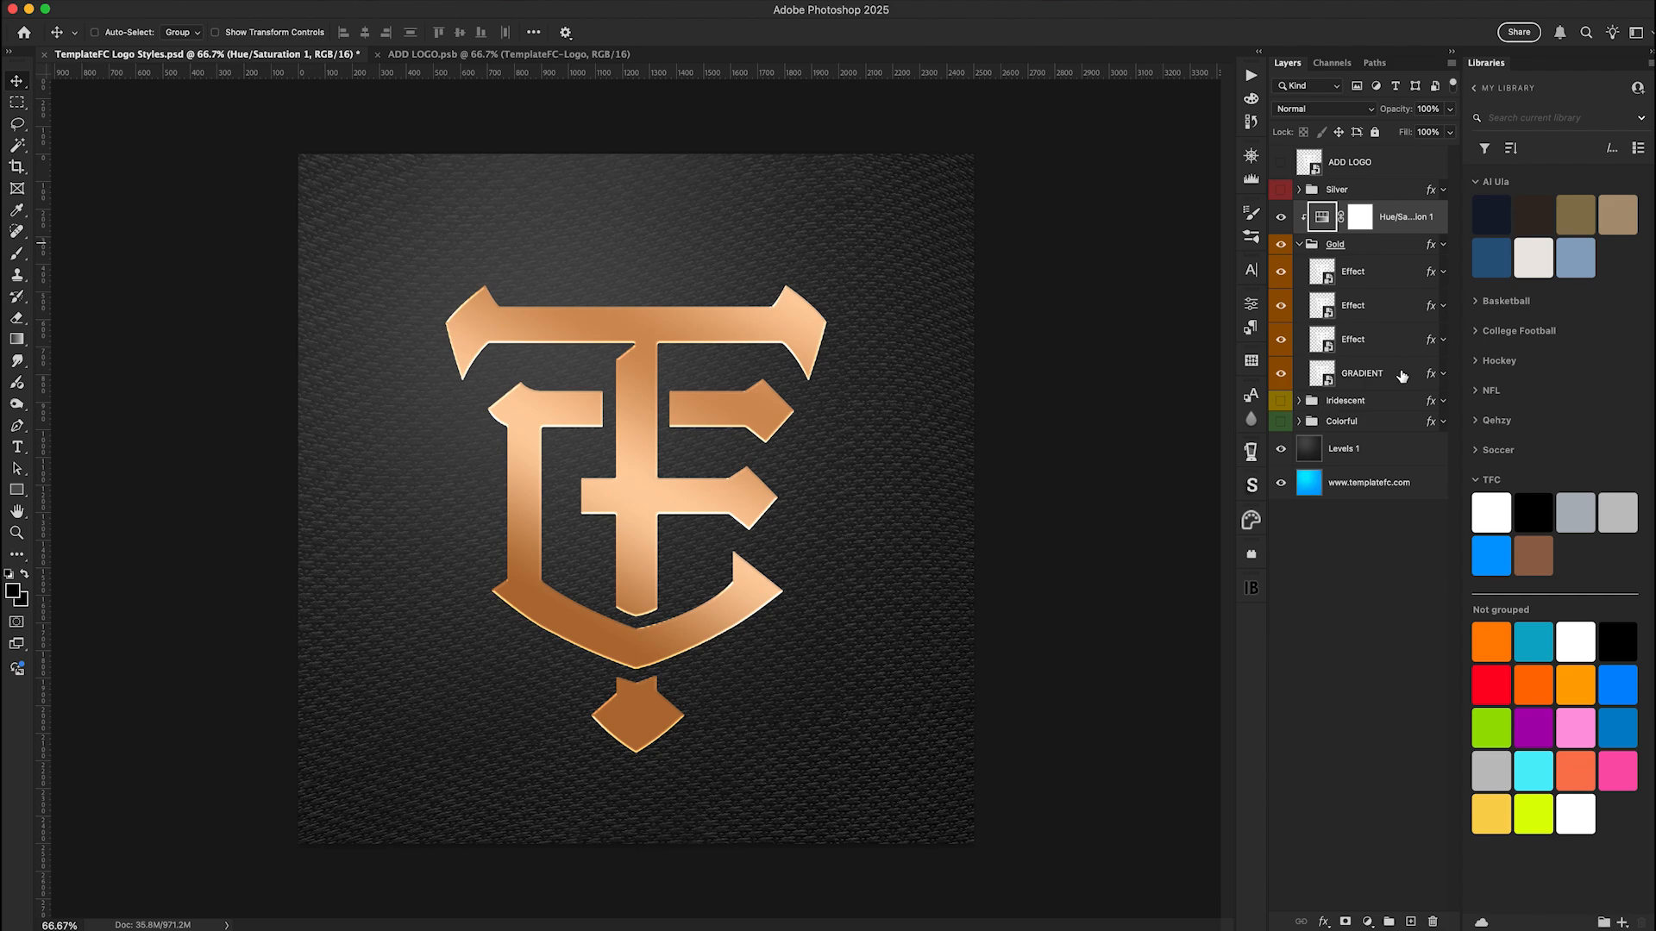
click(1399, 375)
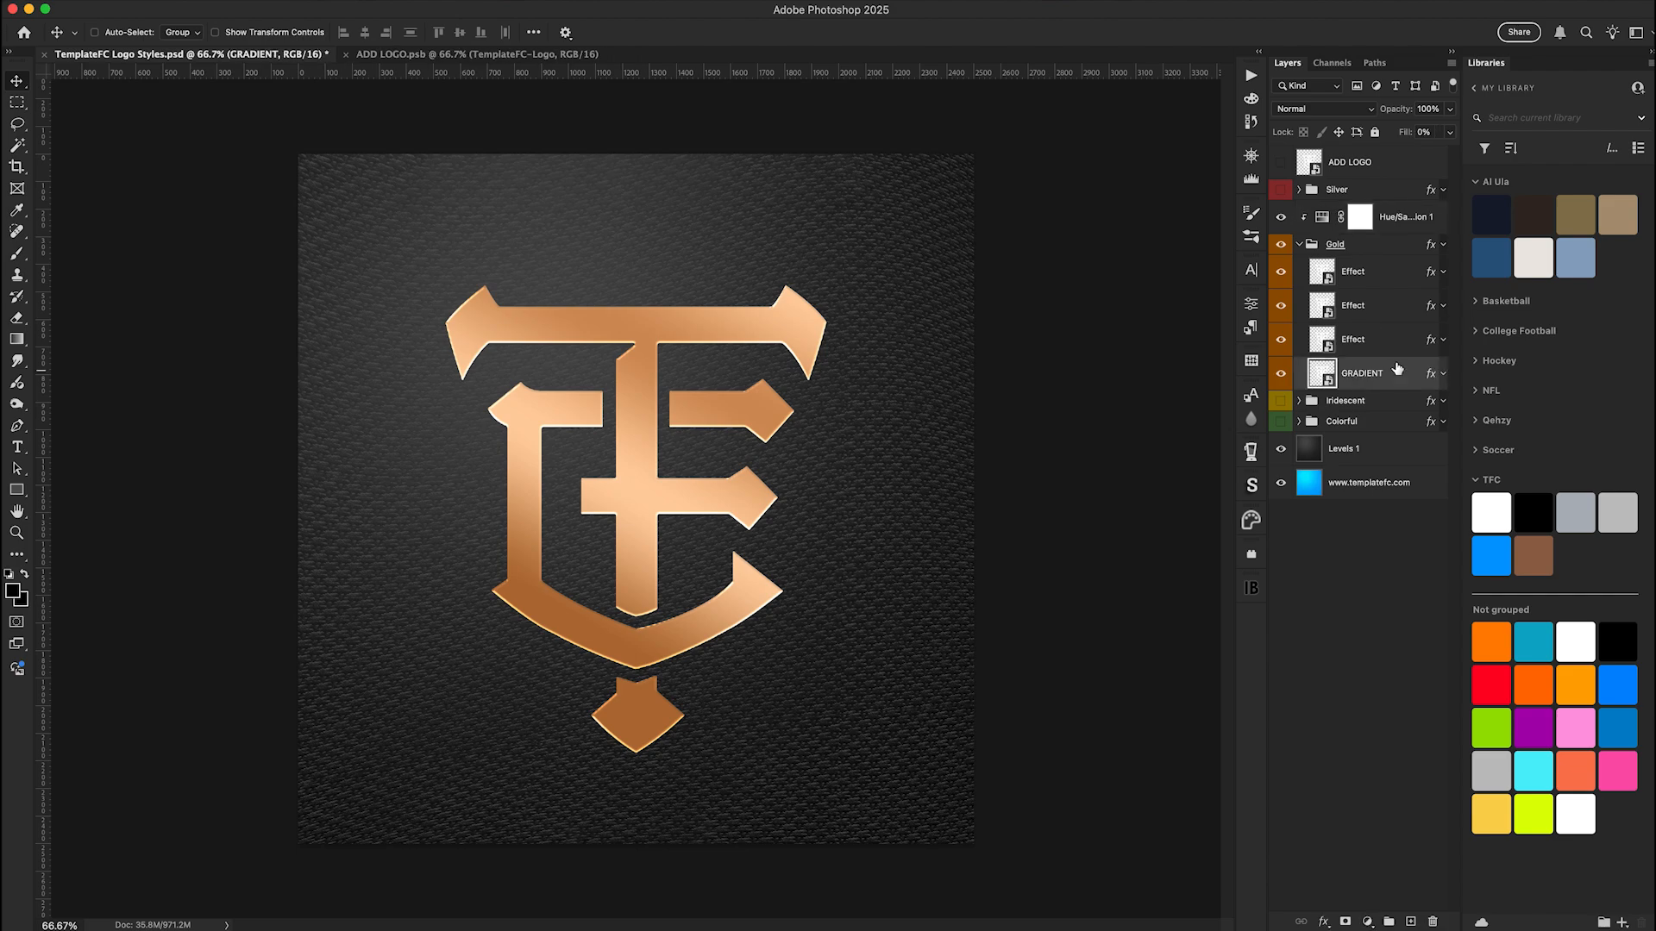
click(1301, 245)
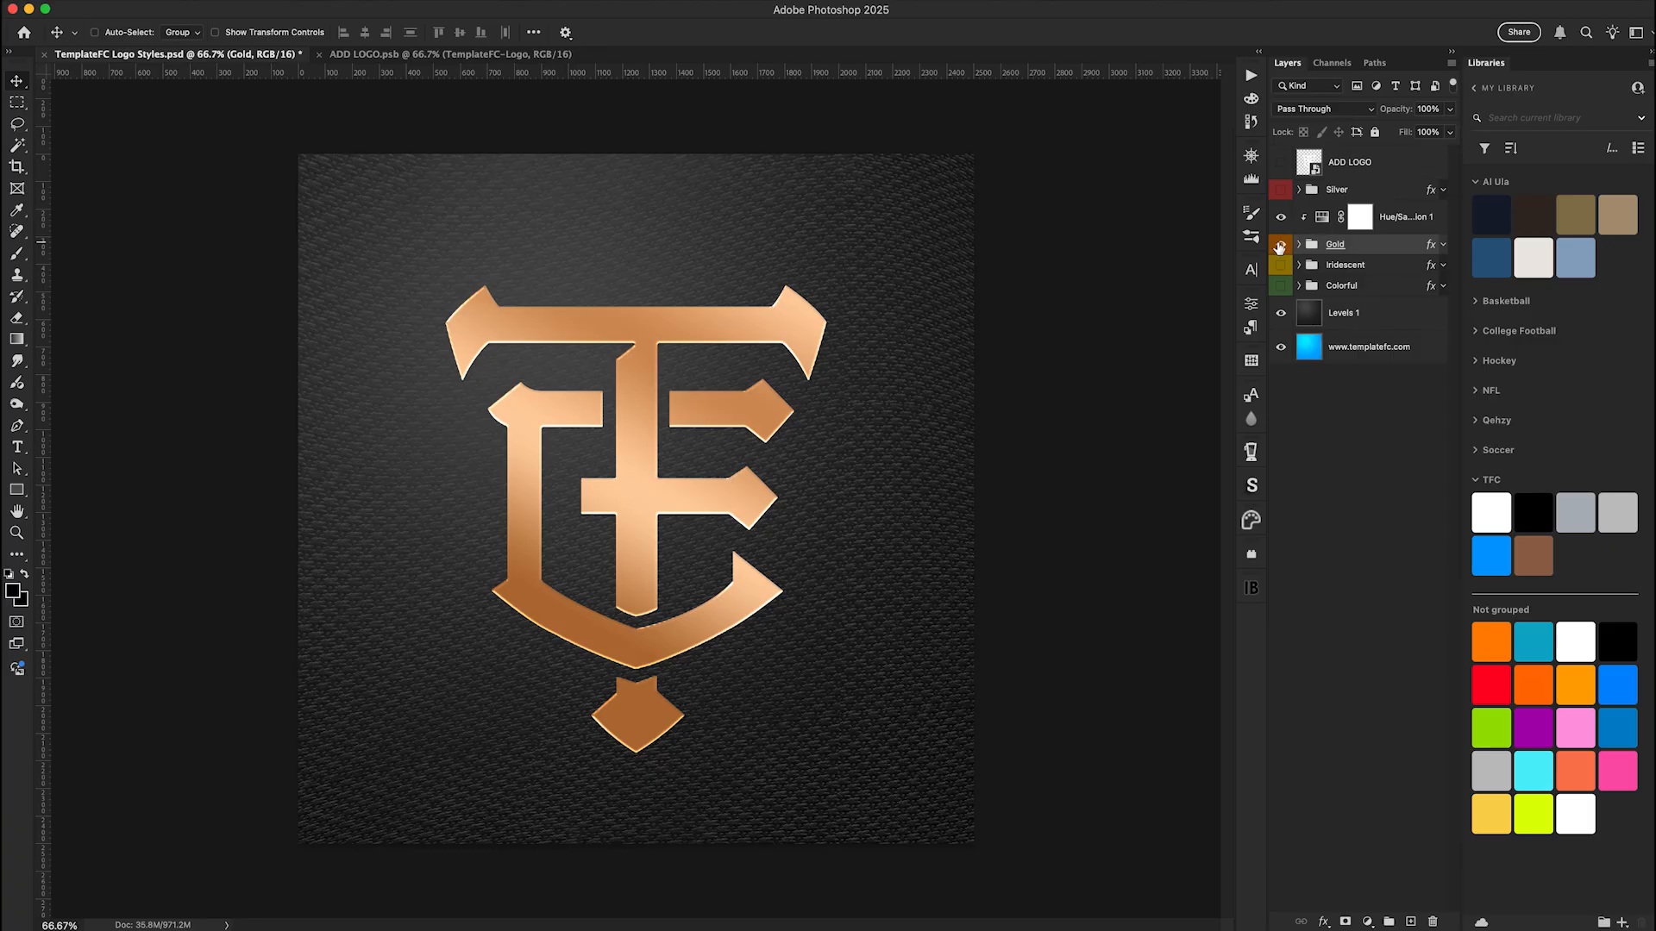
Hide the Gold group, show the Iridescent group and expand it to reveal its layers
click(1280, 244)
click(1280, 266)
click(1300, 267)
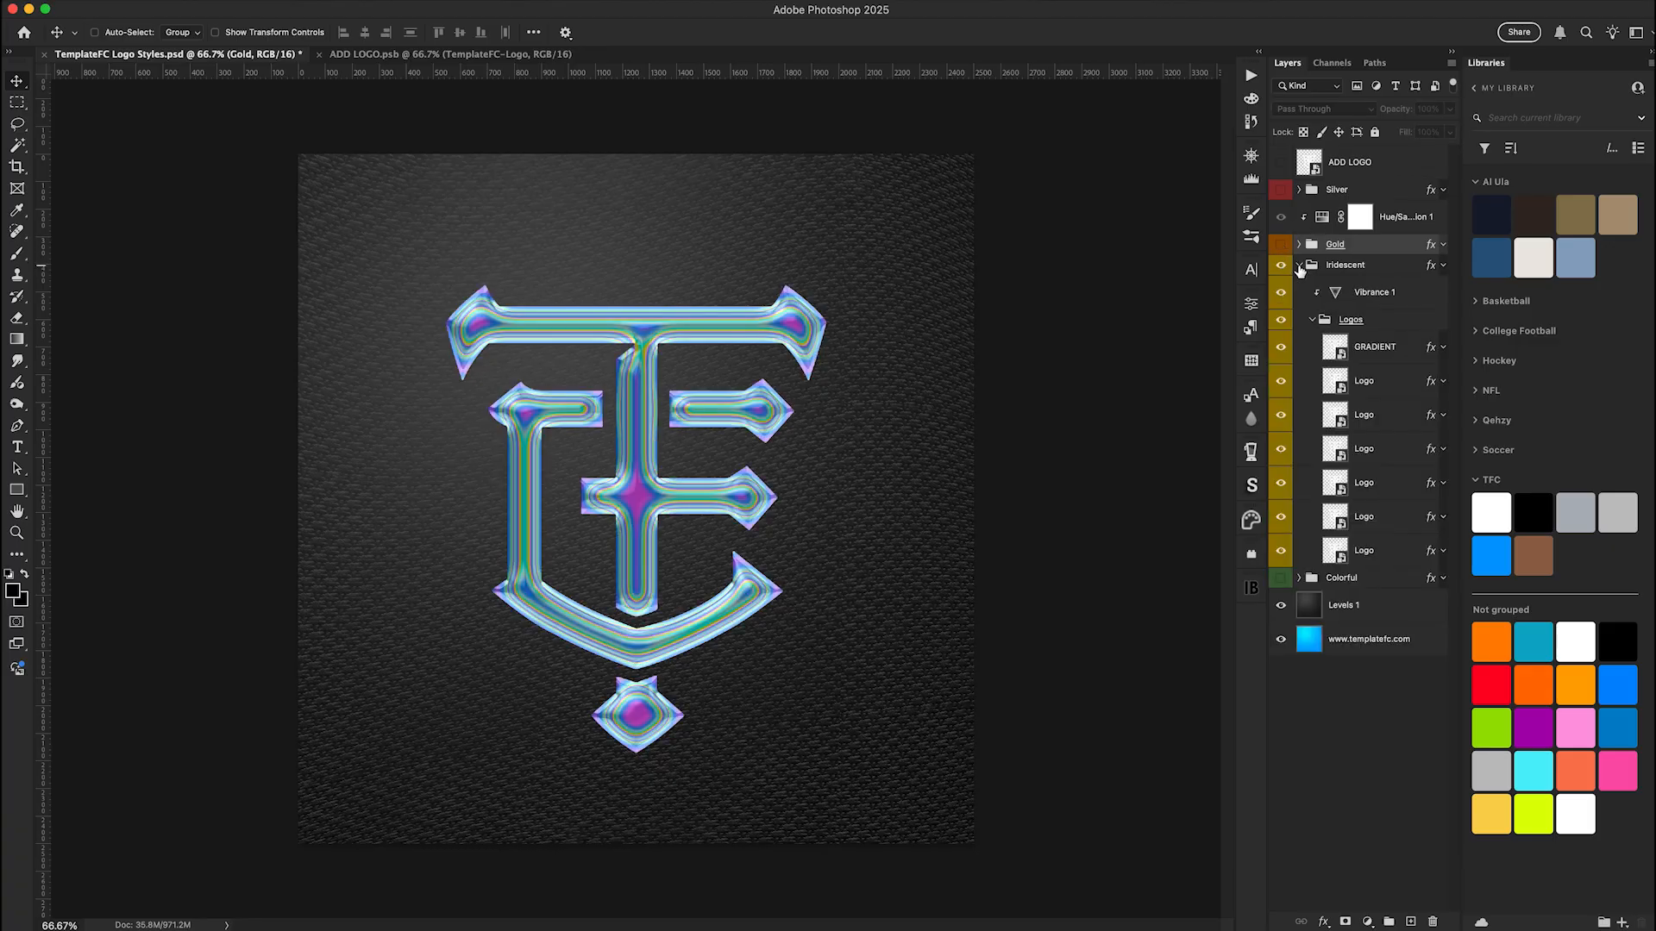
Open the Inner Glow gradient presets of the Iridescent group's GRADIENT layer, with the layer style dialog moved clear of the logo
click(1406, 360)
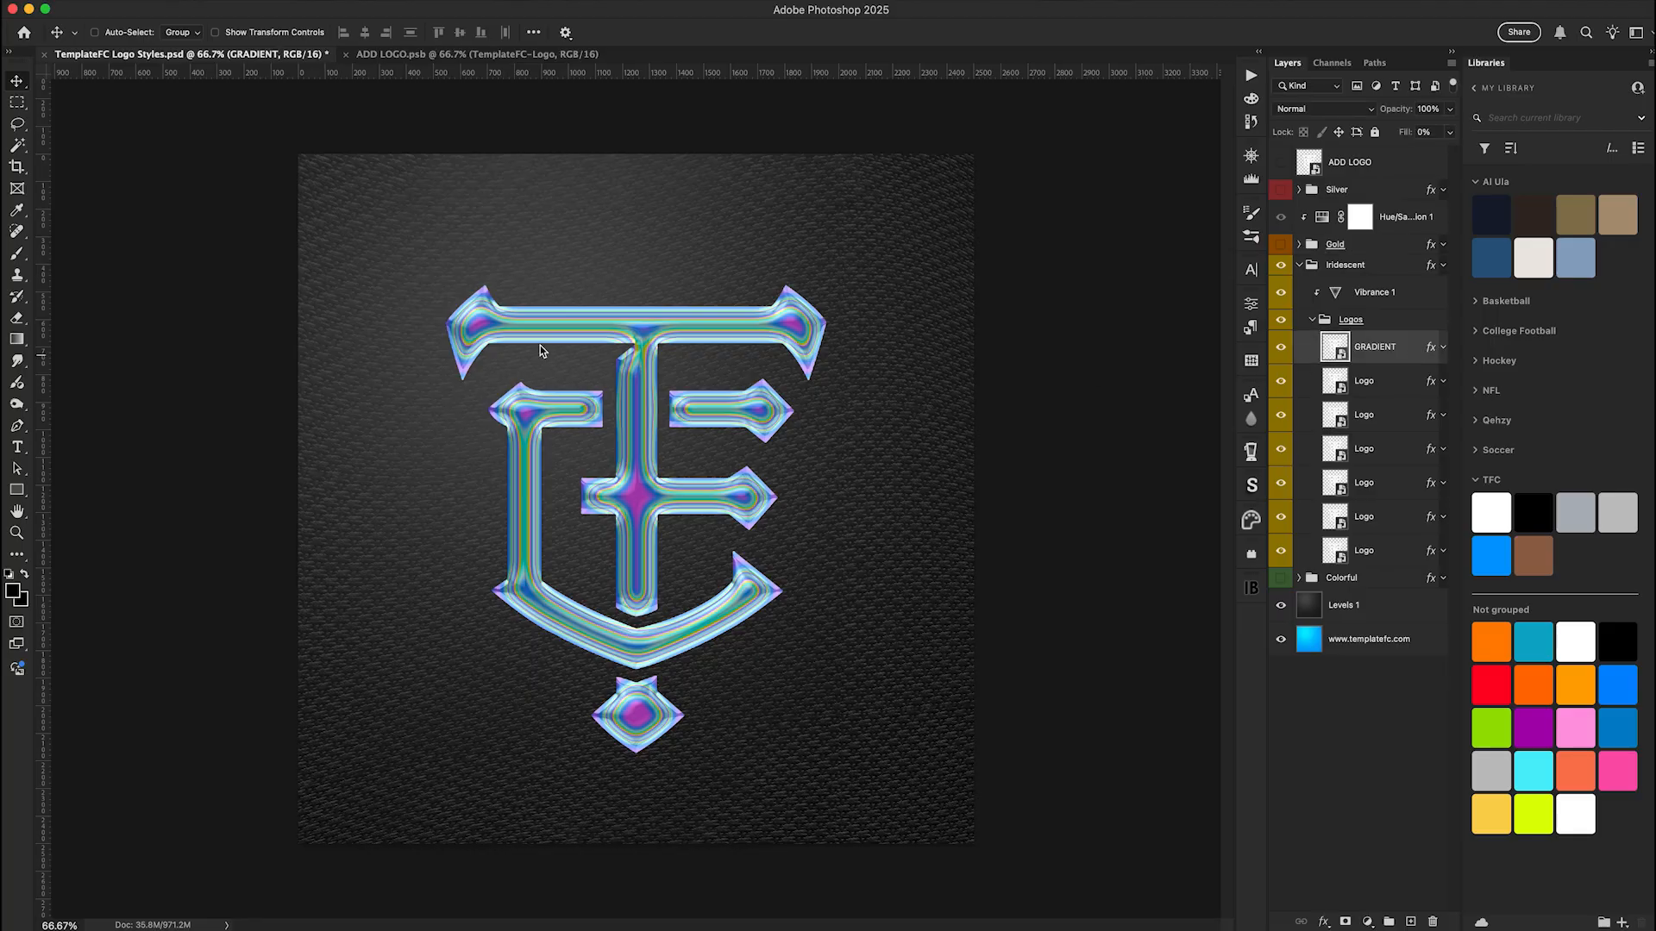
double_click(1406, 355)
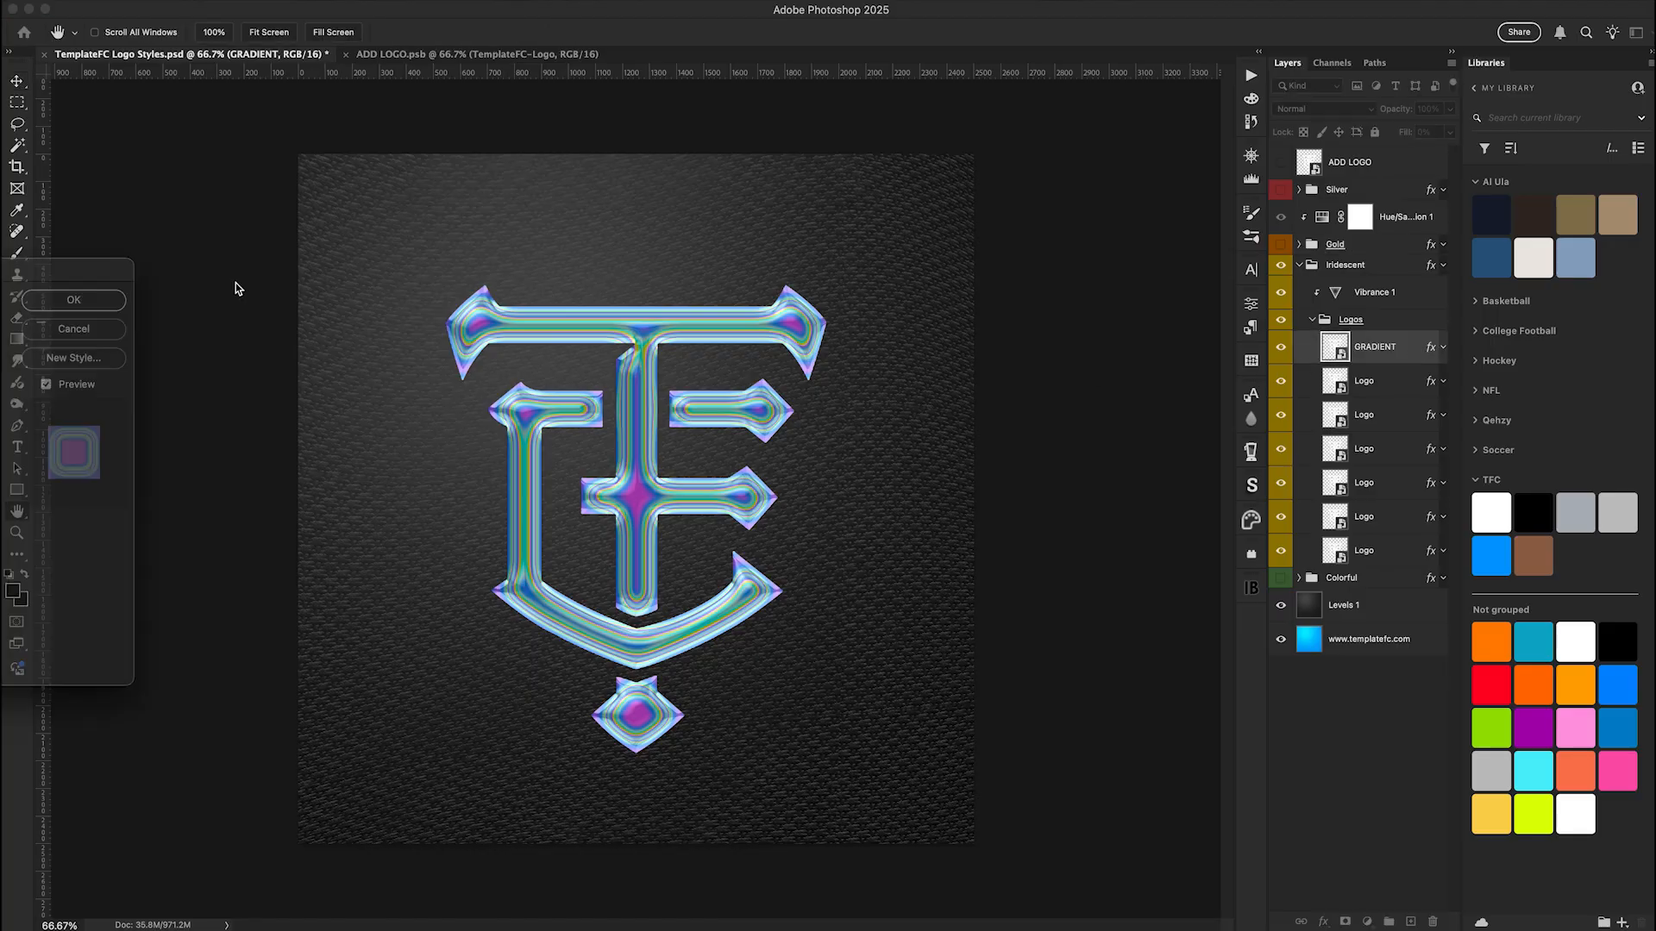
drag(38, 274, 1429, 386)
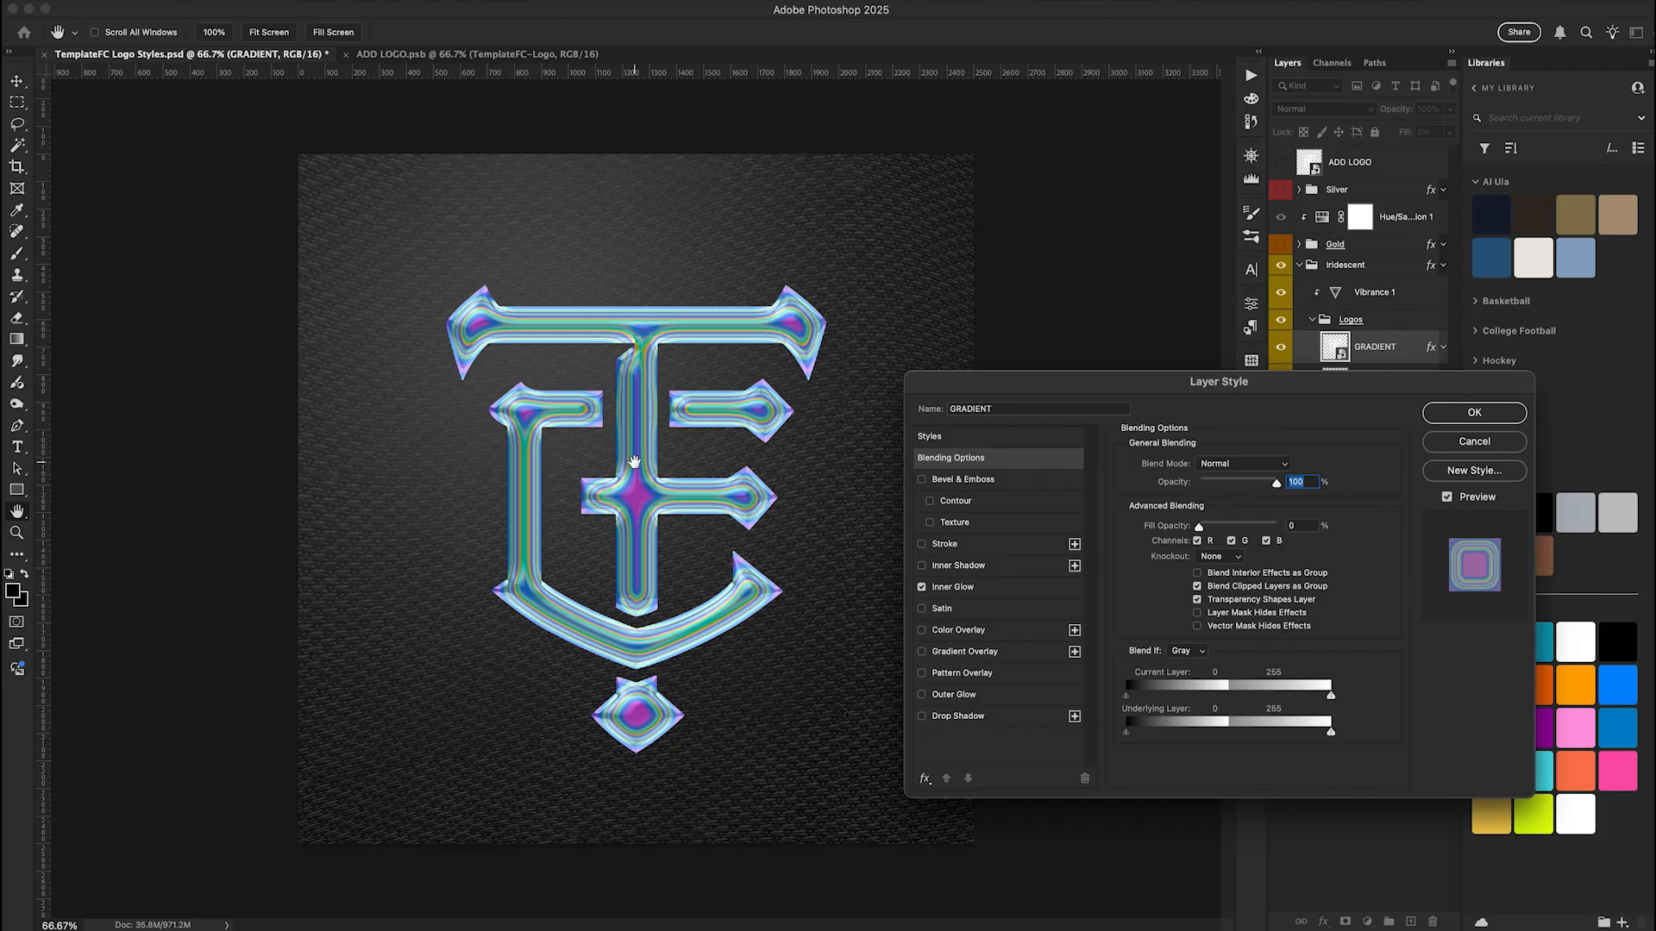
click(980, 591)
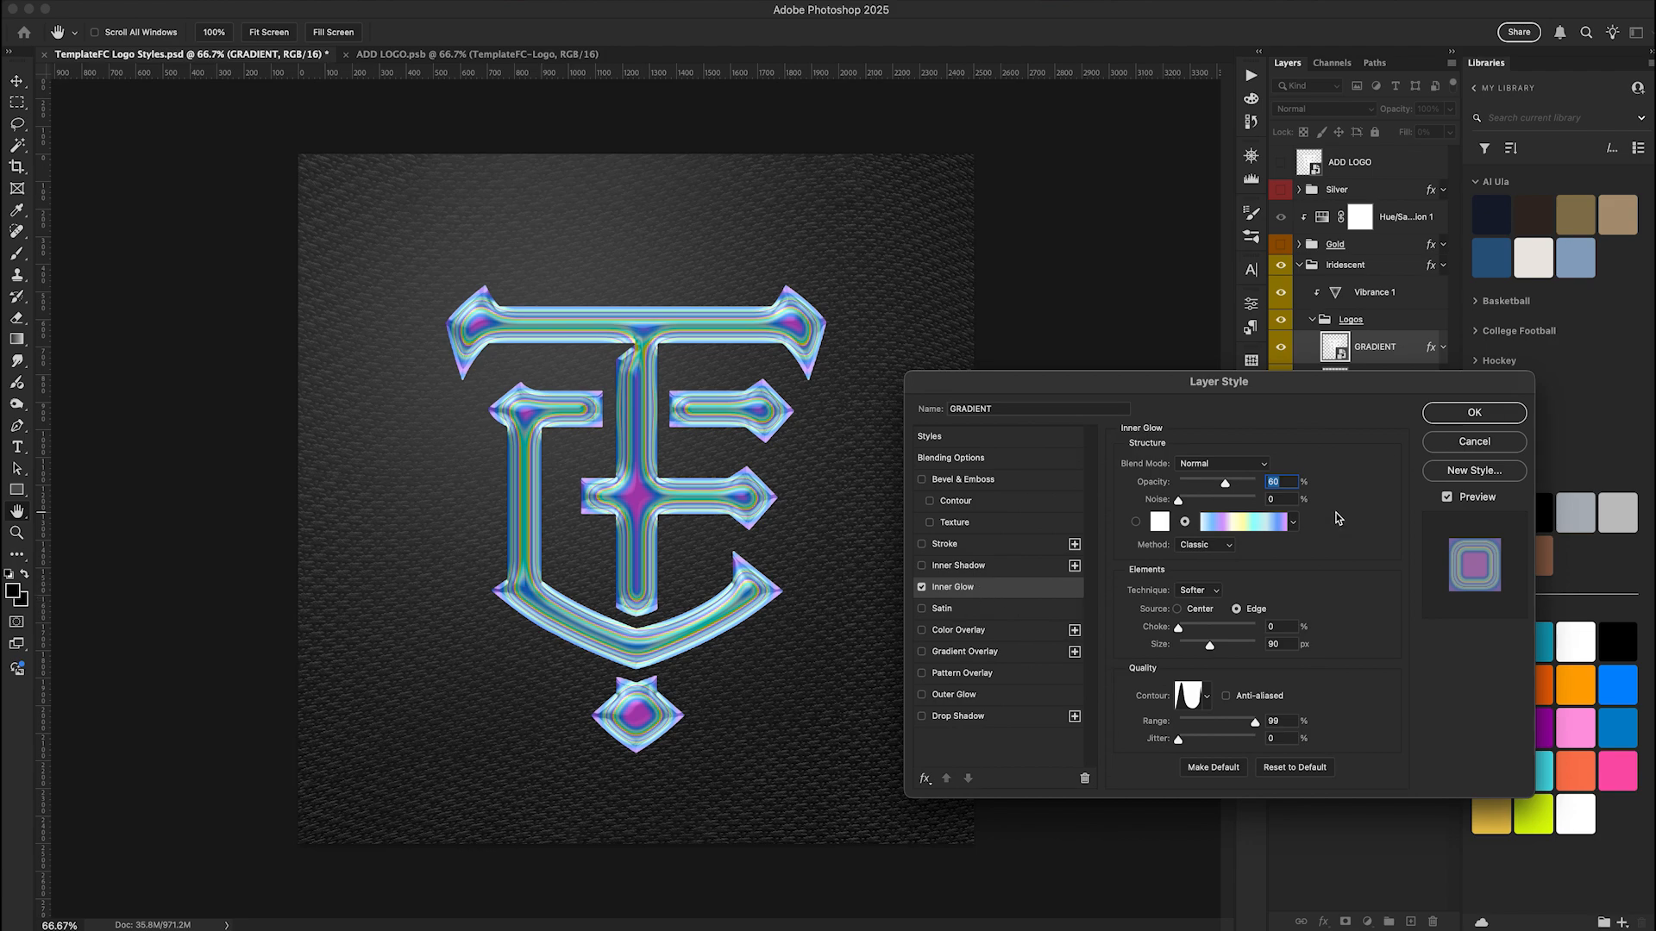
click(1292, 524)
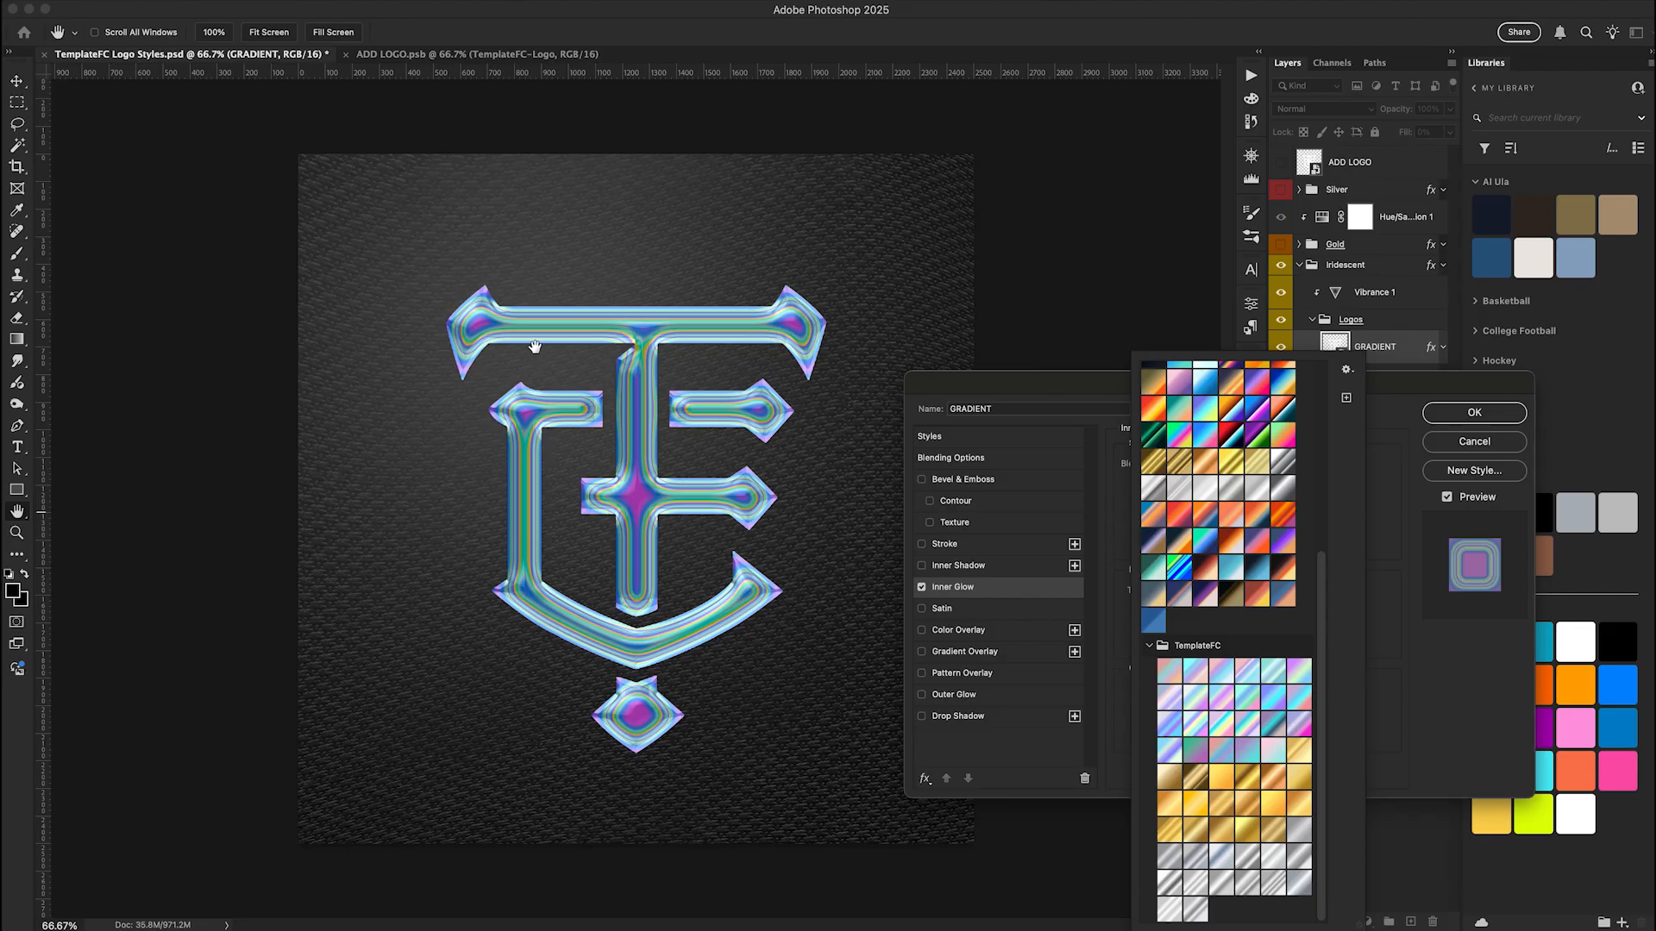
Preview the TemplateFC gradient presets on the inner glow one after another, from the first iridescent one into the gold ones
click(1169, 670)
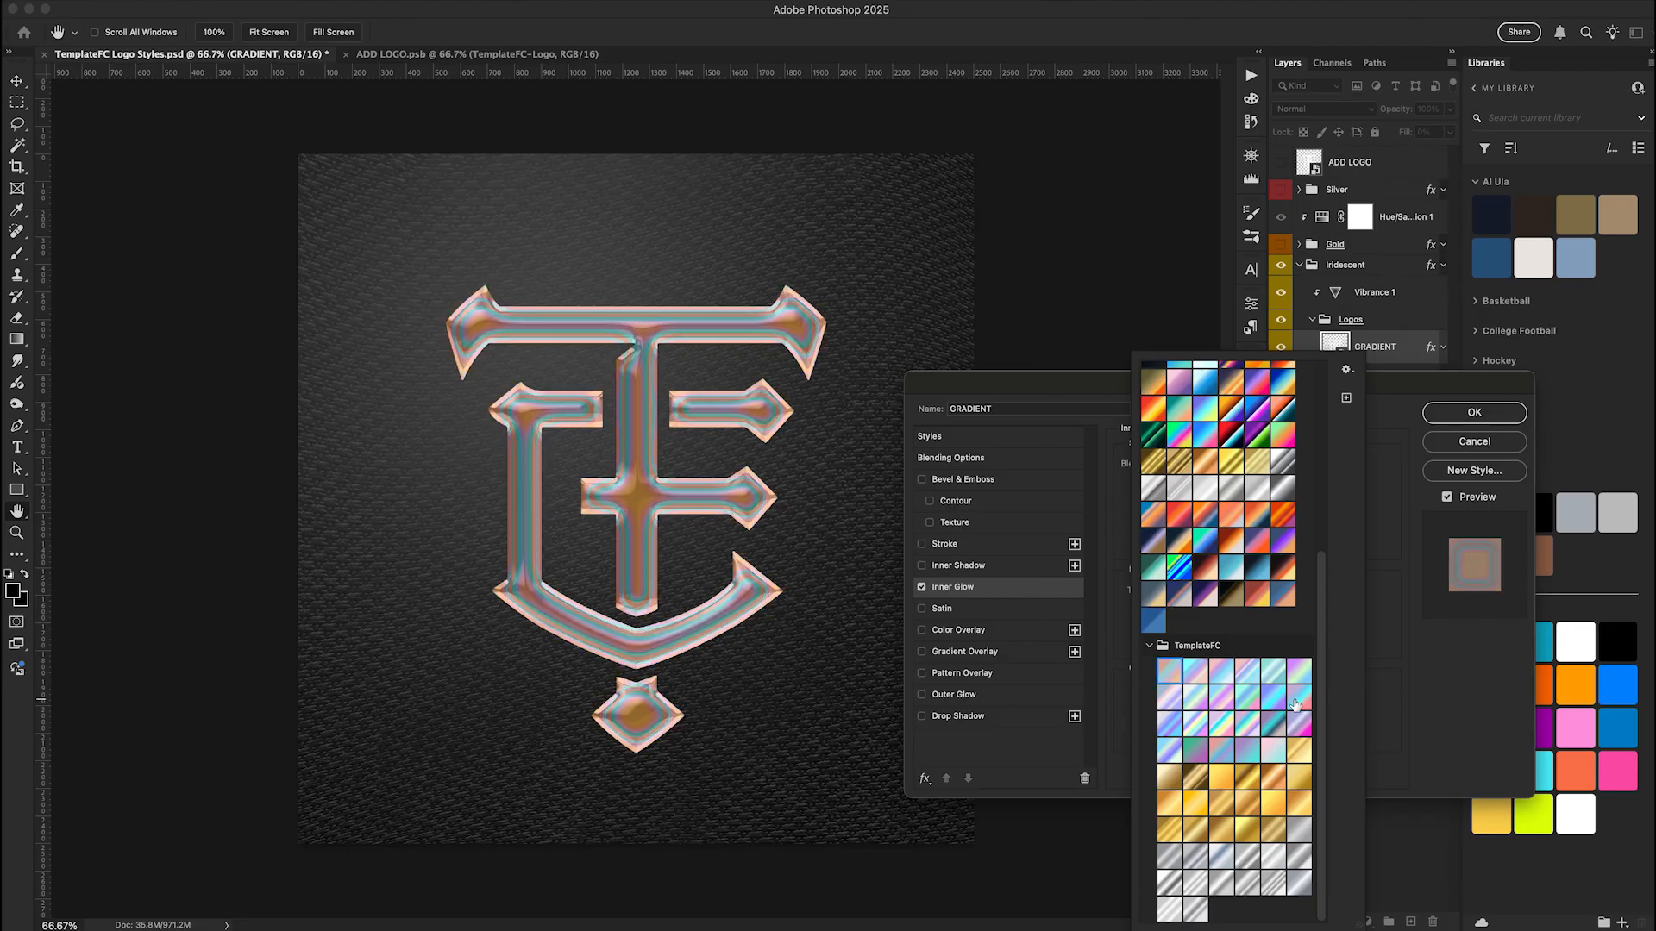
click(1294, 705)
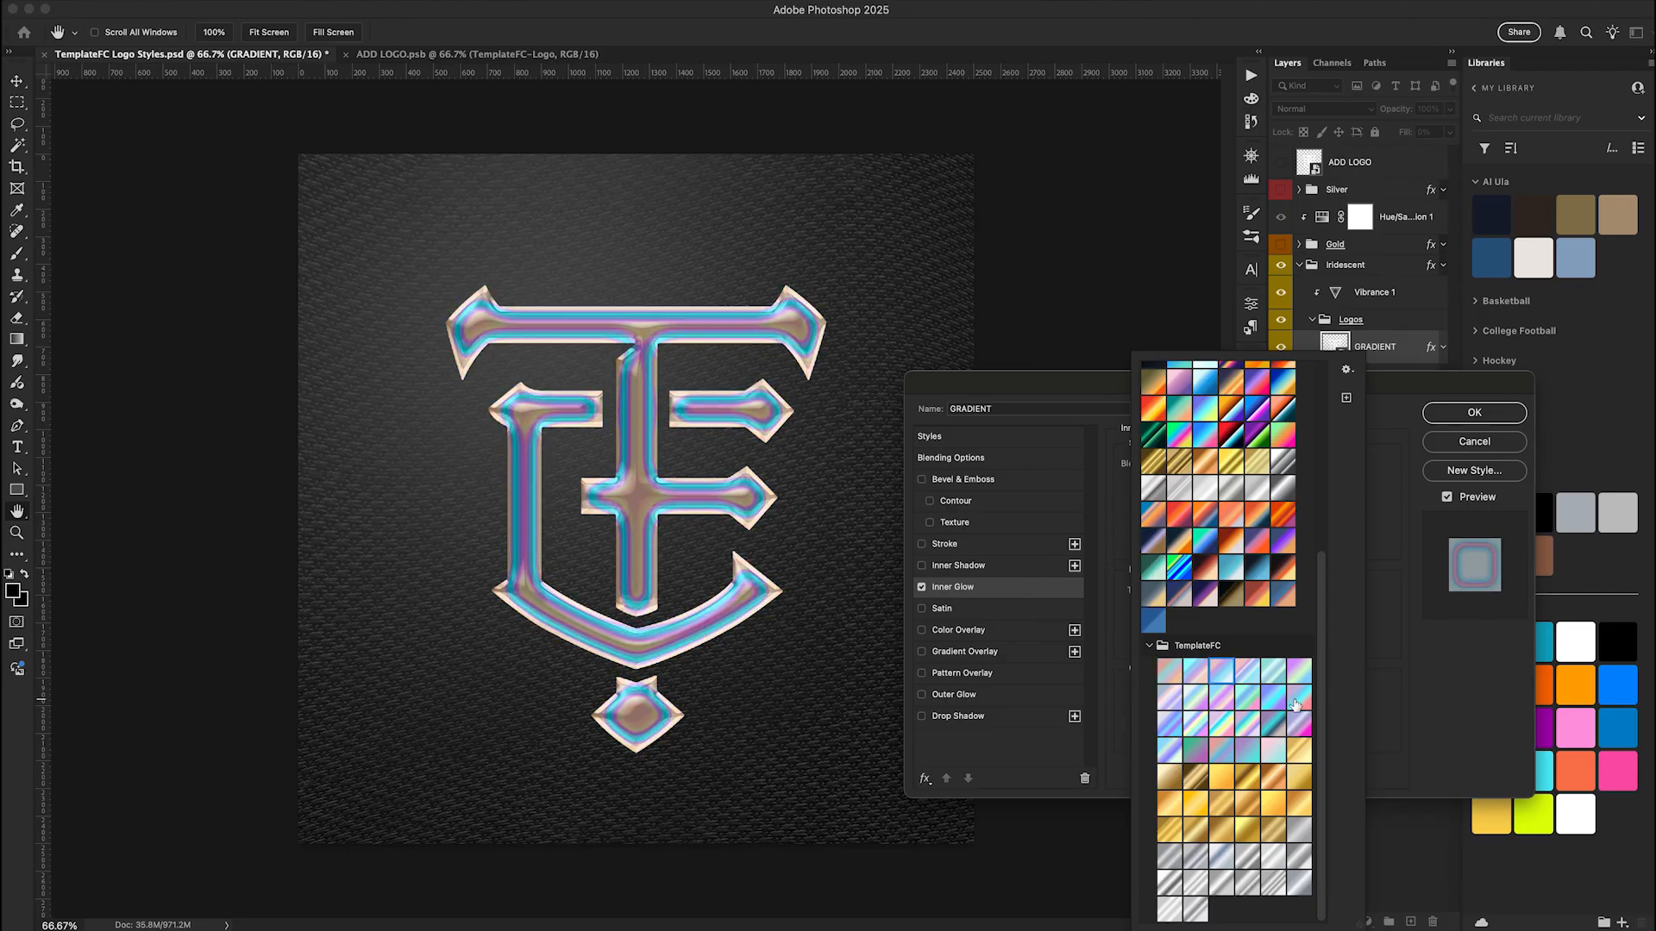
key(Right)
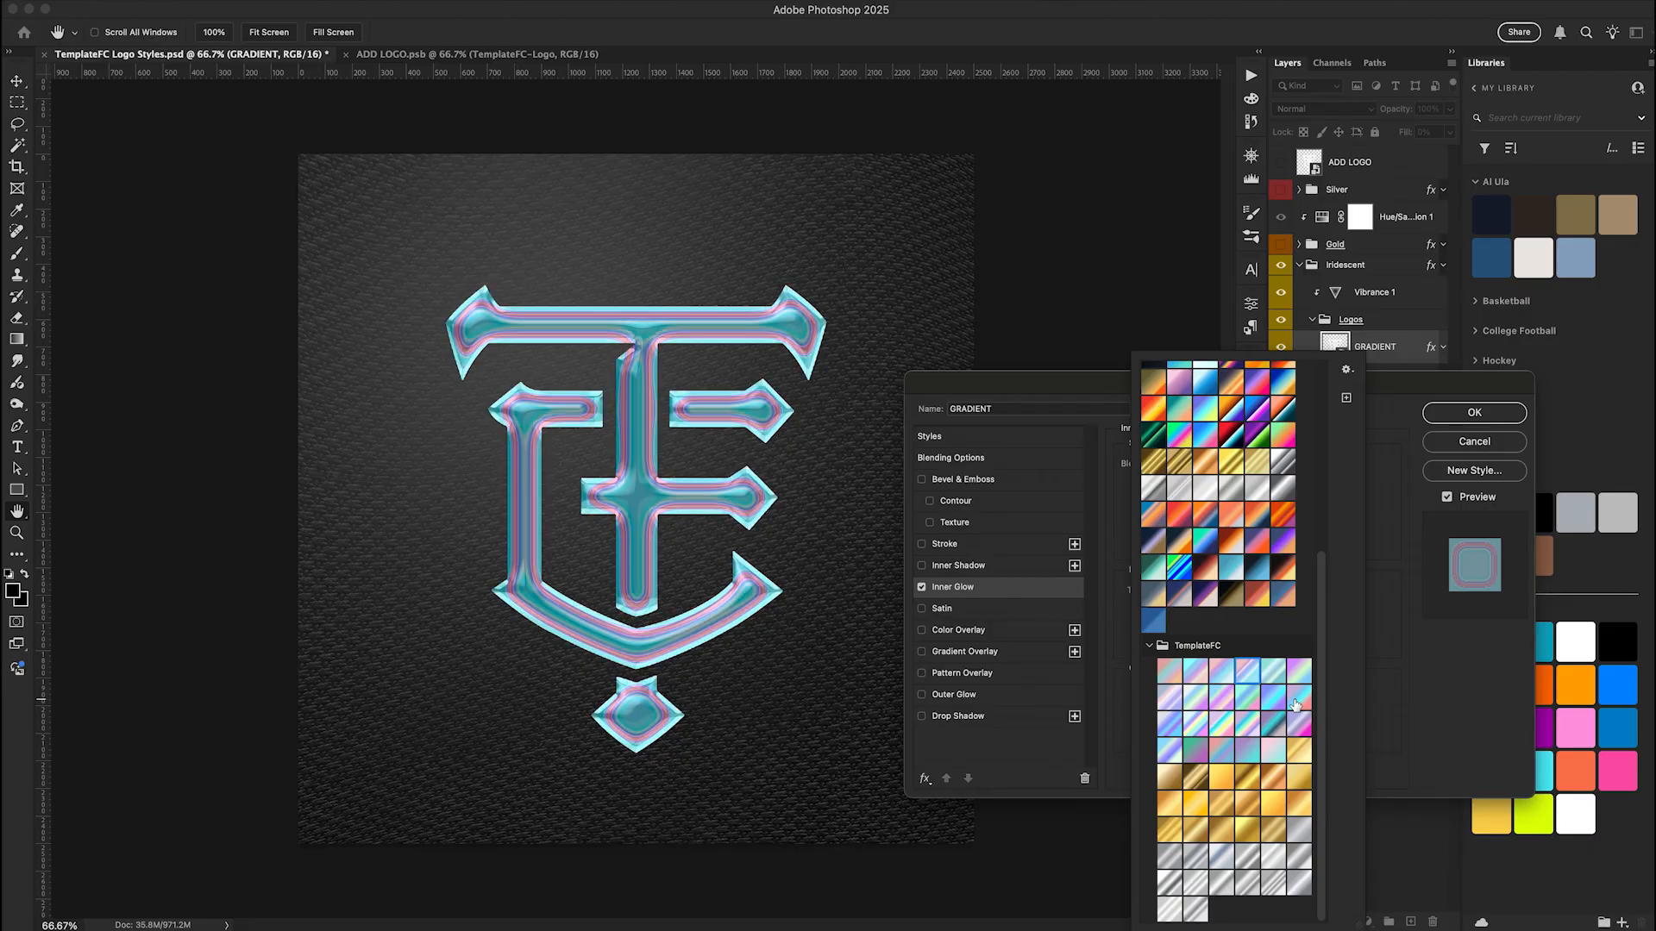
key(Right)
key(Right)
key(Right)
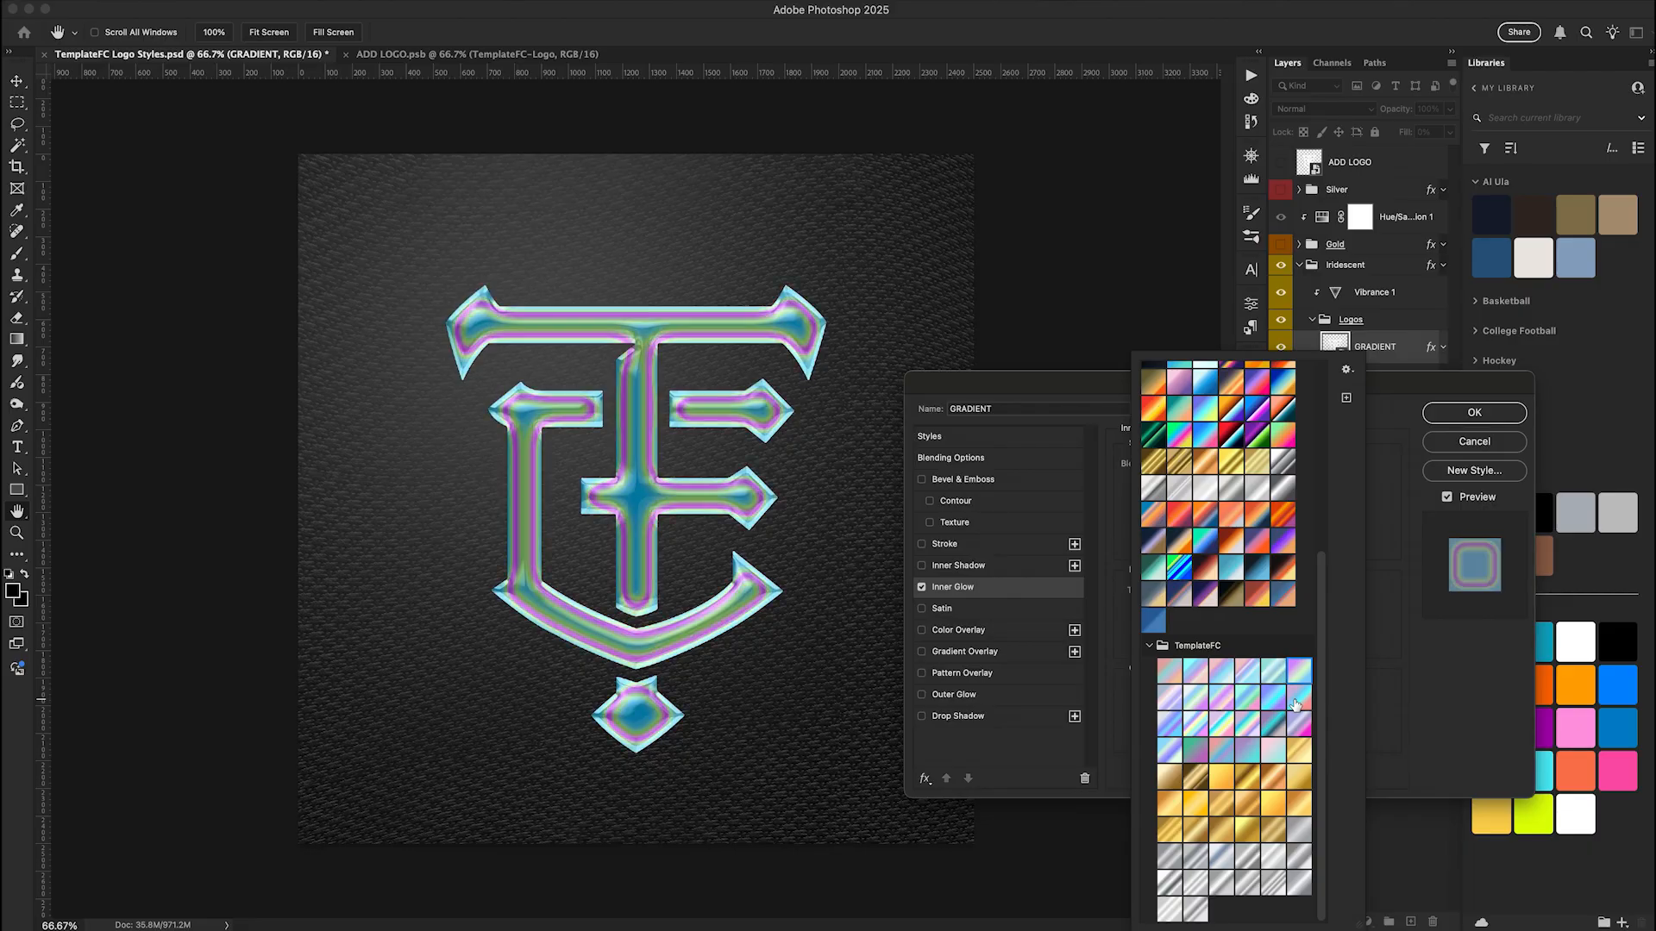
key(Right)
key(Right)
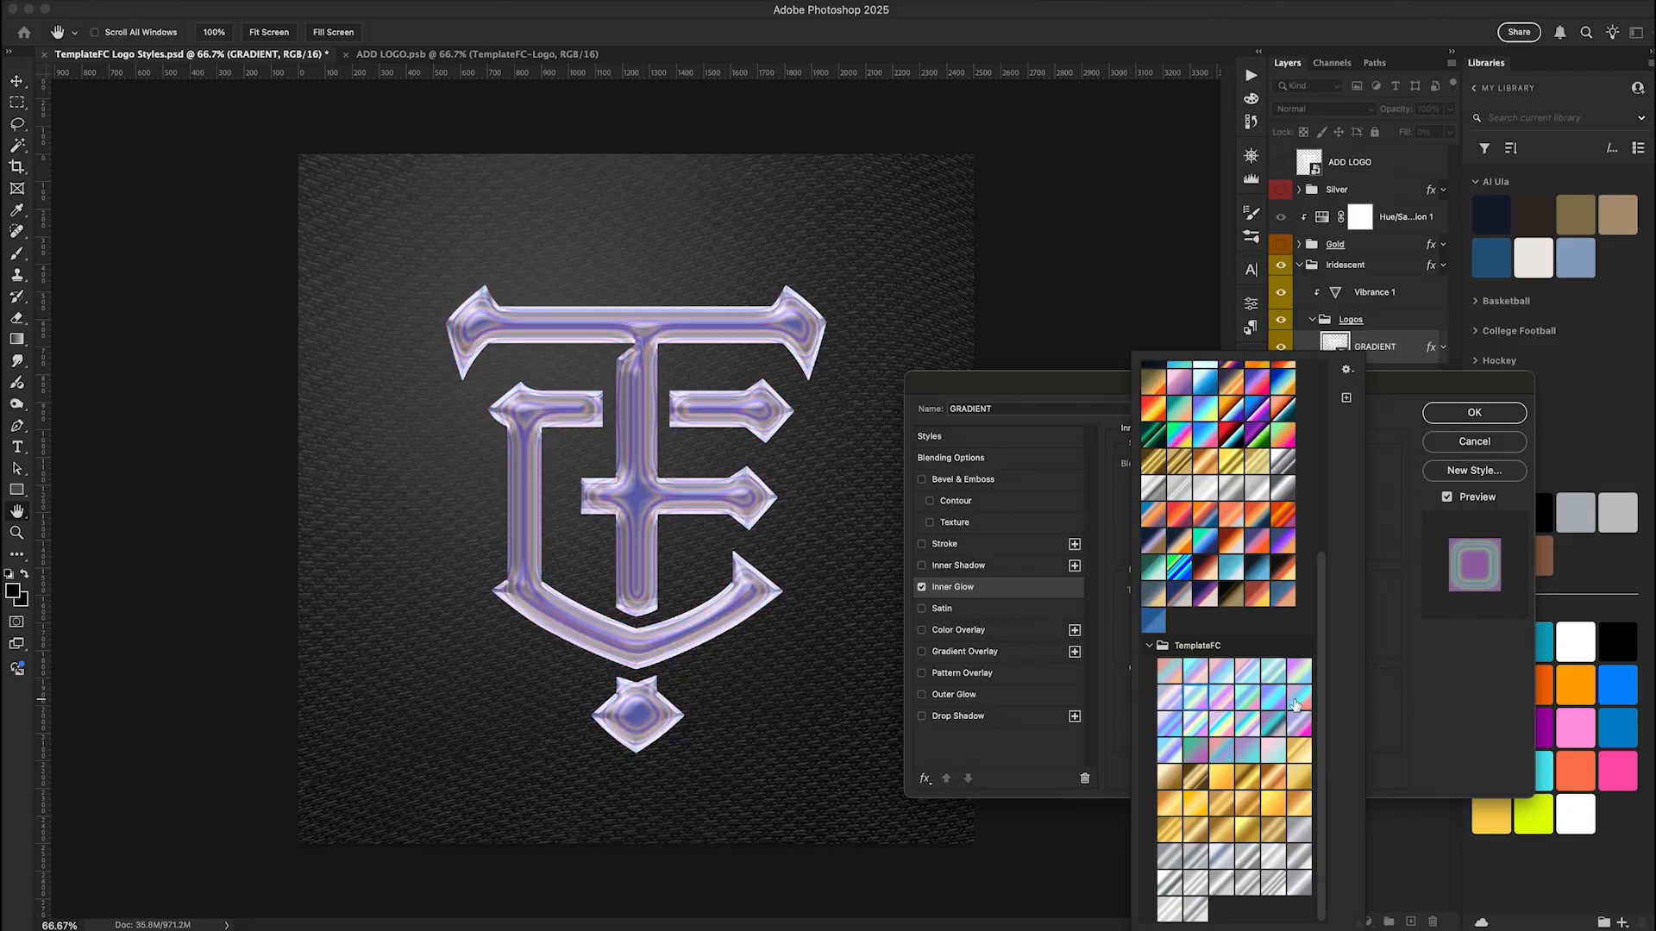
key(Right)
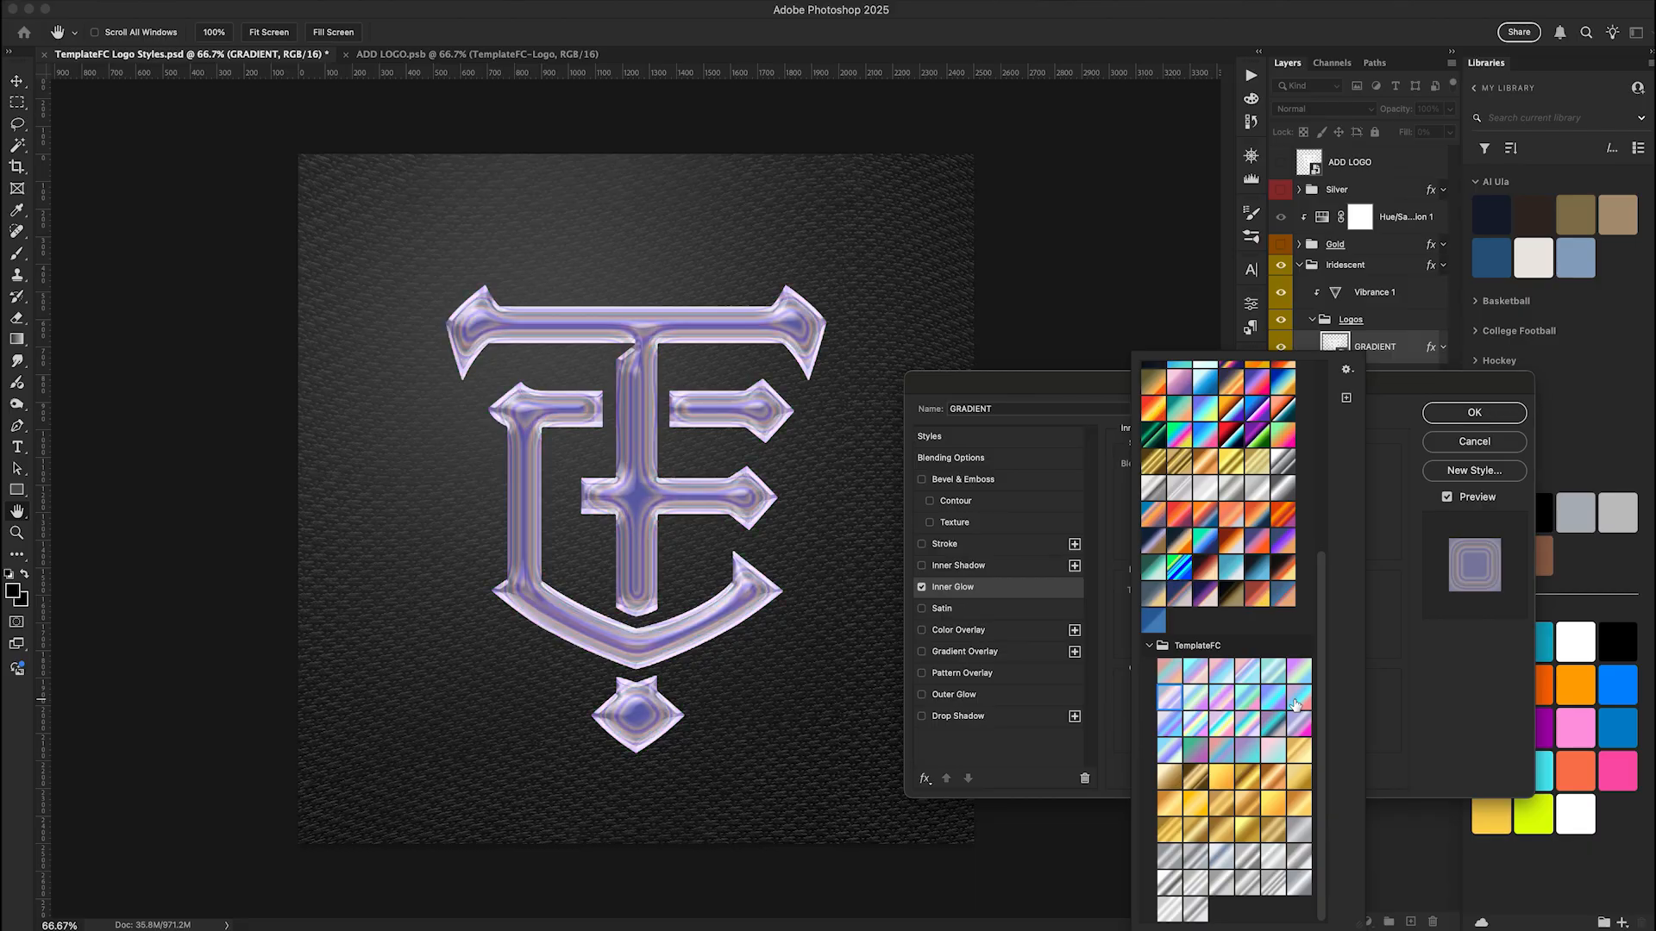
key(Right)
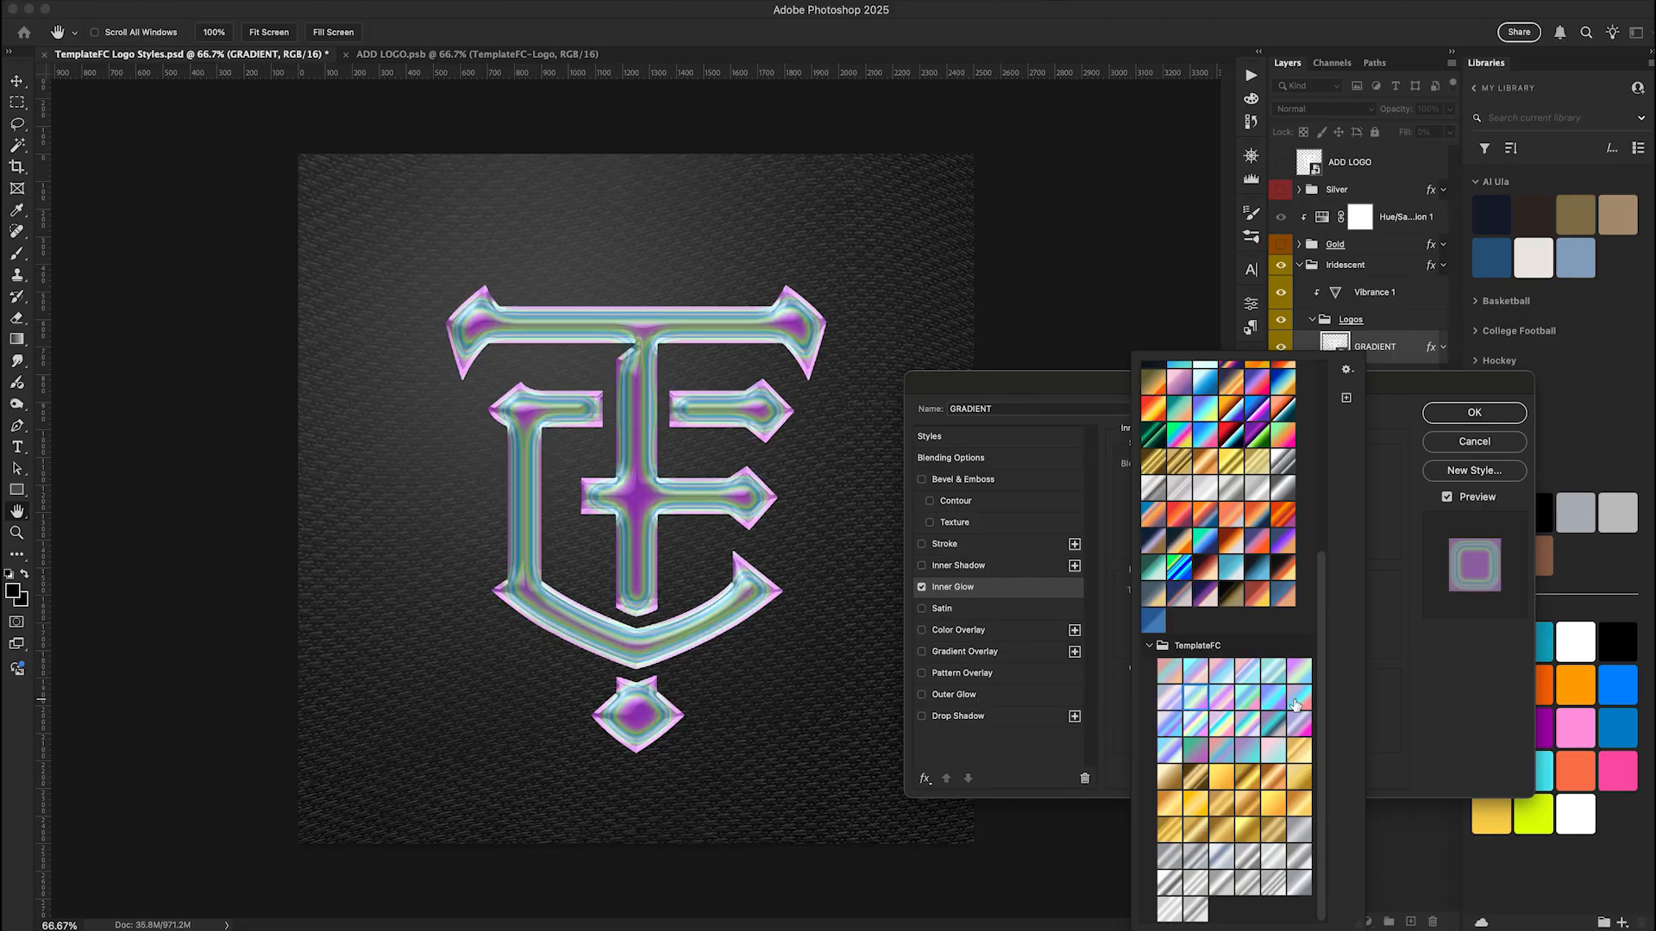
key(Right)
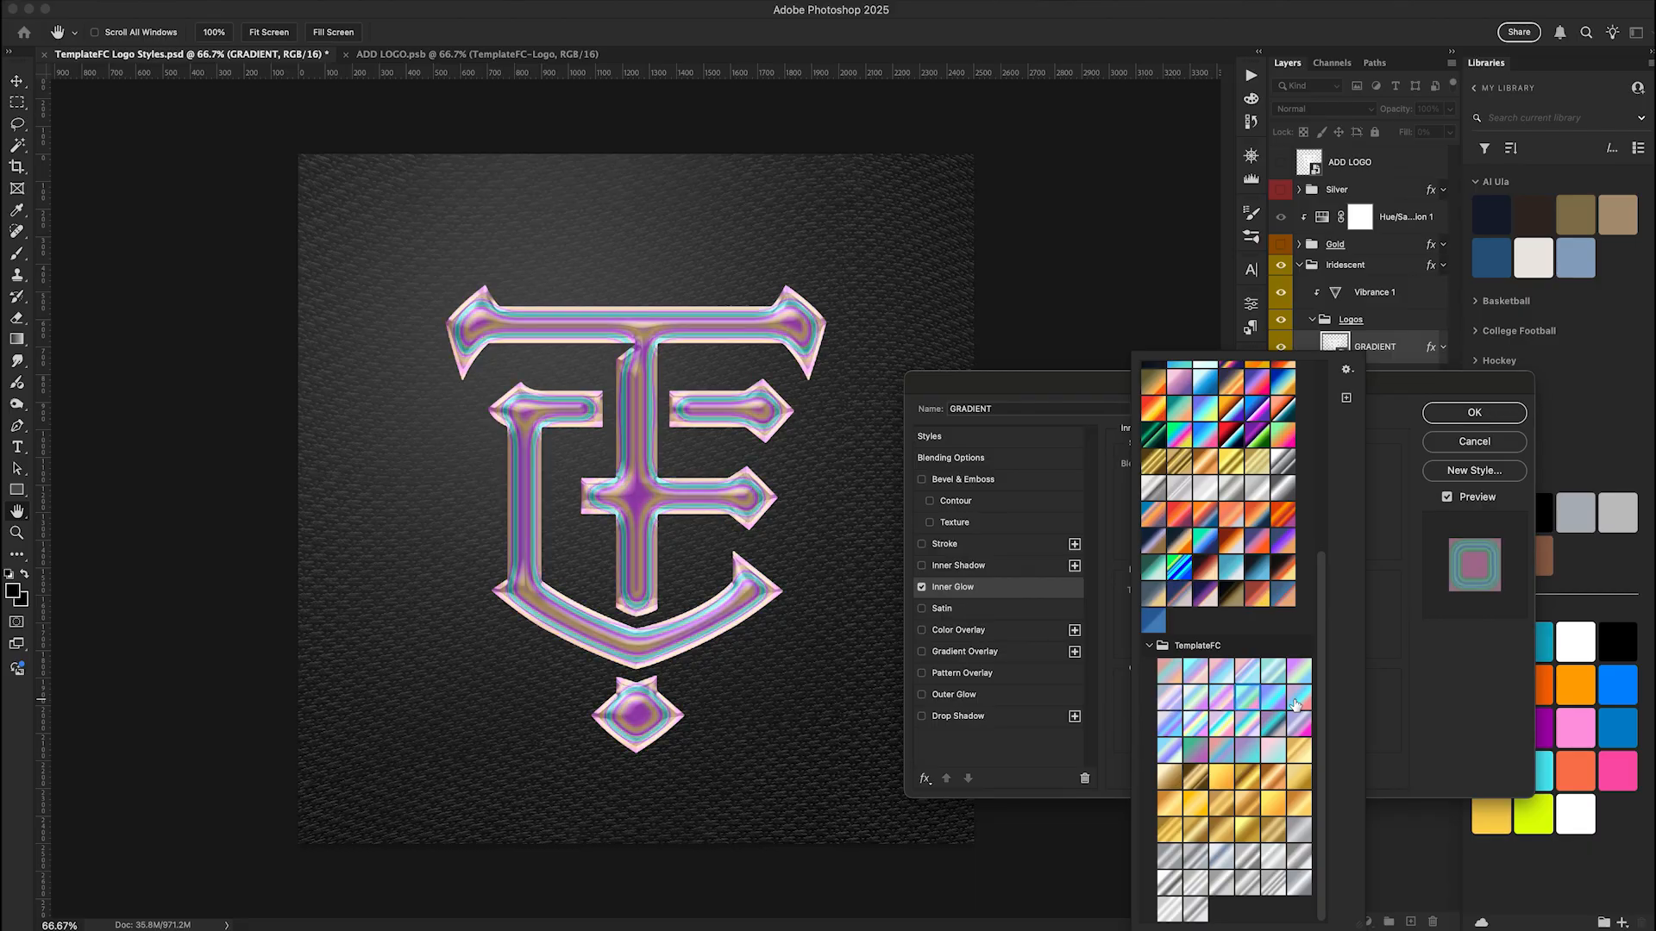
key(Right)
key(Right)
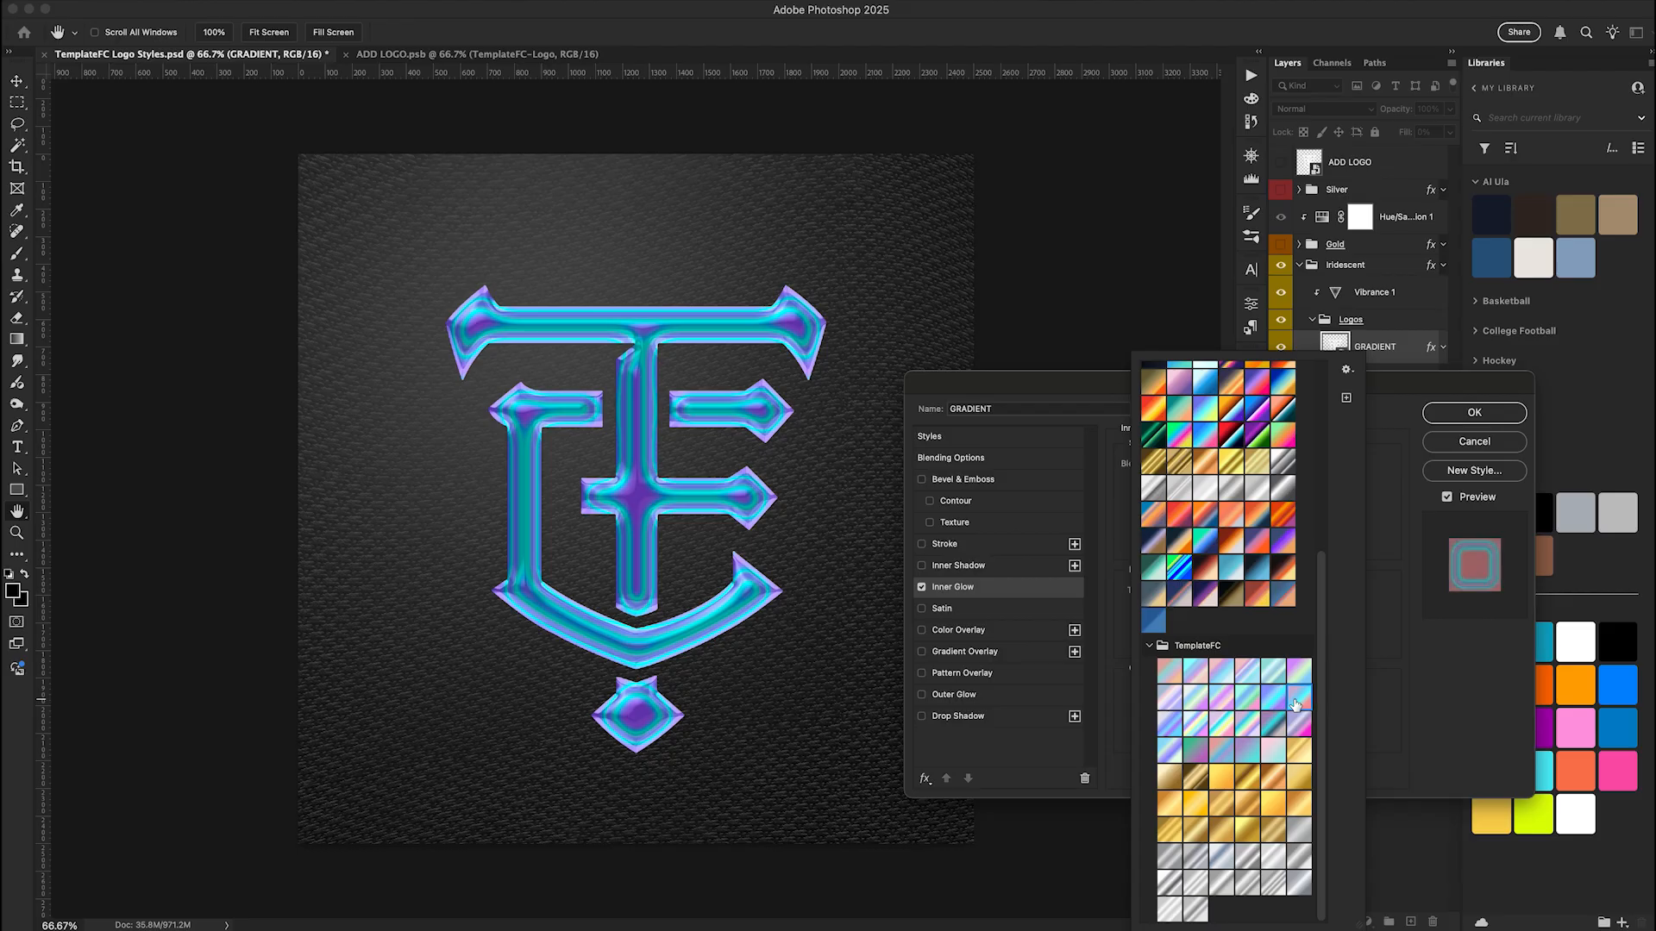
key(Right)
key(Right)
key(Right)
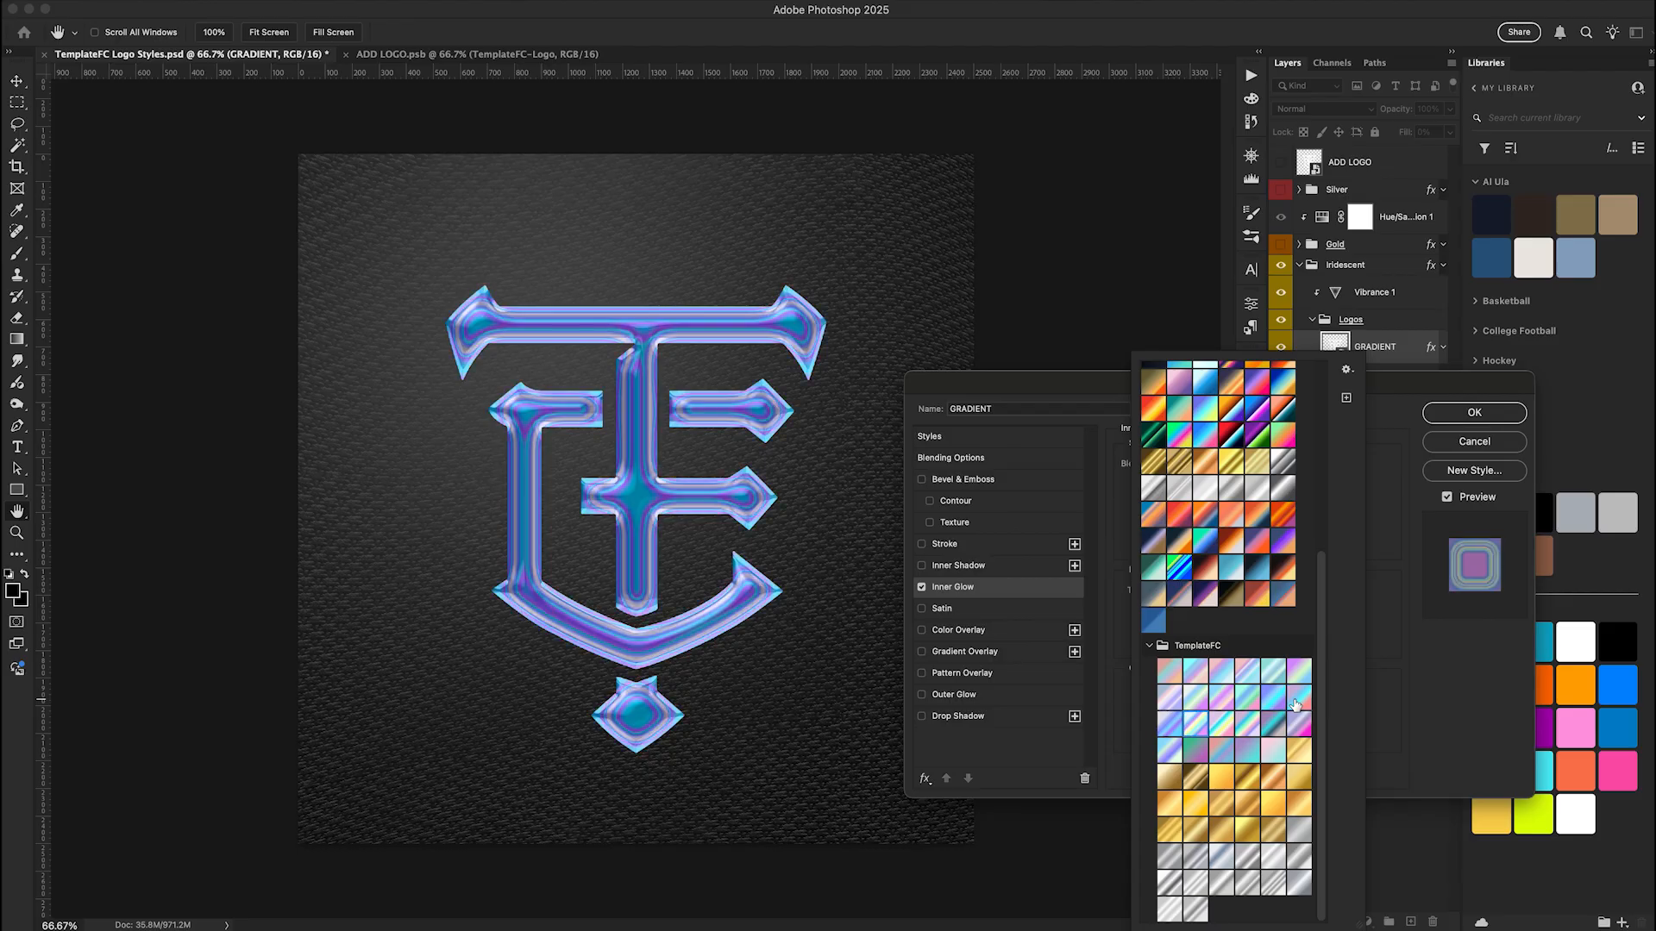
key(Right)
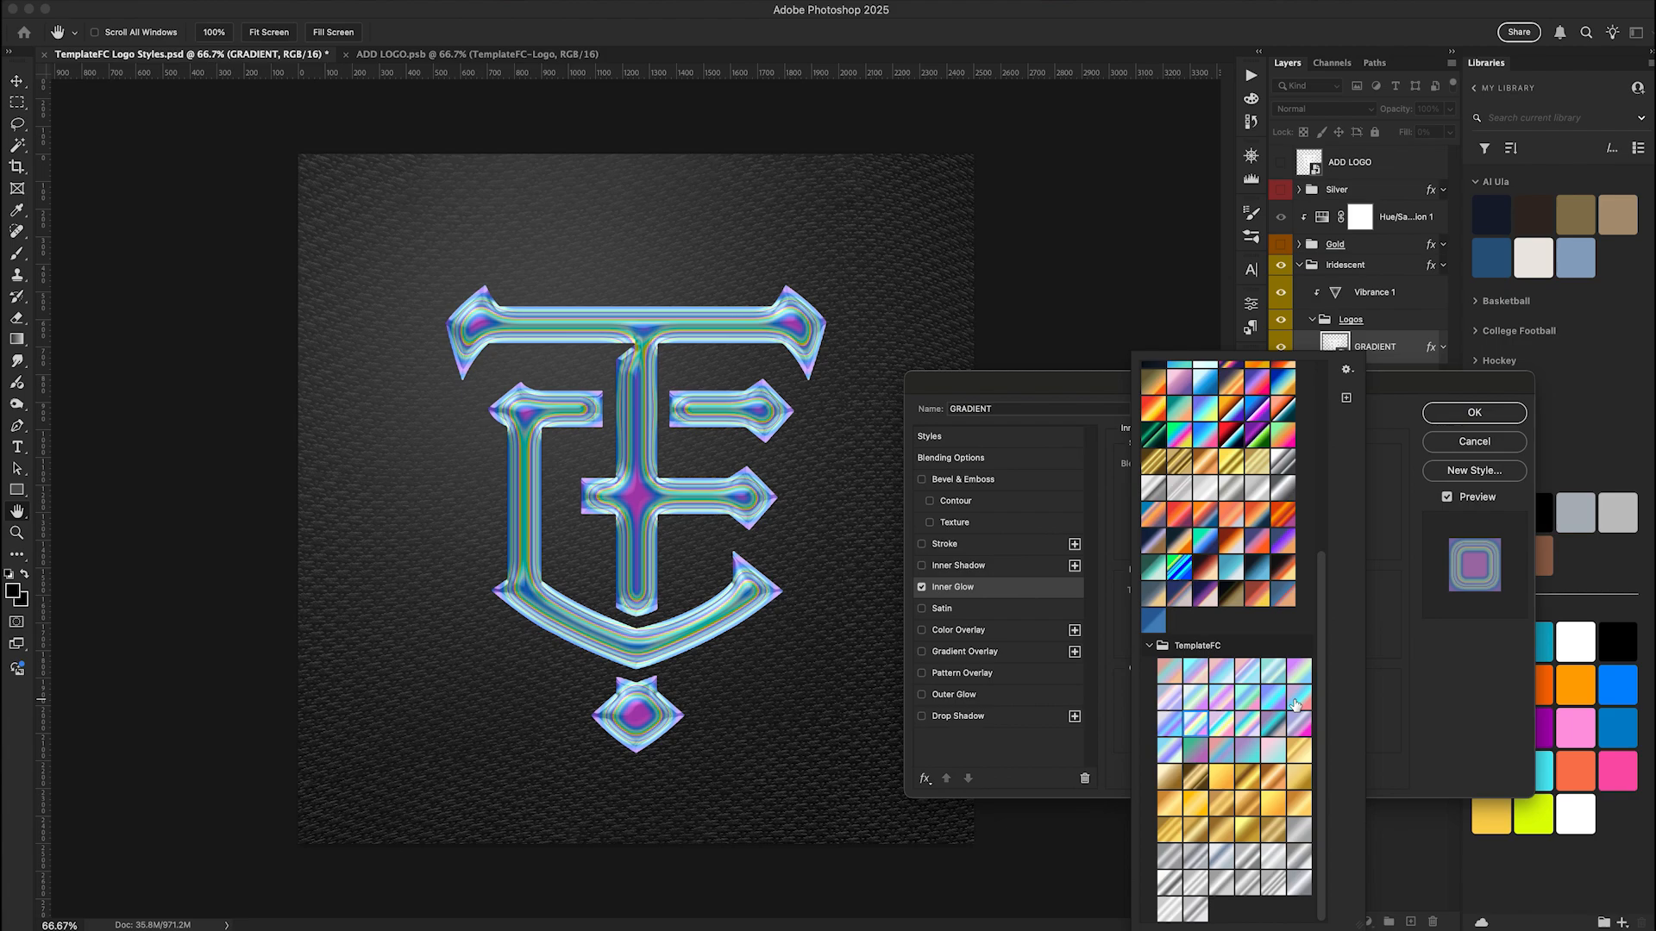
key(Right)
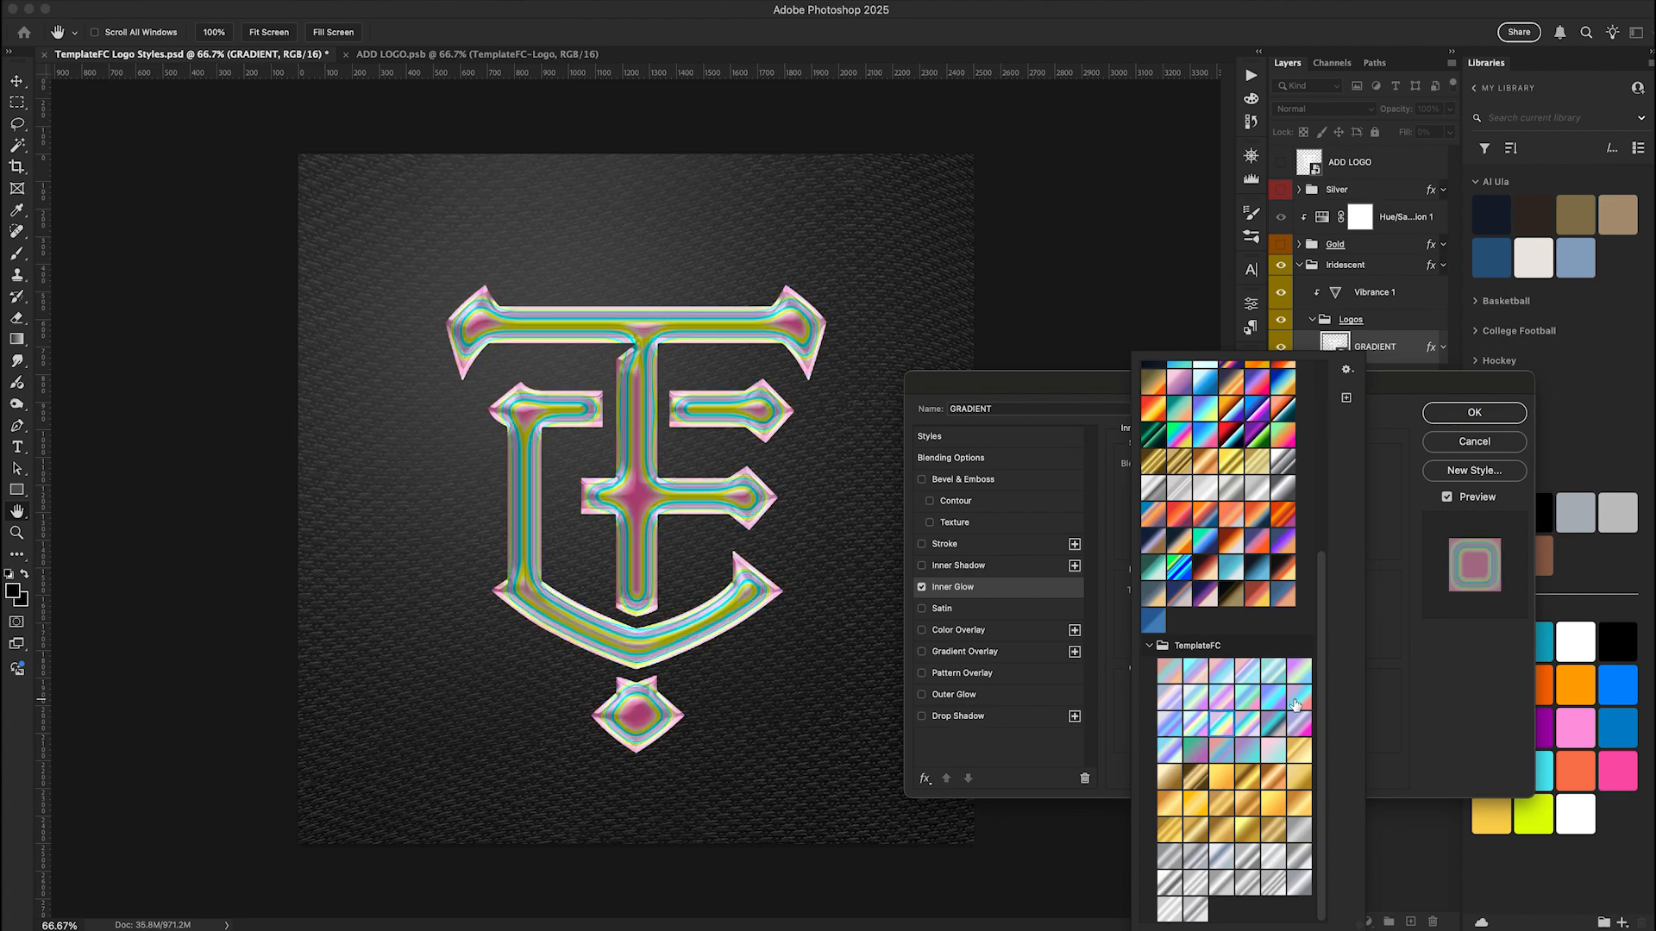
key(Right)
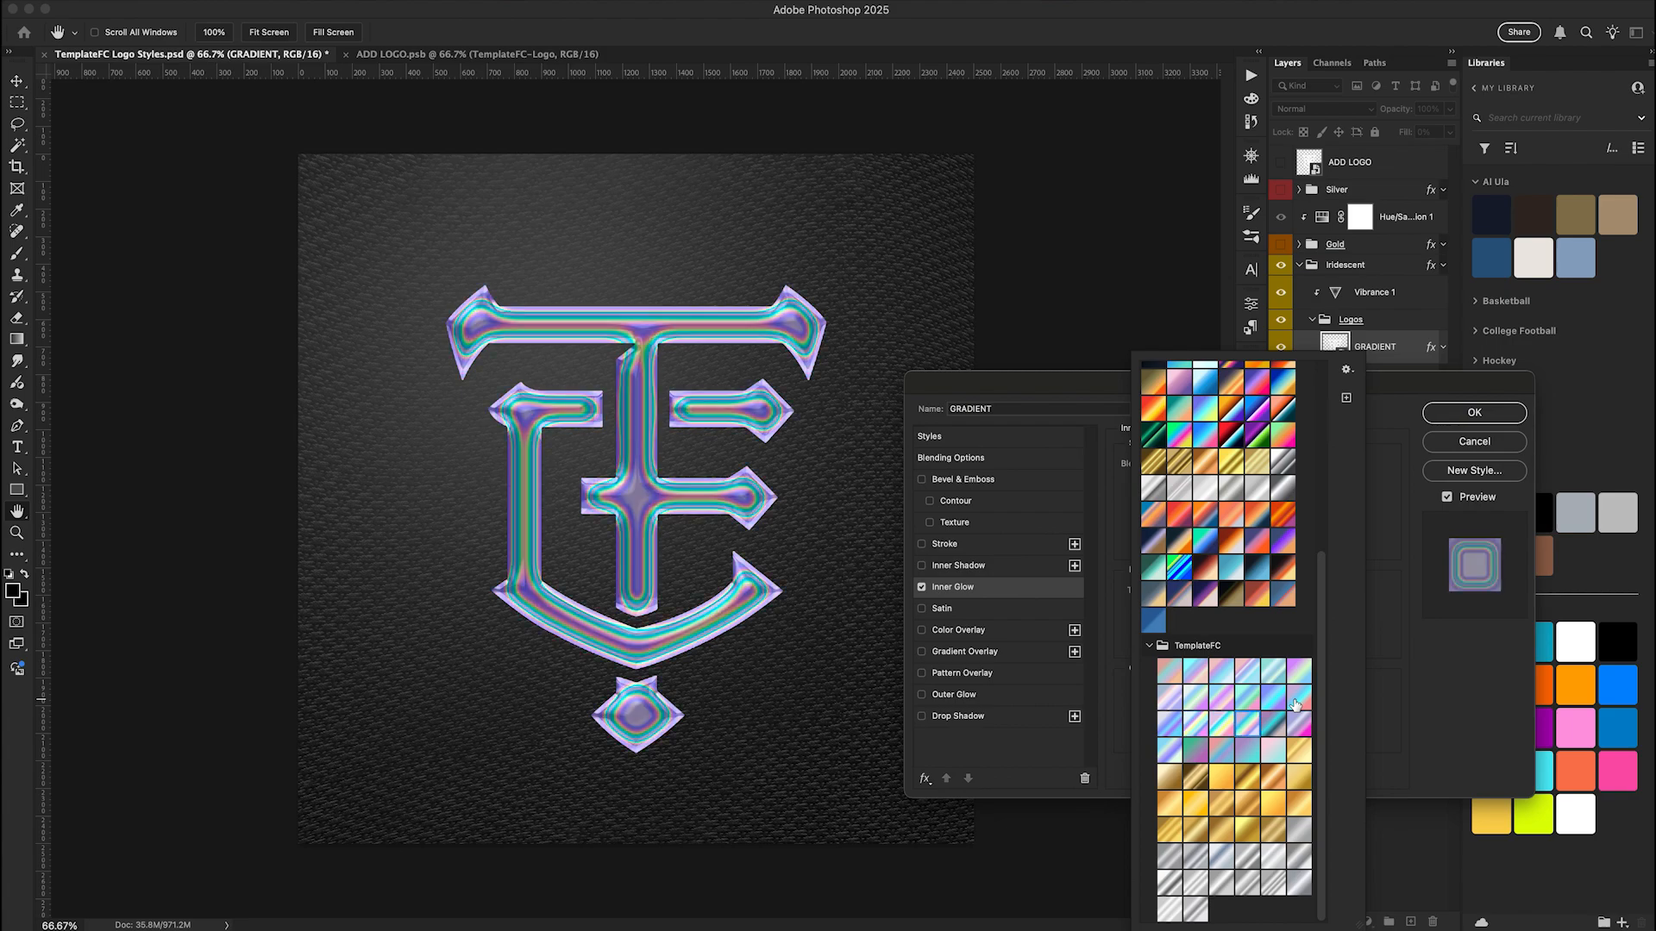
key(Right)
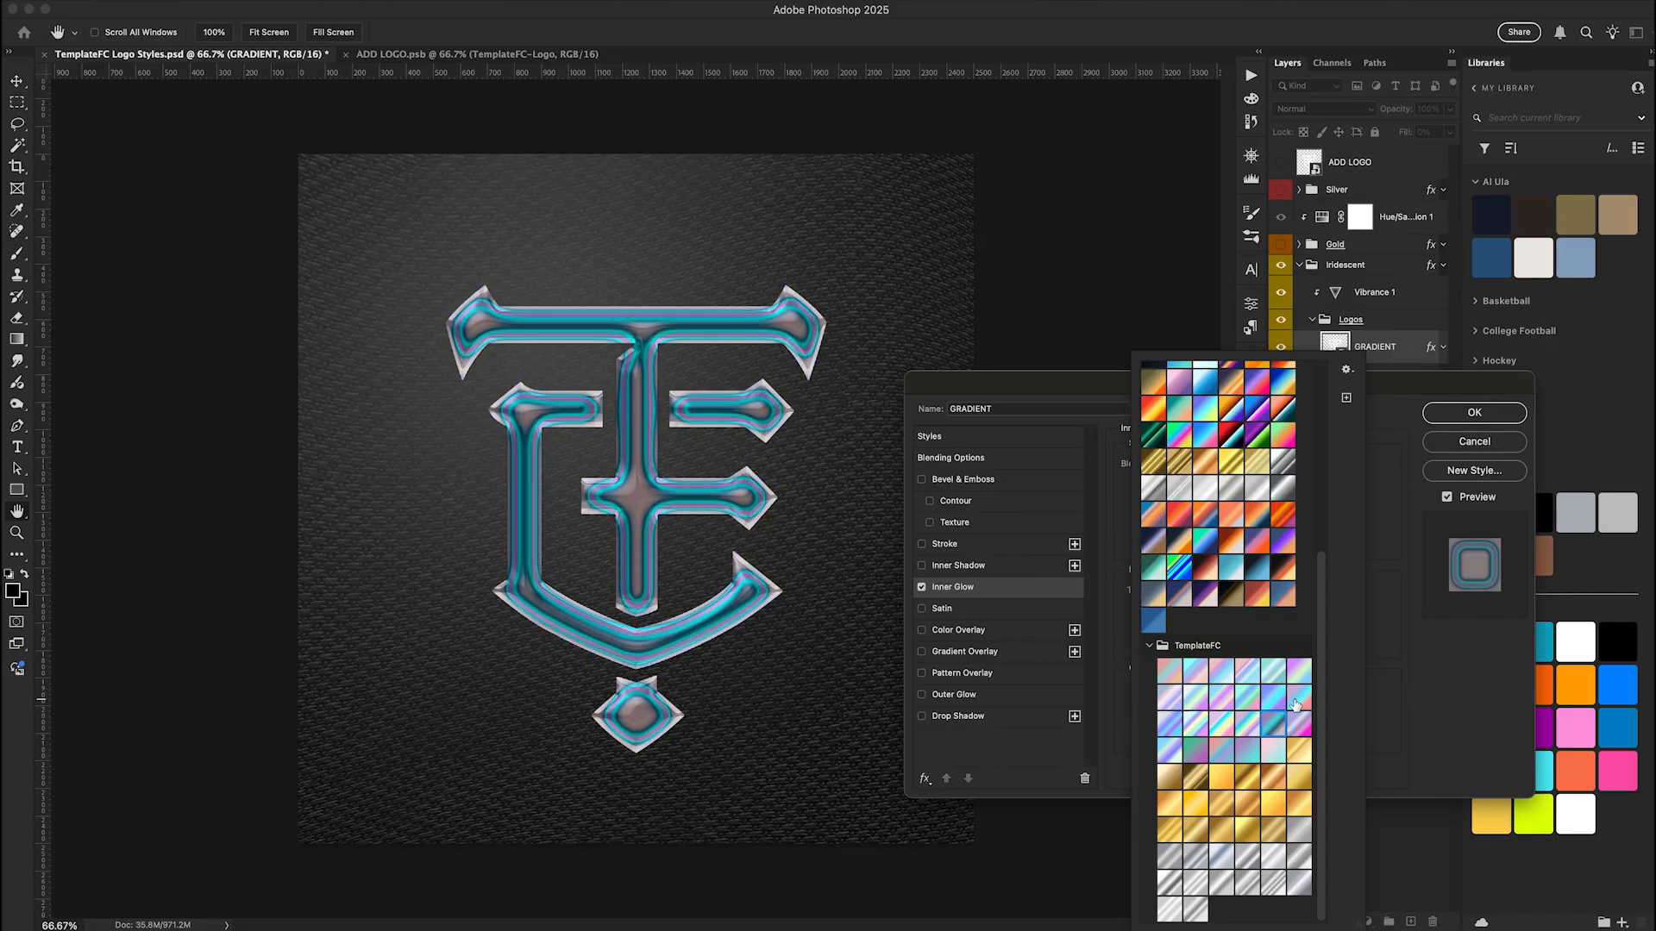
key(Right)
key(Right)
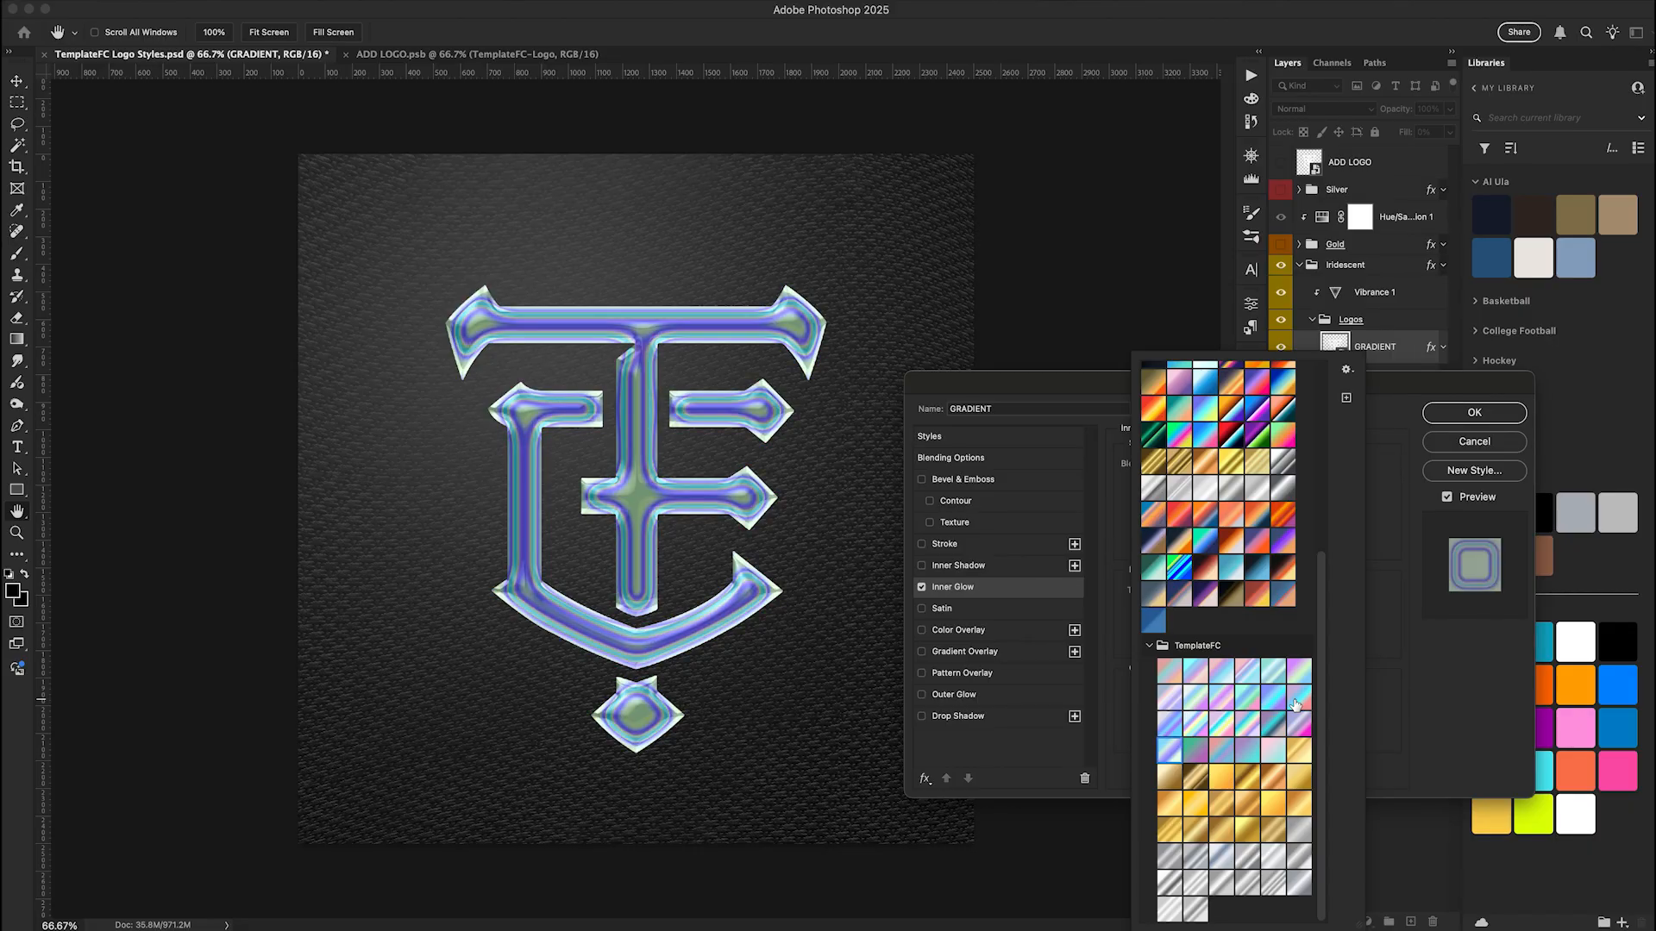
key(Right)
key(Right)
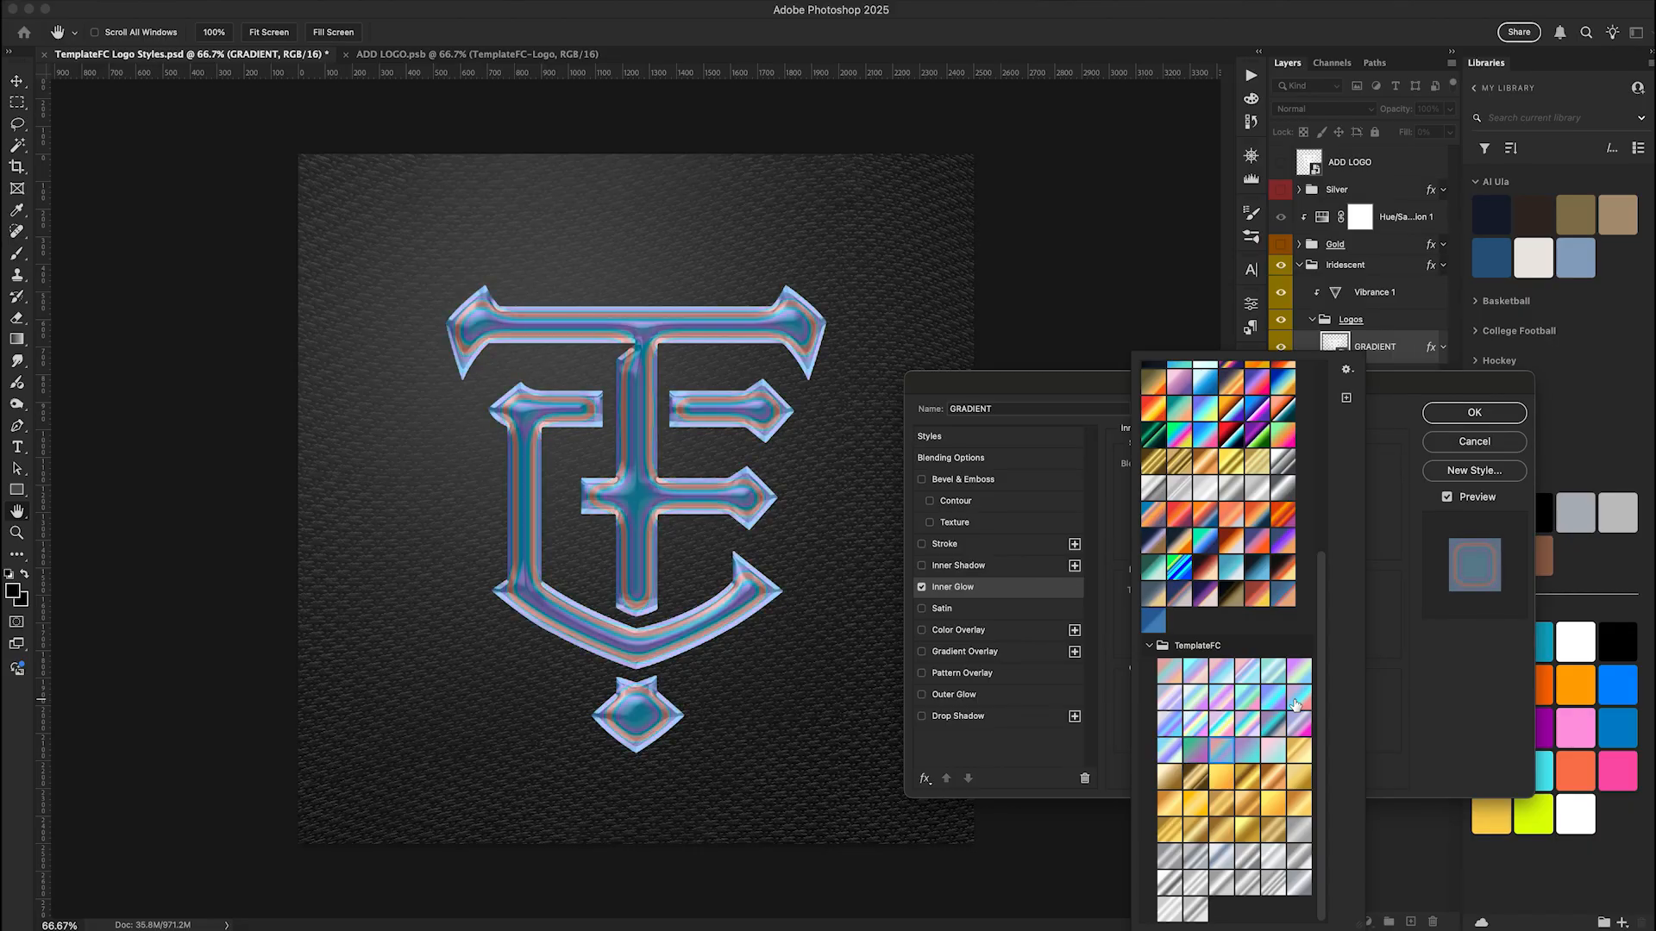
key(Right)
key(Right)
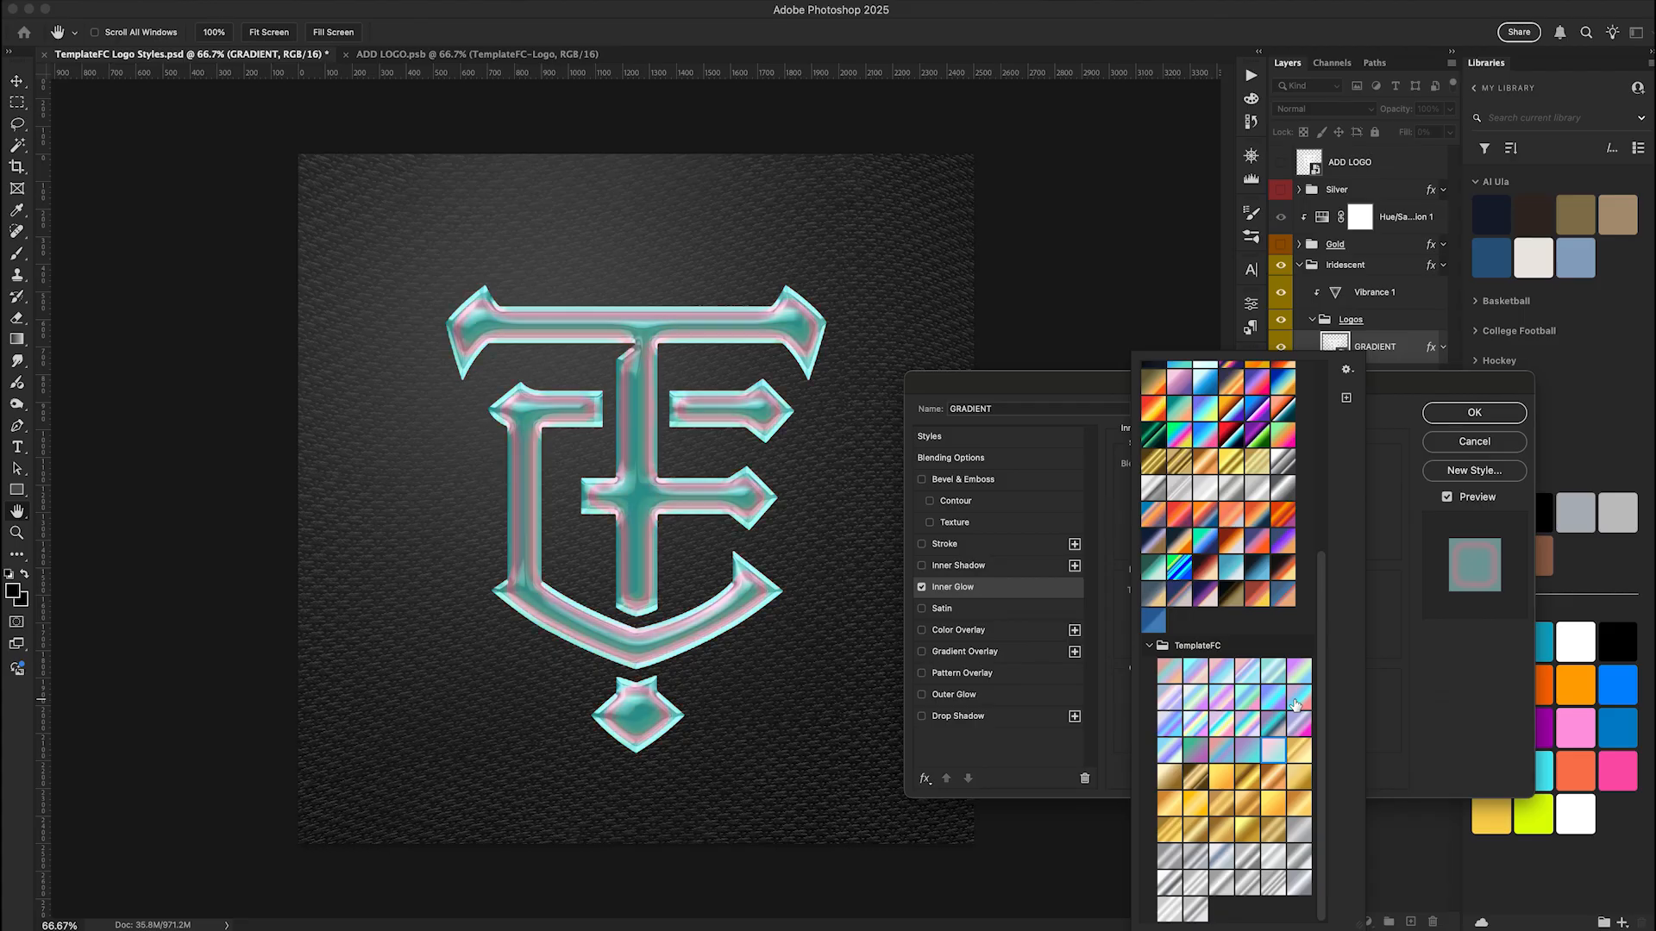
key(Right)
key(Right)
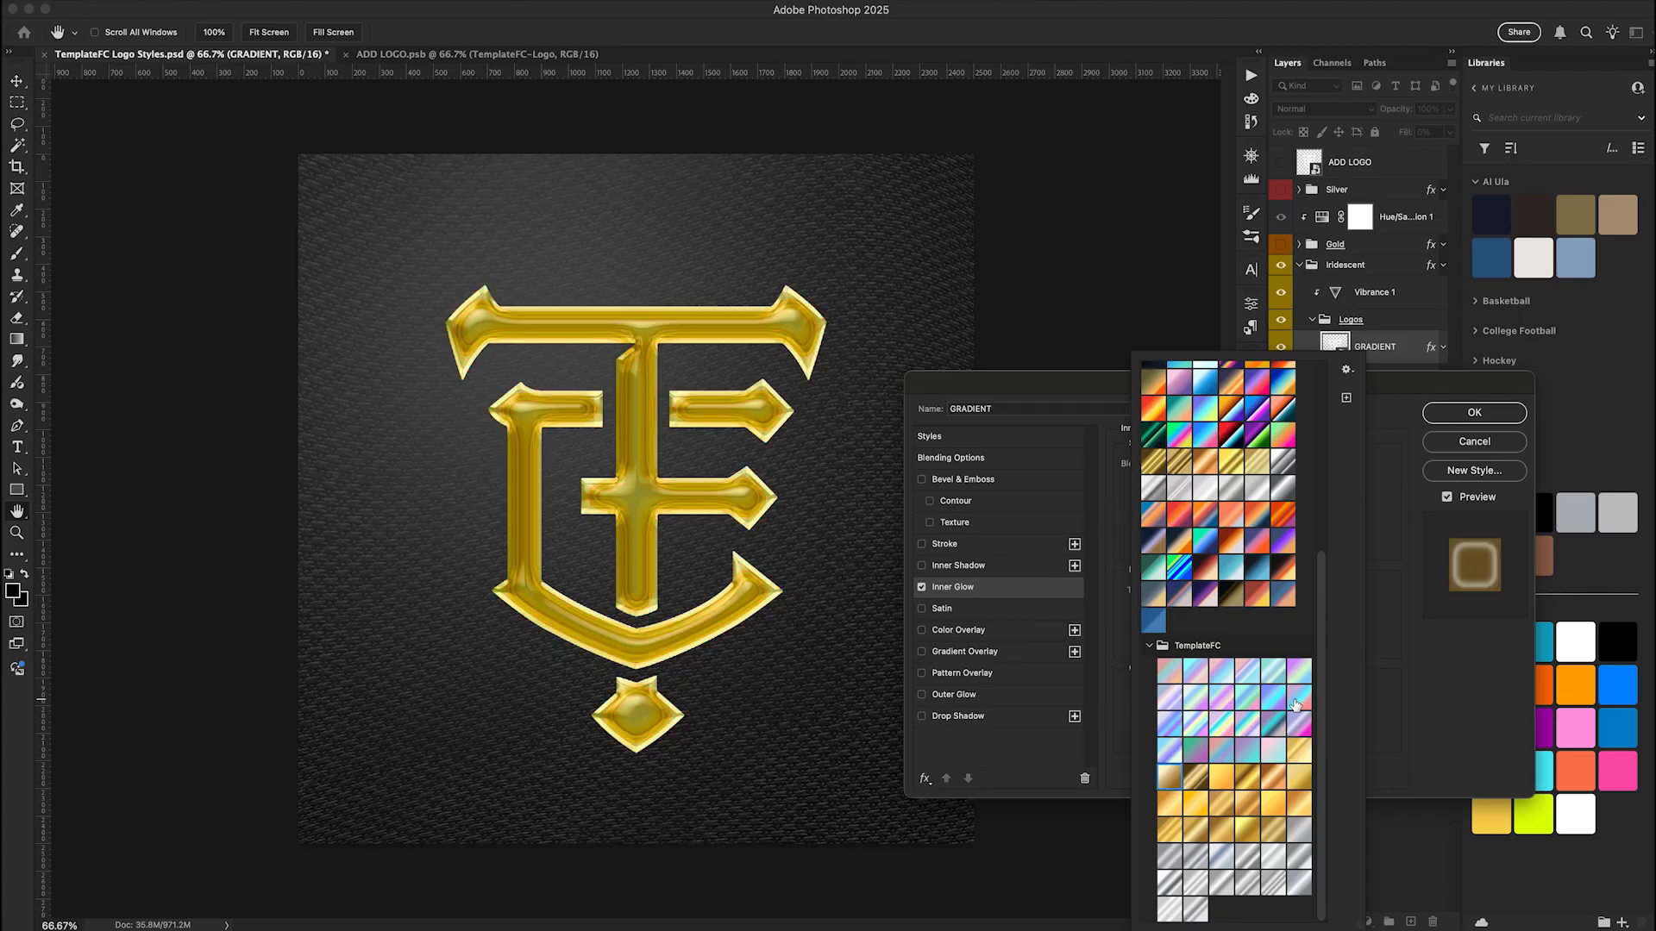
key(Right)
key(Right)
key(Right)
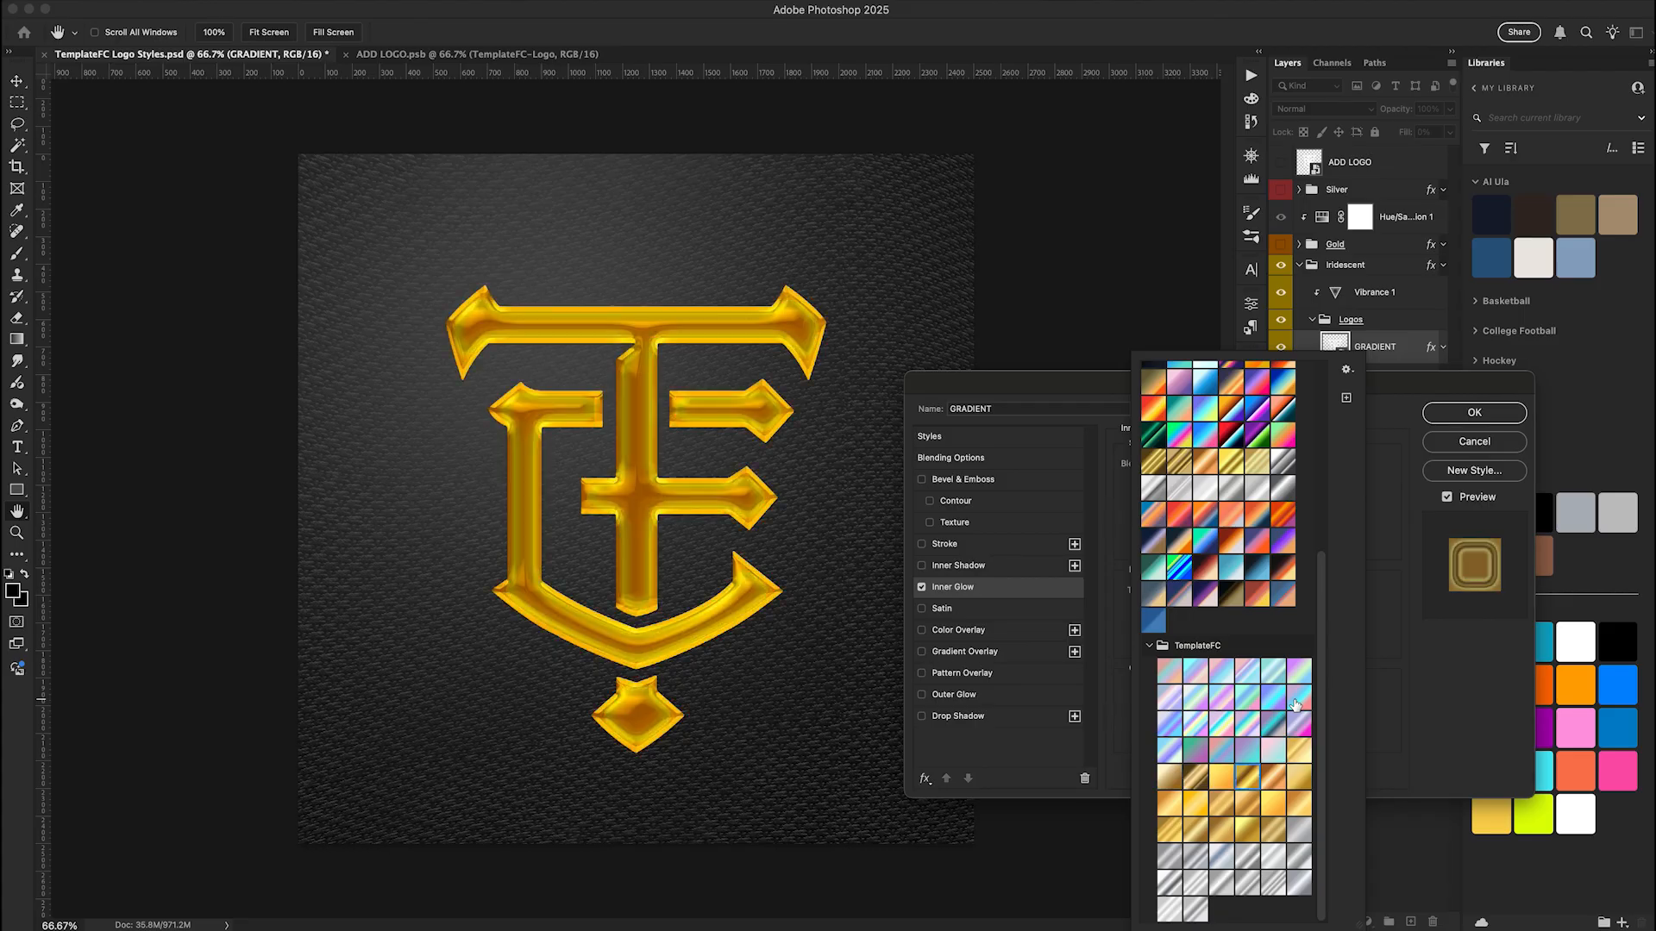
Preview the silver TemplateFC gradient presets on the inner glow, starting with the last one in the seventh row
click(1302, 833)
key(Right)
key(Right)
key(Right)
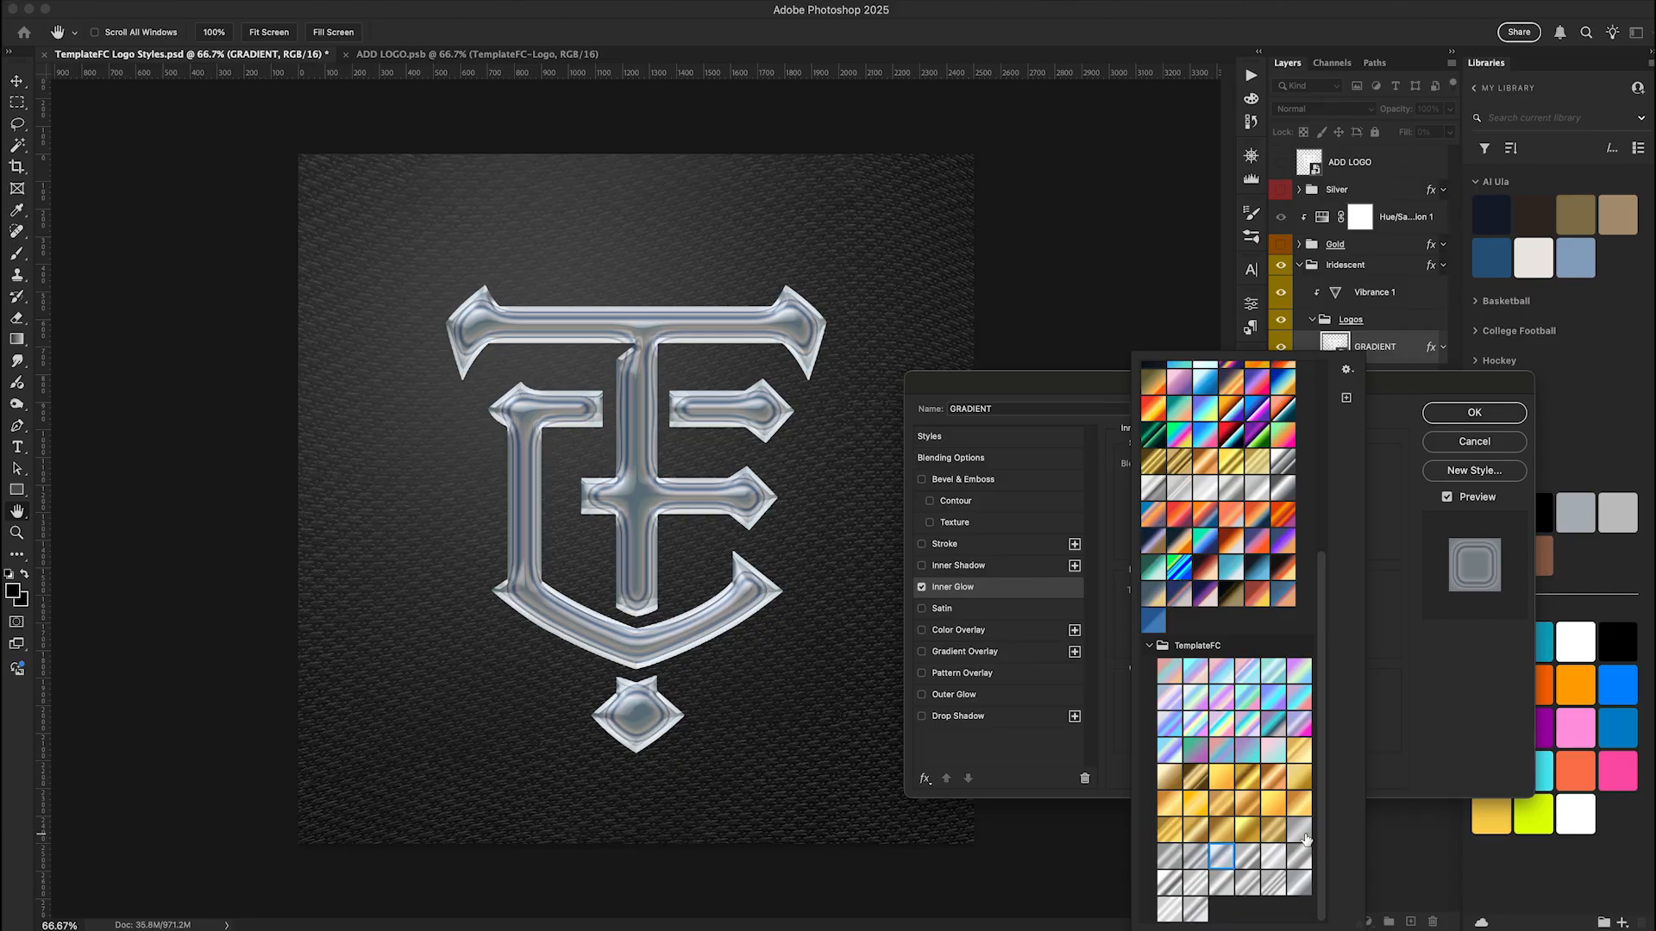
key(Right)
key(Right)
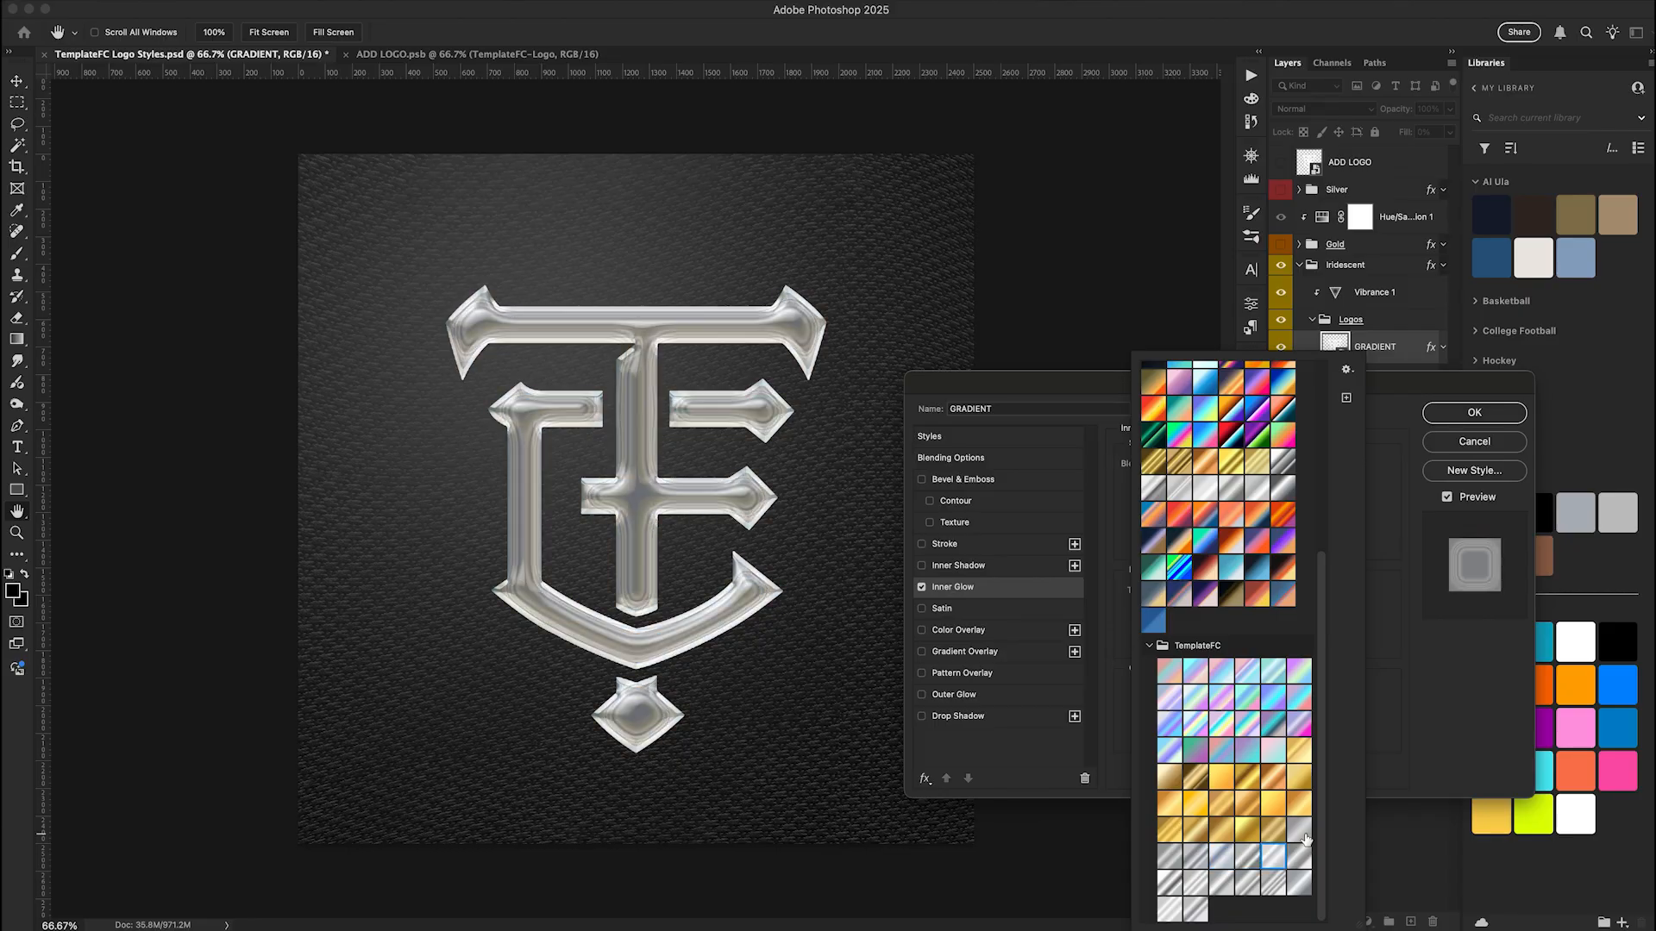
key(Right)
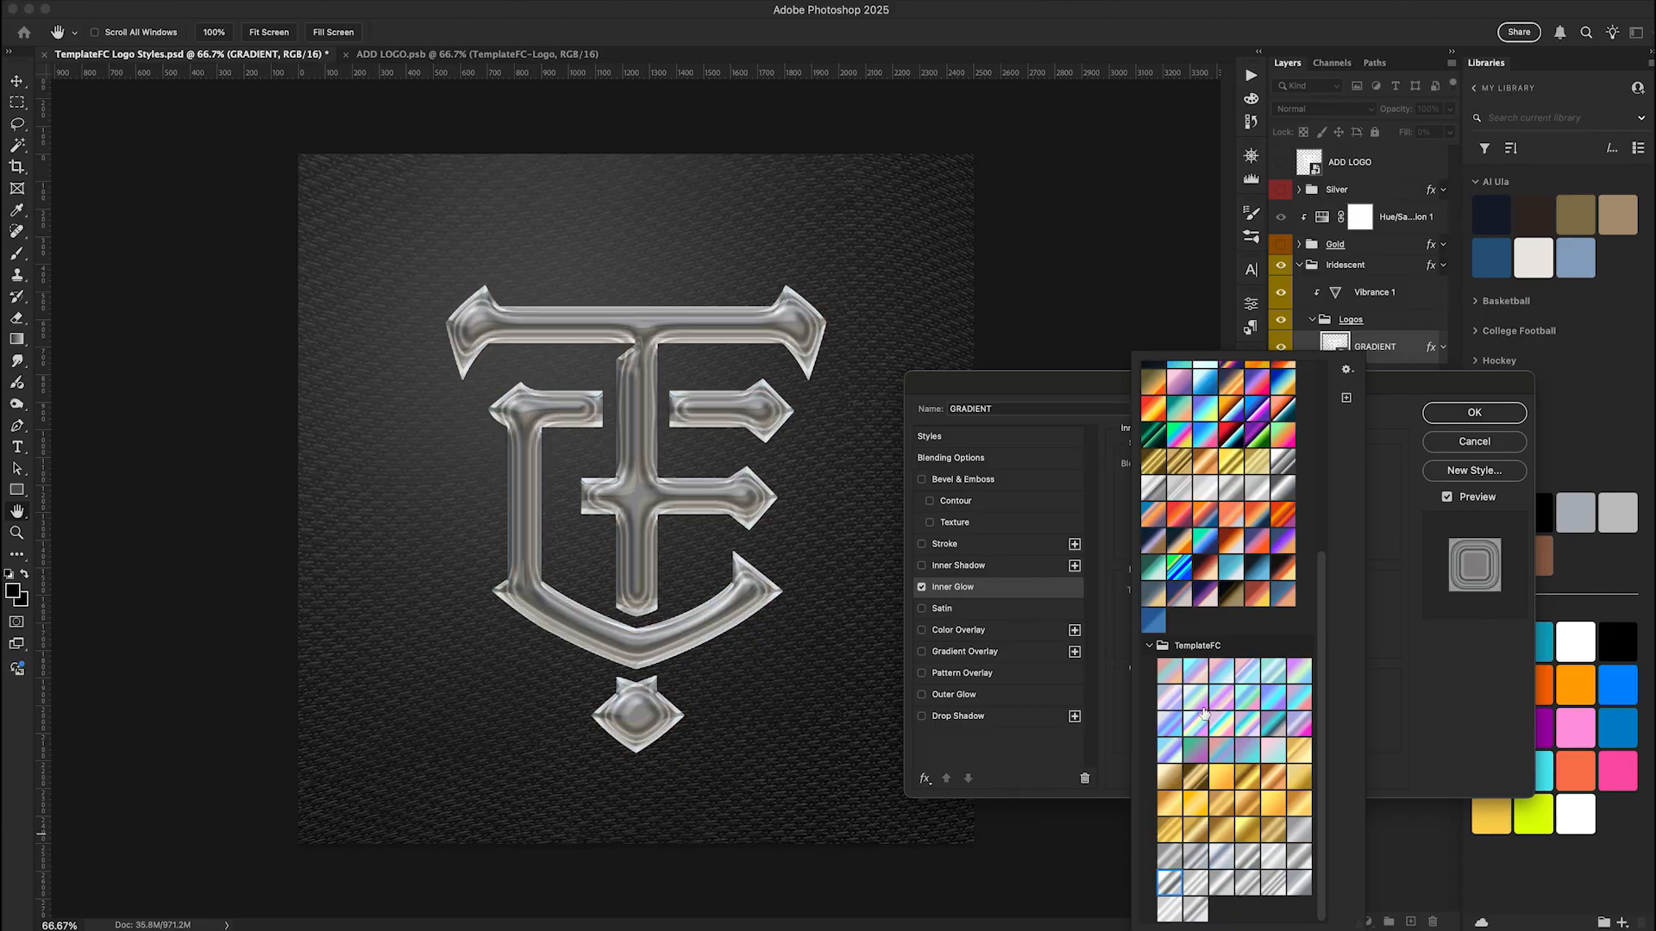
Apply the iridescent TemplateFC gradient preset, second in the third row, to the inner glow and accept the layer style
click(1206, 716)
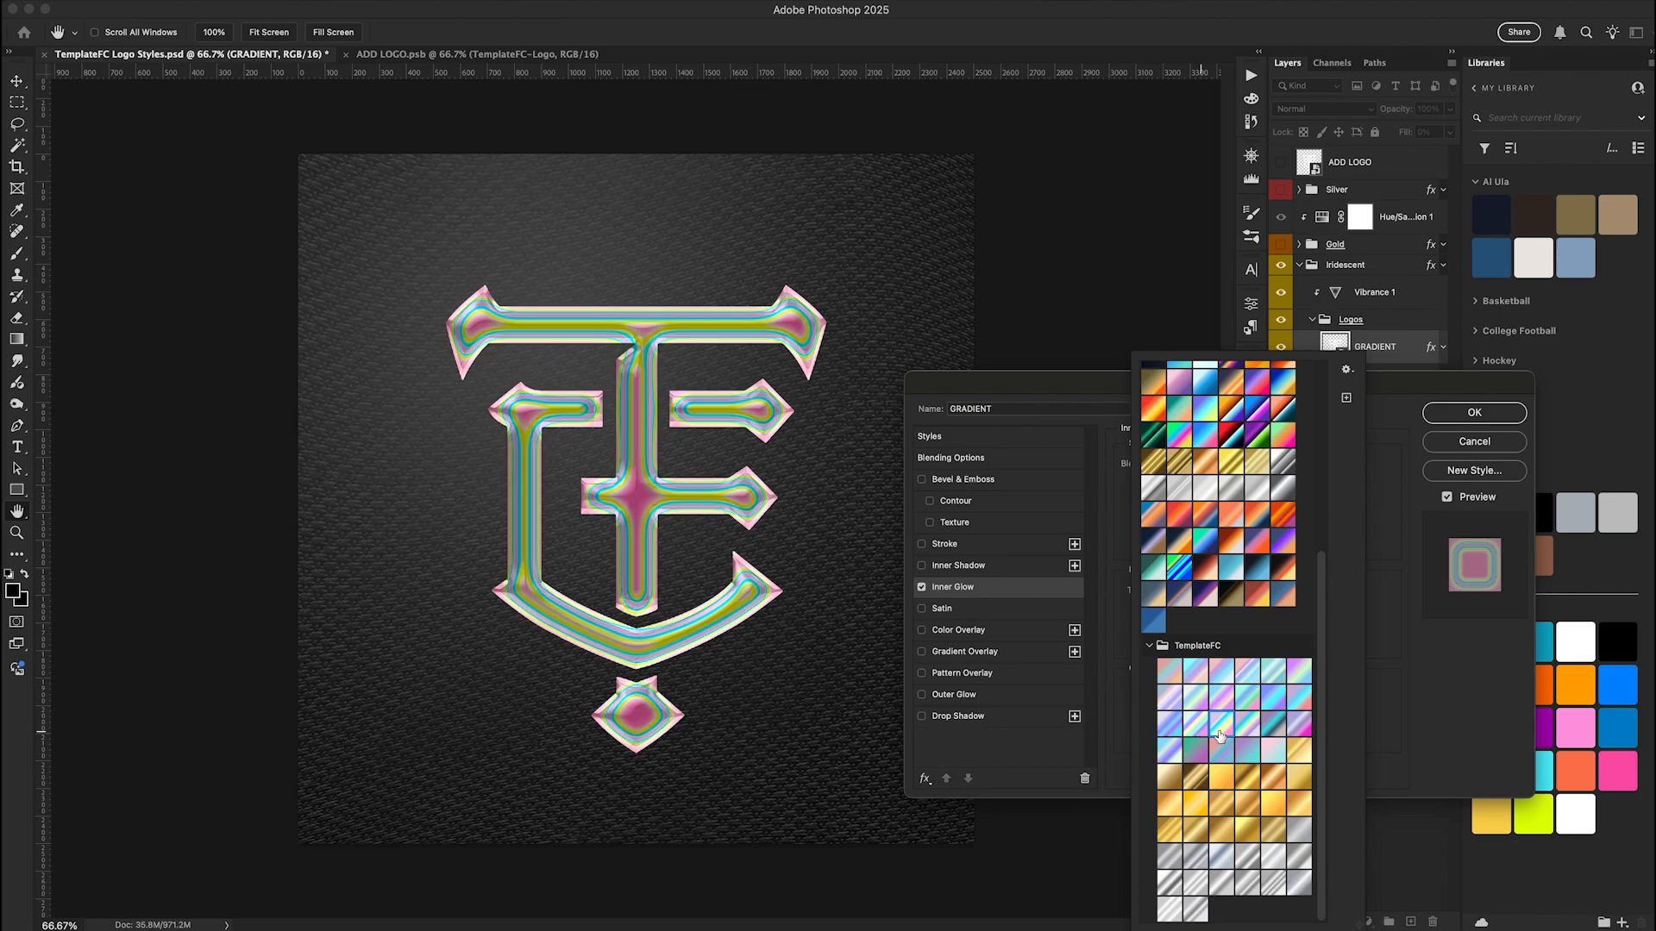
click(1199, 731)
click(1169, 725)
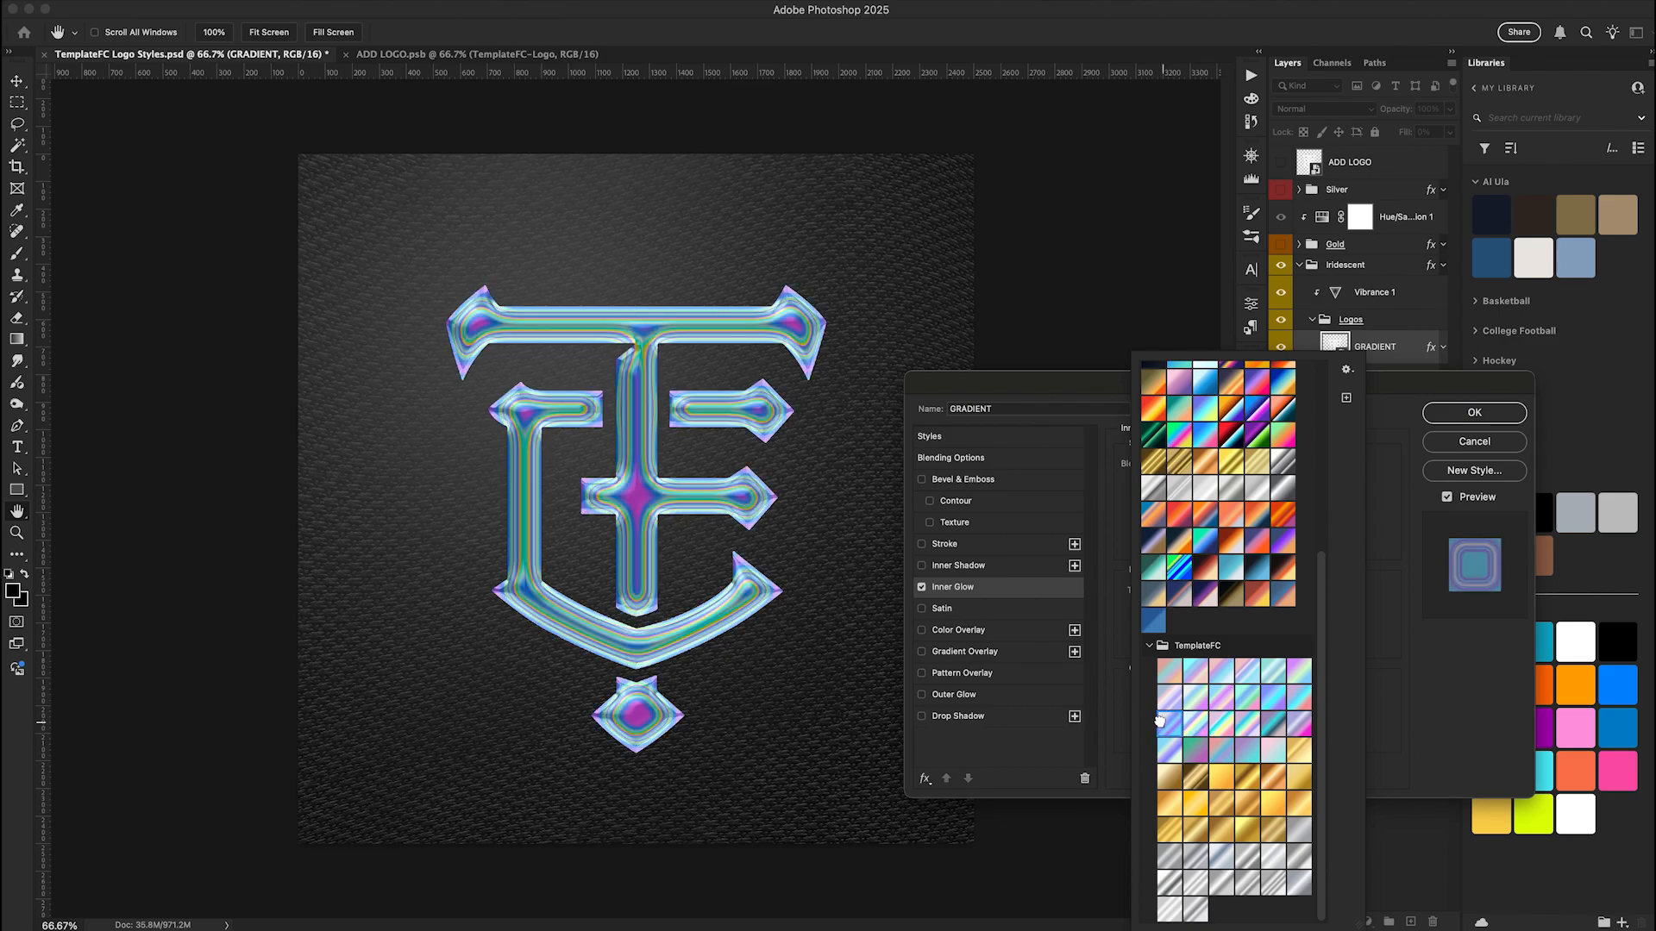
click(1473, 414)
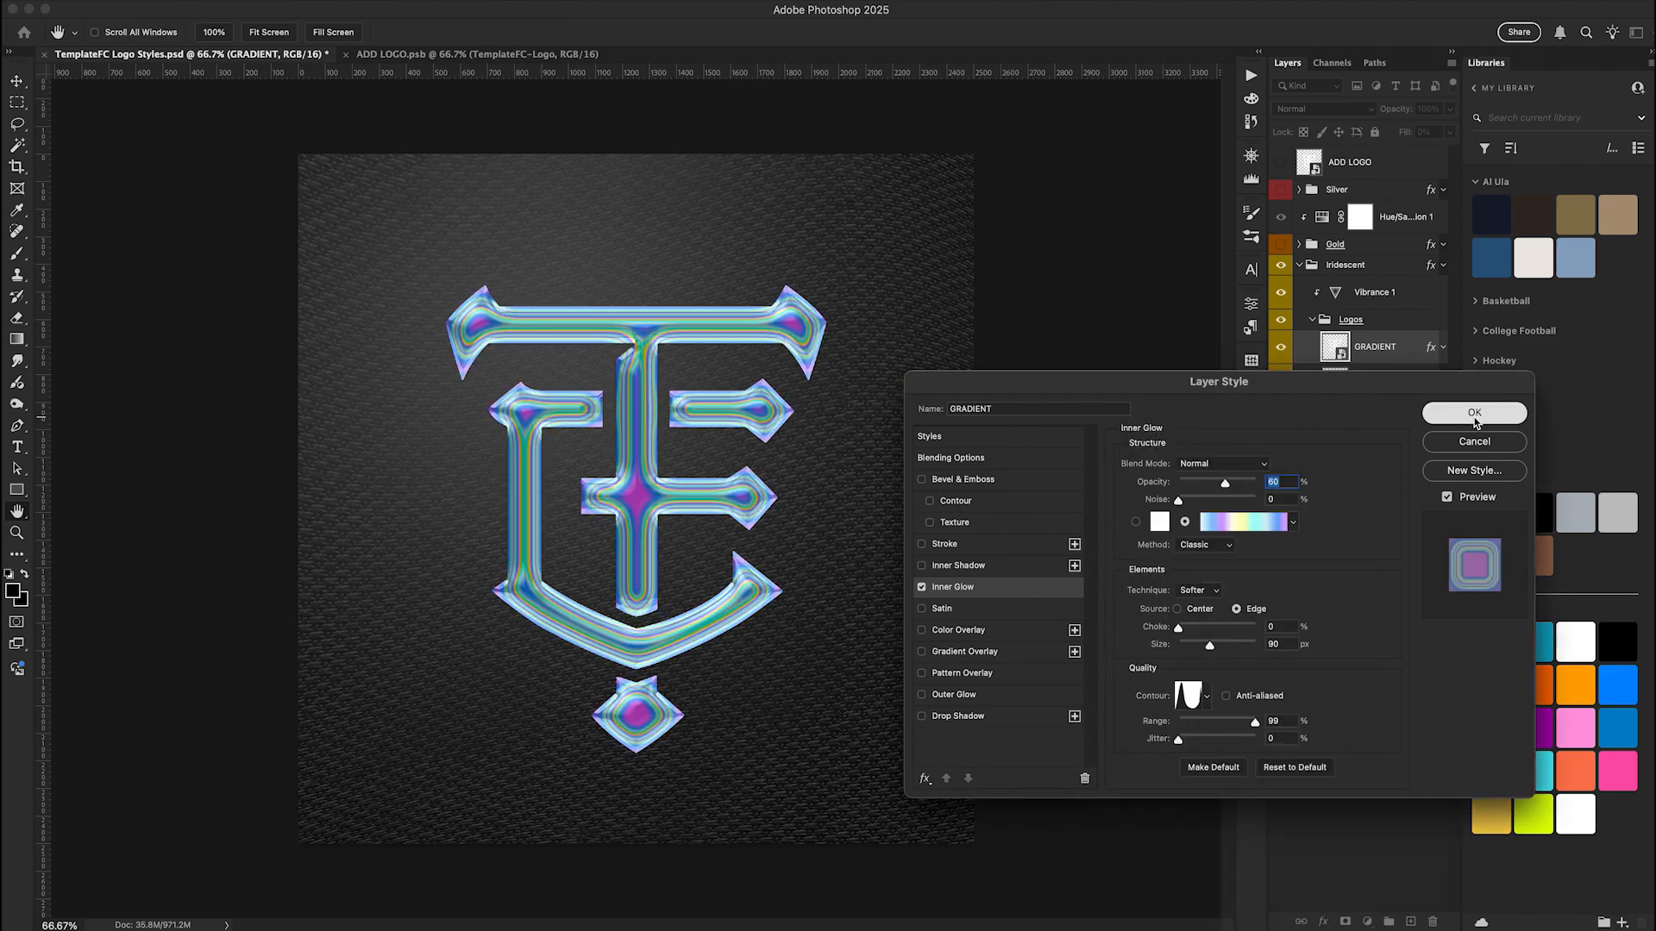
click(1473, 414)
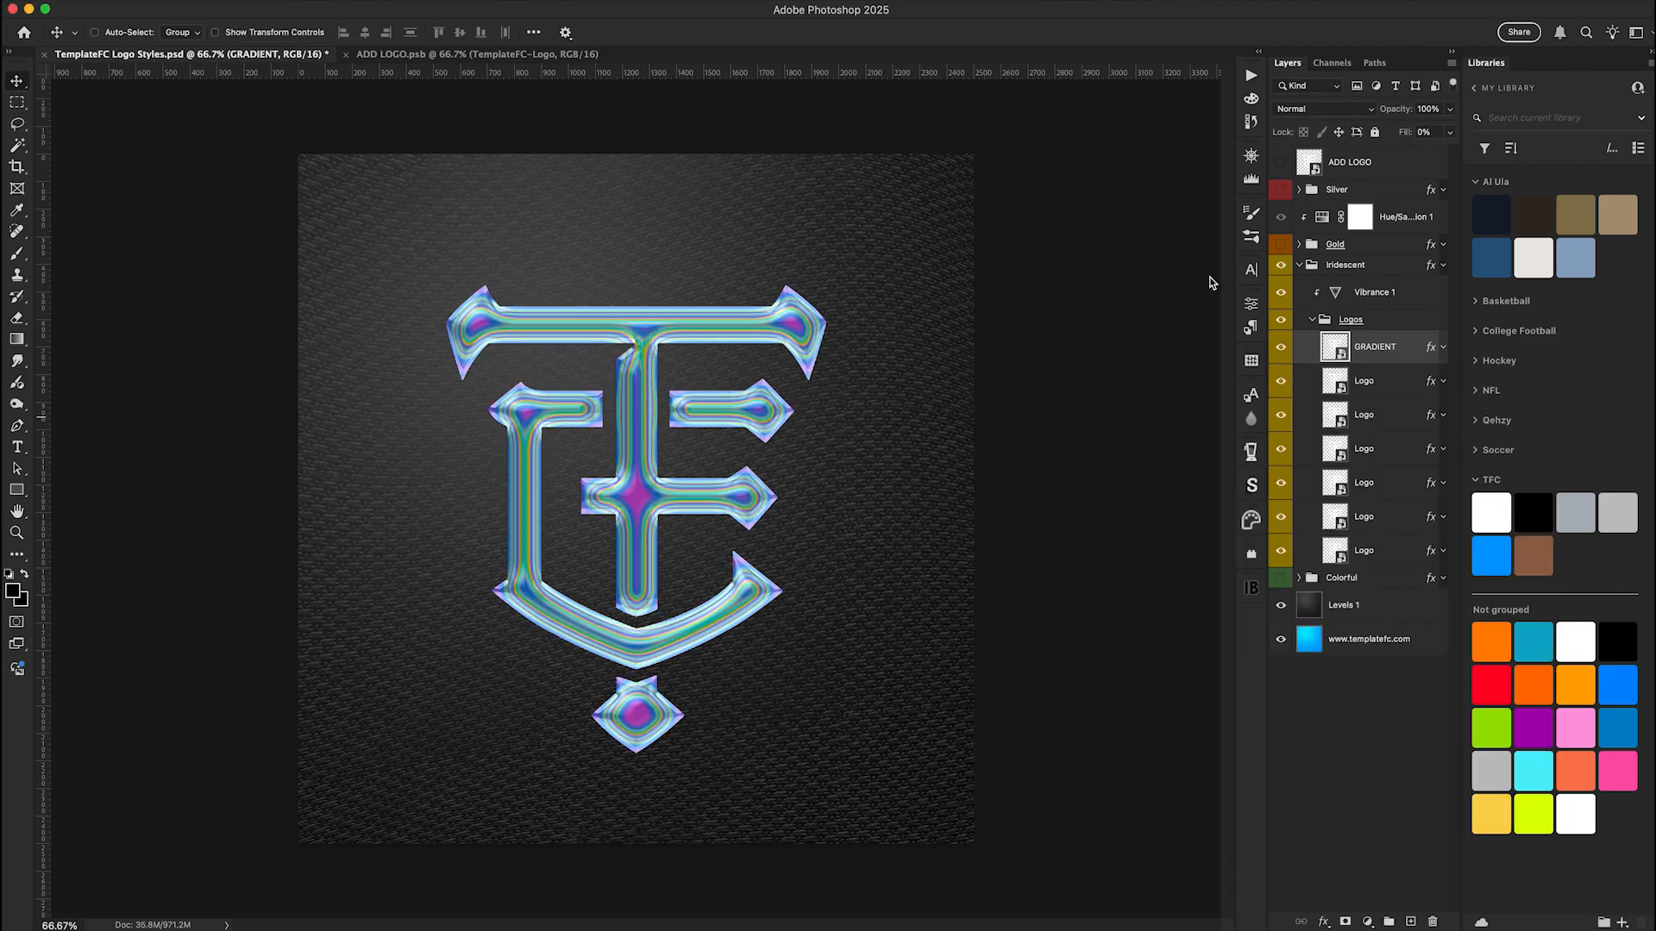
Try the Iridescent group's Vibrance adjustment at +100 vibrance and +100 saturation, and undo the change
double_click(1335, 292)
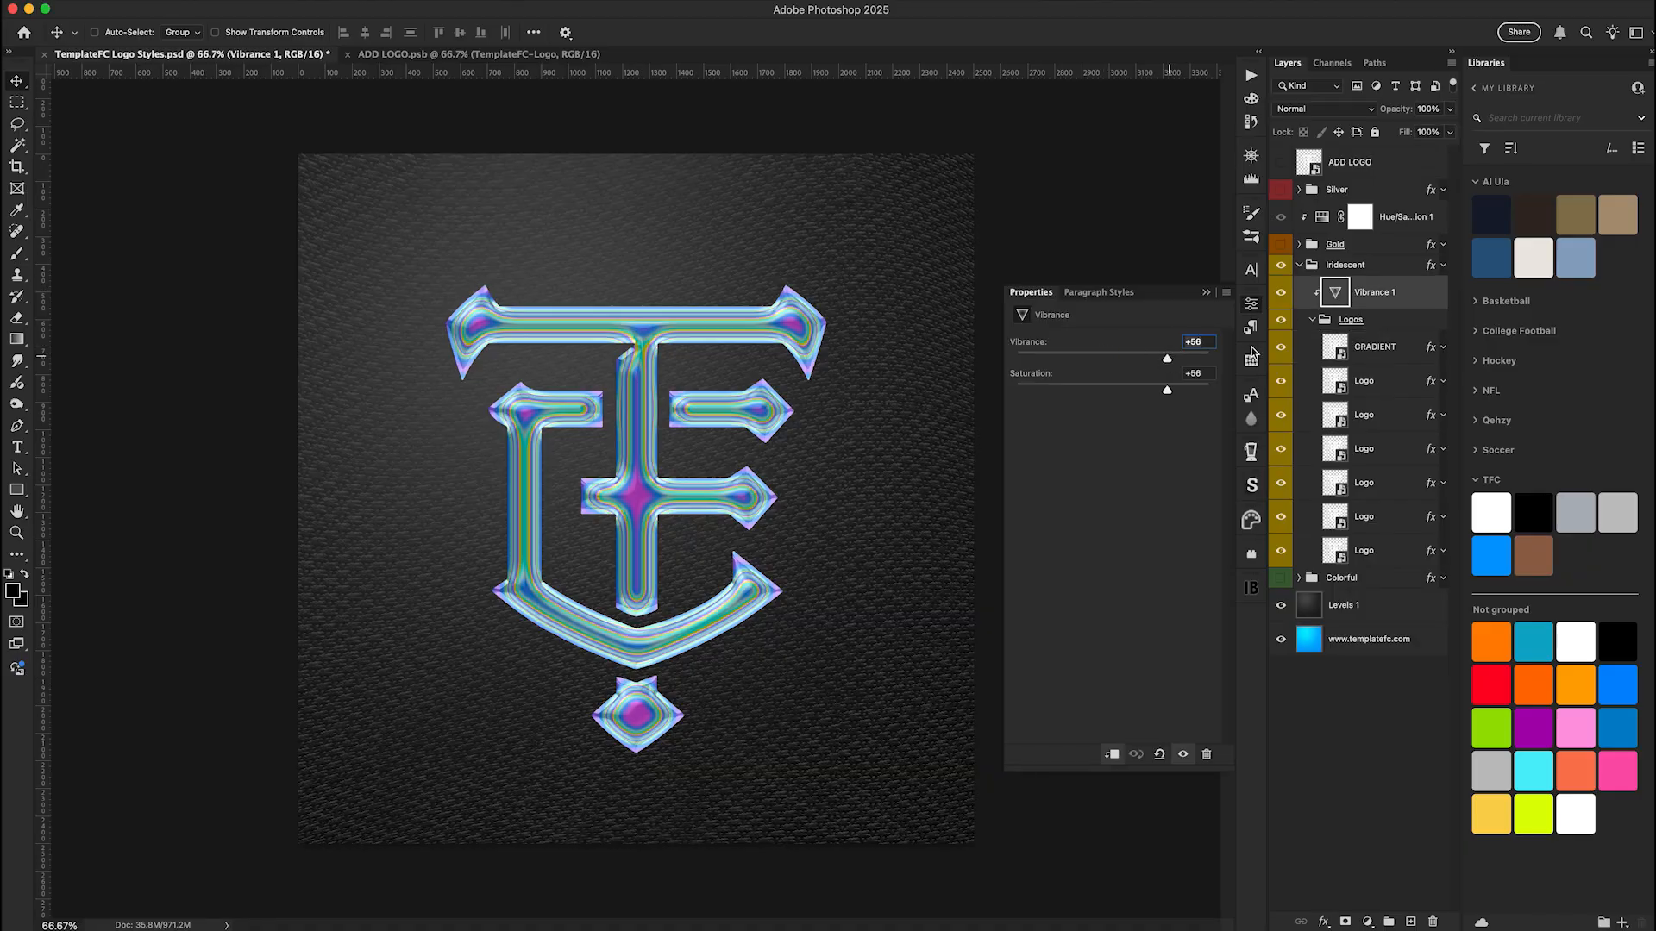
click(1208, 358)
click(1207, 389)
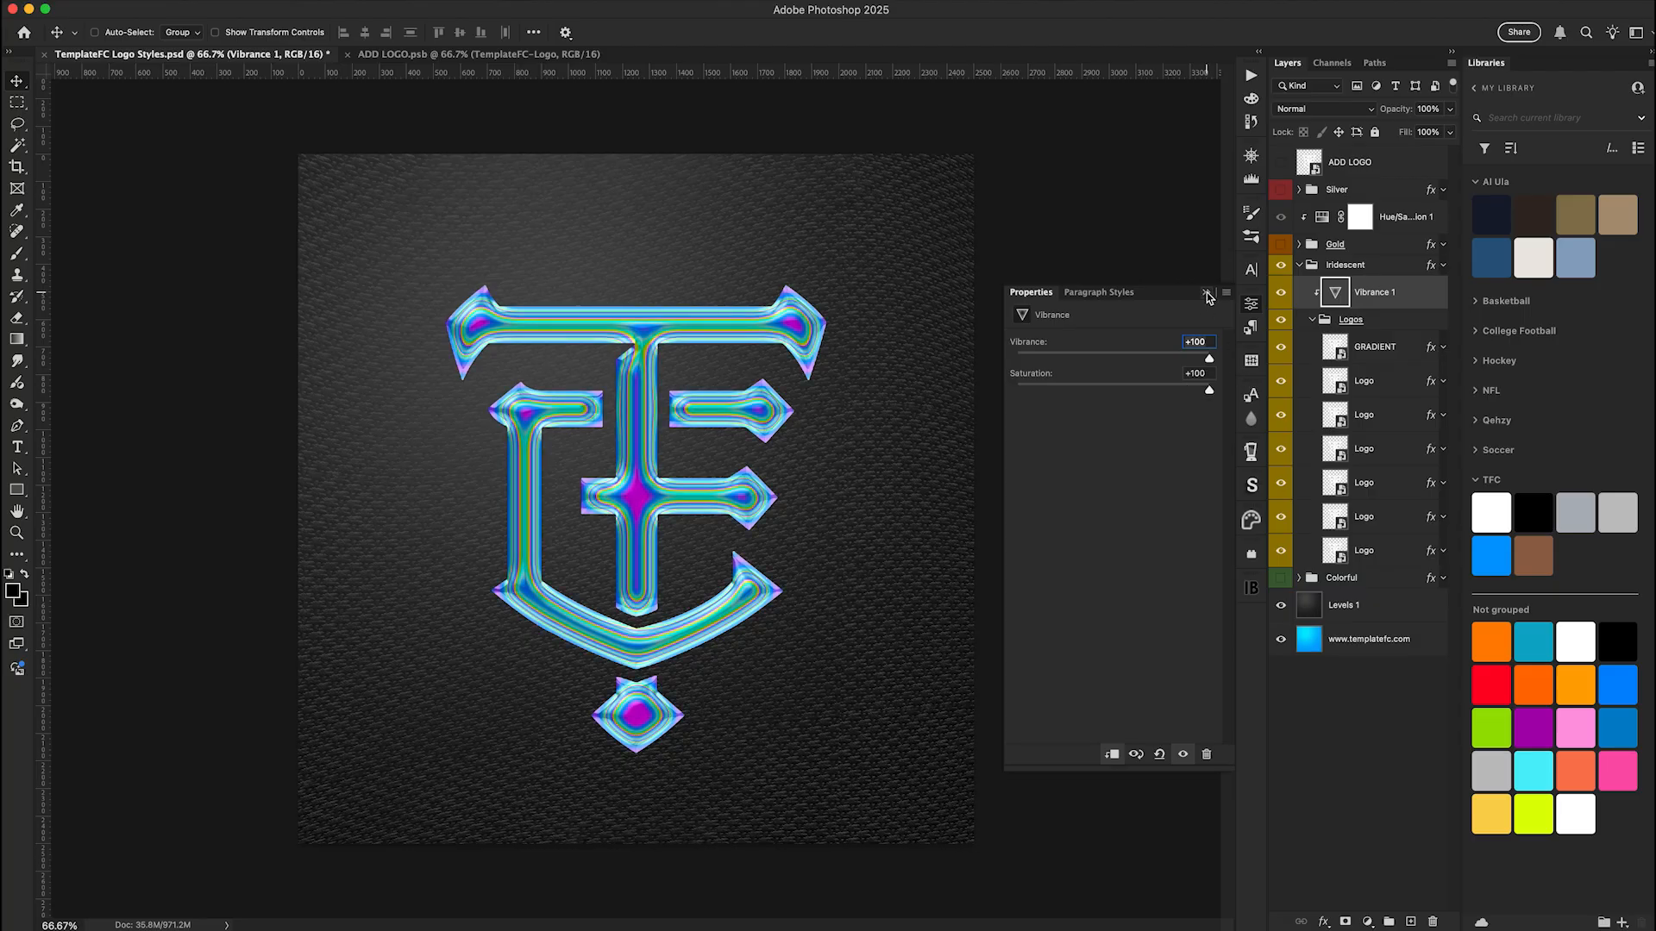
key(super+z)
click(1207, 295)
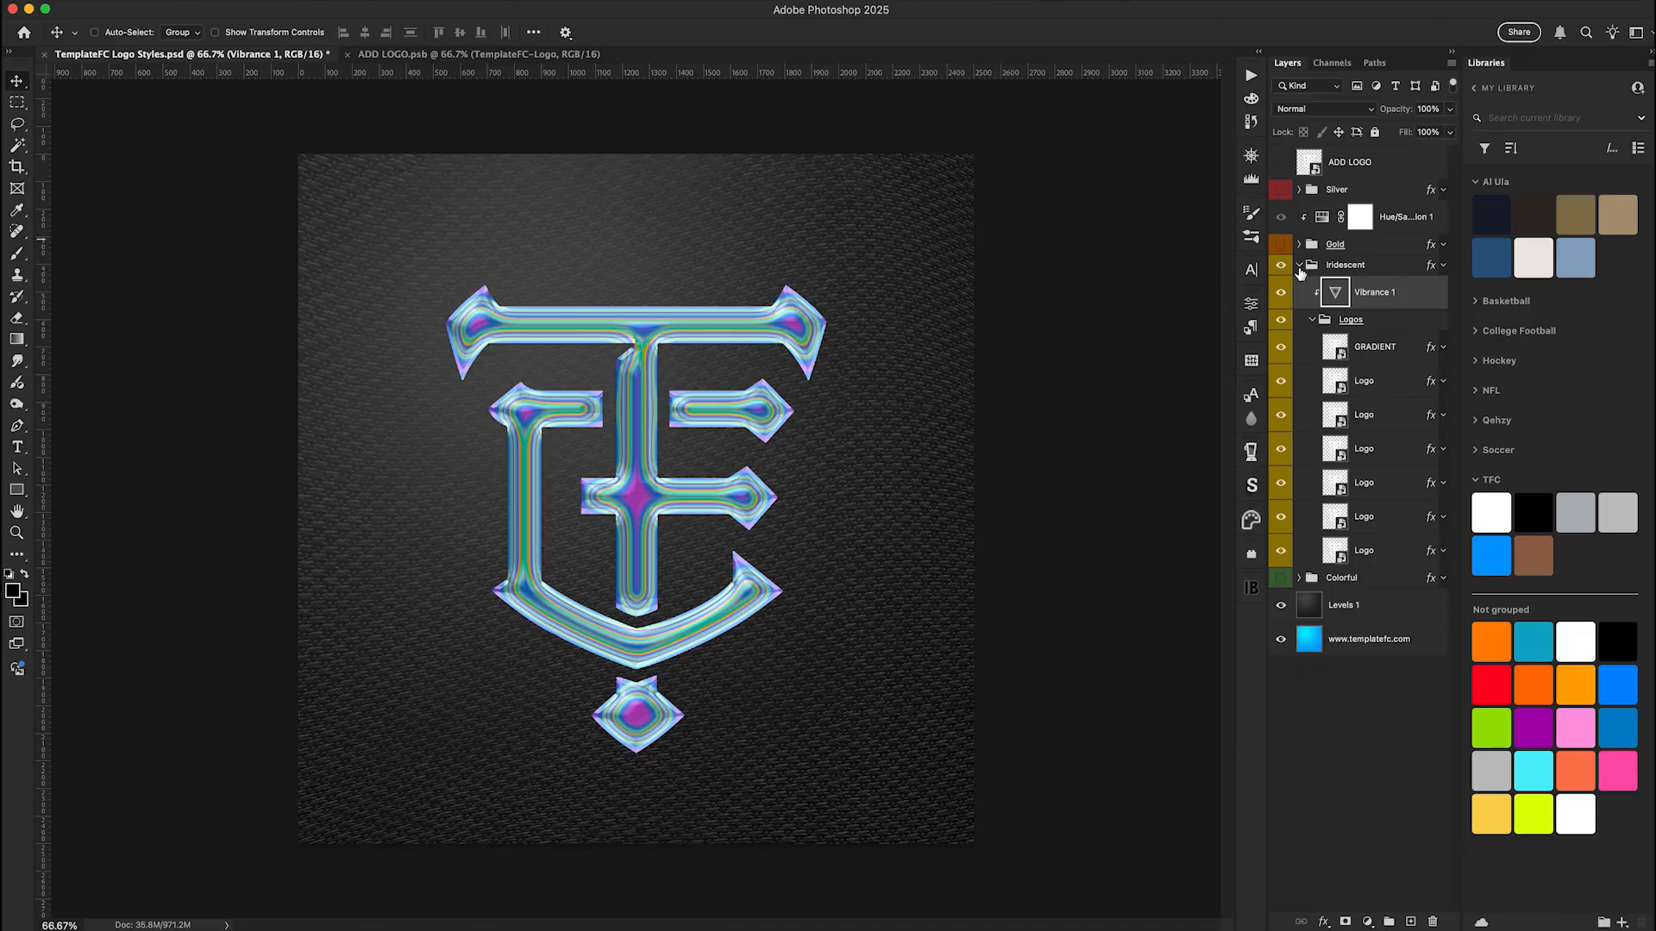
Compare the iridescent logo with its Vibrance adjustment off and on, and hide and collapse the Iridescent group
click(1282, 293)
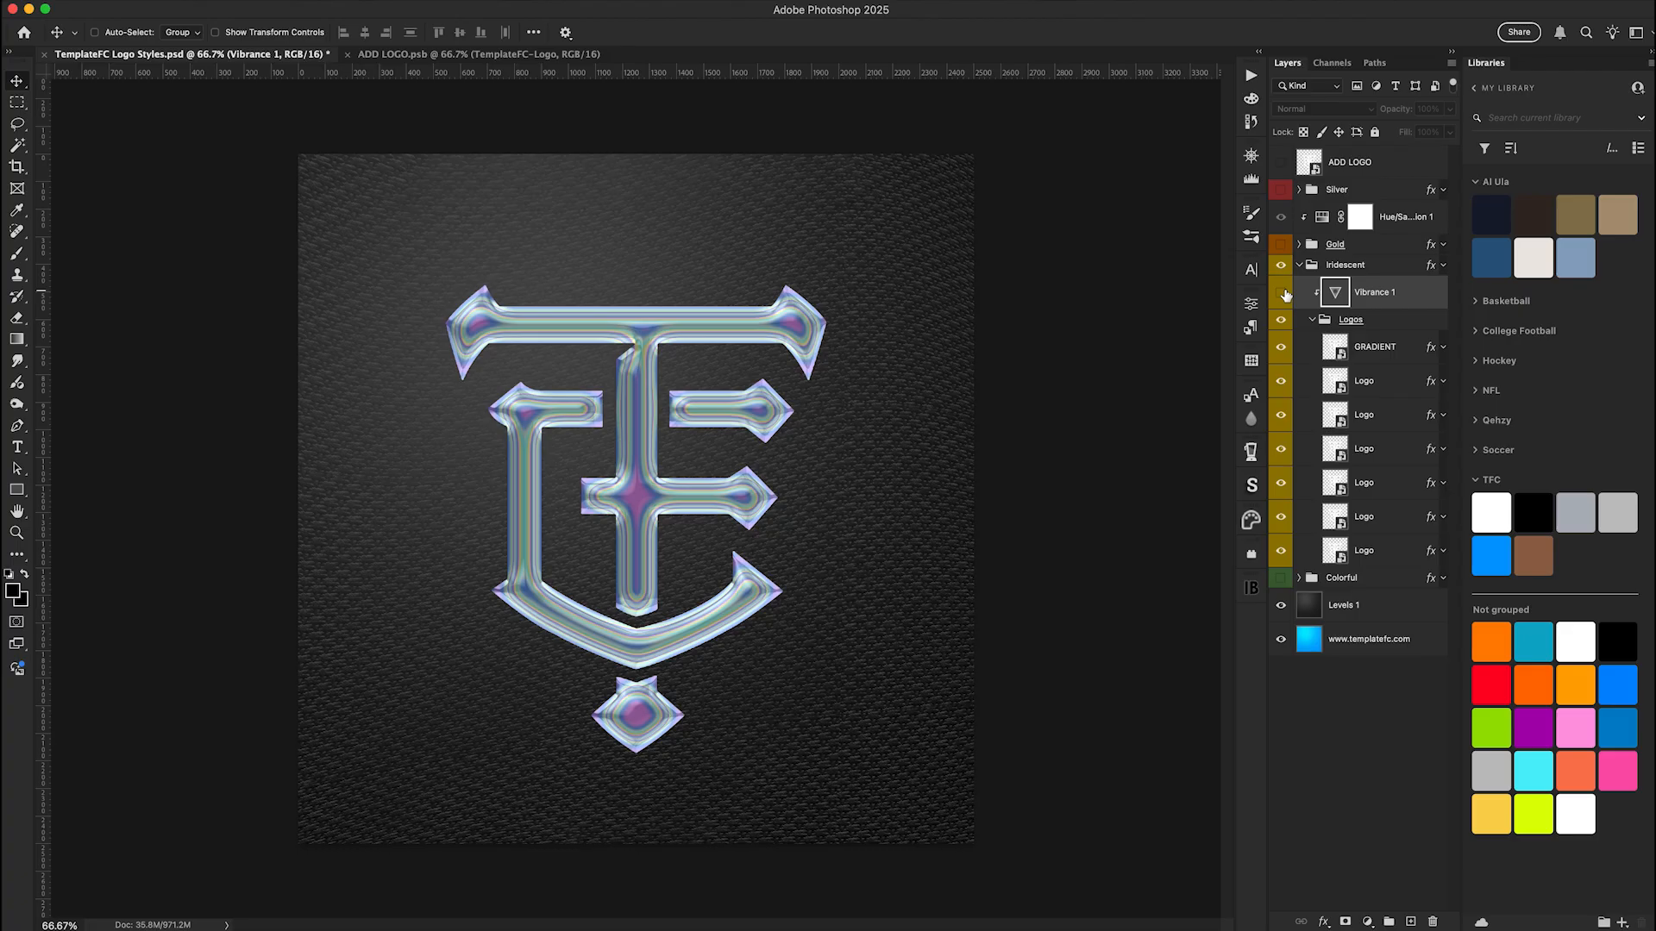
click(1282, 293)
click(1281, 270)
click(1299, 265)
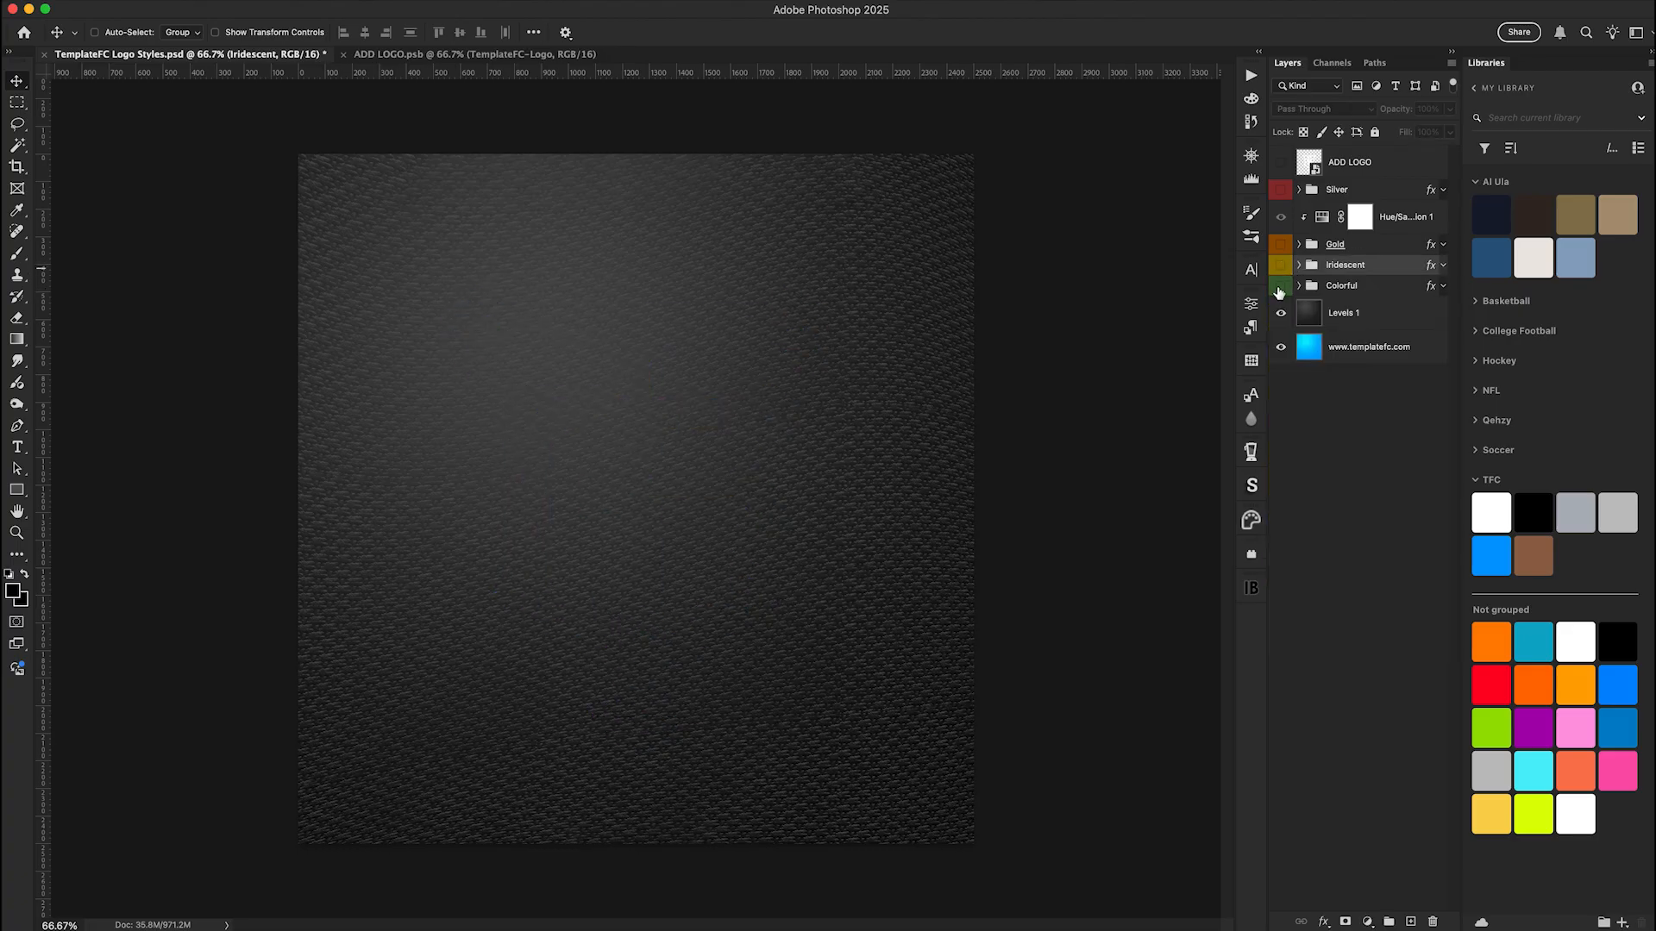
Show and expand the Colorful group, and open the gradient presets of its Gradient Map 1 adjustment
click(1281, 286)
click(1299, 285)
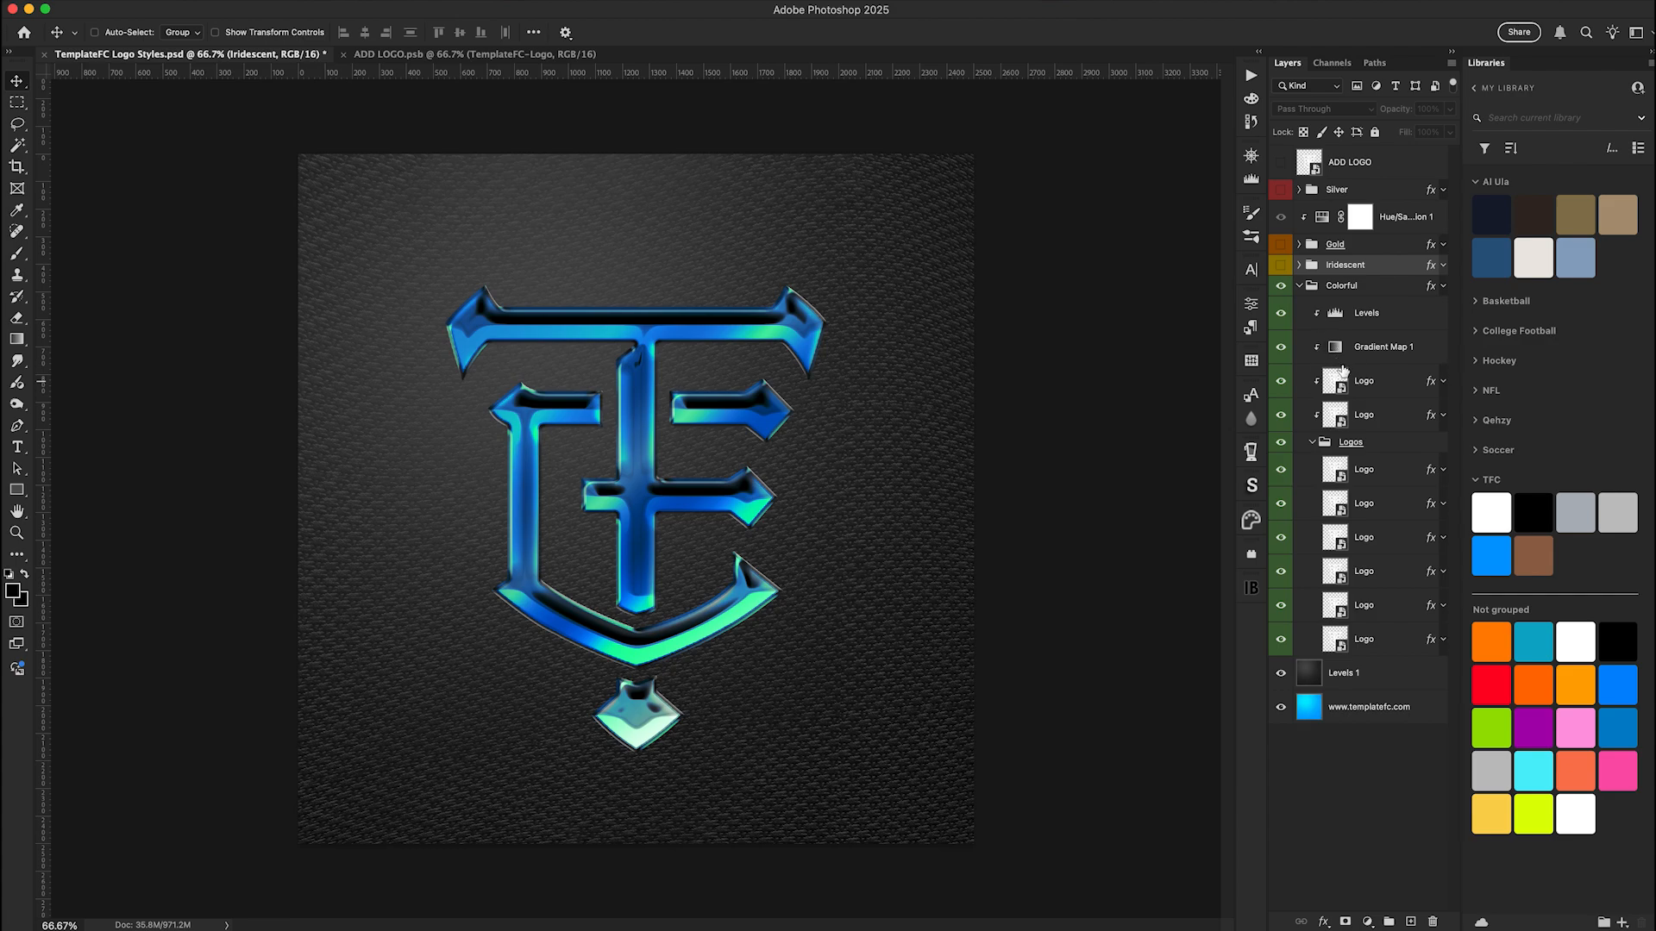
double_click(1336, 352)
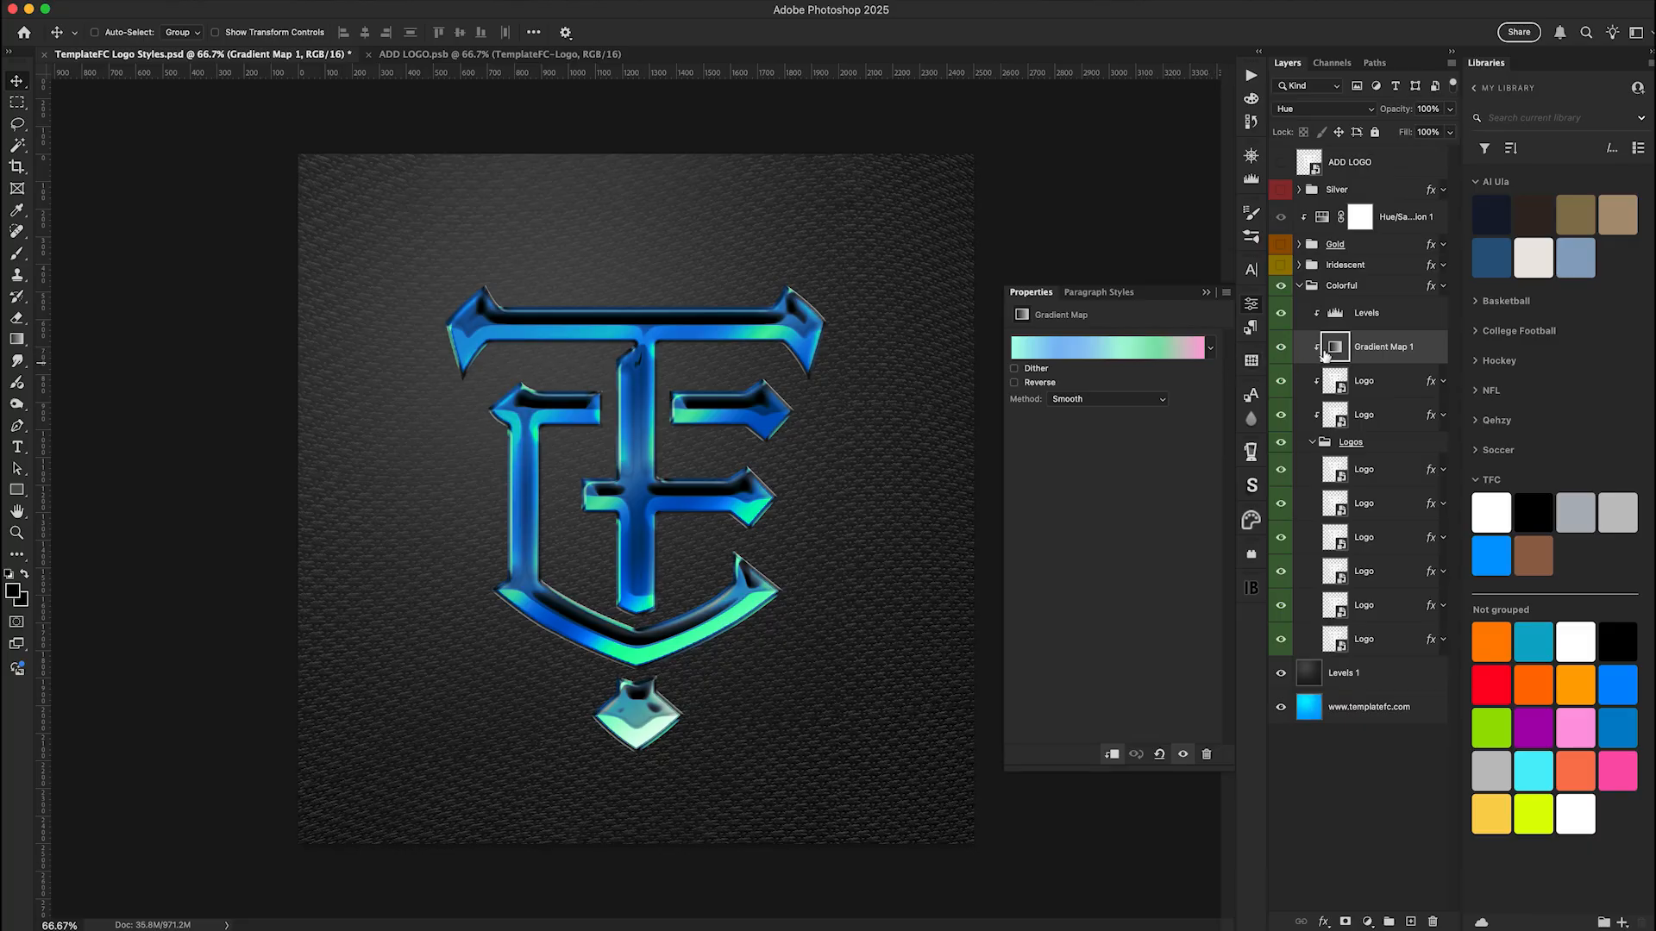
click(1211, 352)
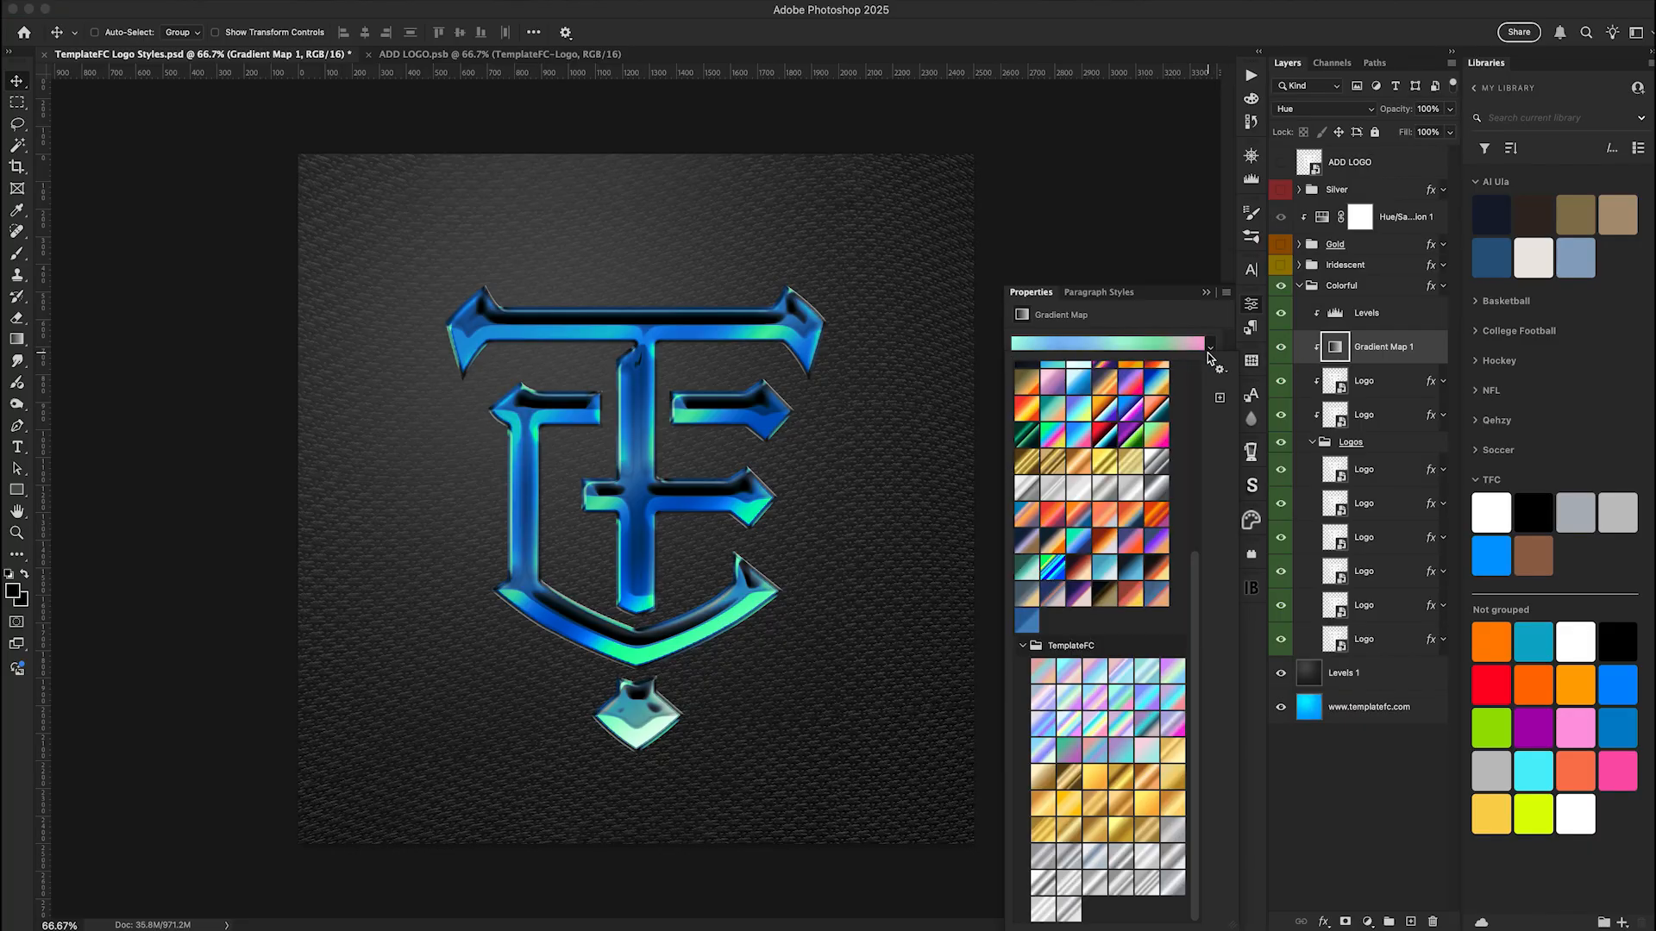
Preview the iridescent TemplateFC gradient presets on the gradient map one after another, starting with the first one
click(1044, 672)
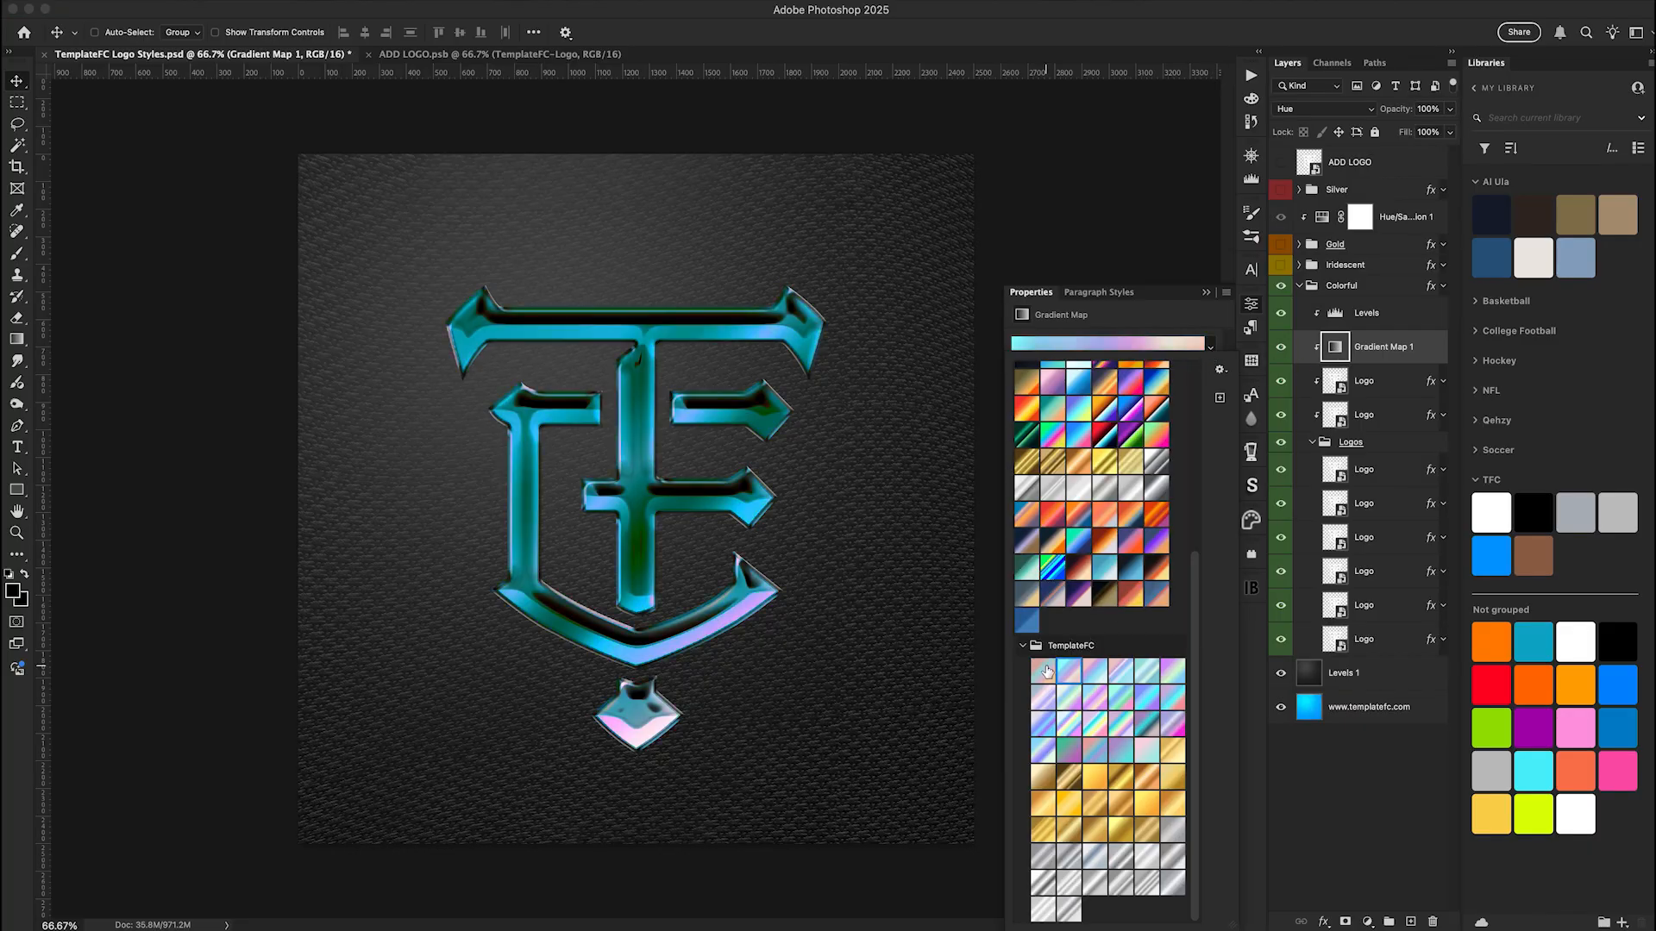
key(Right)
key(Right)
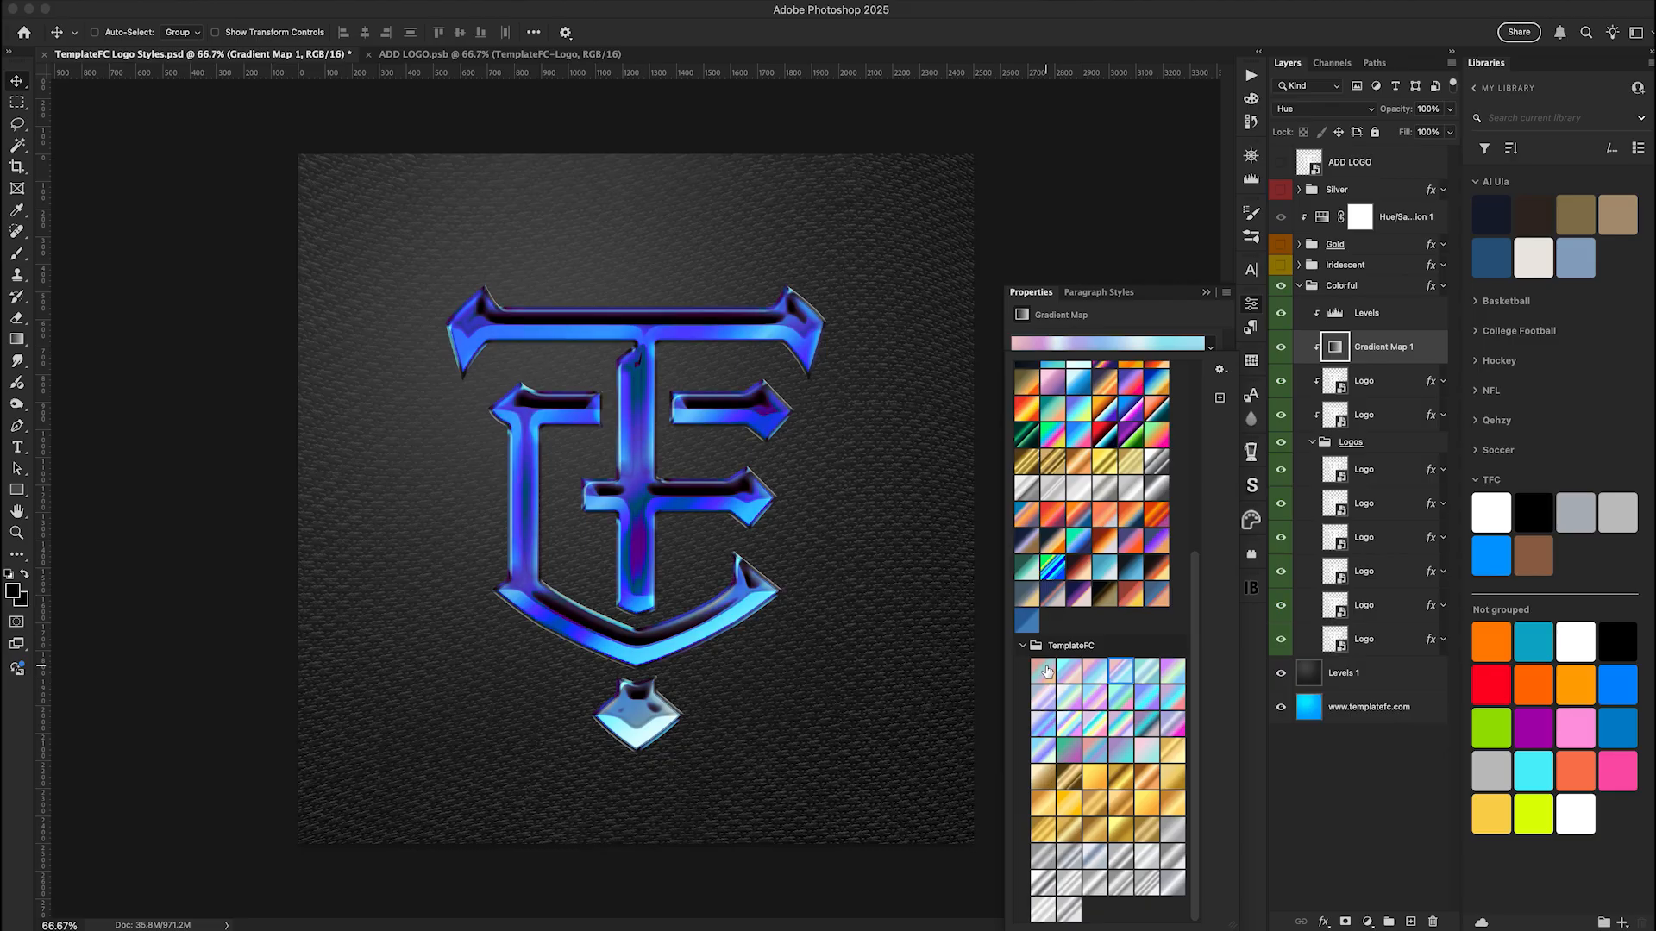
key(Right)
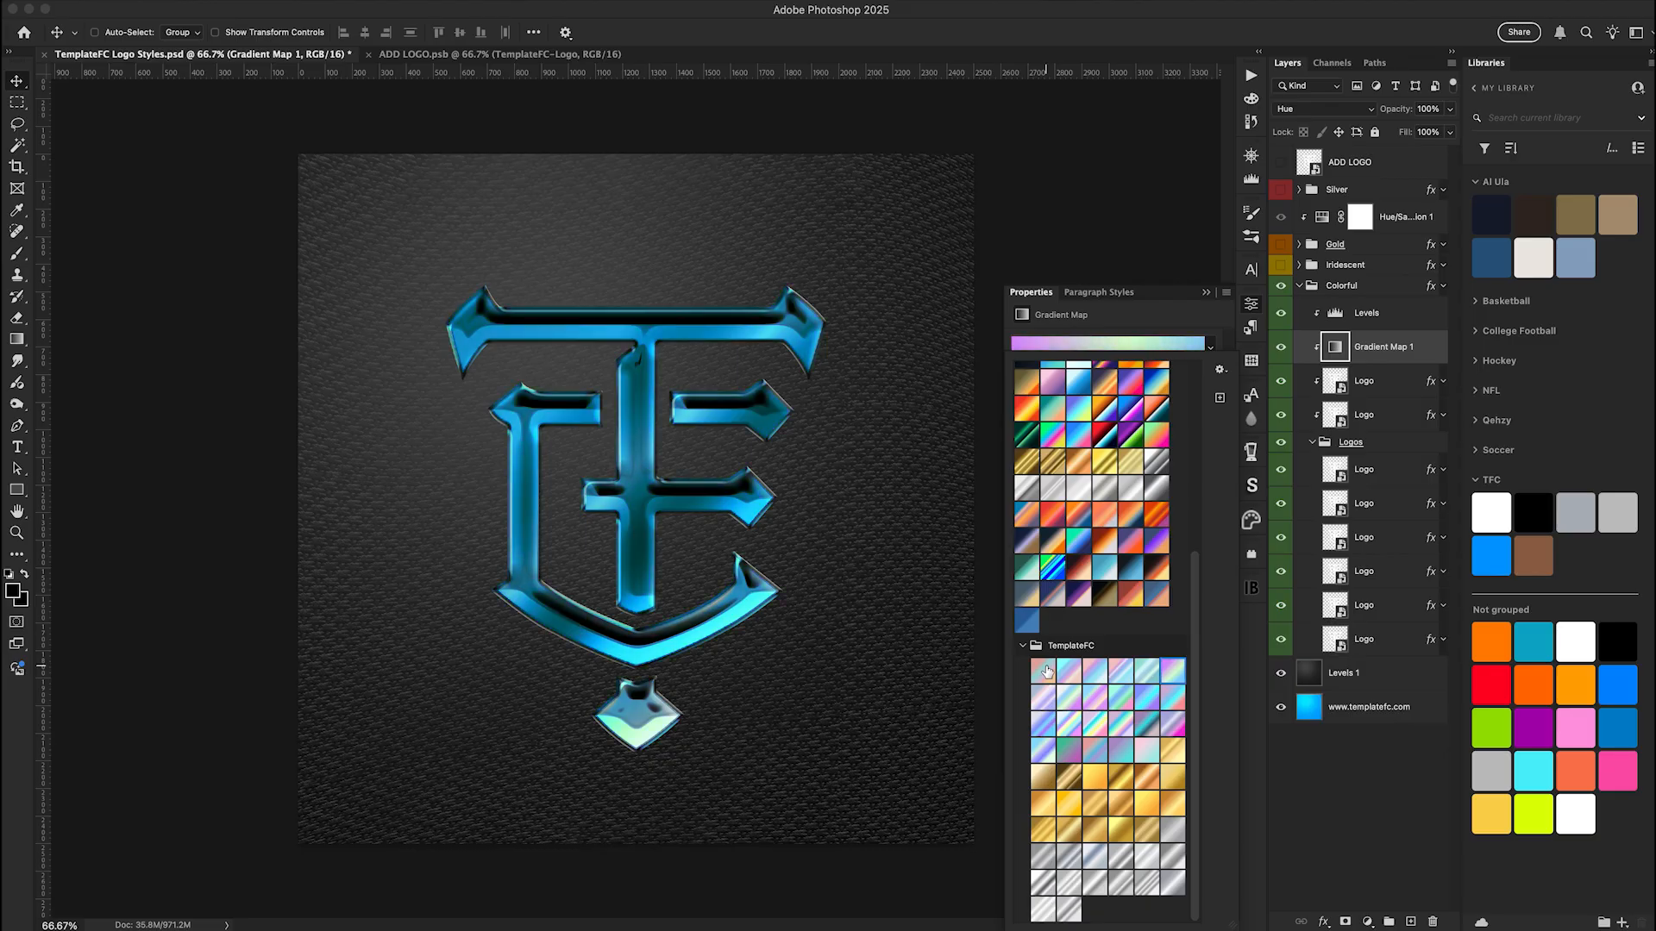
key(Right)
key(Right)
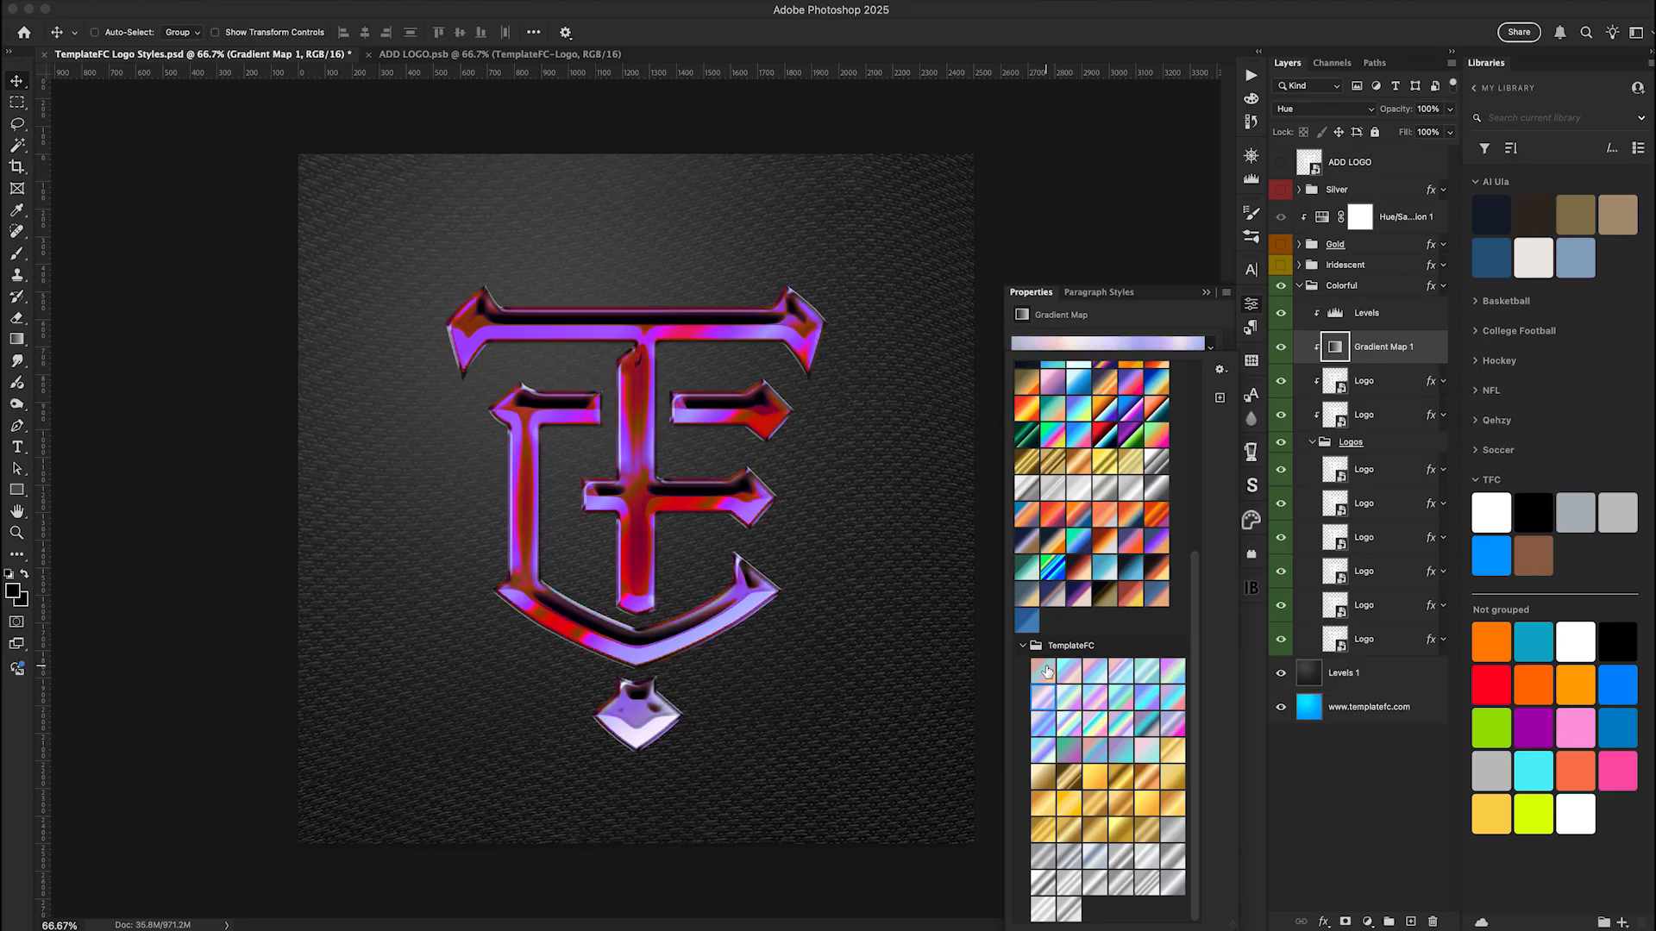
key(Right)
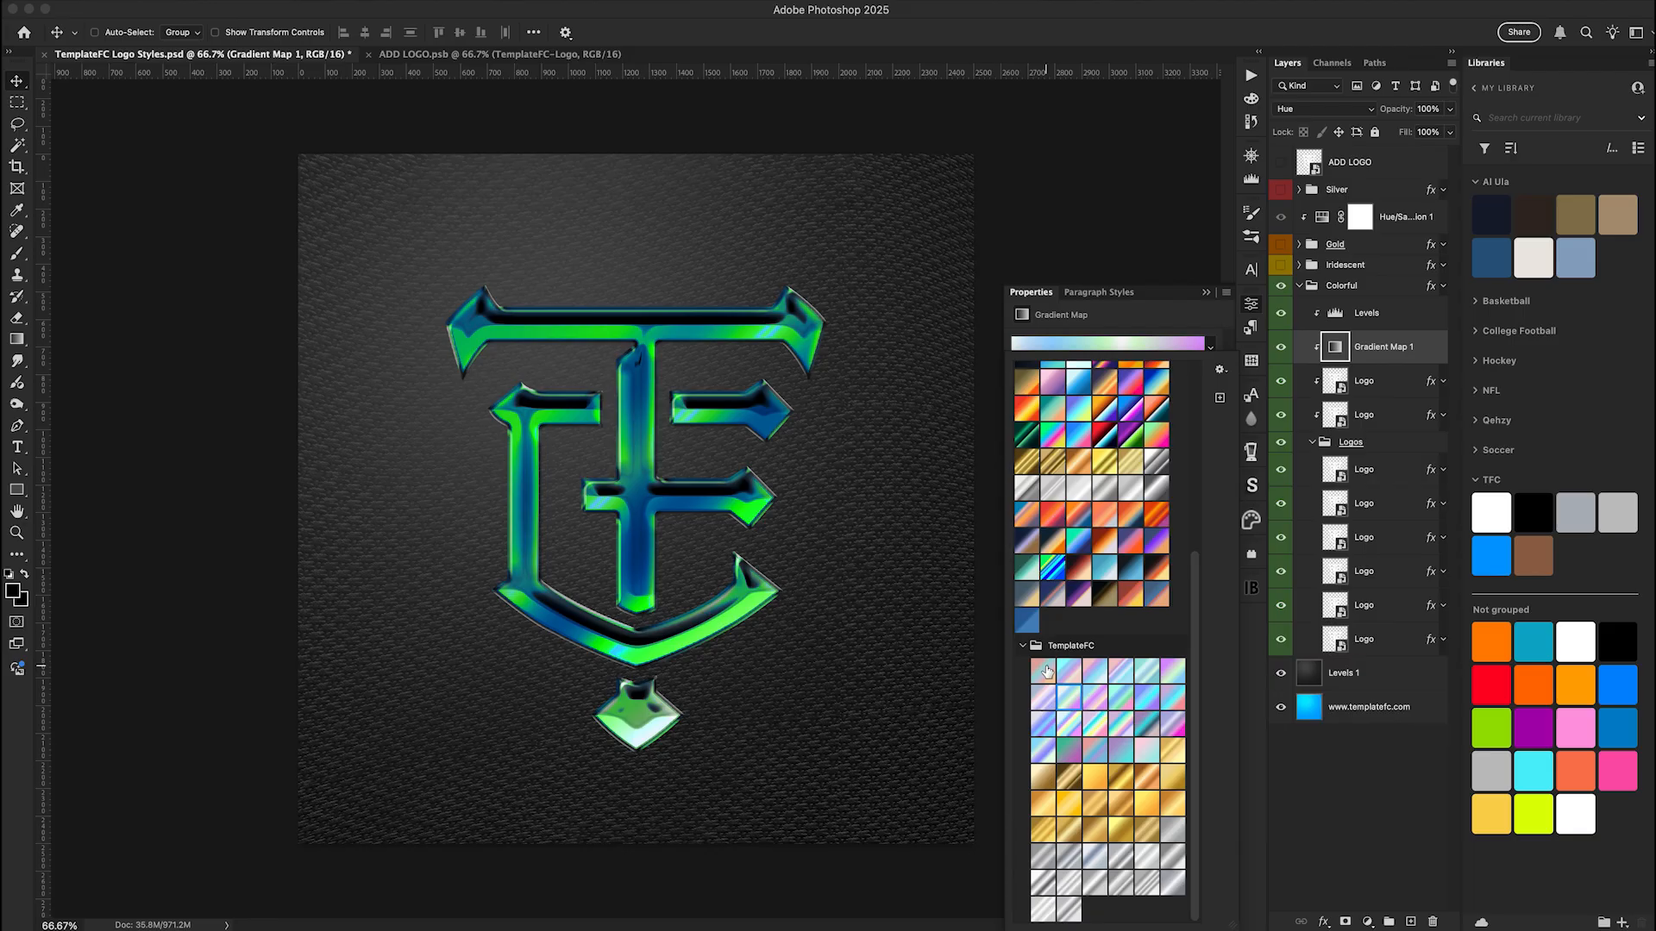
key(Right)
key(Right)
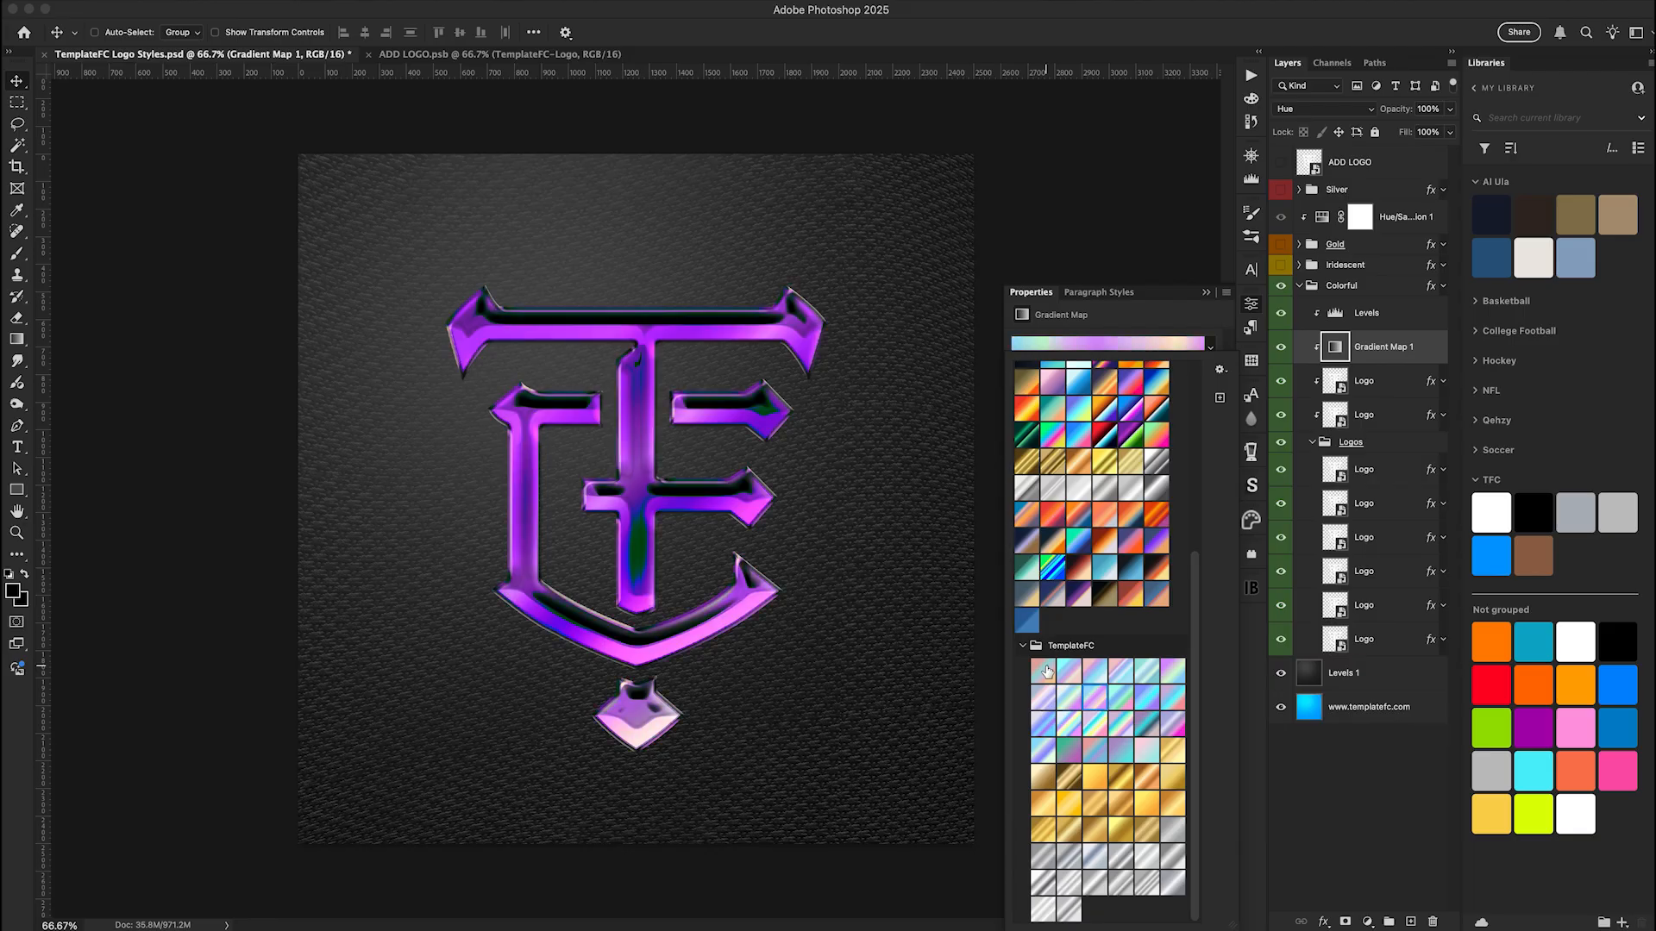
key(Right)
key(Right)
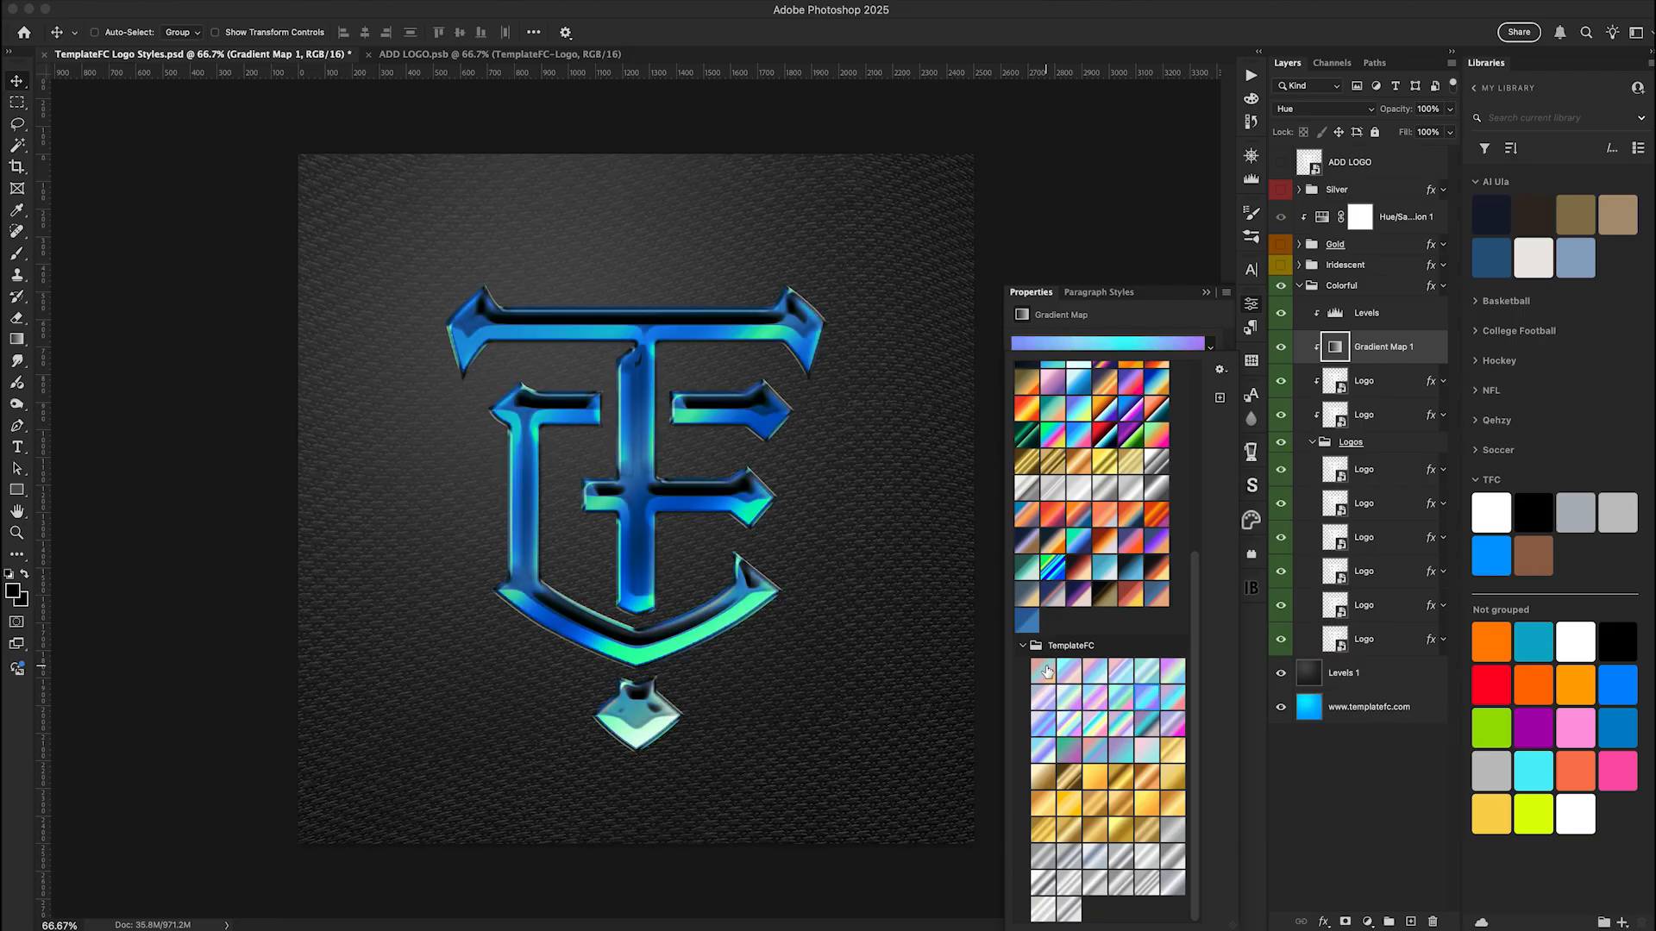
key(Right)
key(Right)
key(Right)
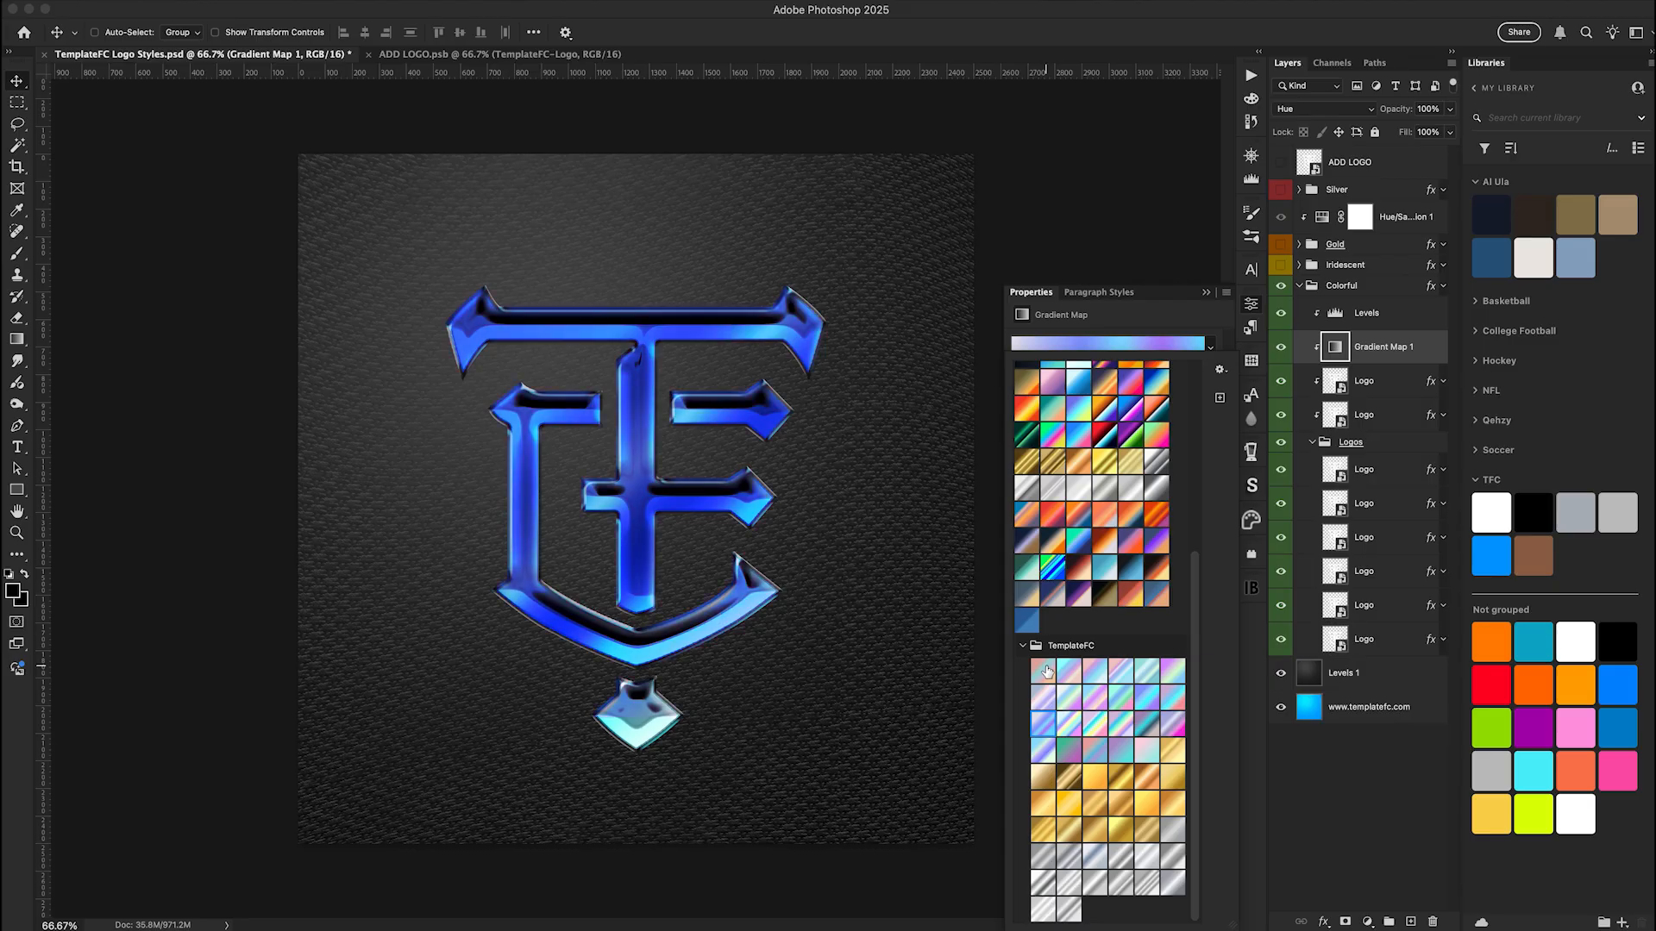
key(Right)
key(Right)
key(Right)
key(Right)
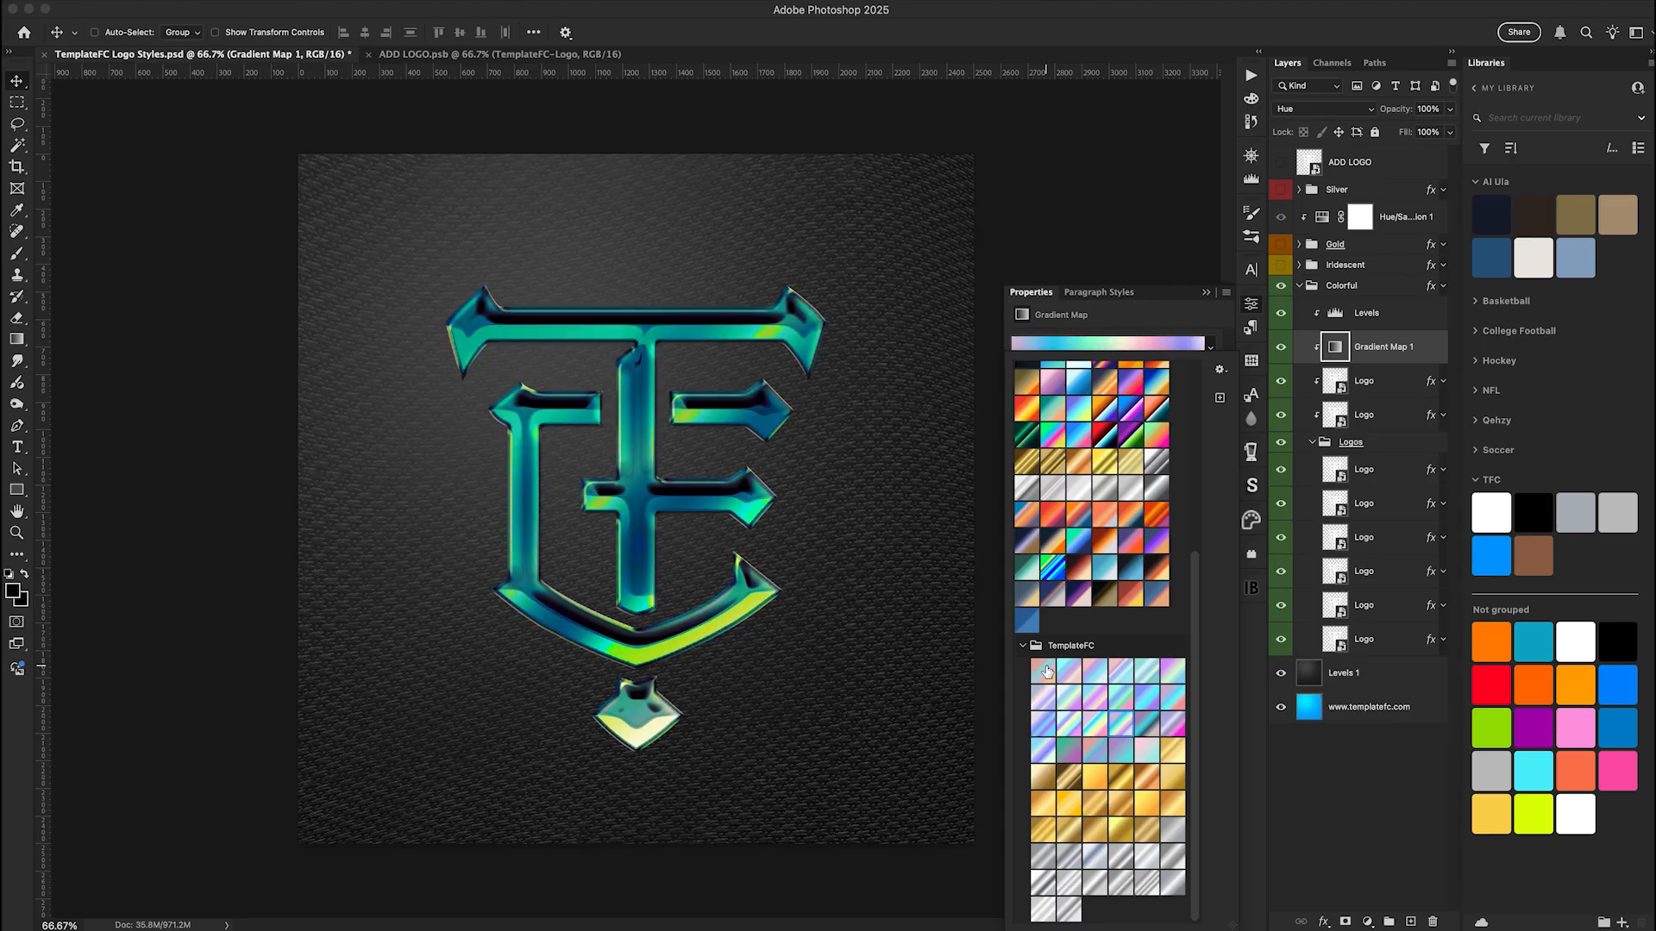
key(Right)
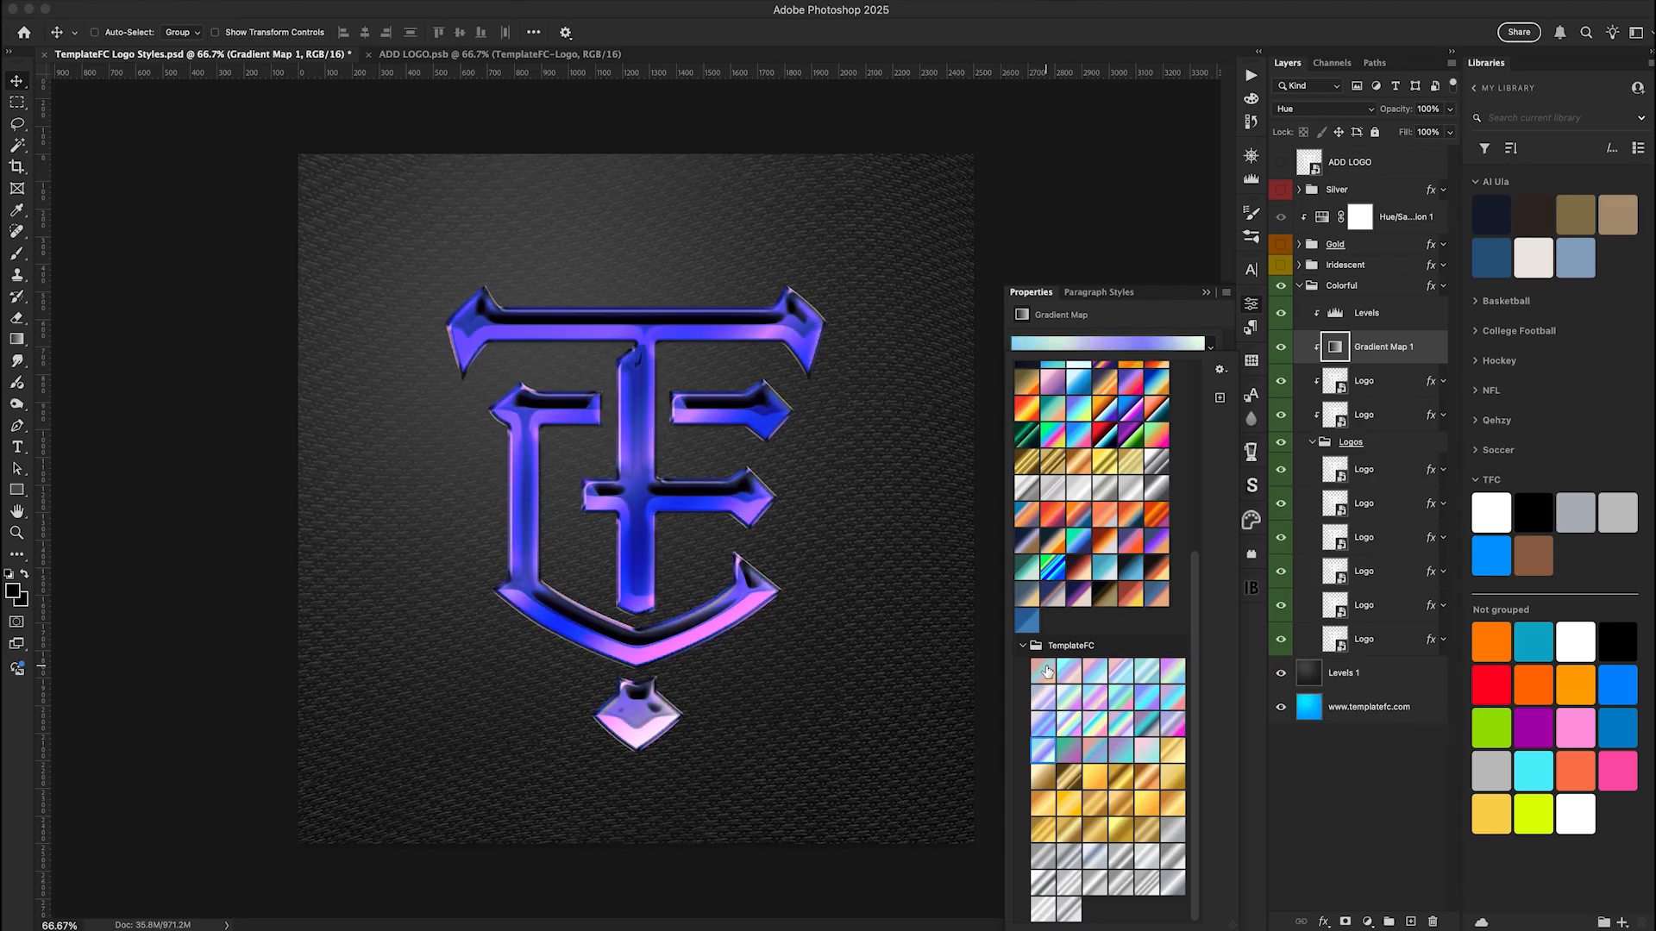
key(Right)
key(Right)
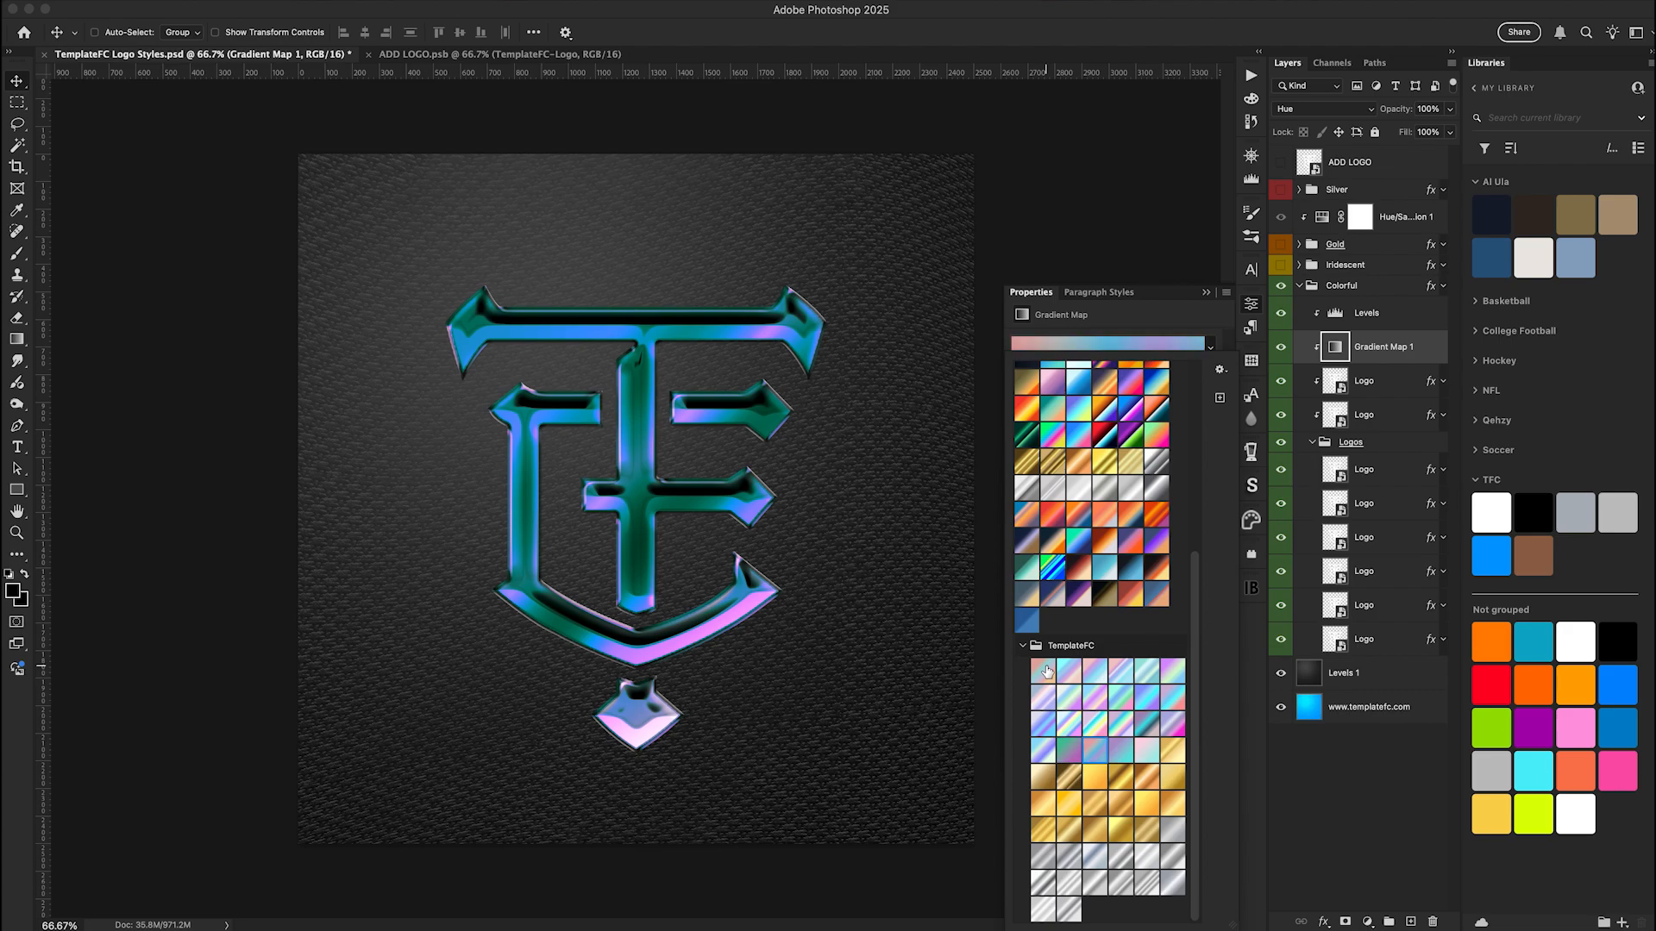
key(Right)
Preview the gold TemplateFC gradient presets of the fifth row on the gradient map, followed by silver ones in the eighth row
key(Right)
key(Right)
key(Right)
key(Right)
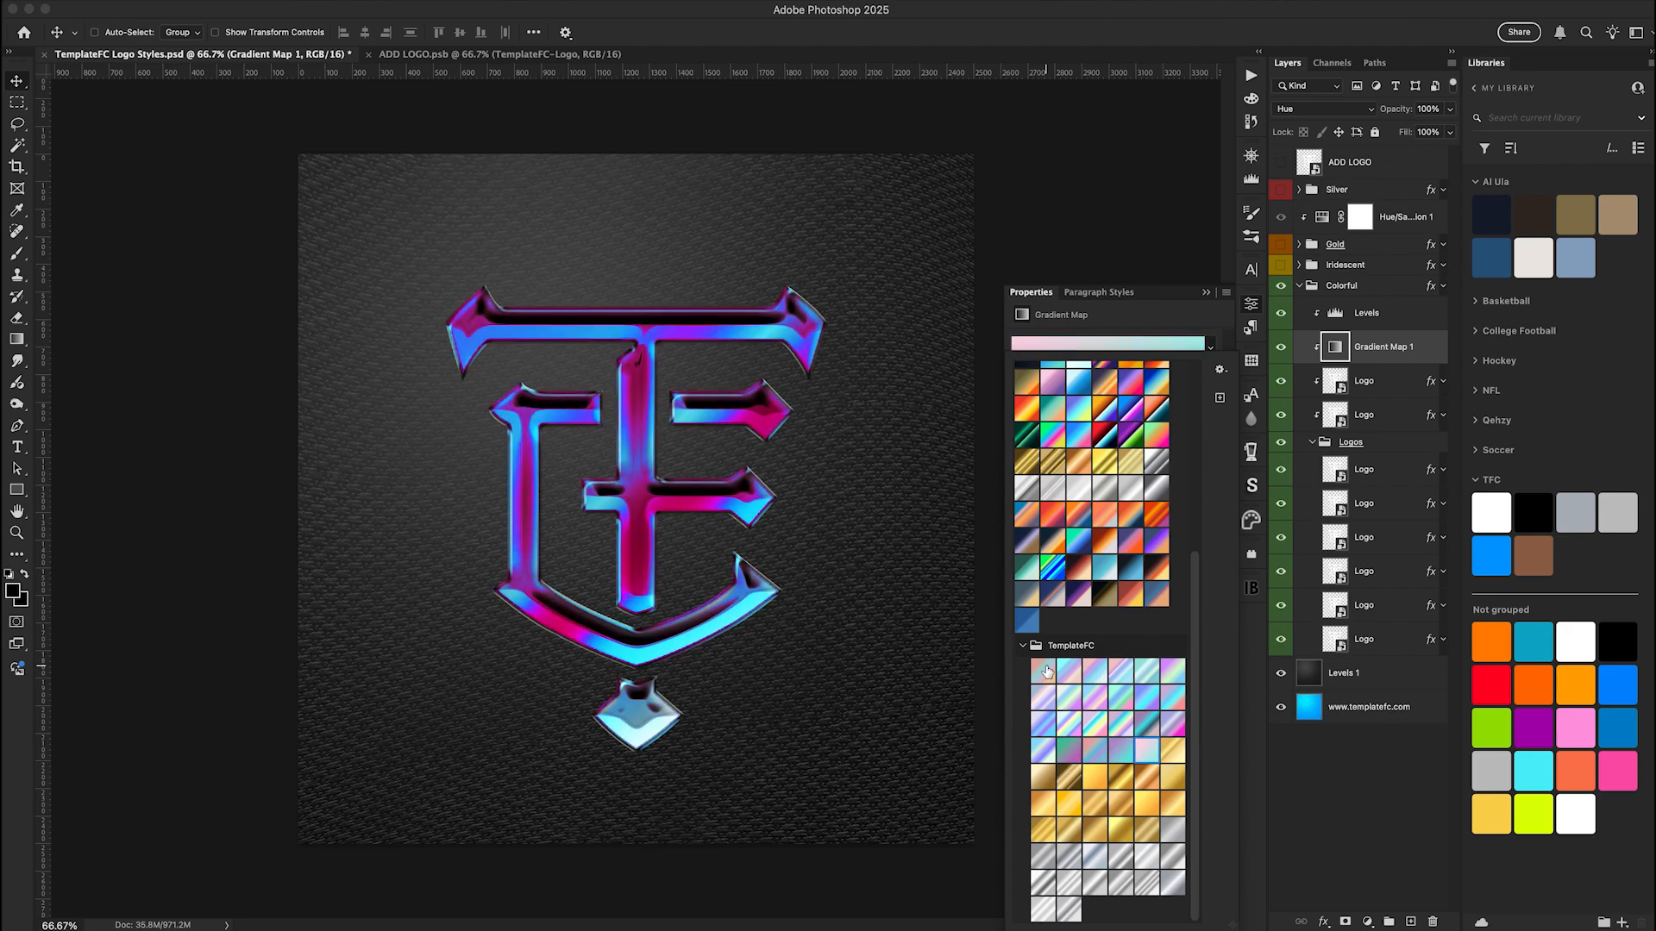
key(Right)
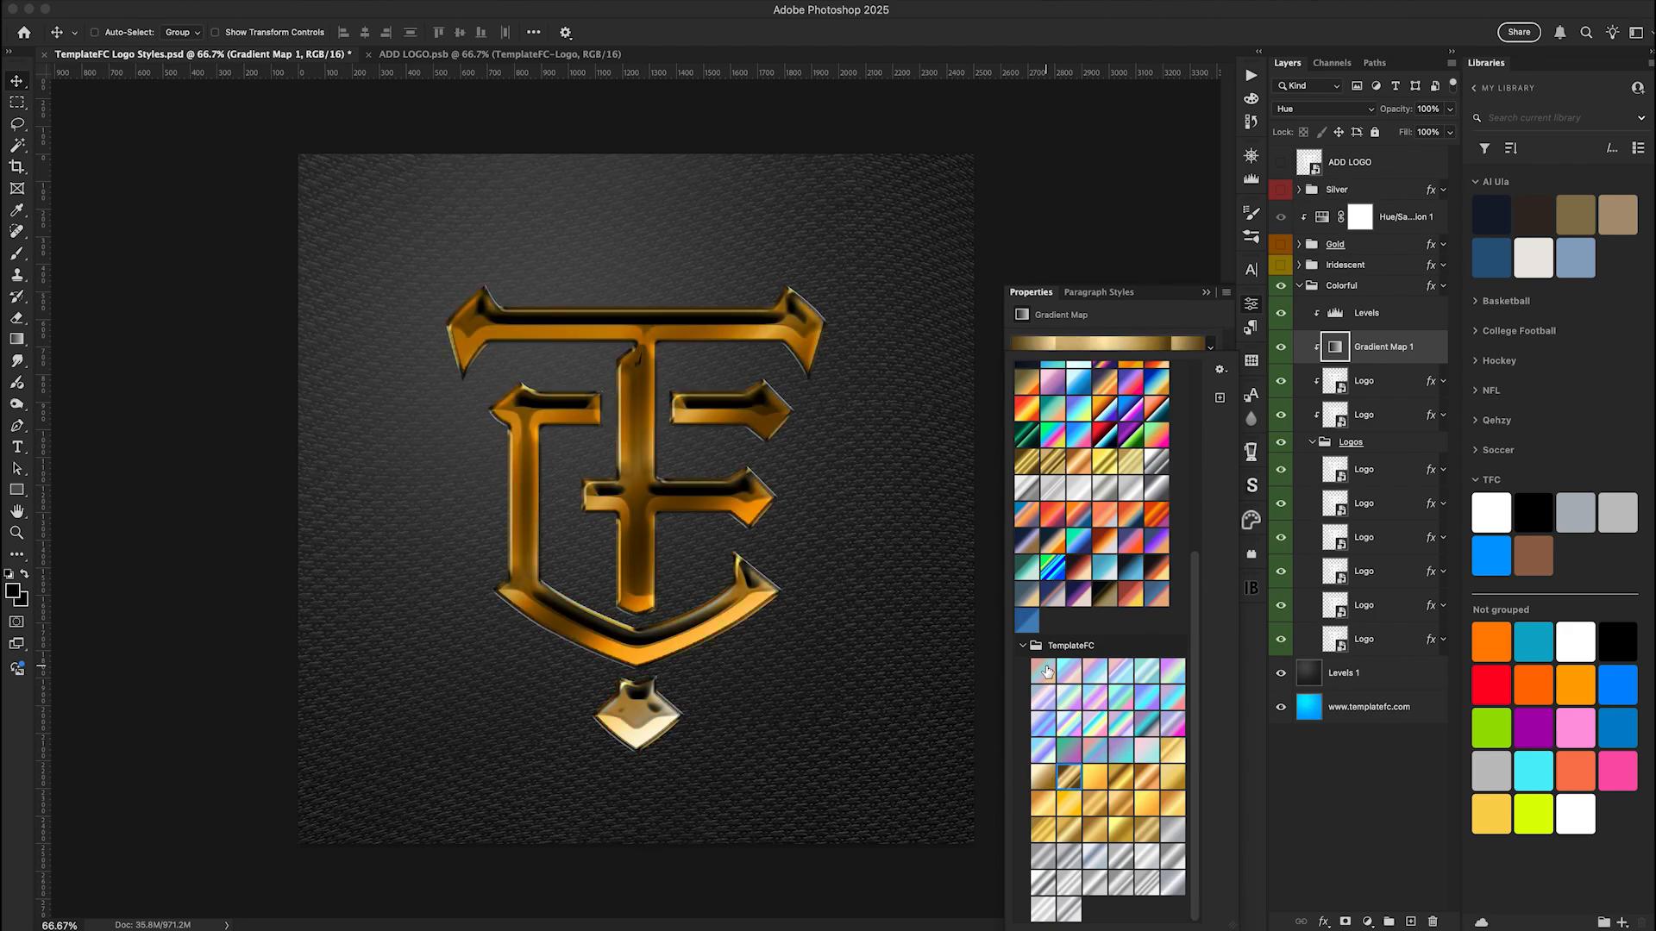
key(Right)
key(Right)
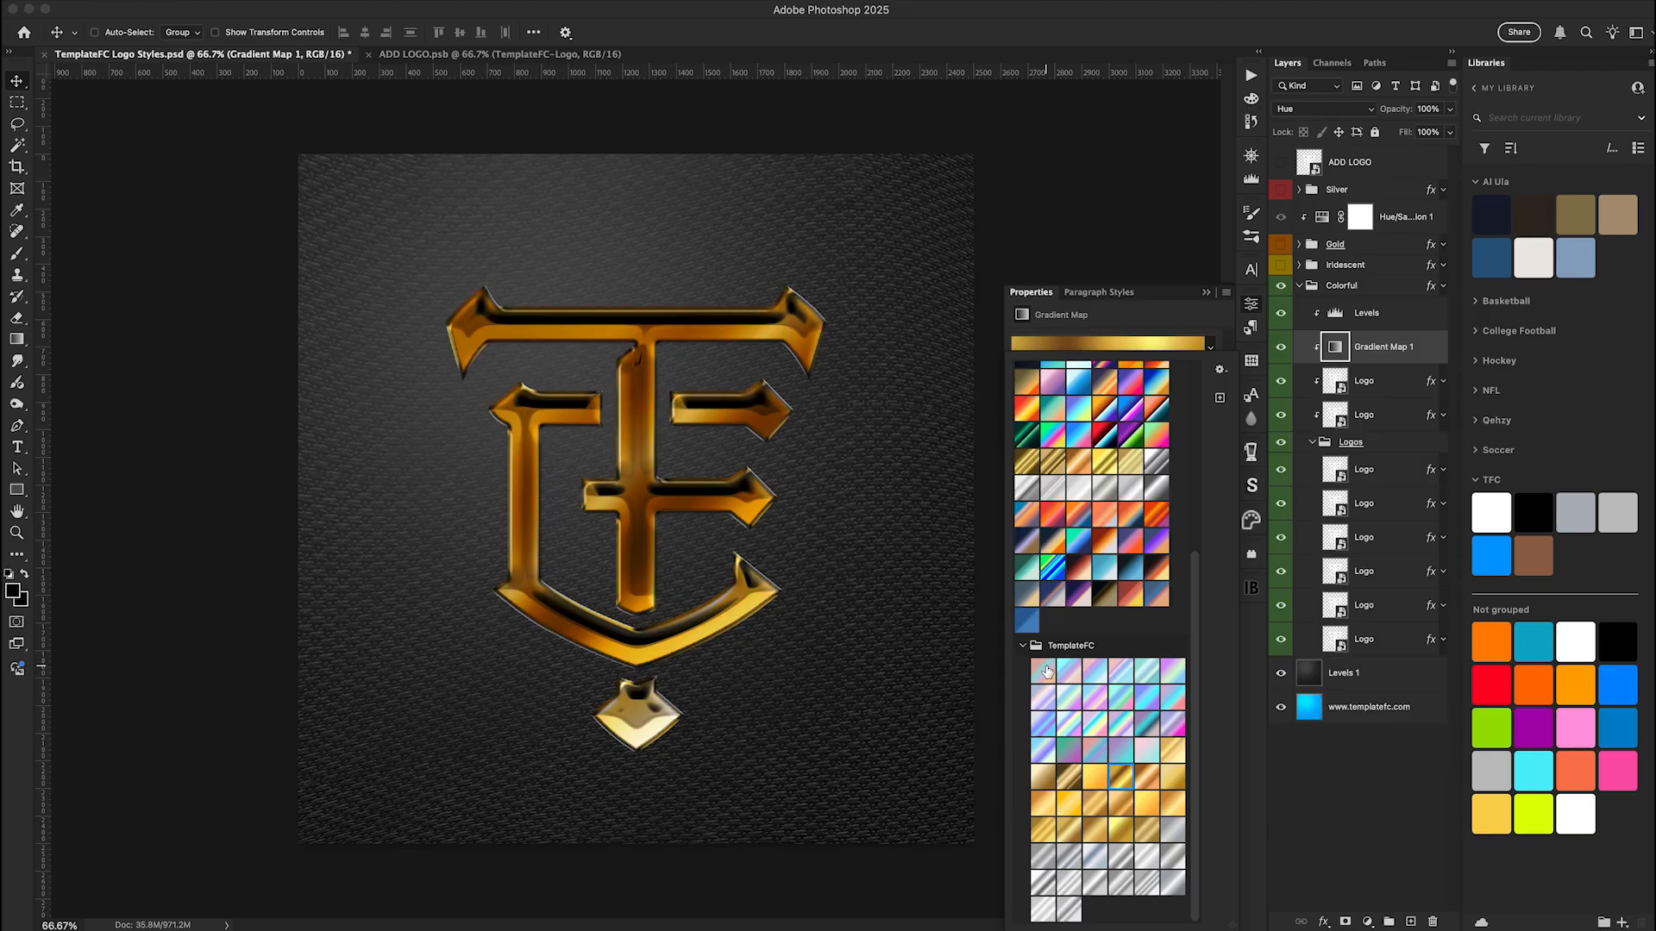
key(Right)
key(Right)
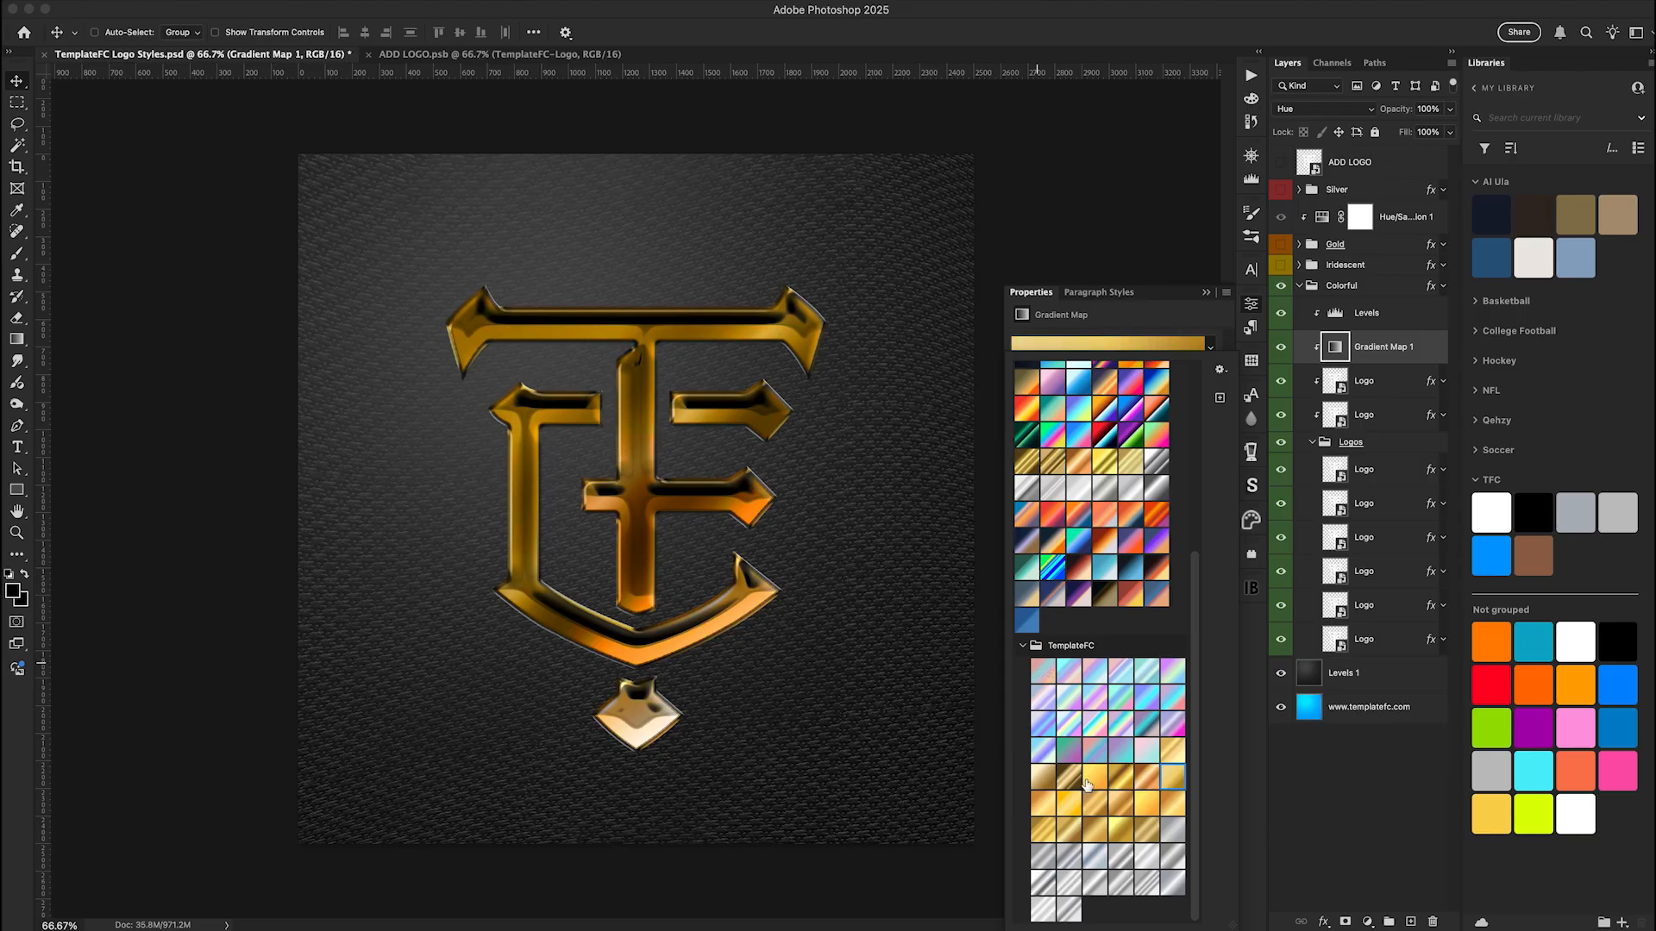
click(1117, 865)
key(Right)
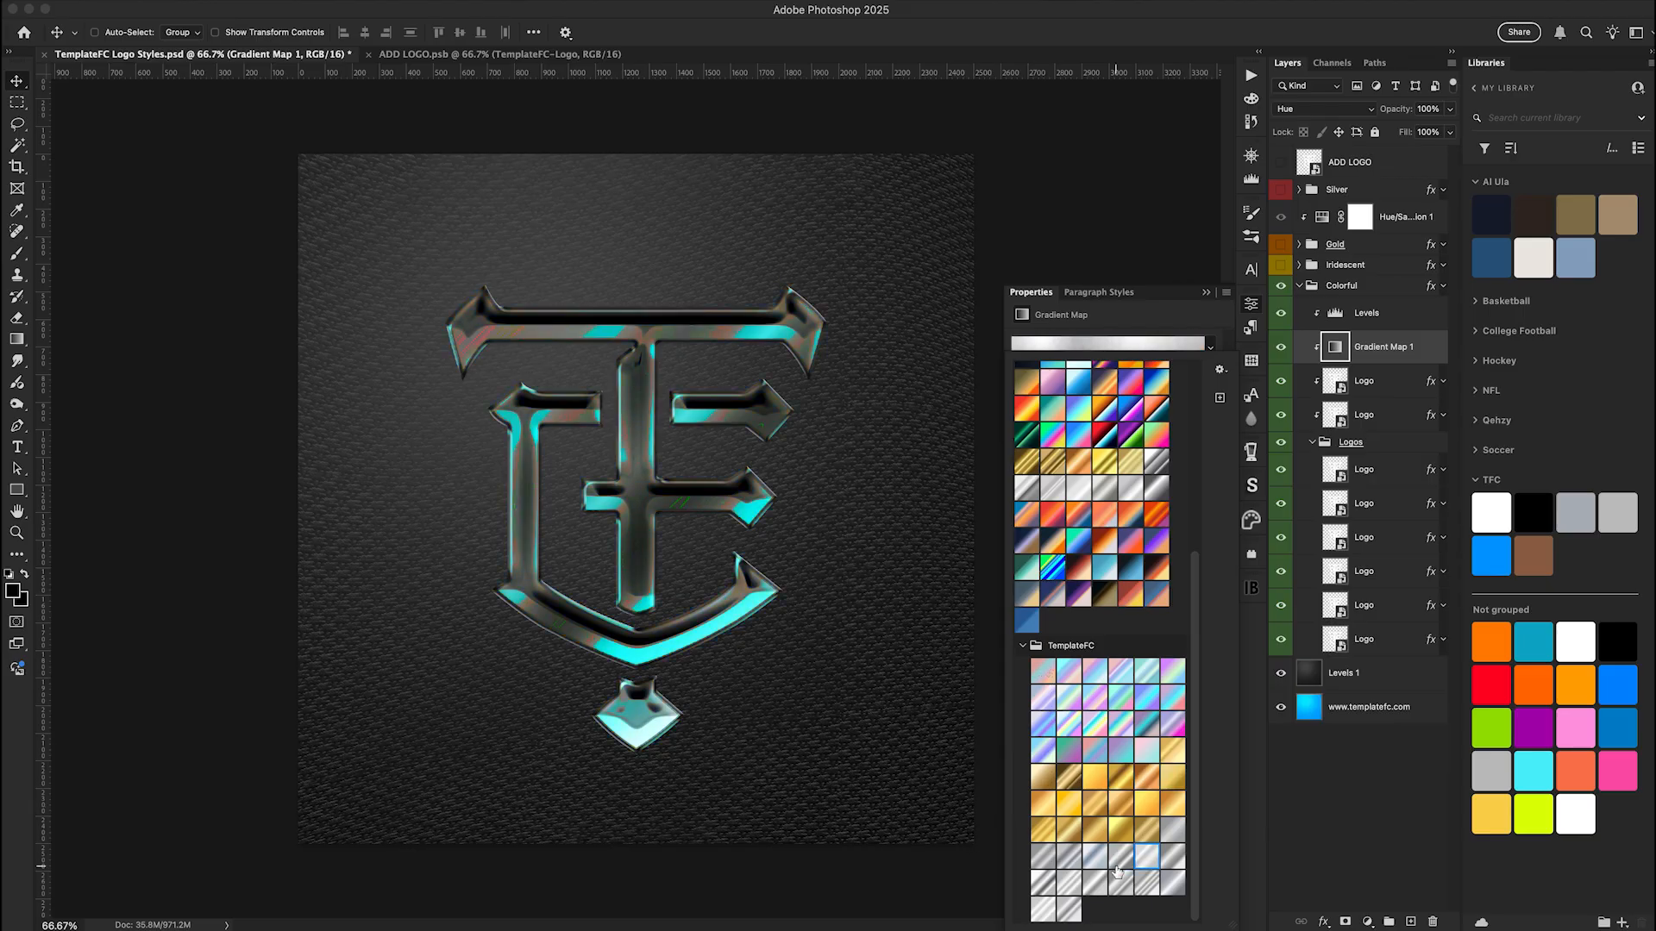
key(Right)
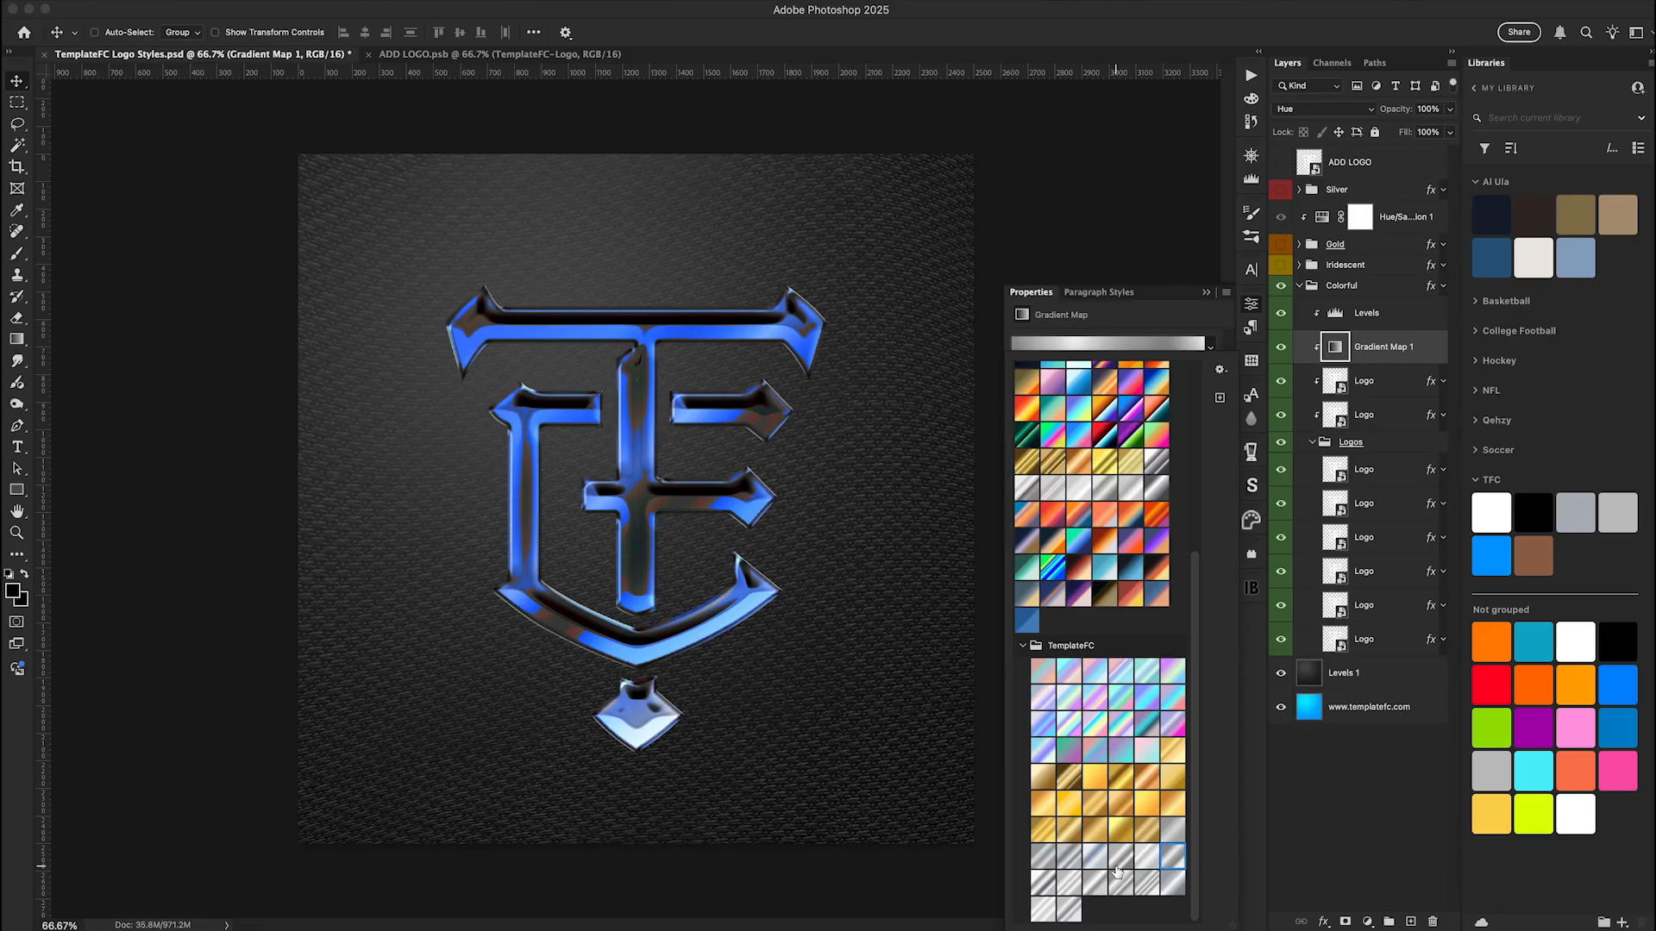
Apply the last TemplateFC gradient preset in the third row to the gradient map, and compare the logo with Levels off and on
click(1097, 726)
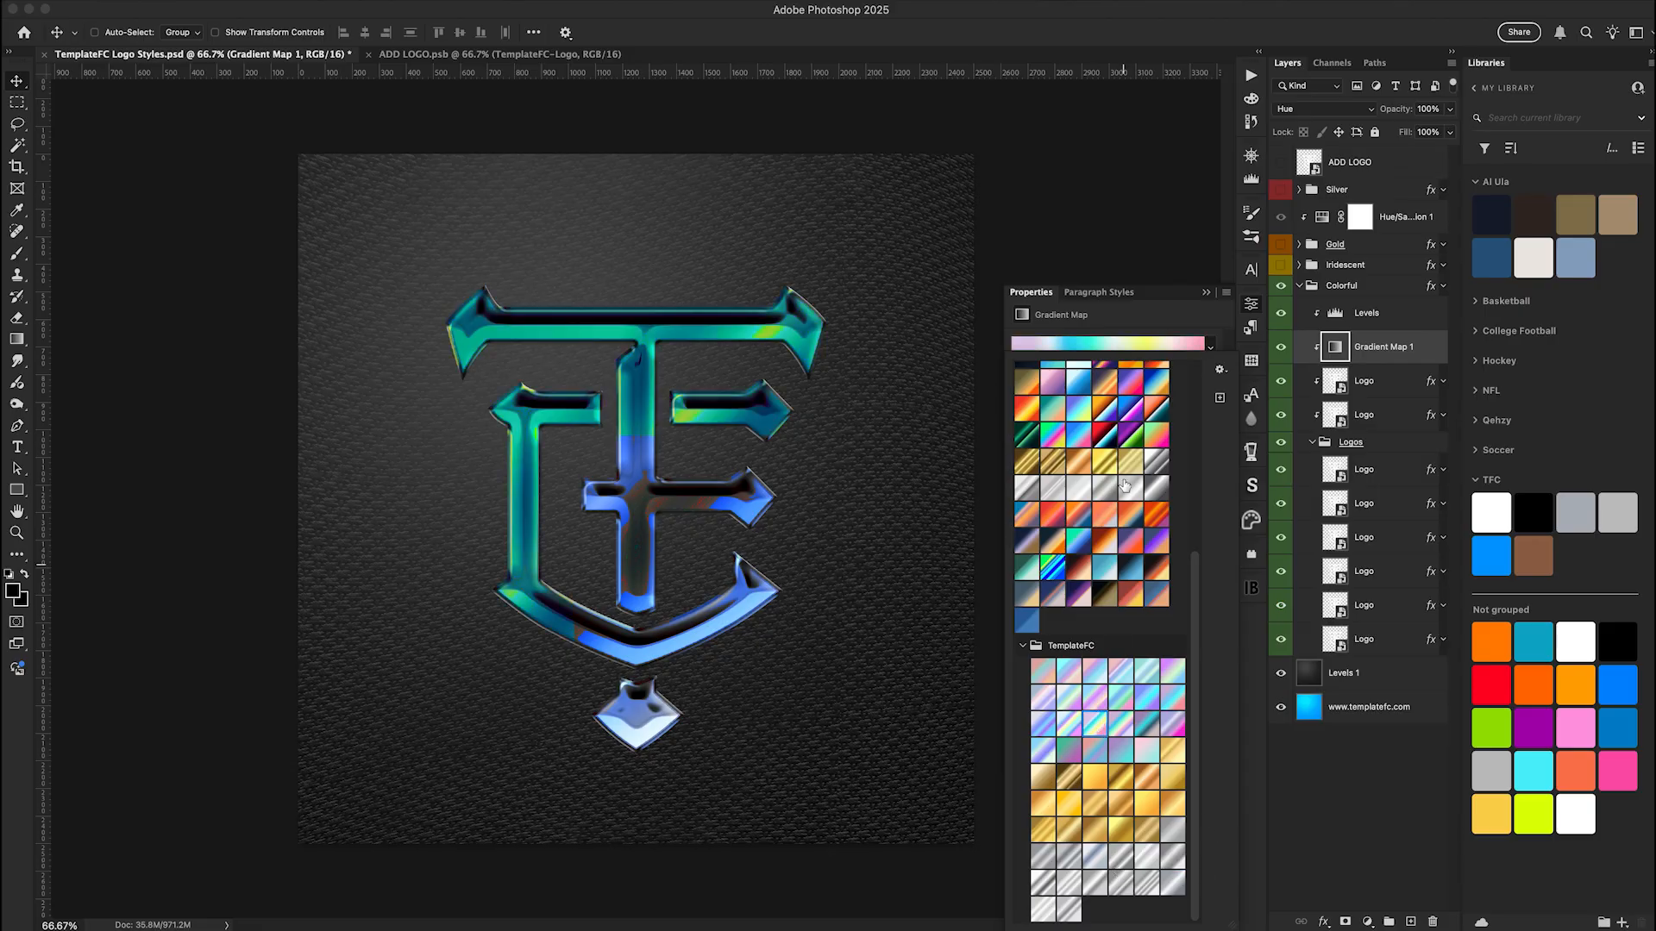
click(1174, 731)
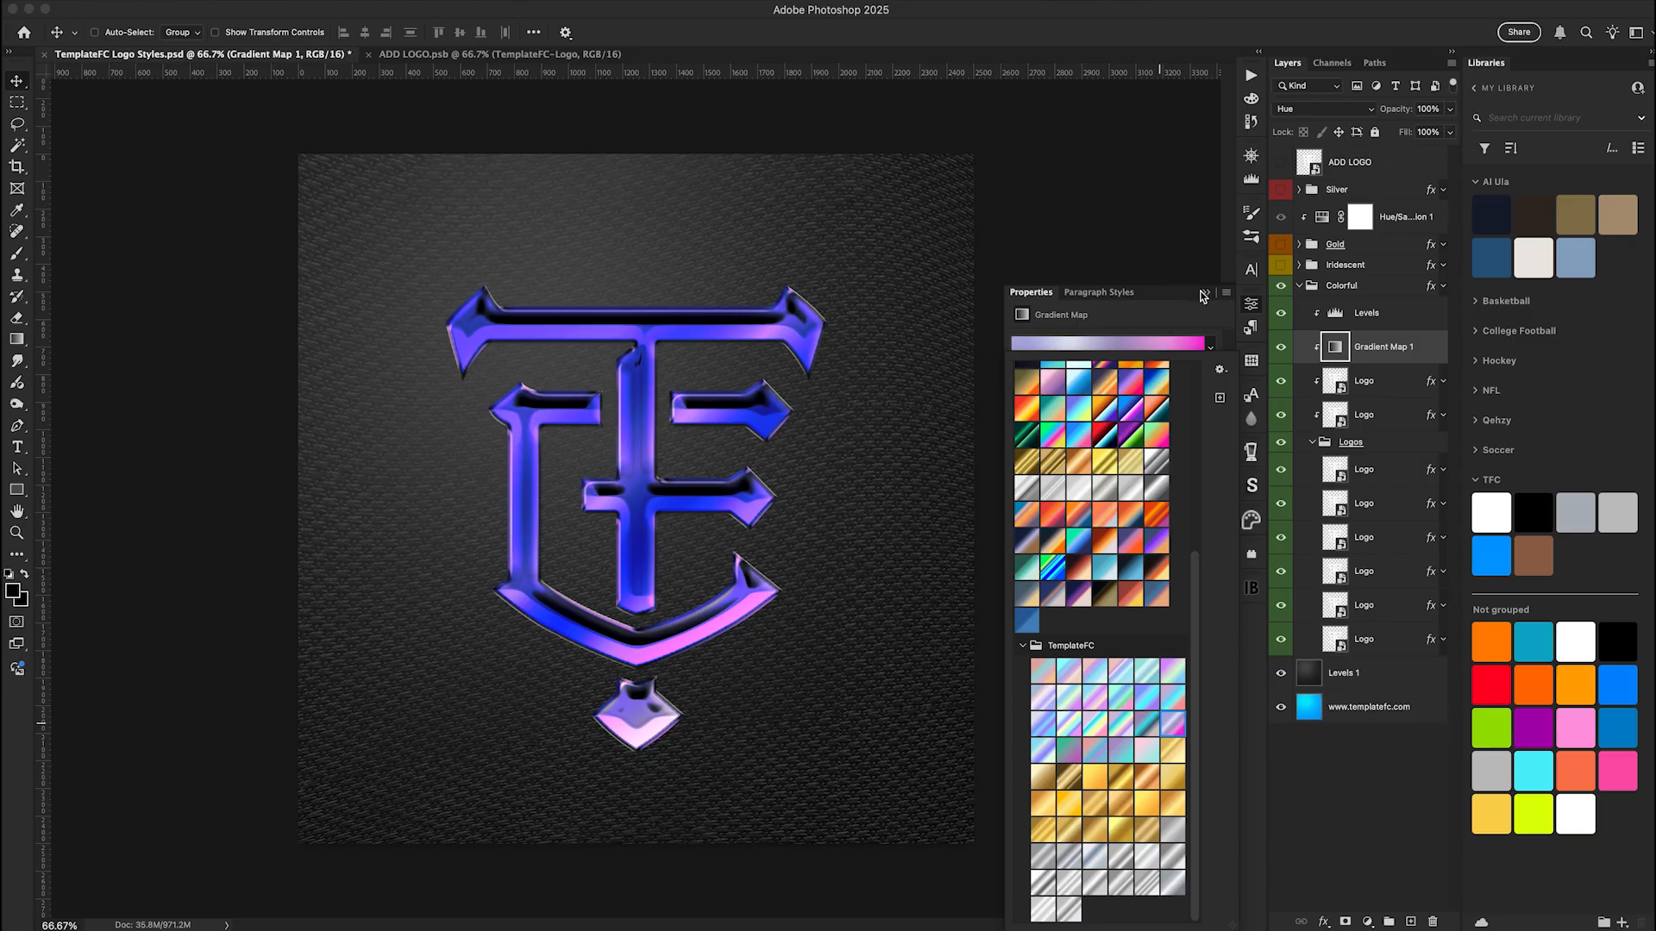
click(1203, 295)
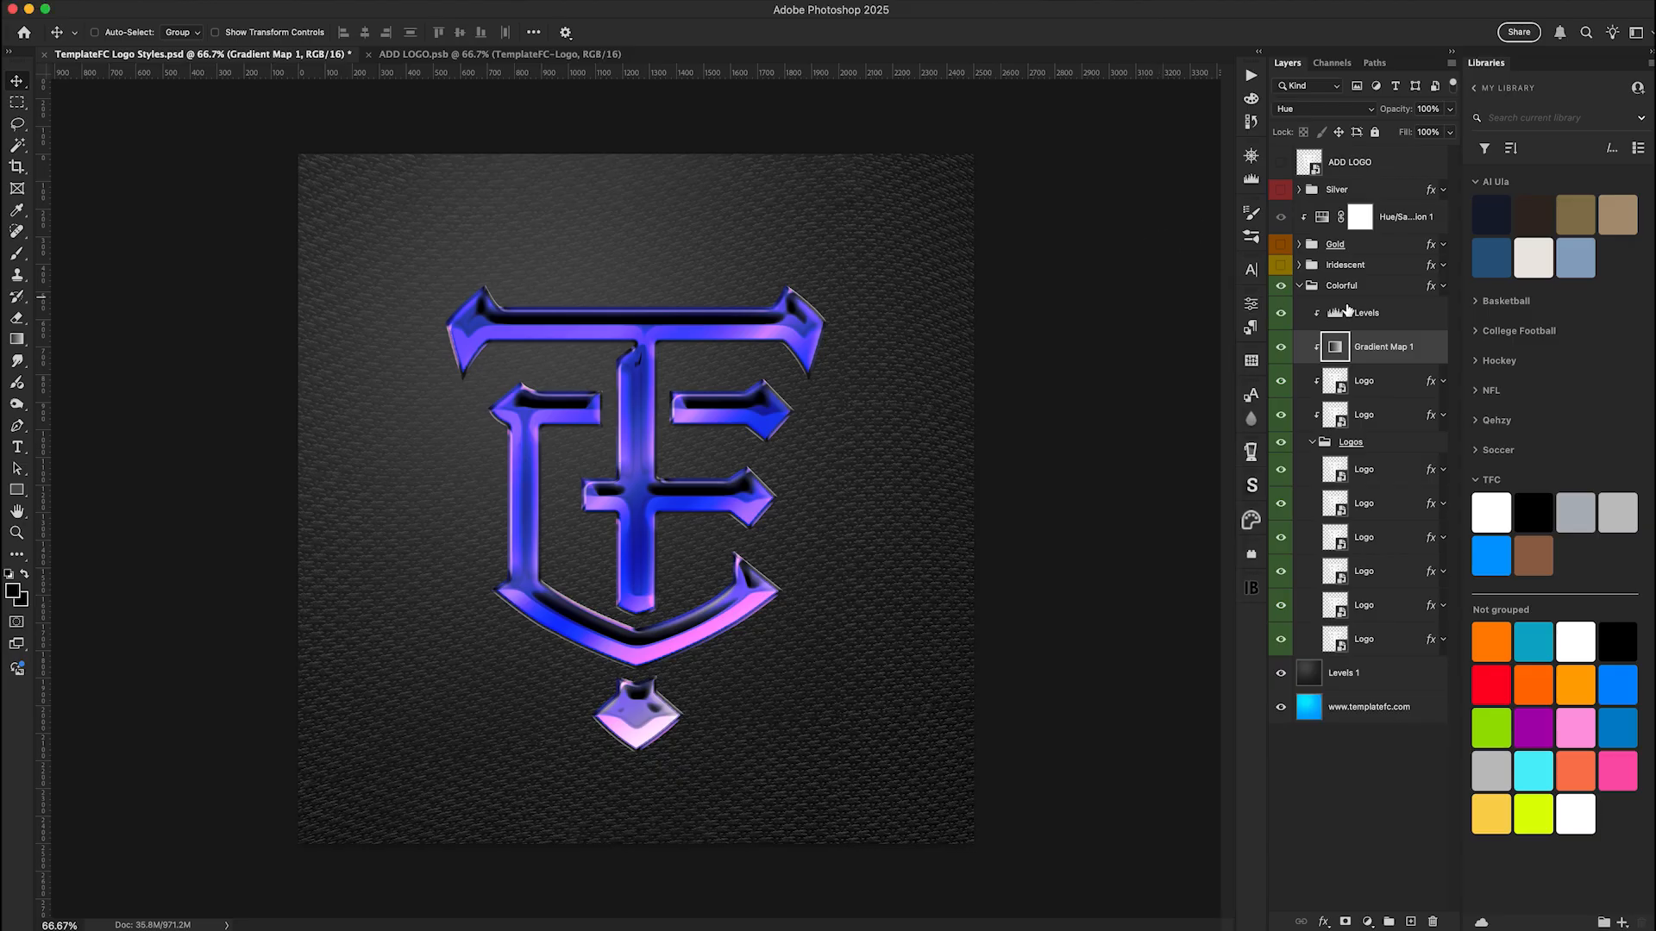
click(1284, 315)
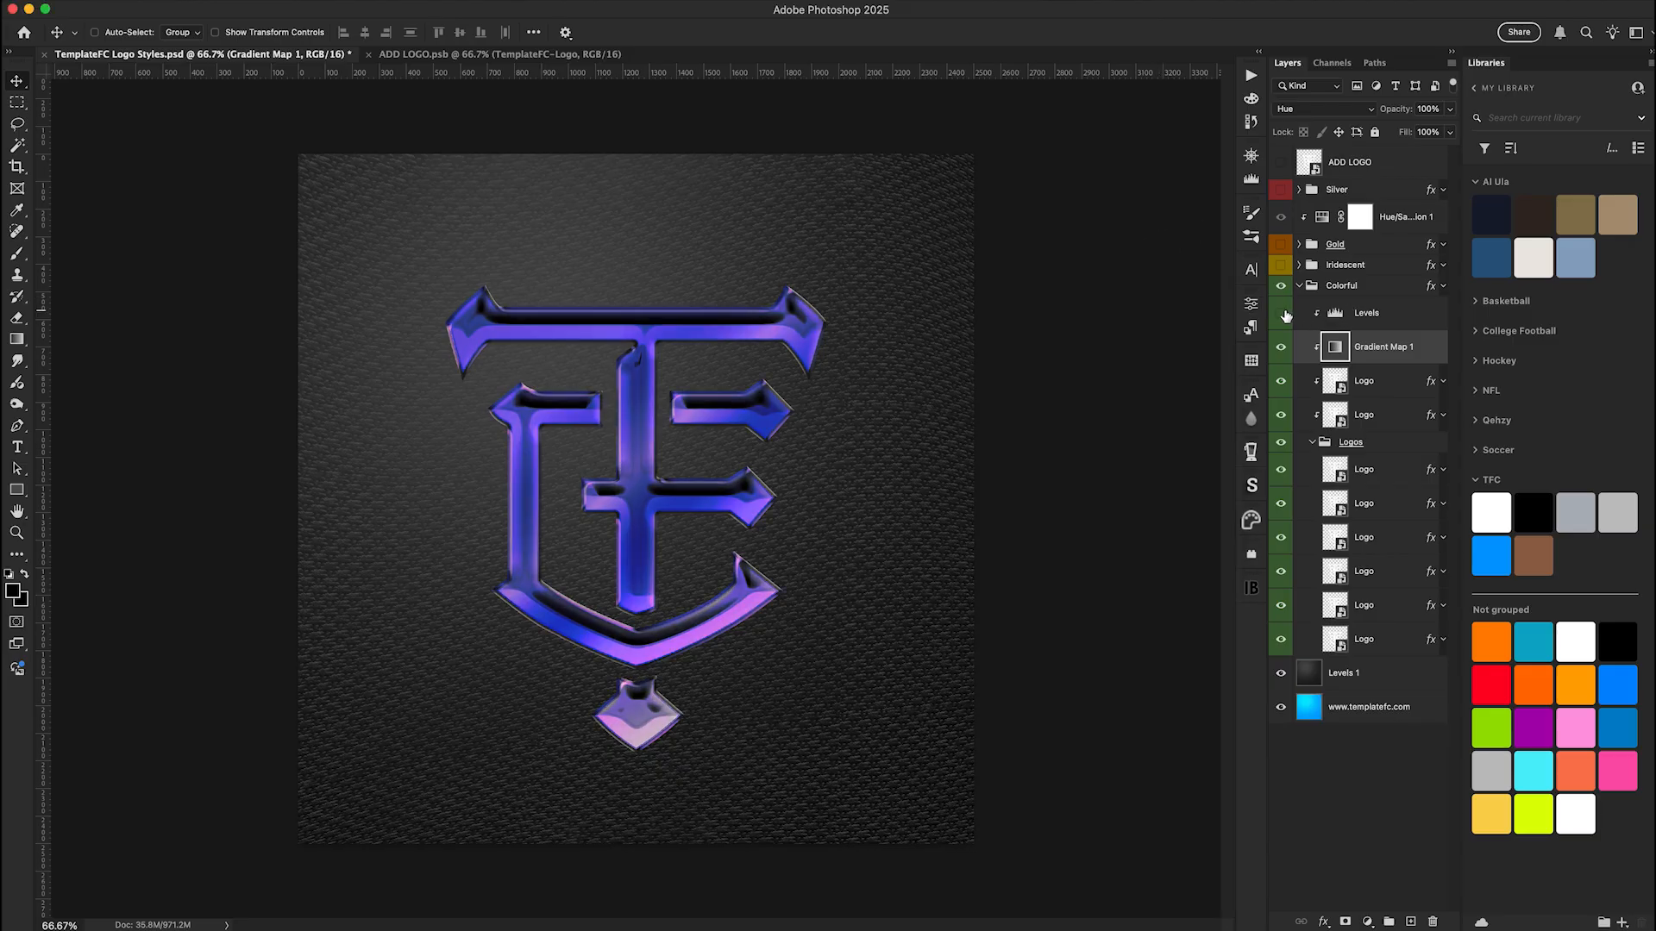
click(1284, 315)
Add a black Solid Color fill layer above the Colorful group's Levels adjustment, clipped to the logo, and turn off its visibility
click(1374, 318)
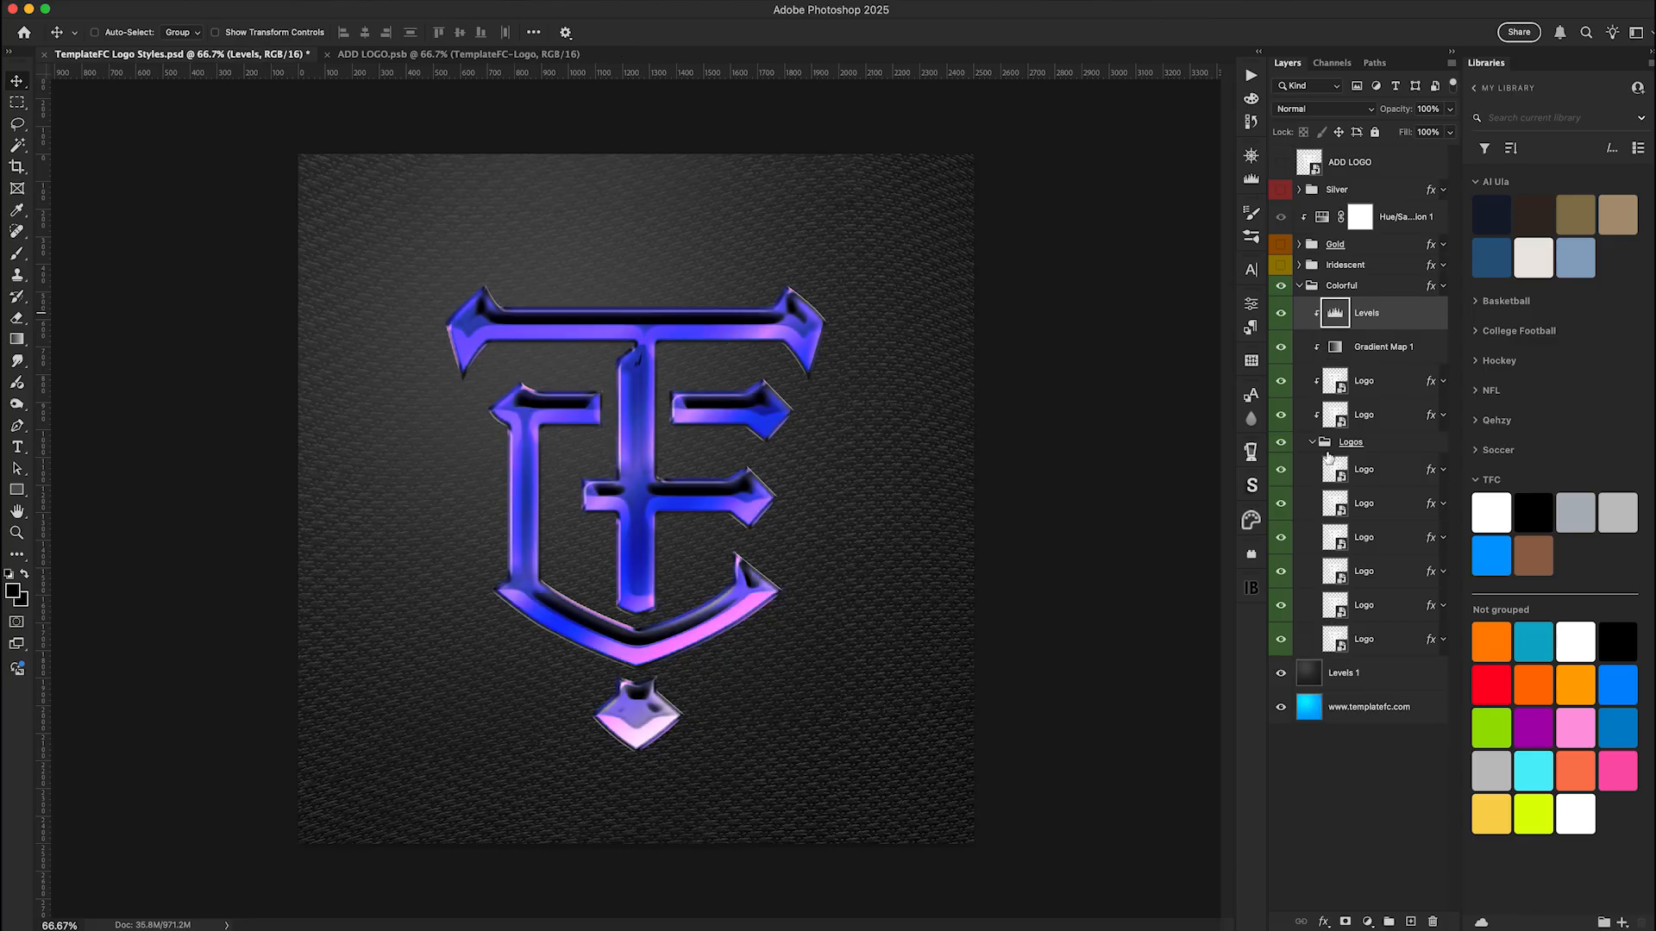
click(1366, 922)
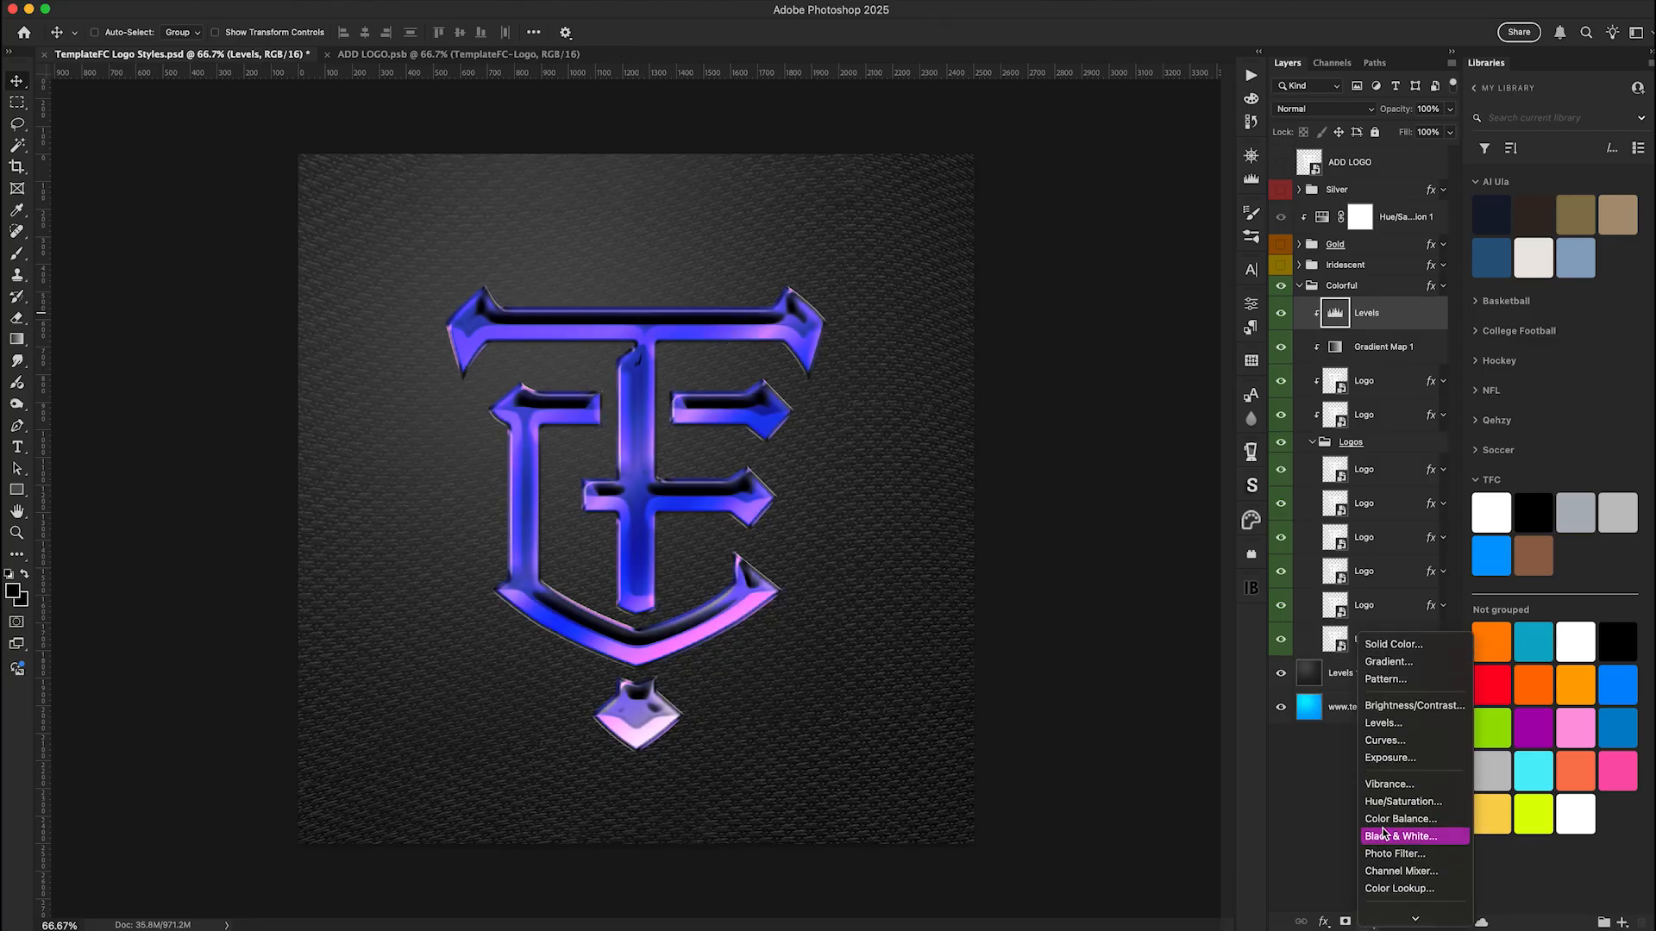
mouse_move(1412, 919)
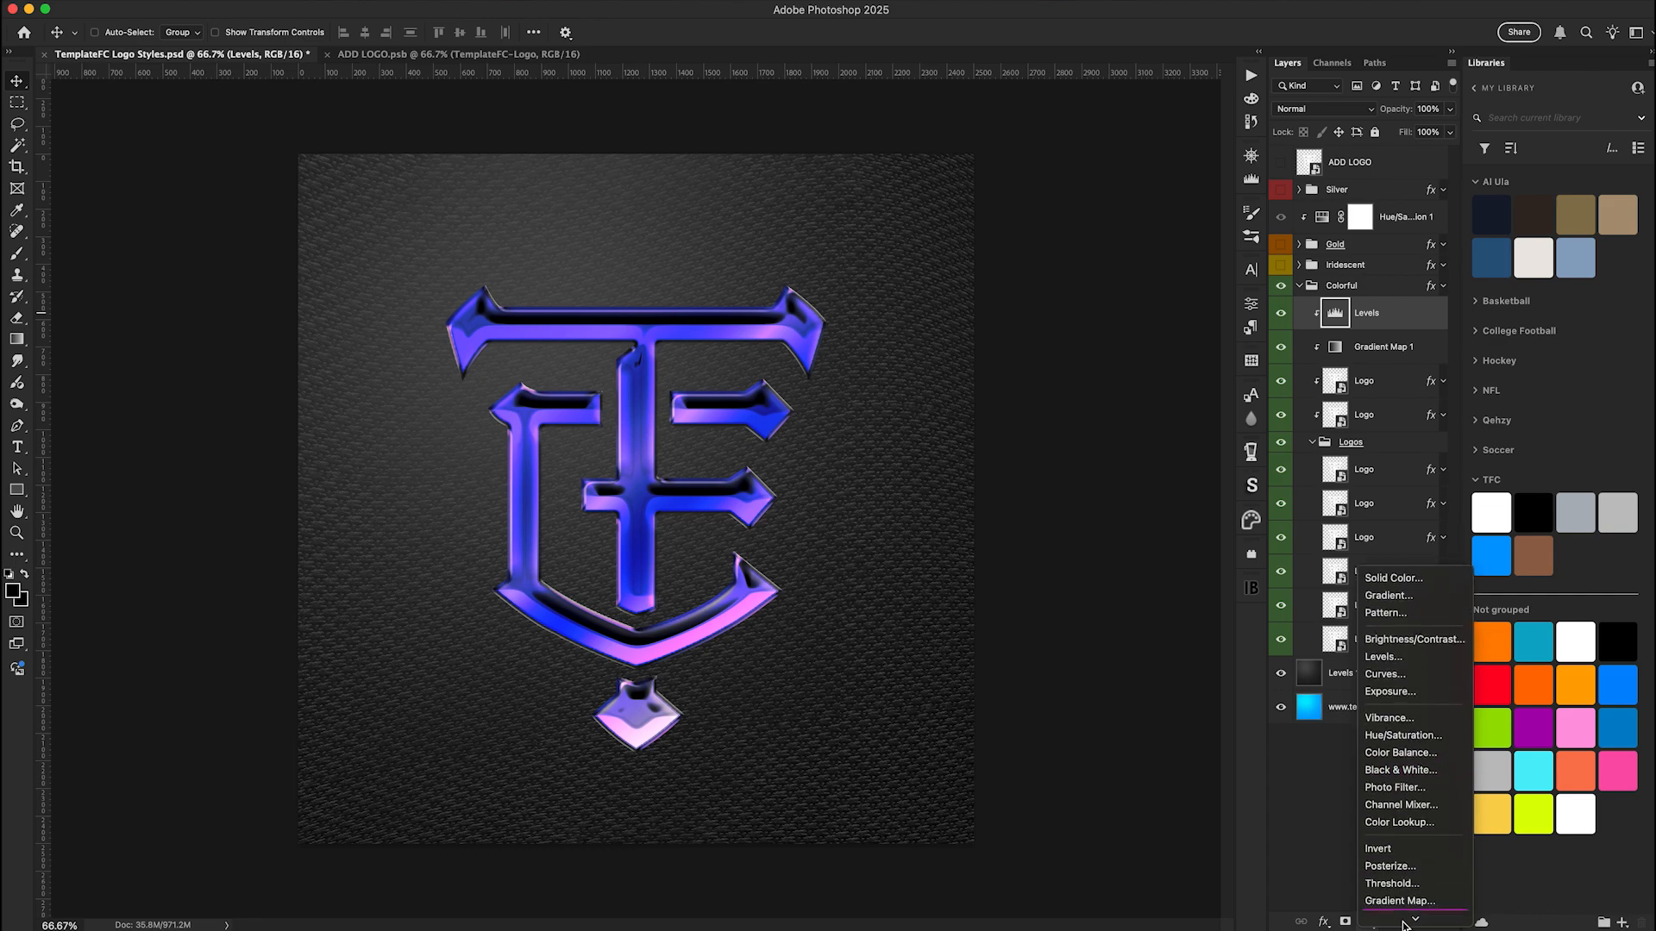
click(1394, 577)
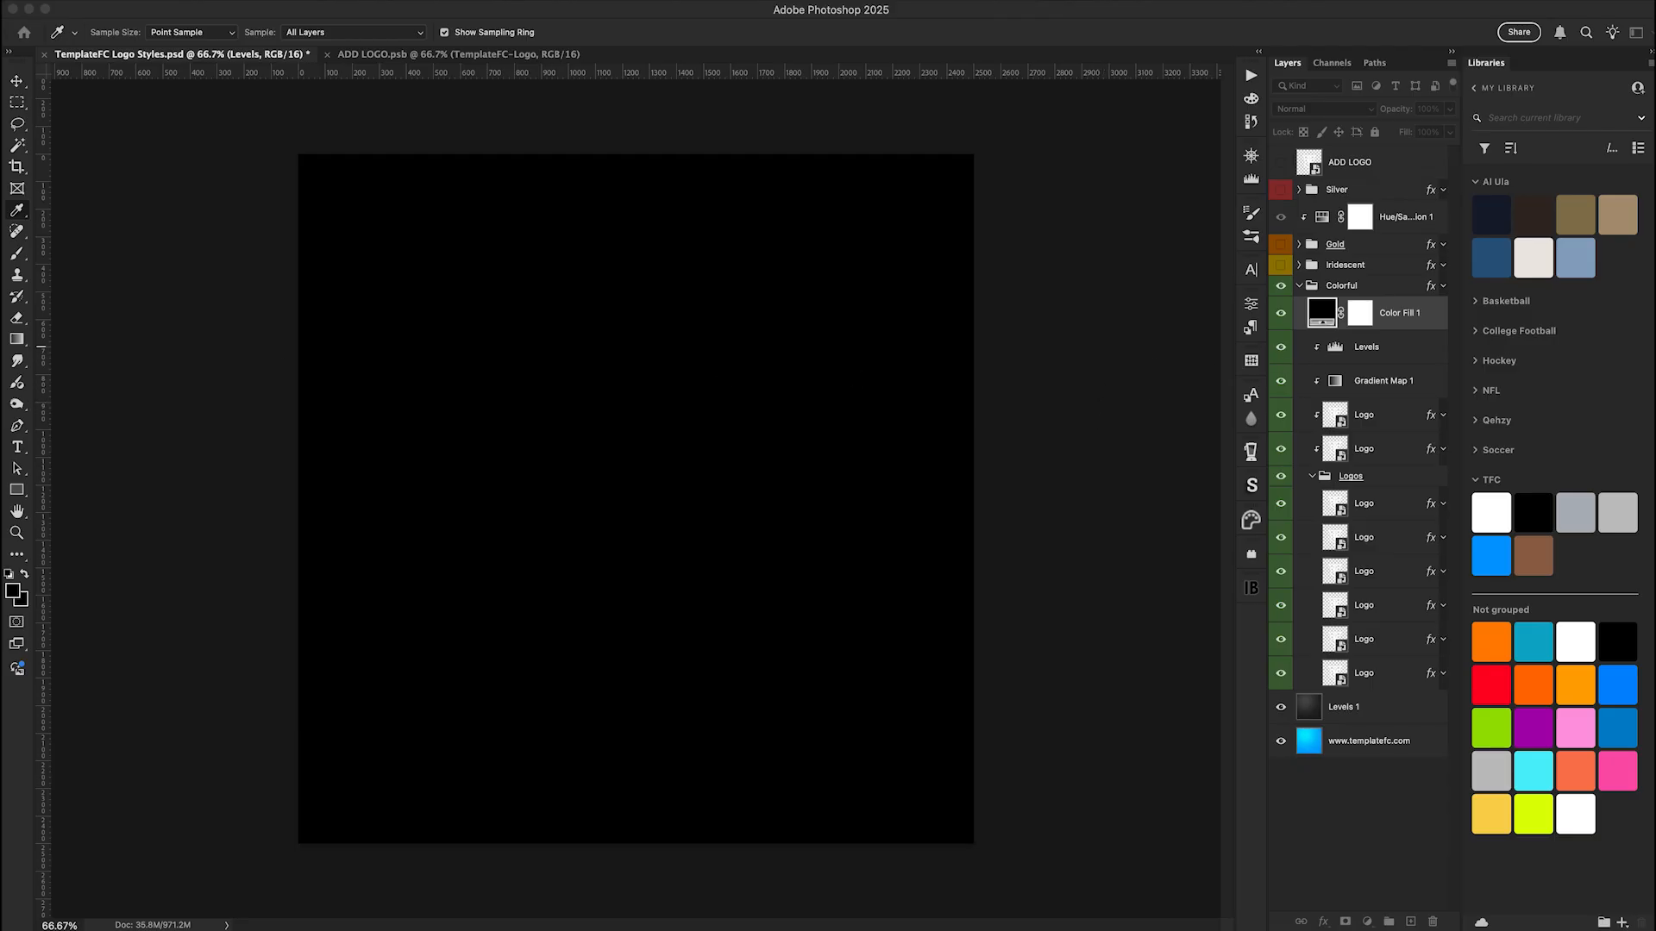
key(Return)
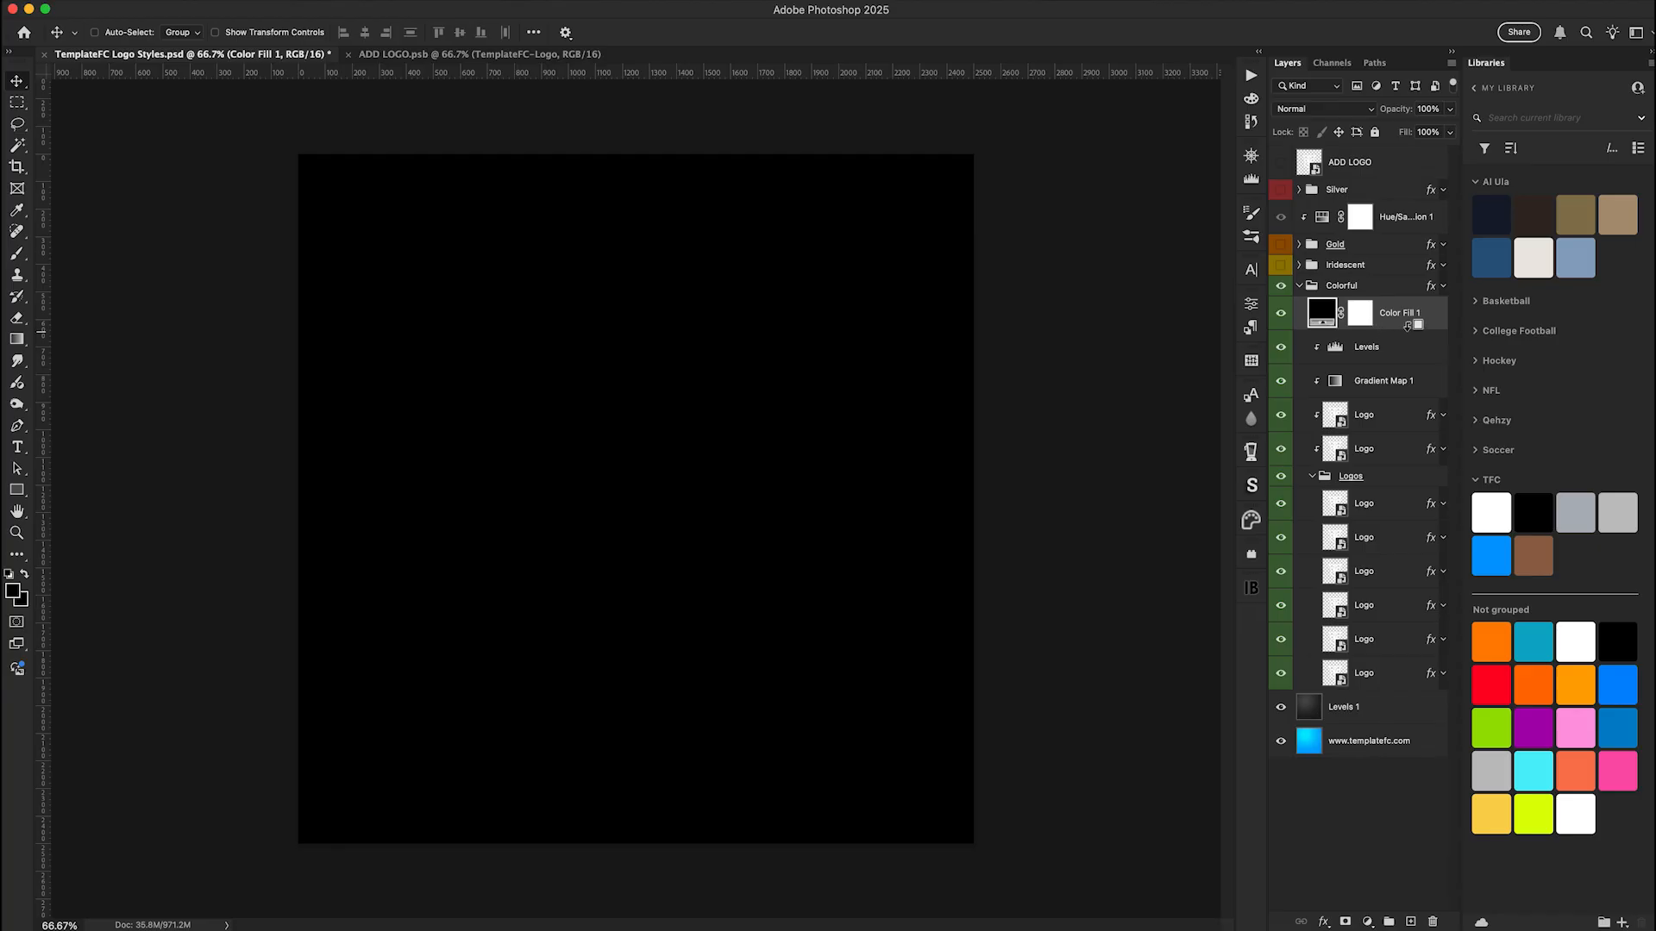
alt+click(1401, 330)
click(1280, 315)
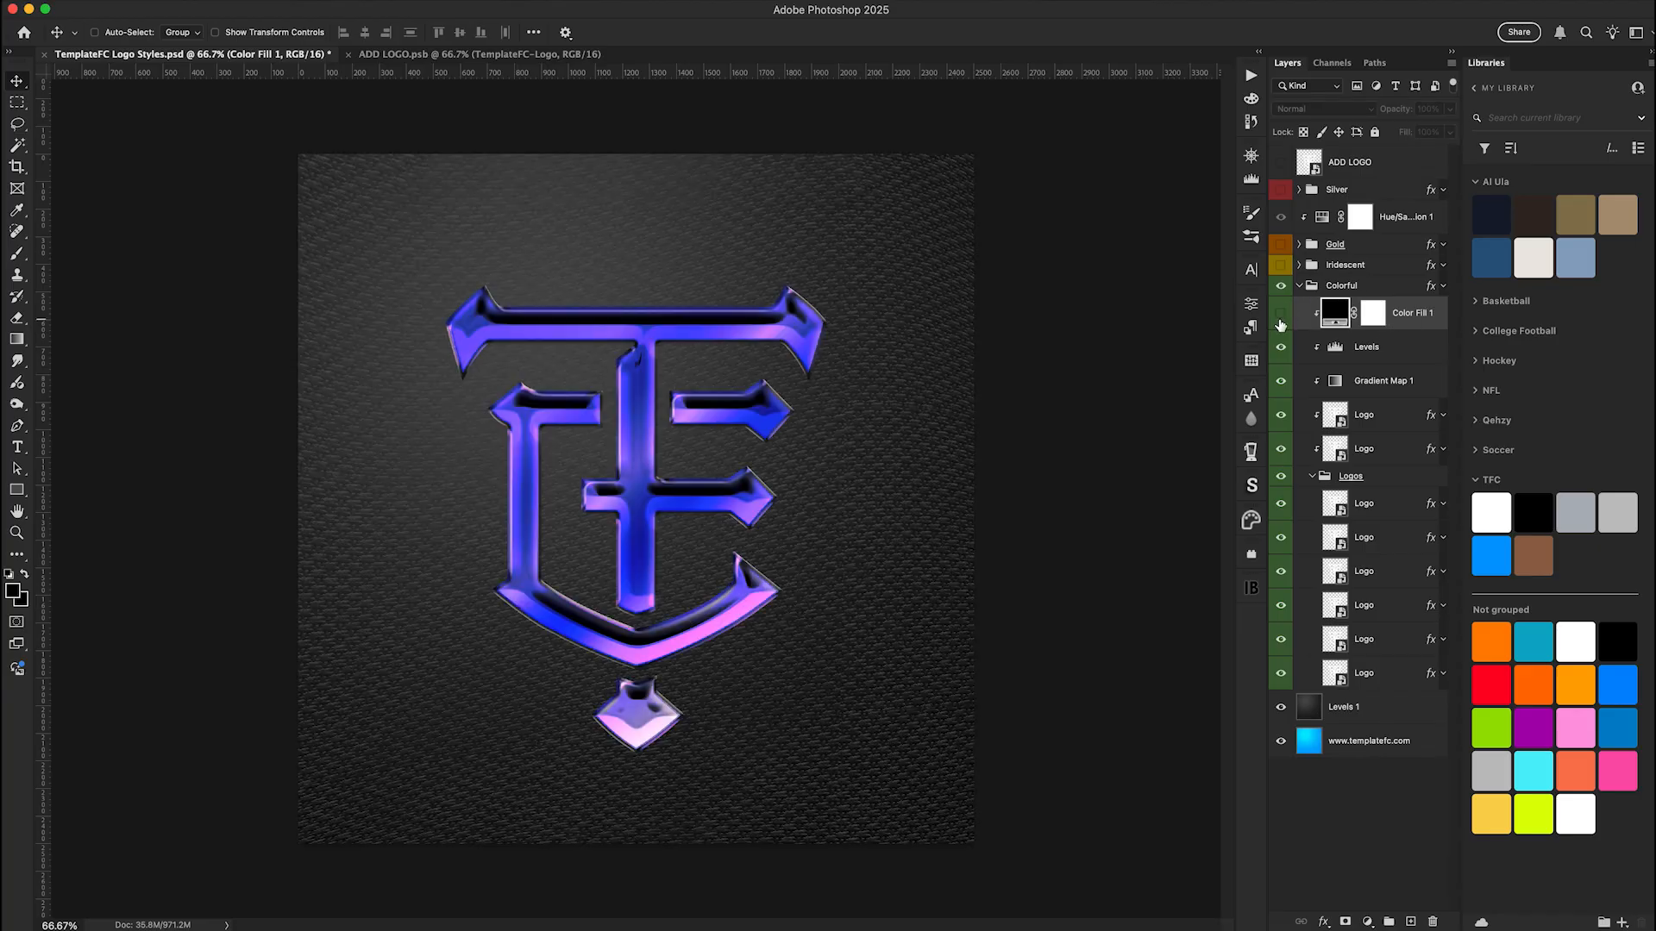
Change the Color Fill layer's colour to the light pink ff91ff sampled from the logo
click(1280, 315)
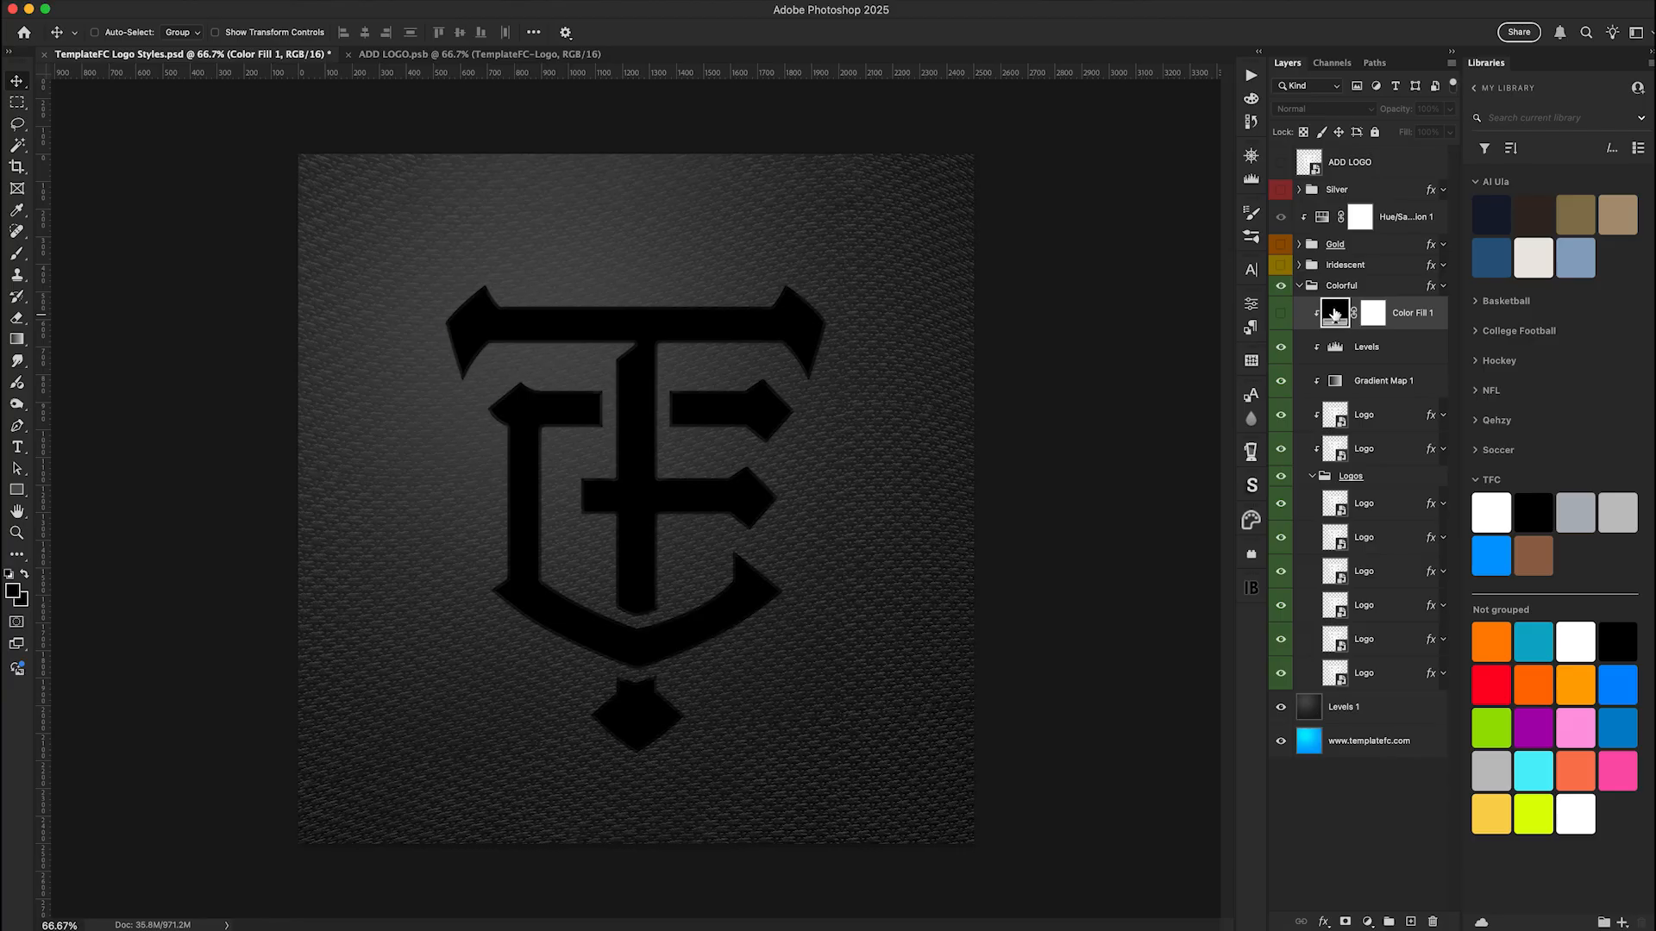
key(i)
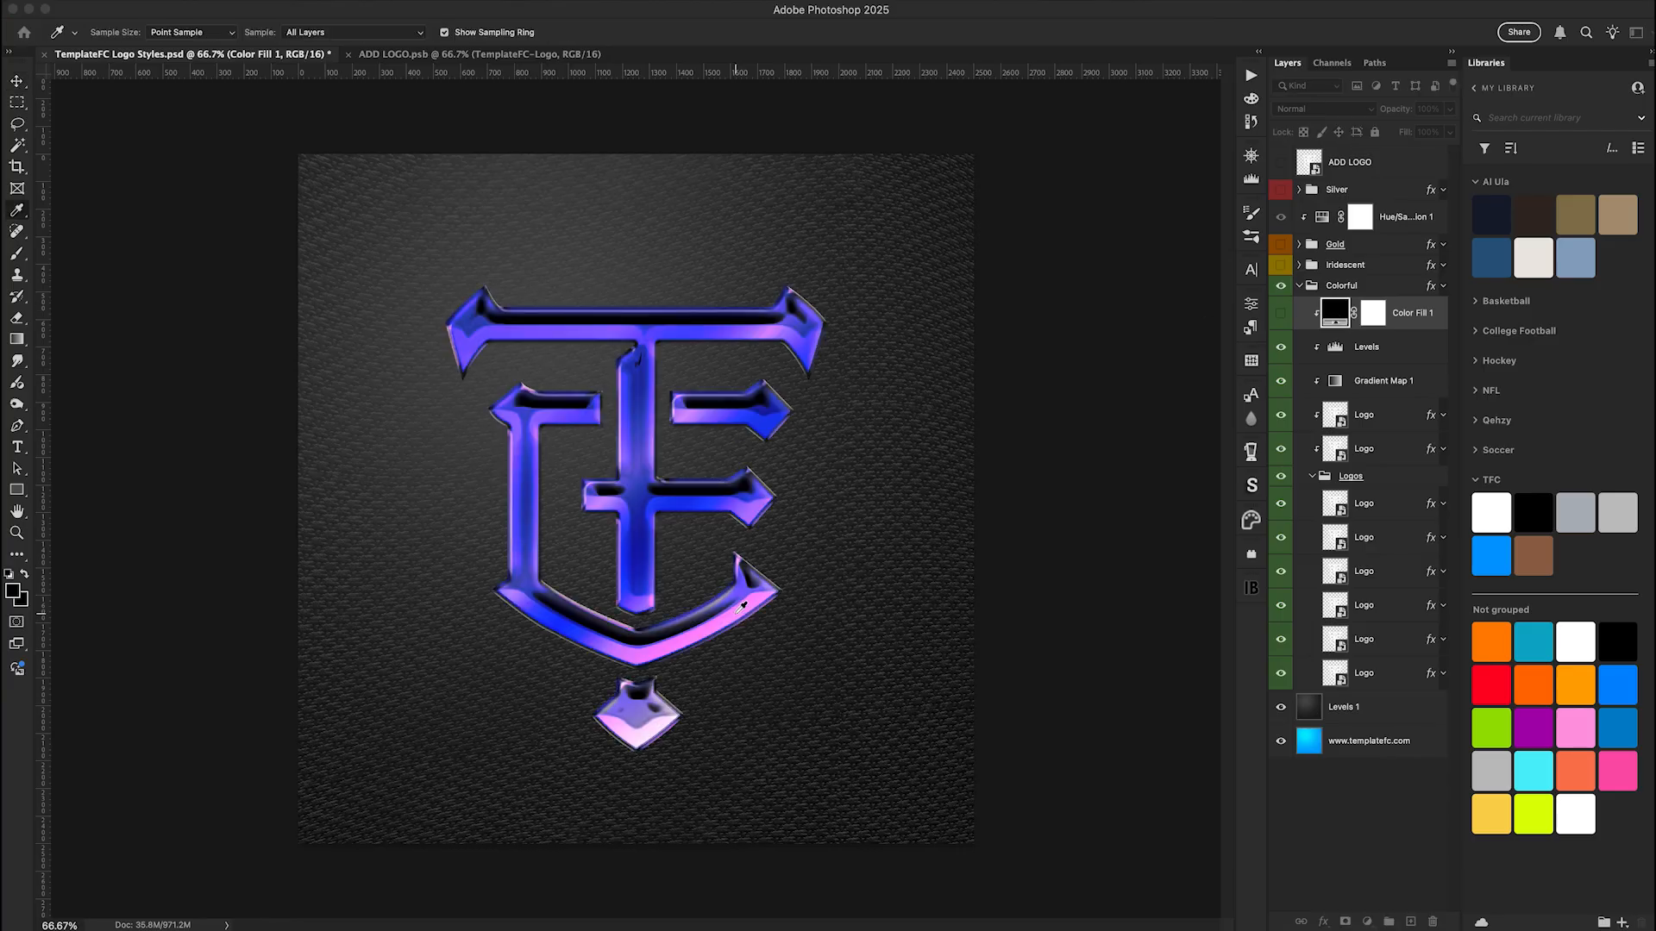
double_click(1335, 312)
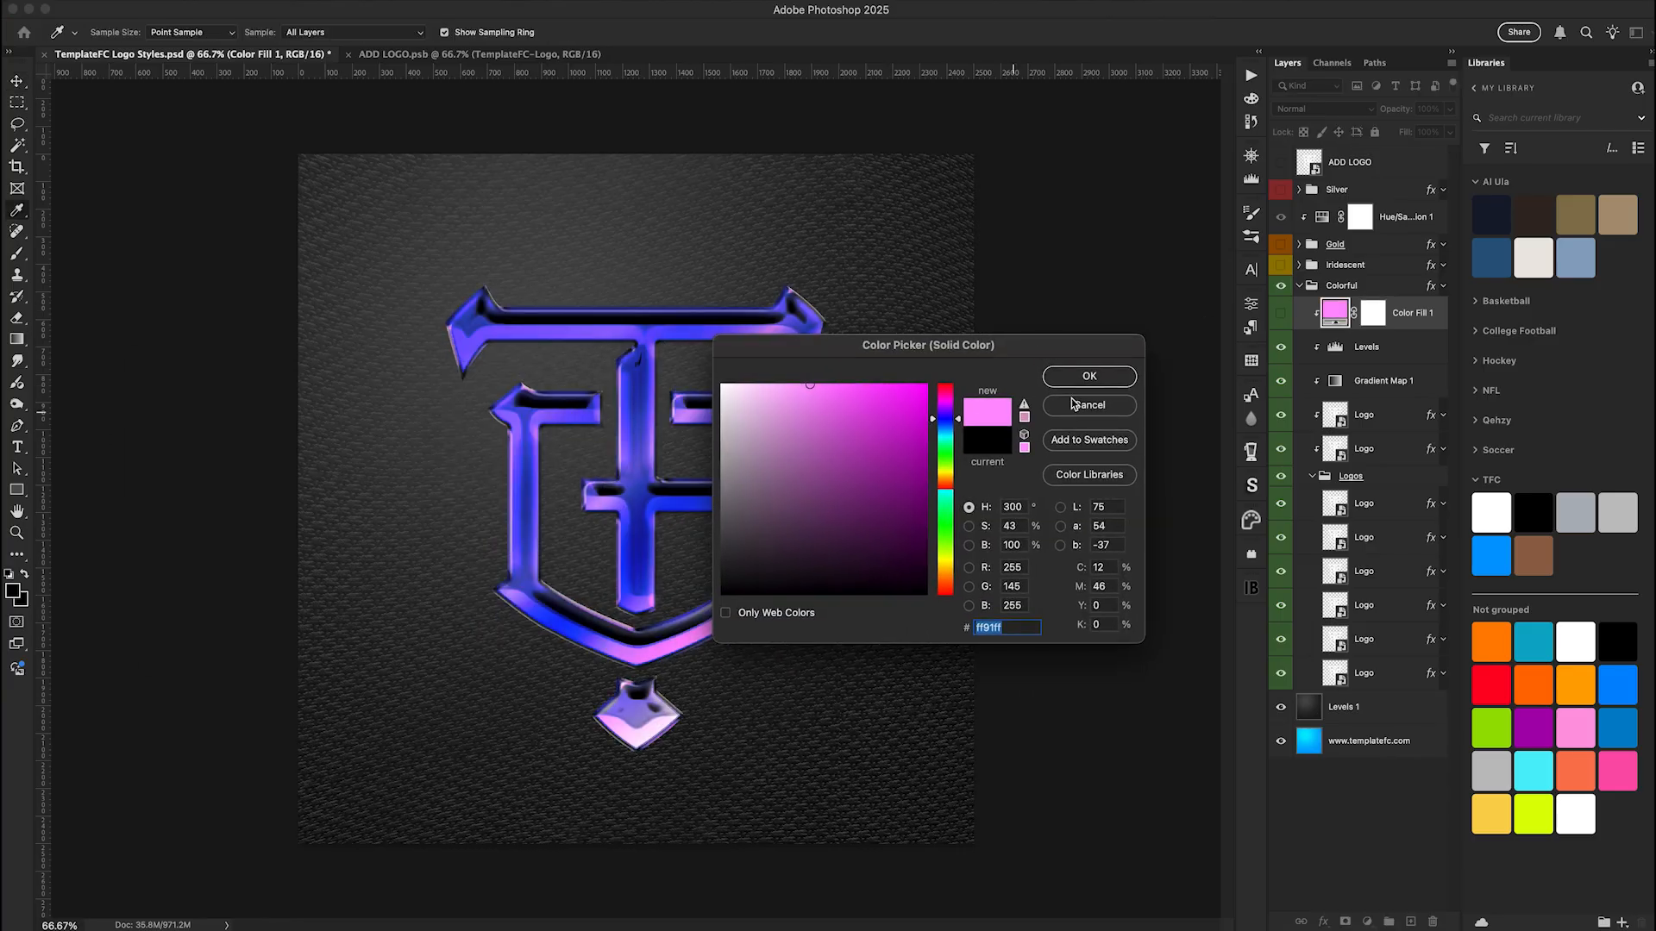
click(1069, 374)
Turn on the pink Color Fill layer's visibility and set its blend mode to Color
click(1282, 315)
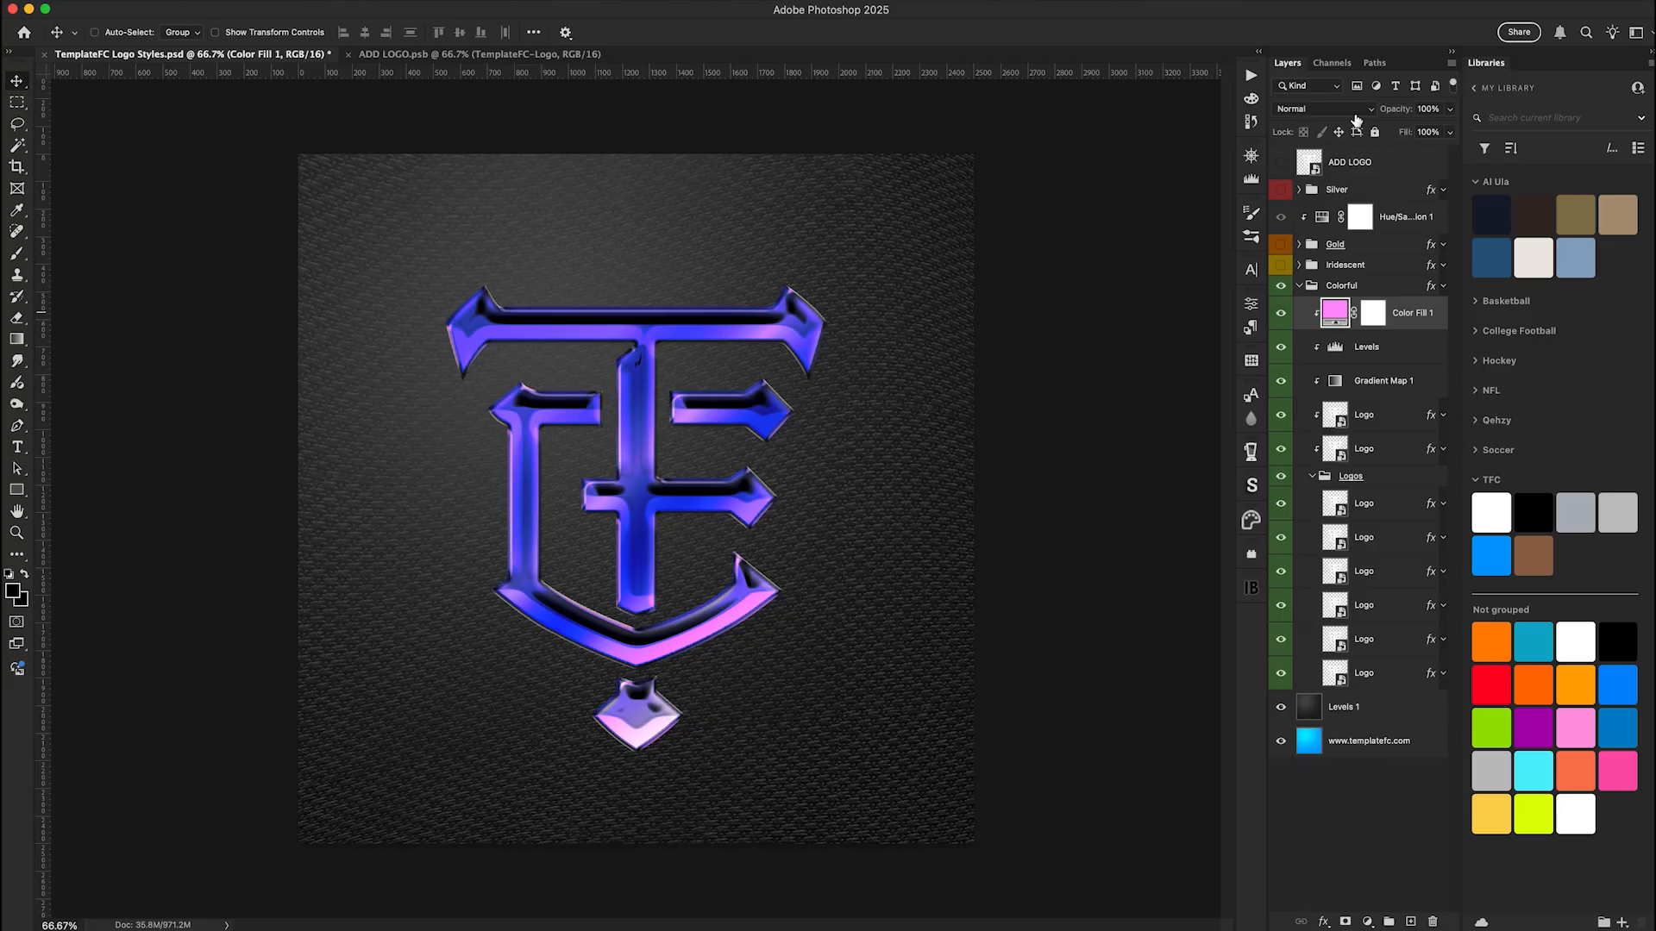
click(1328, 110)
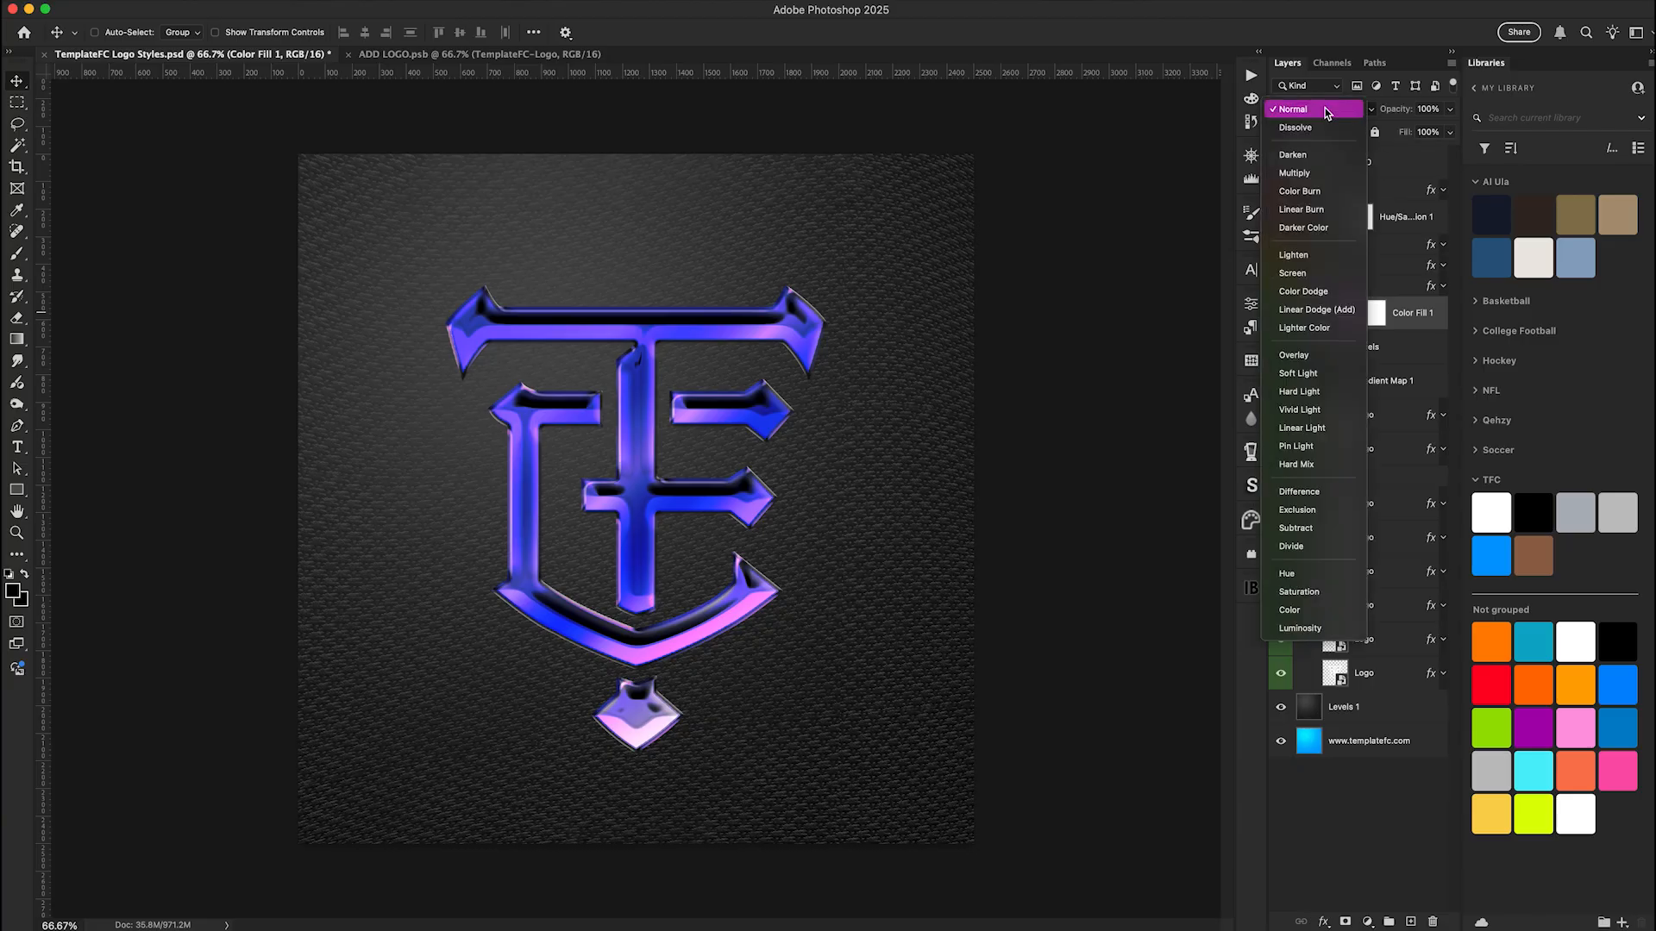
click(1289, 611)
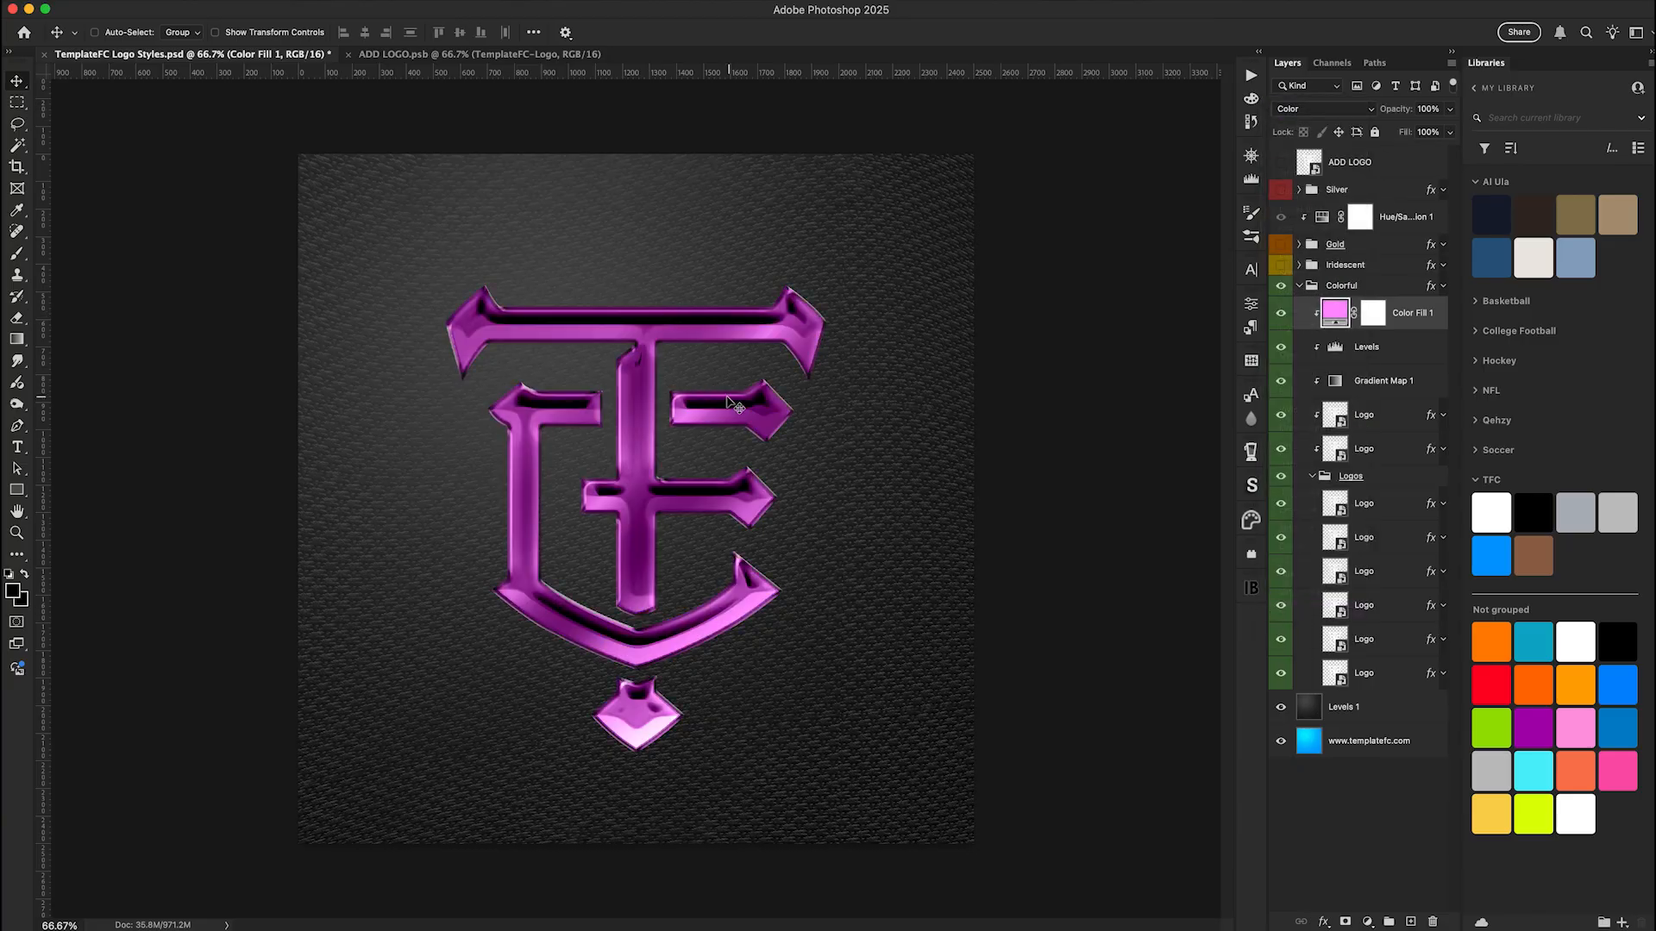
Move the pink Color Fill layer beneath the Levels adjustment, lower its opacity, and collapse the Colorful group
drag(1419, 321, 1357, 376)
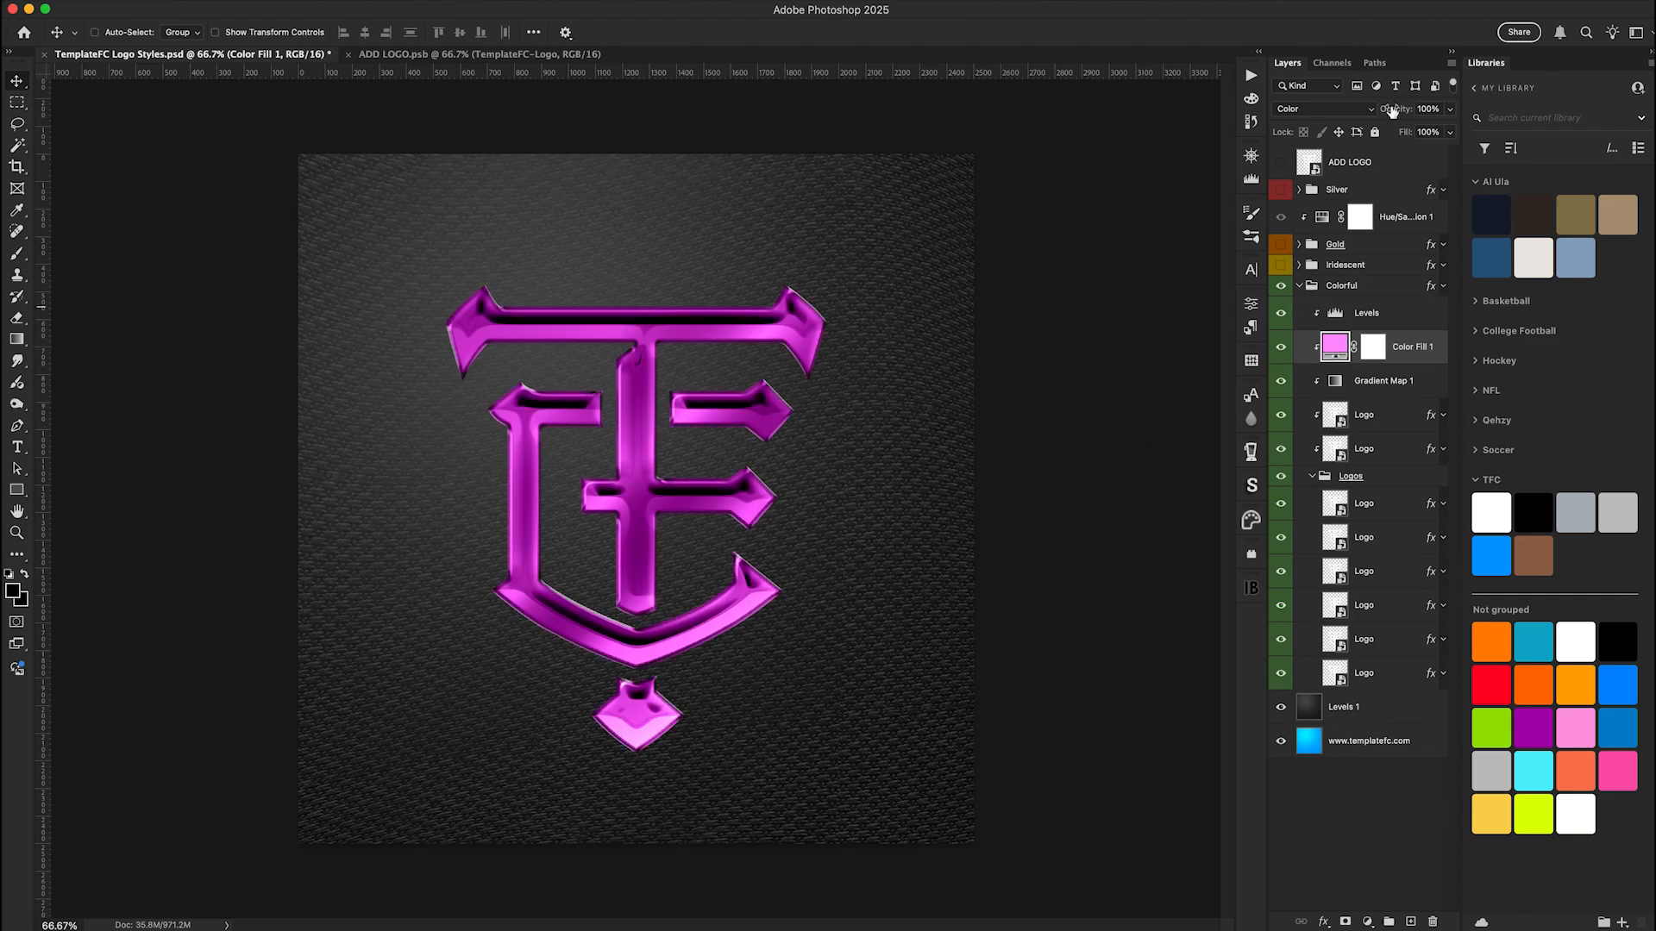
drag(1395, 112, 1375, 112)
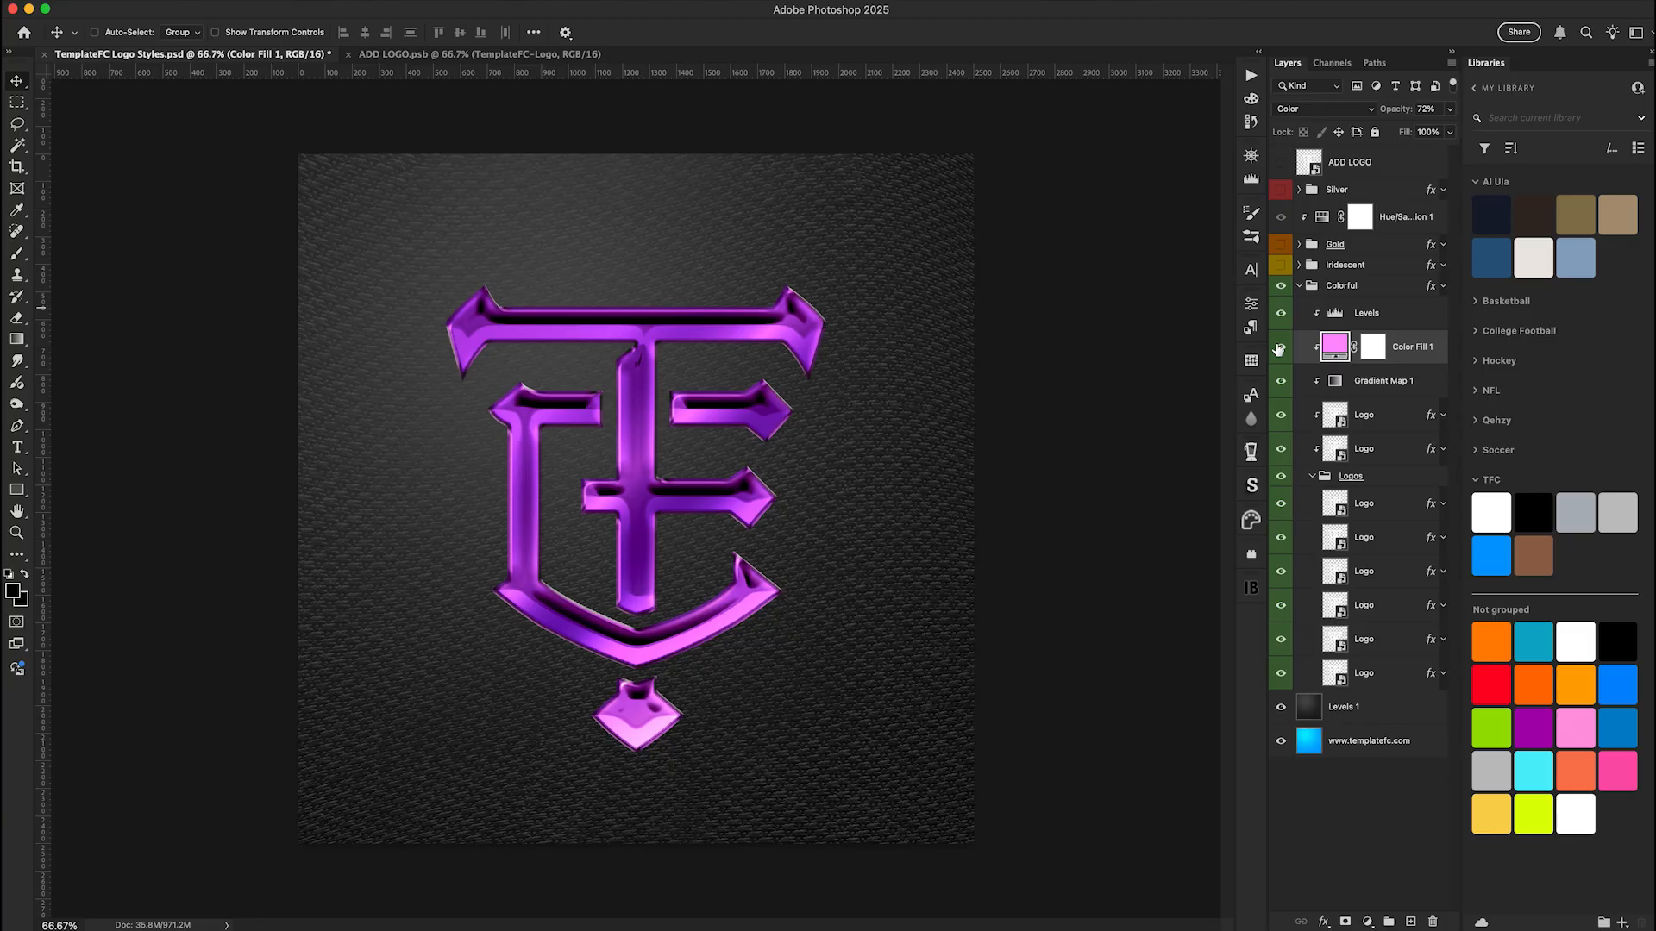
click(1300, 287)
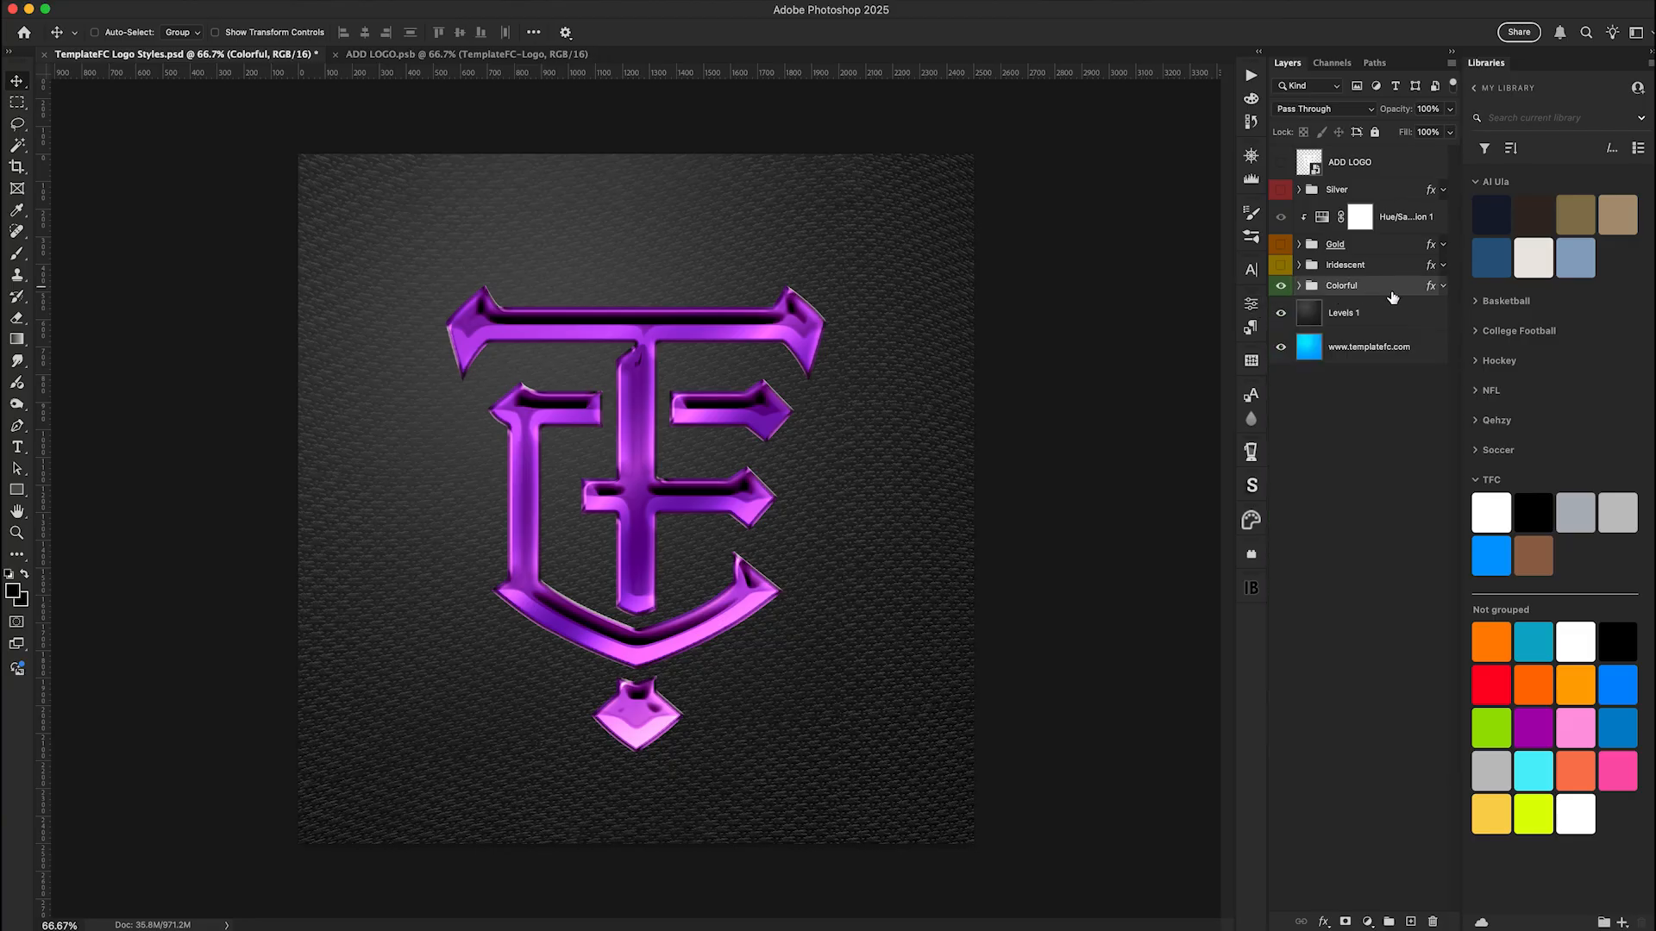
Merge a duplicate of the Colorful group into a single layer and move it about 73 px left and 90 px down
click(1443, 288)
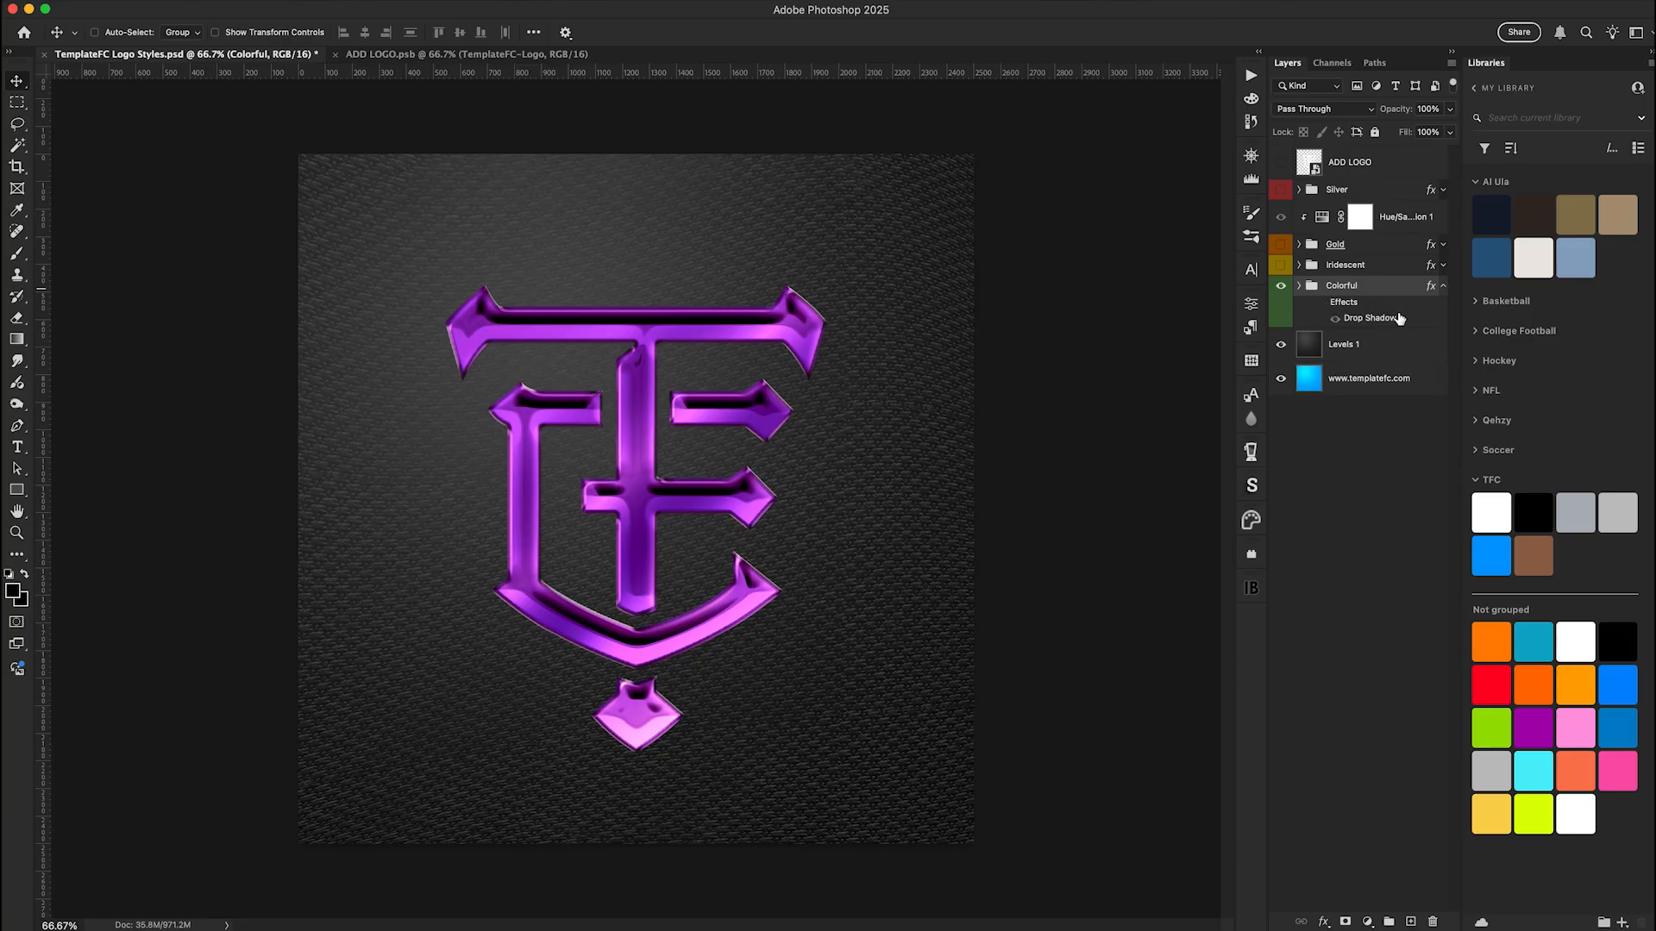
key(super+j)
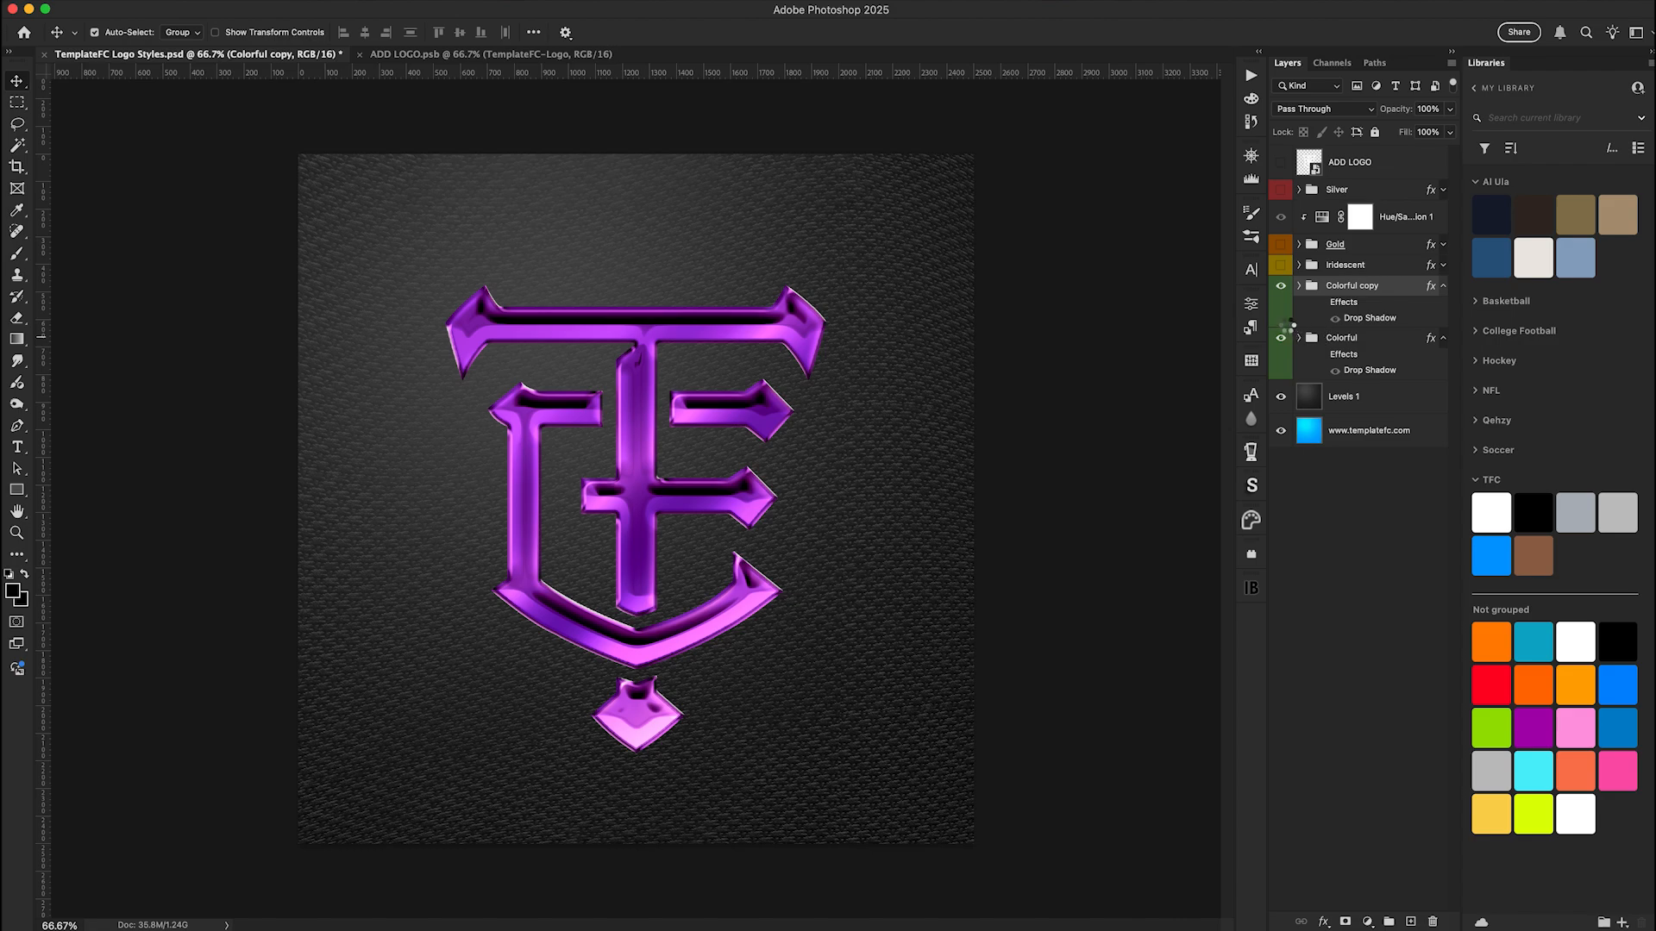
key(super+e)
drag(737, 406, 715, 429)
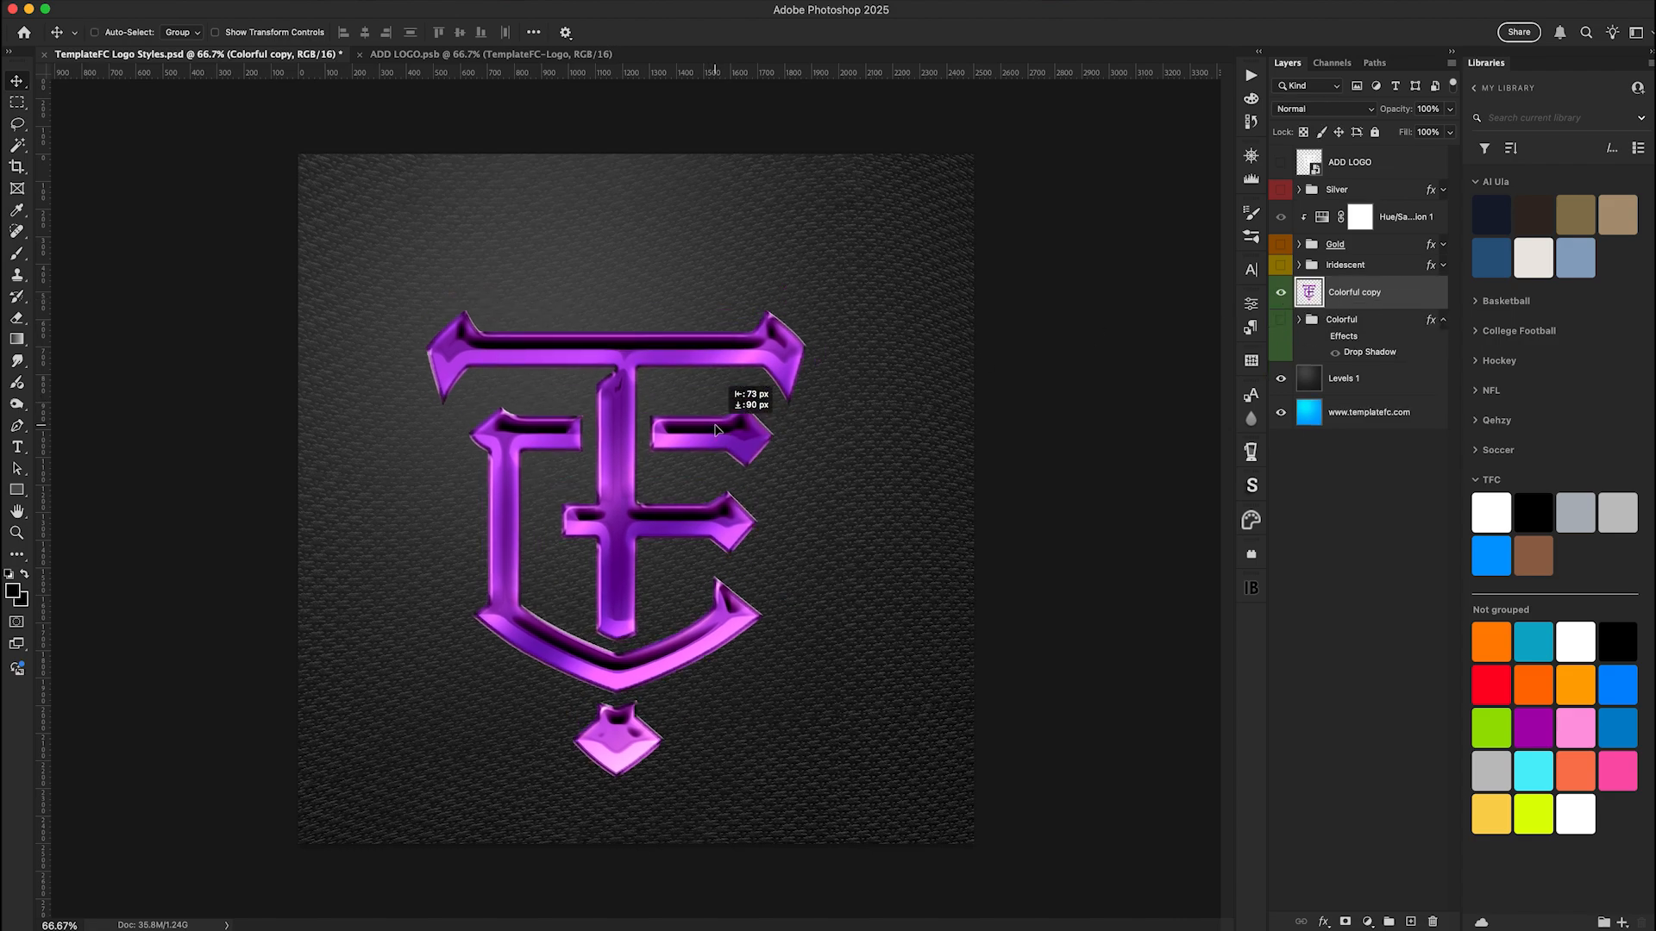
Show the original Colorful group instead of its merged copy, and hide the two background layers so the logo sits on transparency
click(1280, 292)
click(1280, 319)
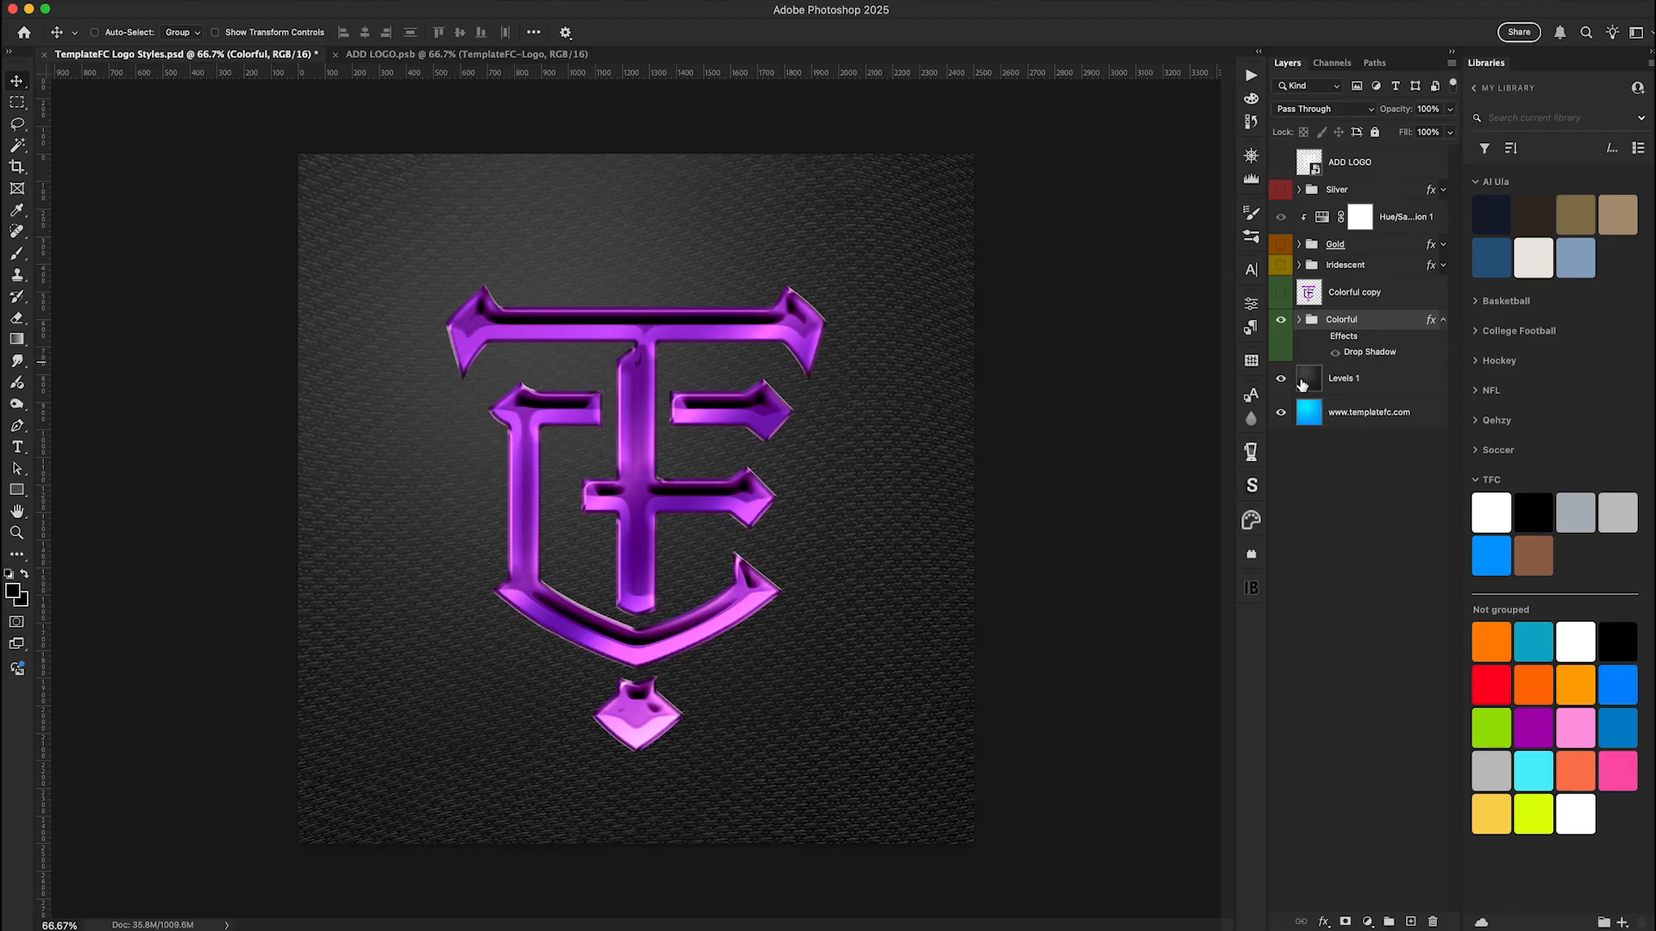
click(1280, 378)
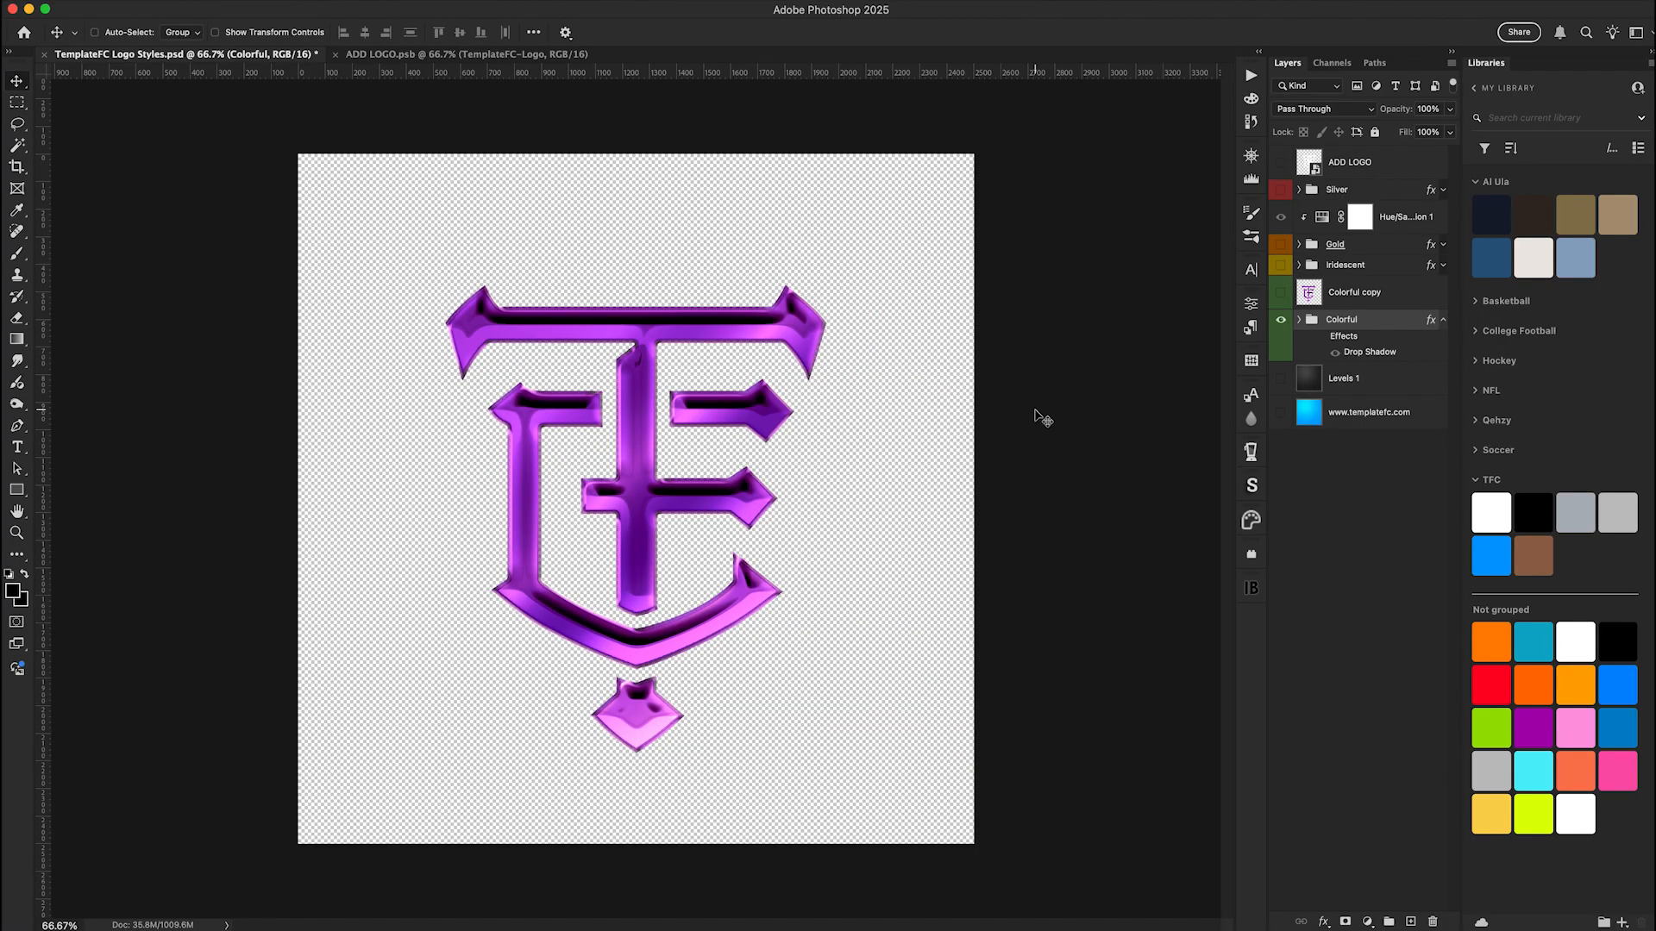